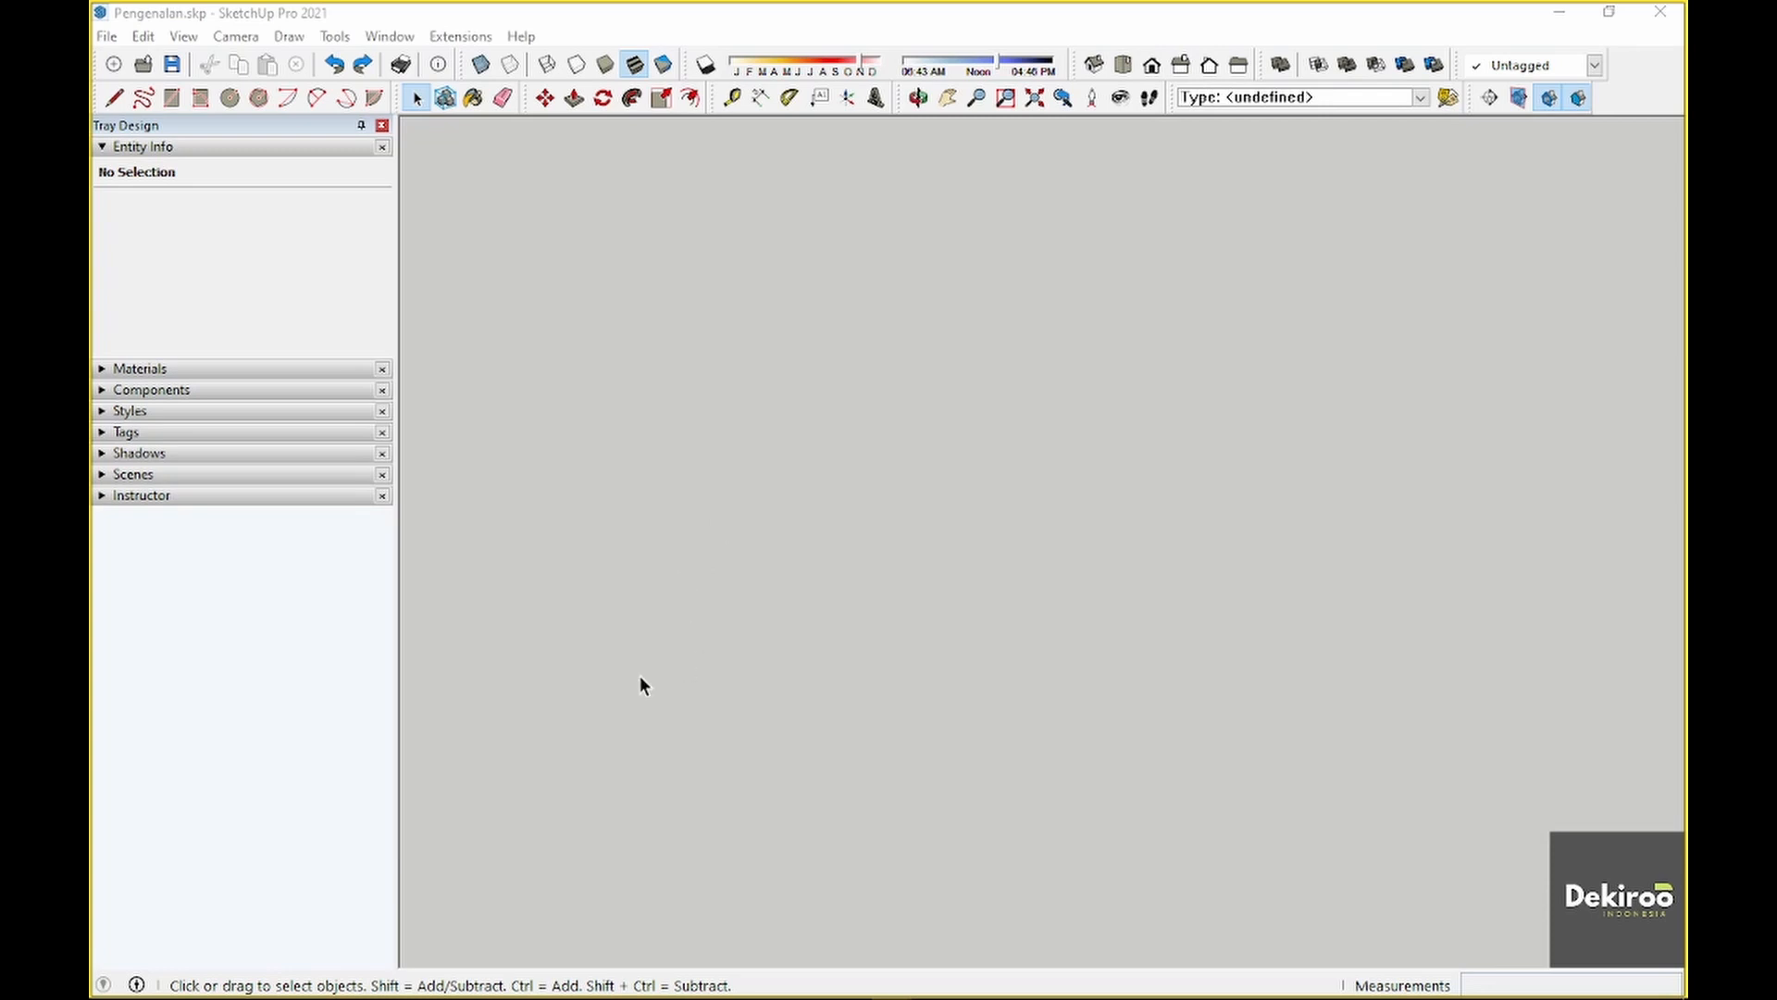
Draw a rectangular face of about 28 m² on the ground plane and select it
left_click(684, 666)
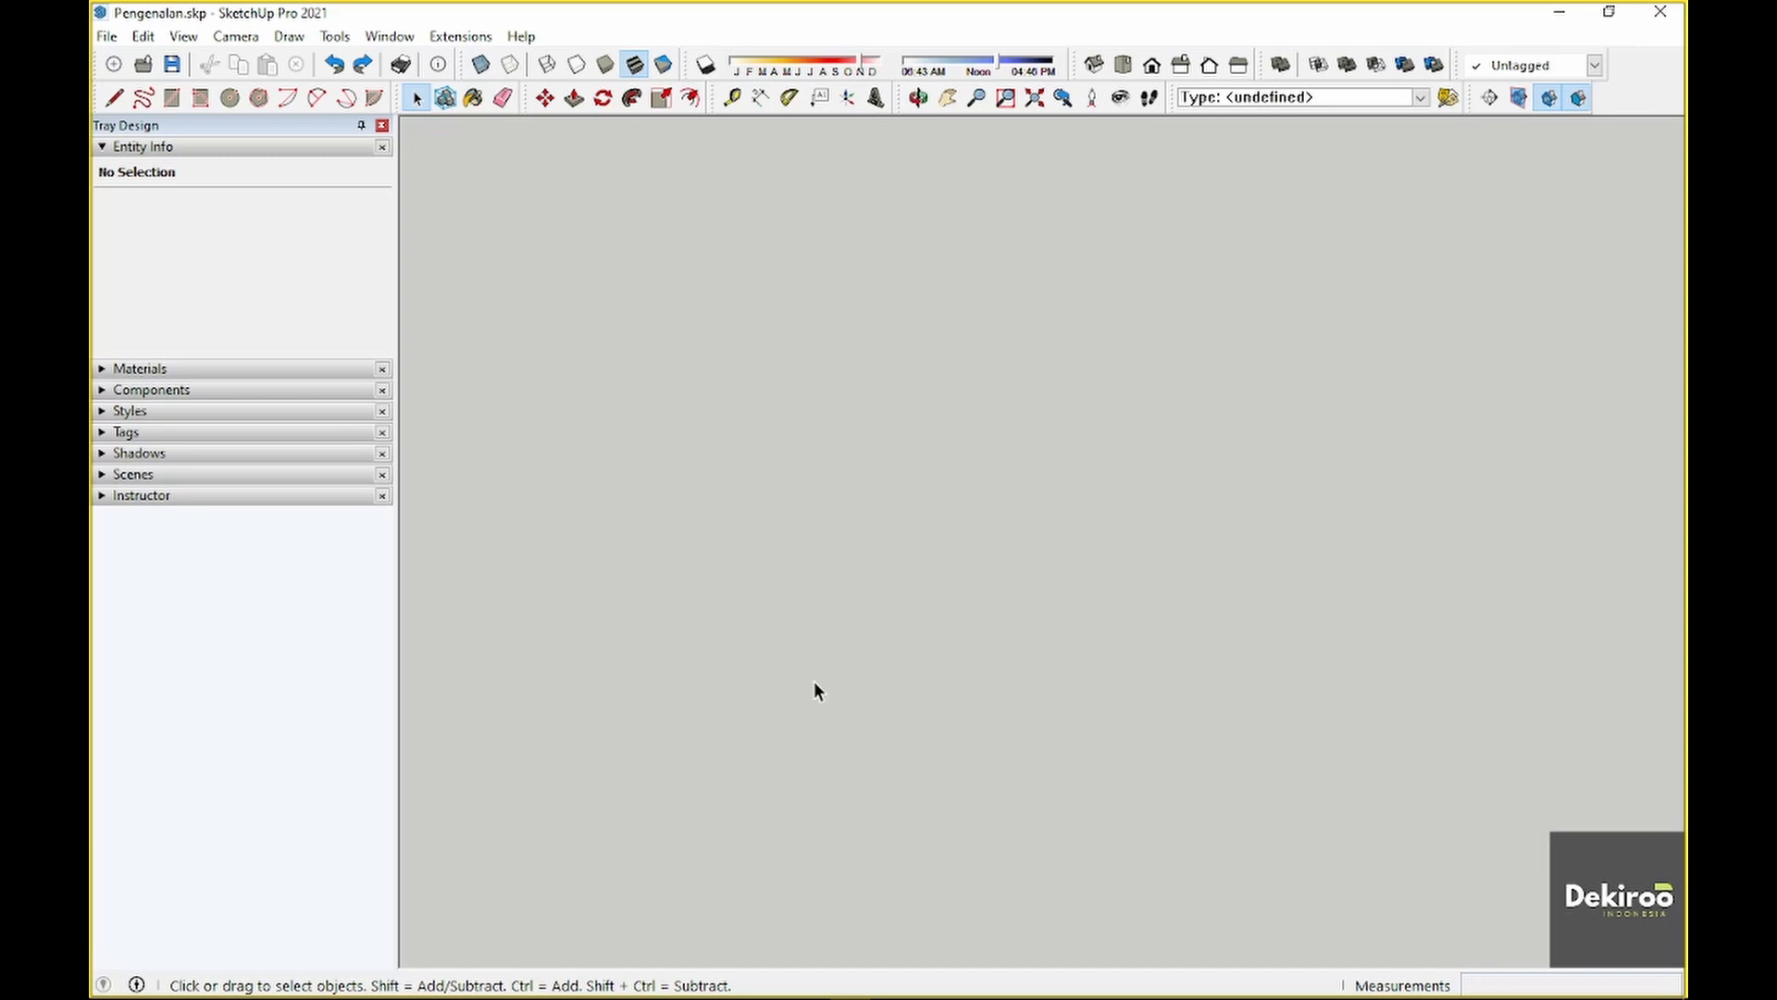
key("r")
left_click(656, 620)
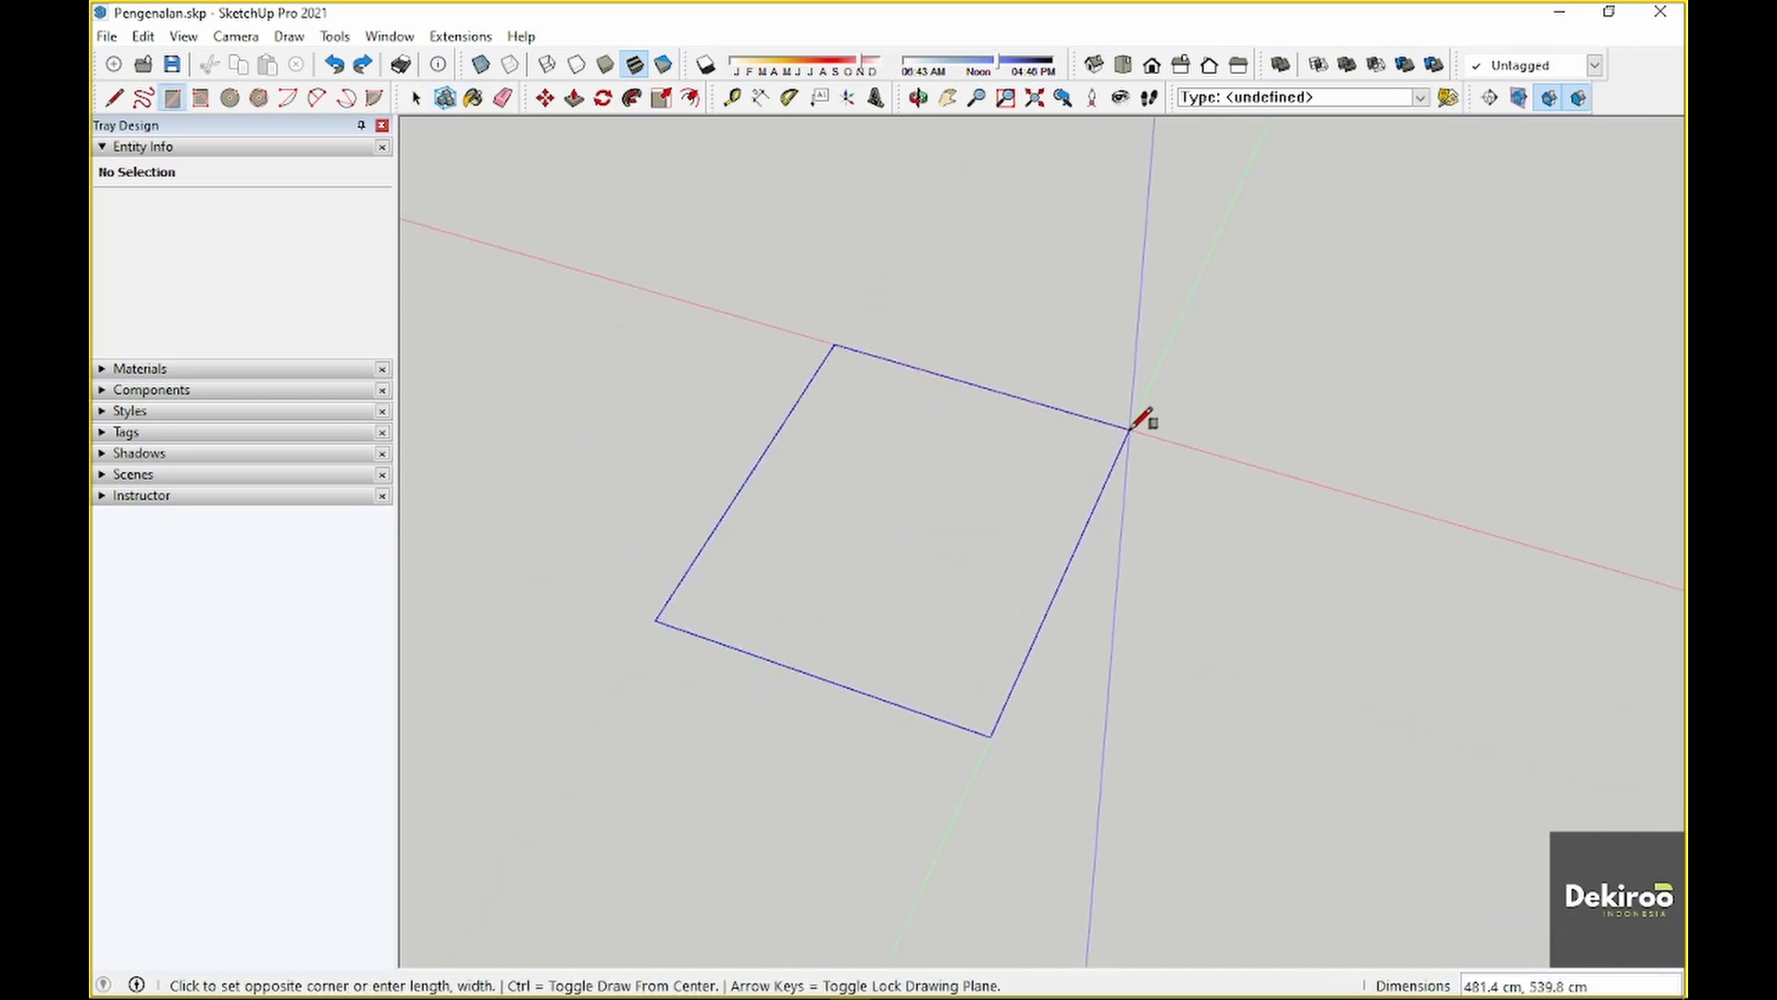
left_click(1134, 394)
key("space")
left_click(996, 543)
middle_click_drag(996, 544, 1067, 578)
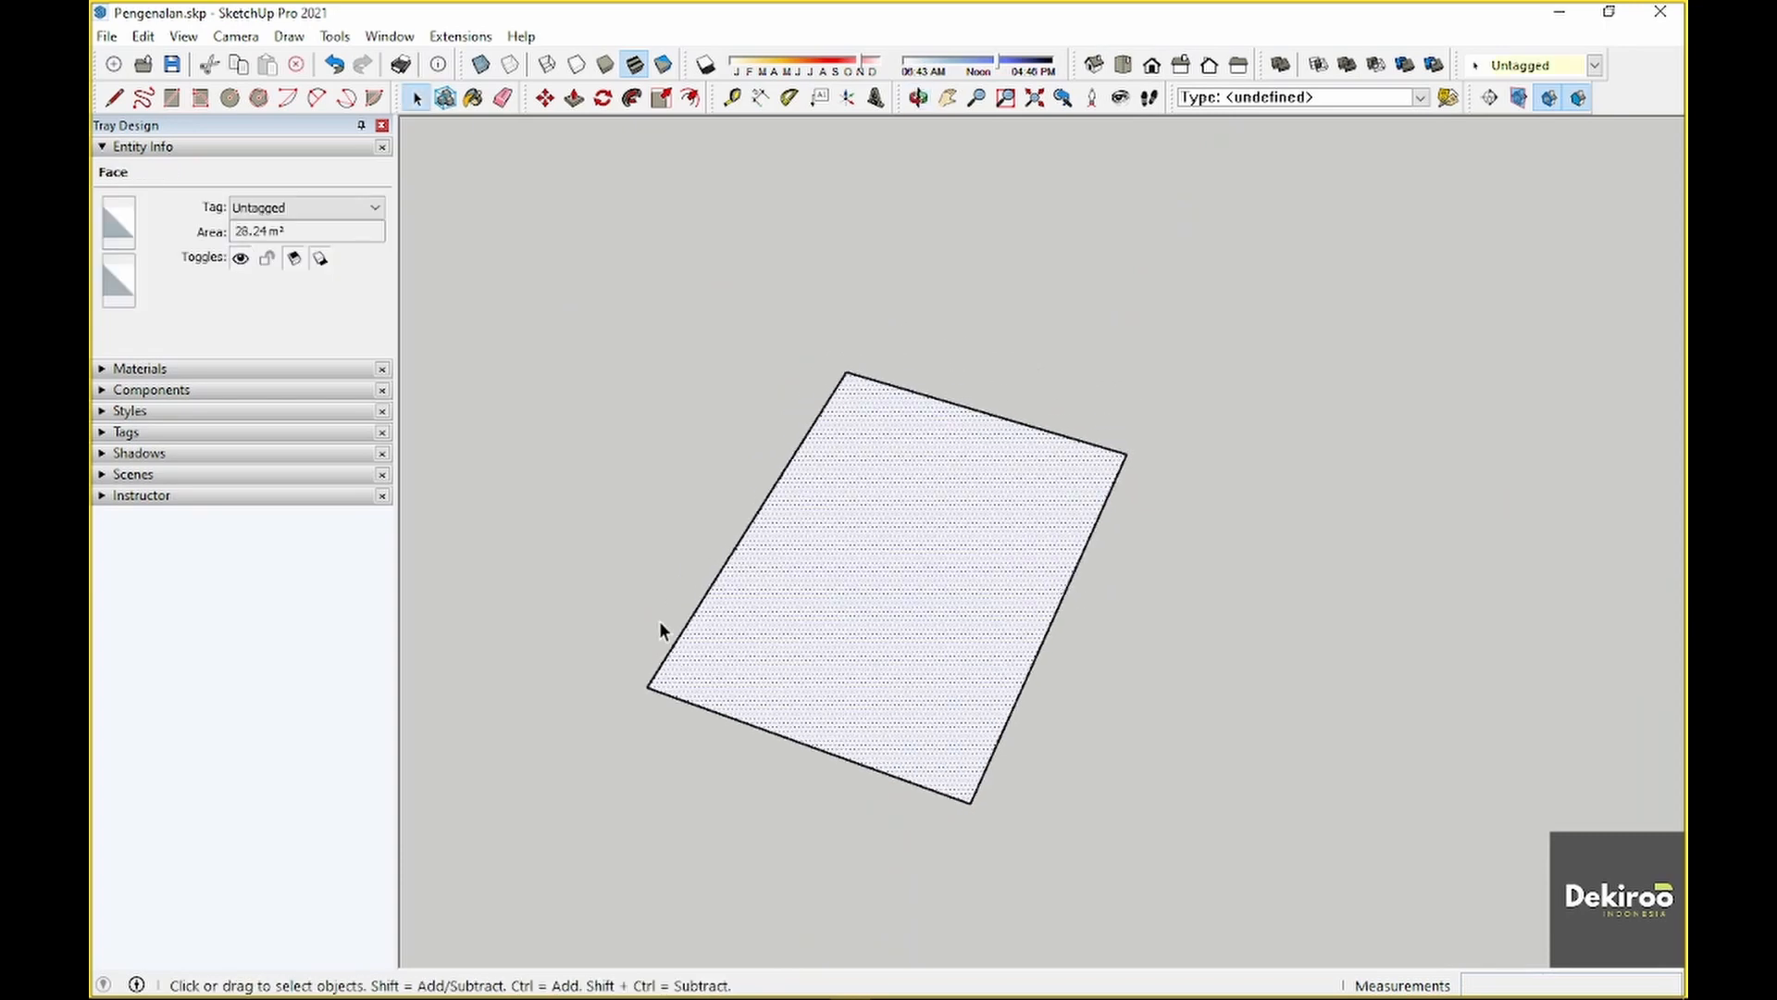
Raise the rectangular face into a solid box with Push/Pull
key("p")
left_click(856, 616)
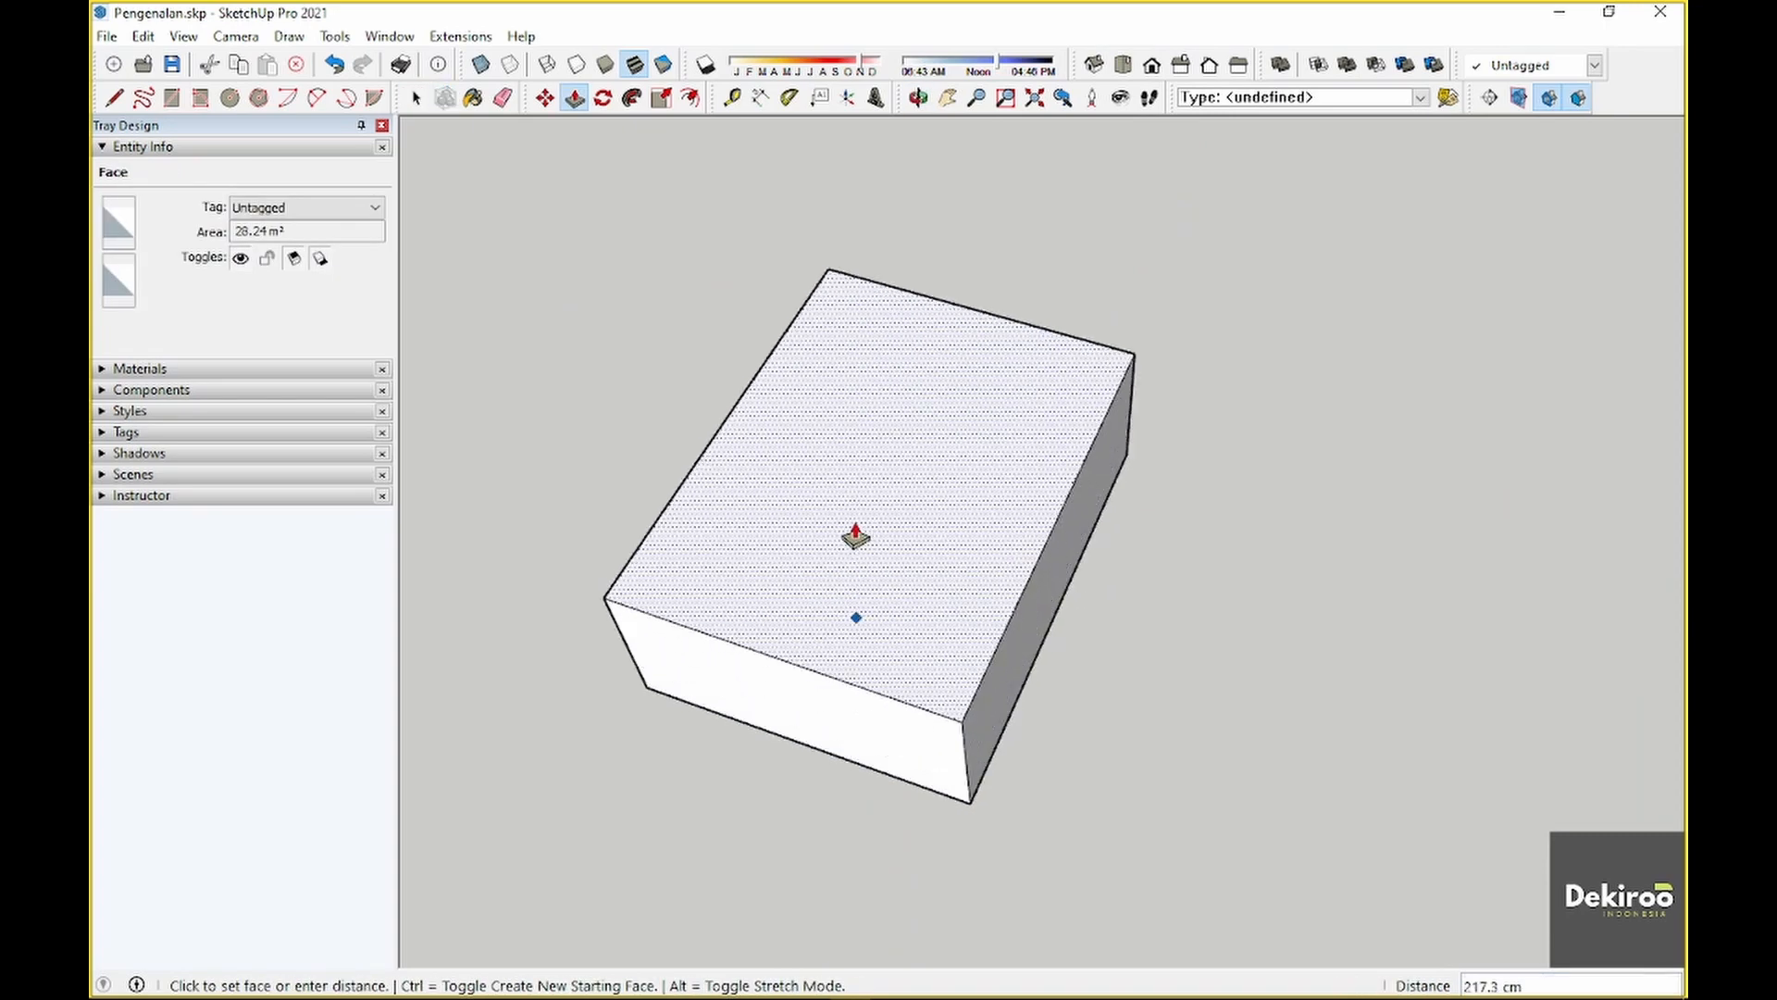
left_click(706, 497)
key("space")
middle_click_drag(788, 506, 822, 564)
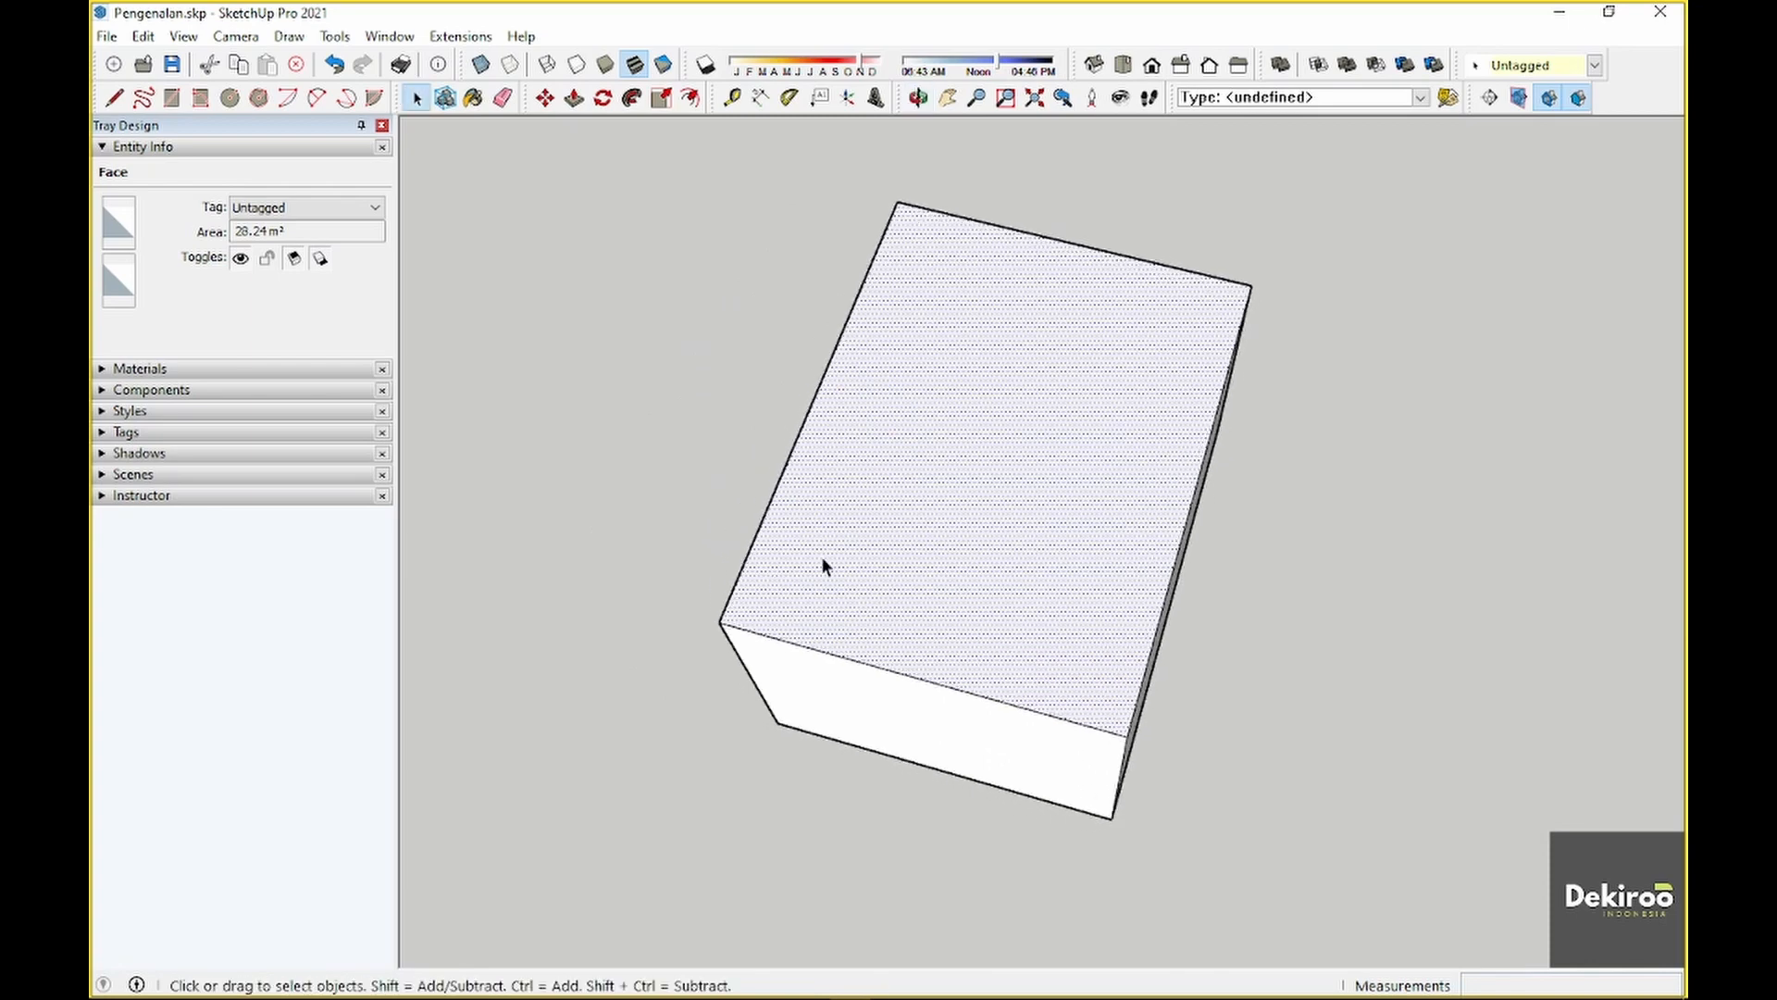
Delete the whole box with all its connected faces and edges
triple_click(851, 596)
mouse_move(892, 635)
middle_mouse_down()
mouse_move(1176, 442)
mouse_move(1207, 508)
mouse_move(1003, 619)
mouse_move(1162, 598)
mouse_move(1013, 590)
mouse_move(873, 623)
mouse_move(966, 603)
mouse_move(1040, 556)
mouse_move(985, 498)
mouse_move(979, 517)
middle_mouse_up()
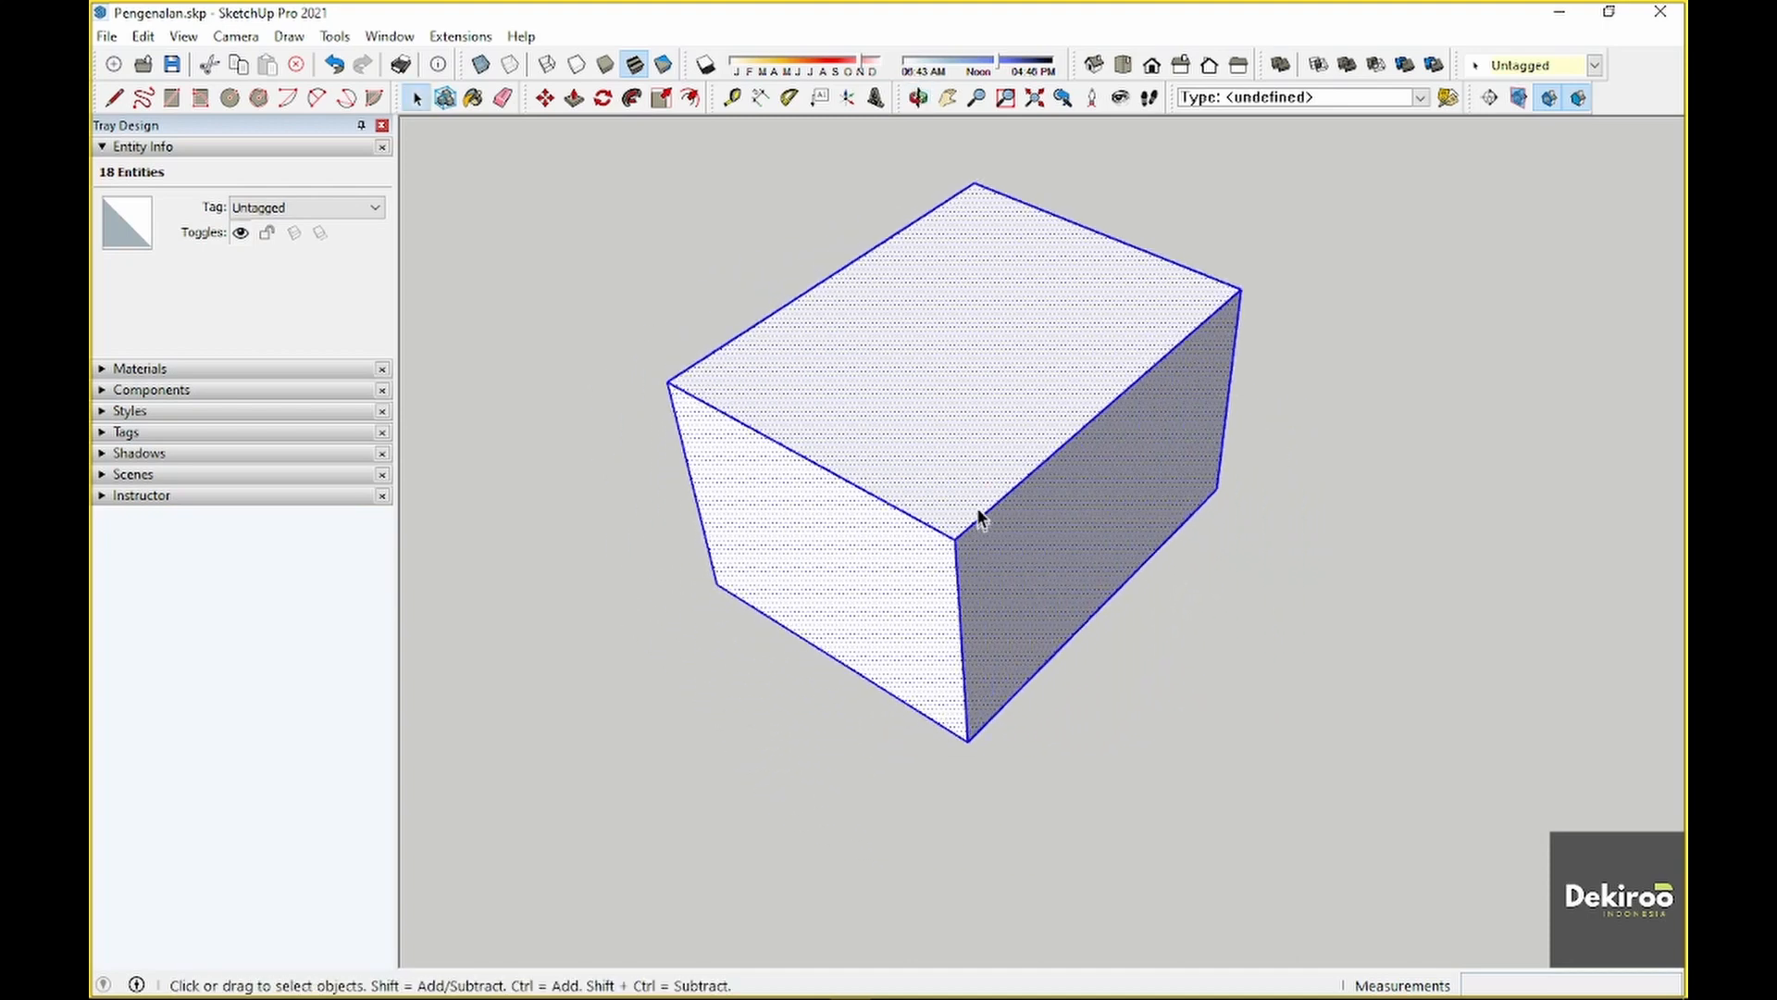
key("Delete")
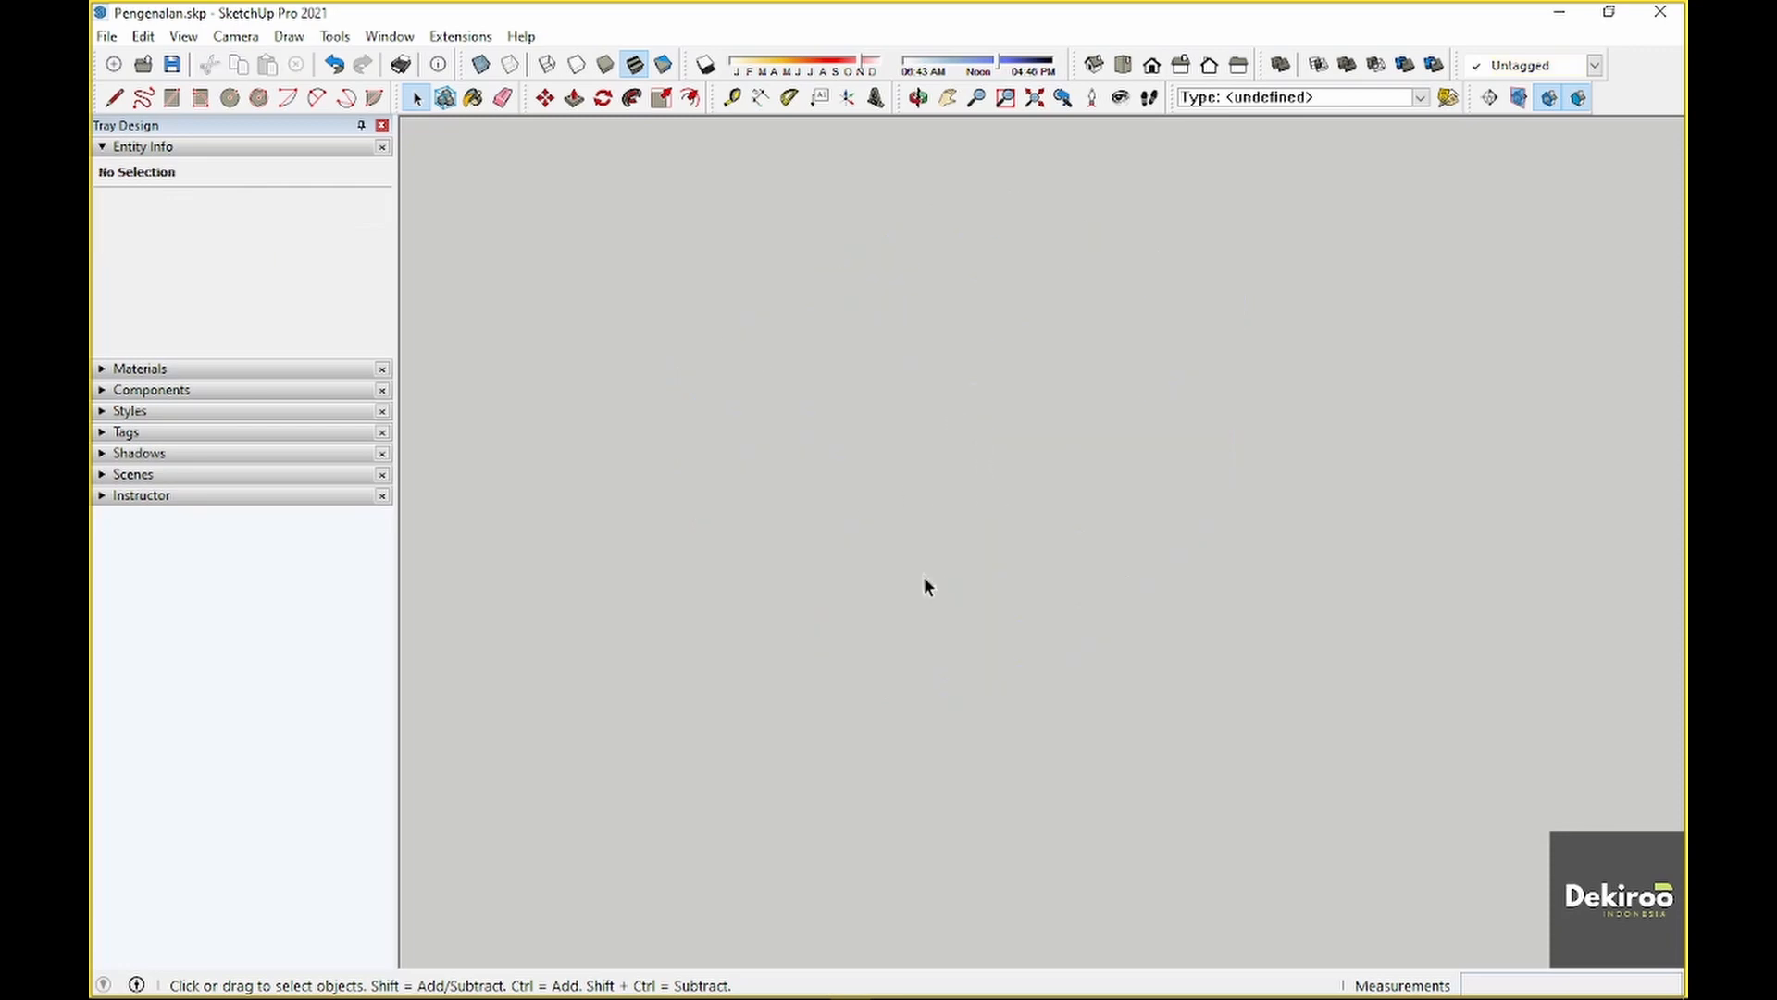
key("r")
left_click(840, 685)
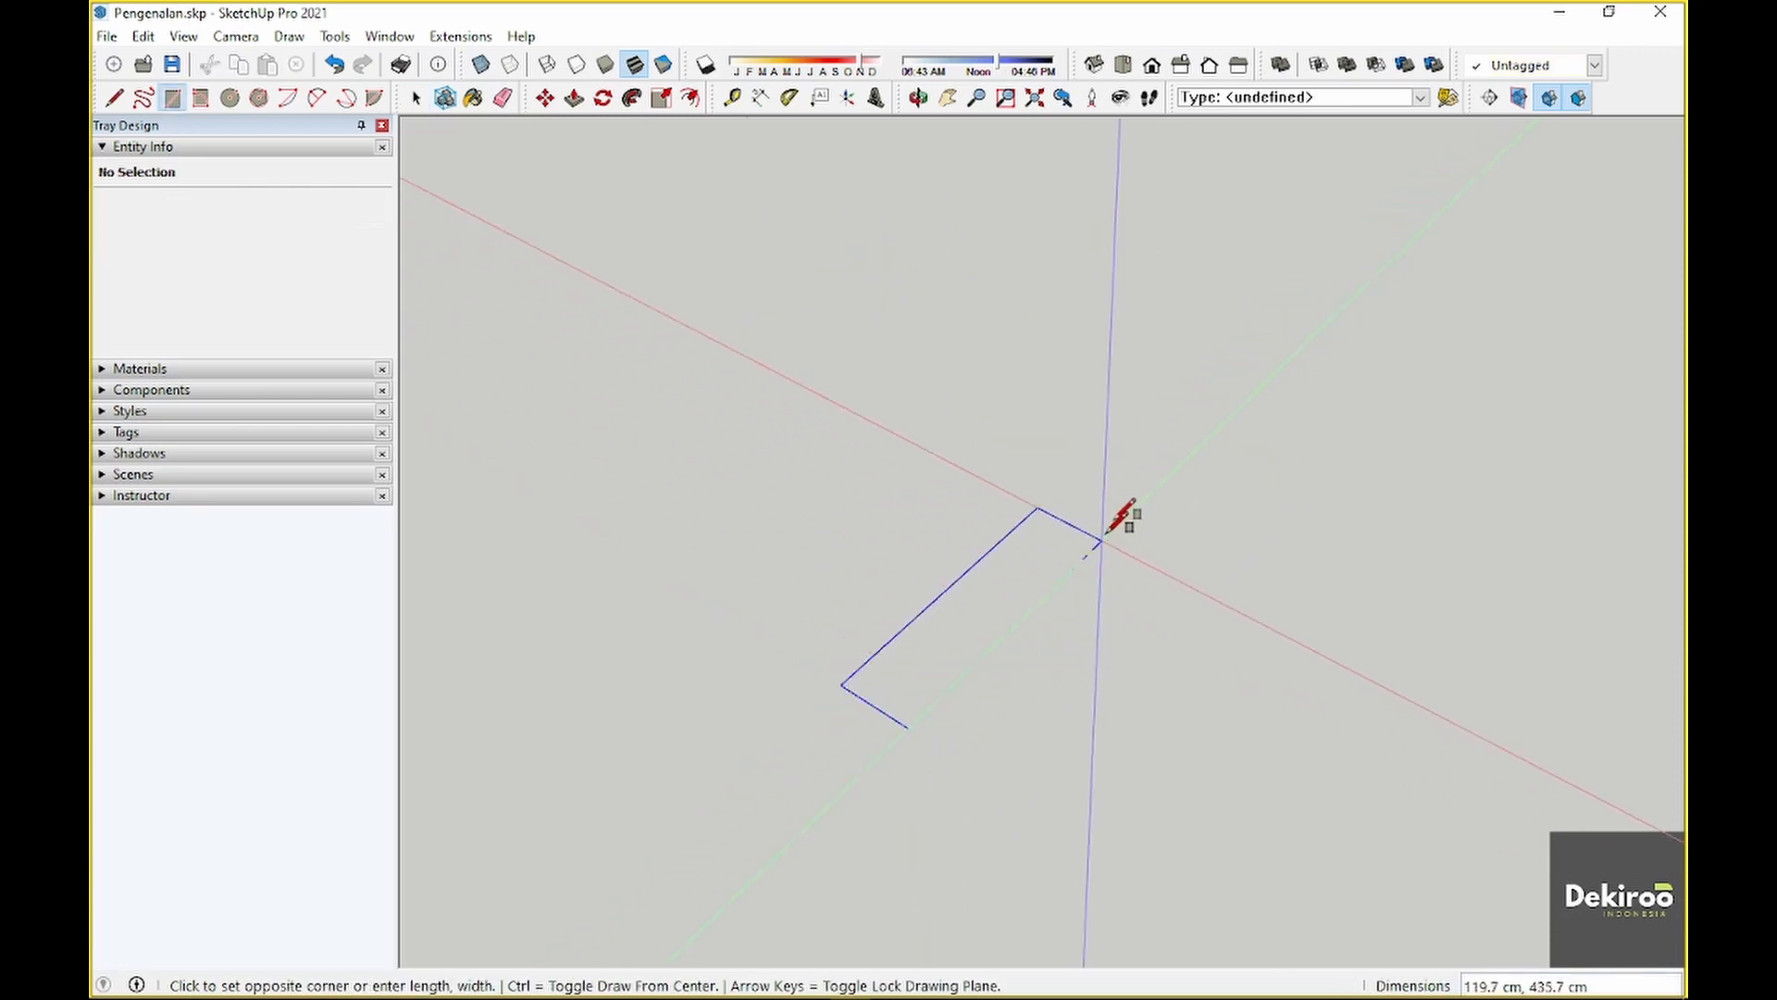
key("Escape")
key("space")
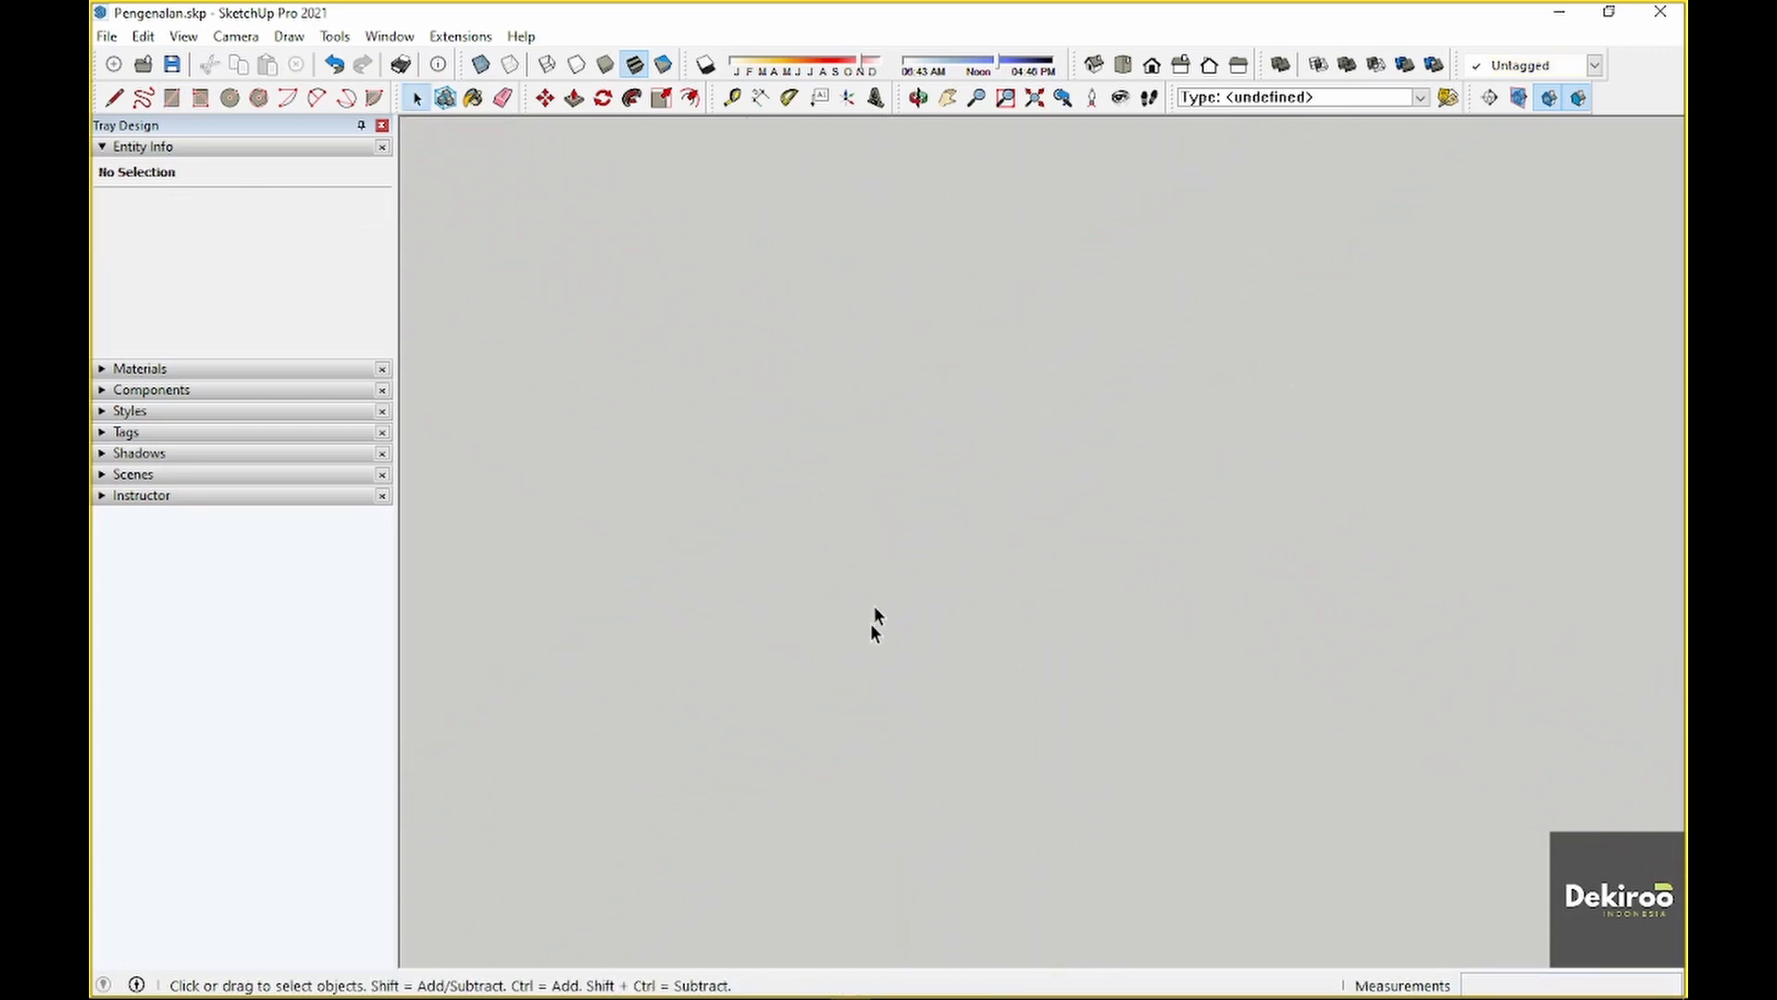
Draw a ground-plane rectangle of about 421 by 280 cm
key("r")
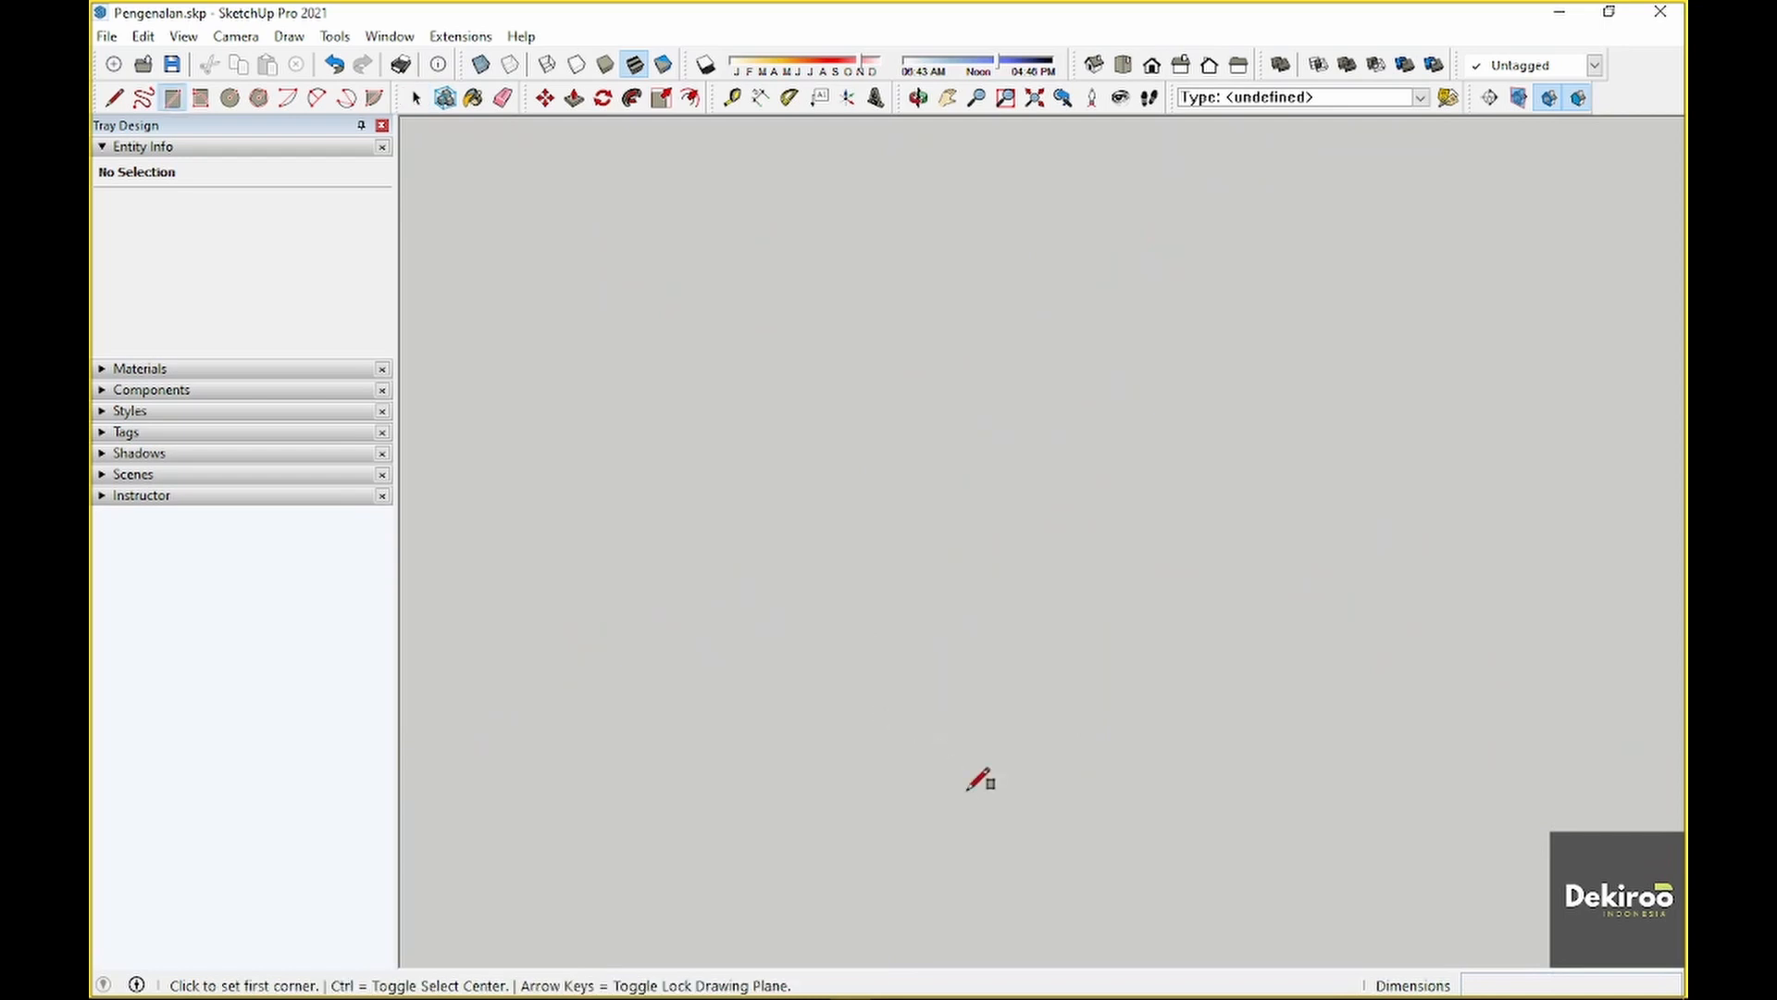
left_click(1044, 800)
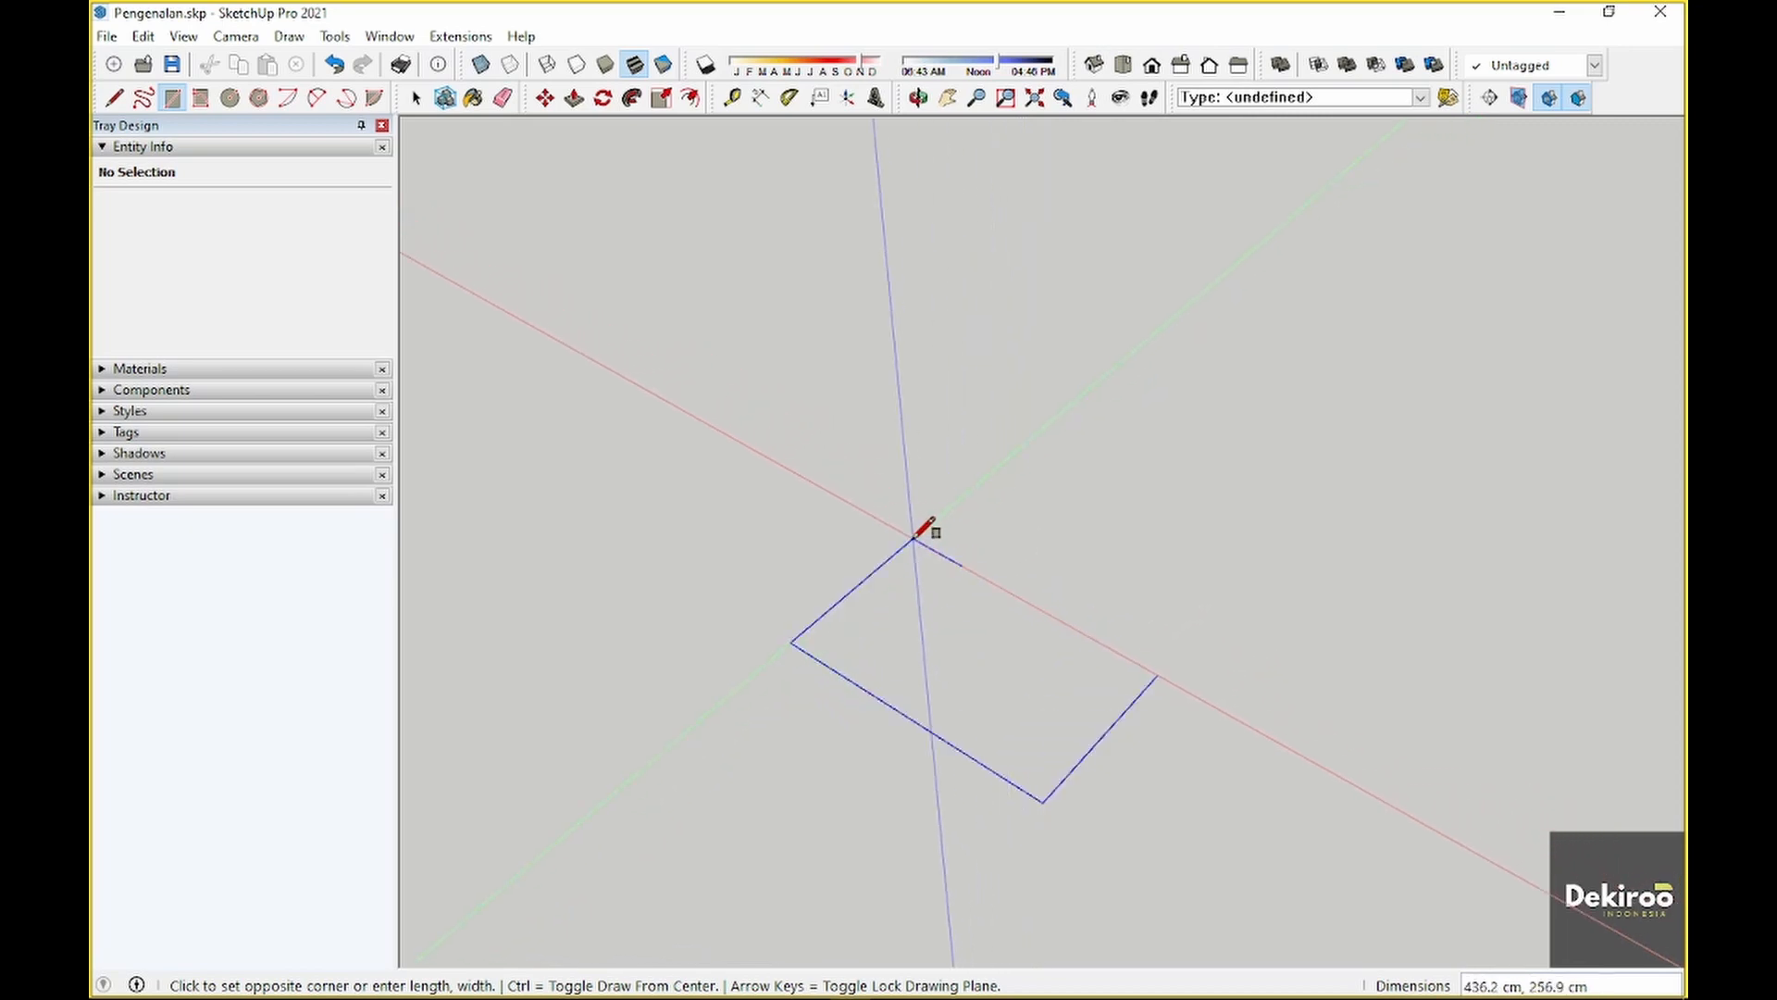
left_click(930, 533)
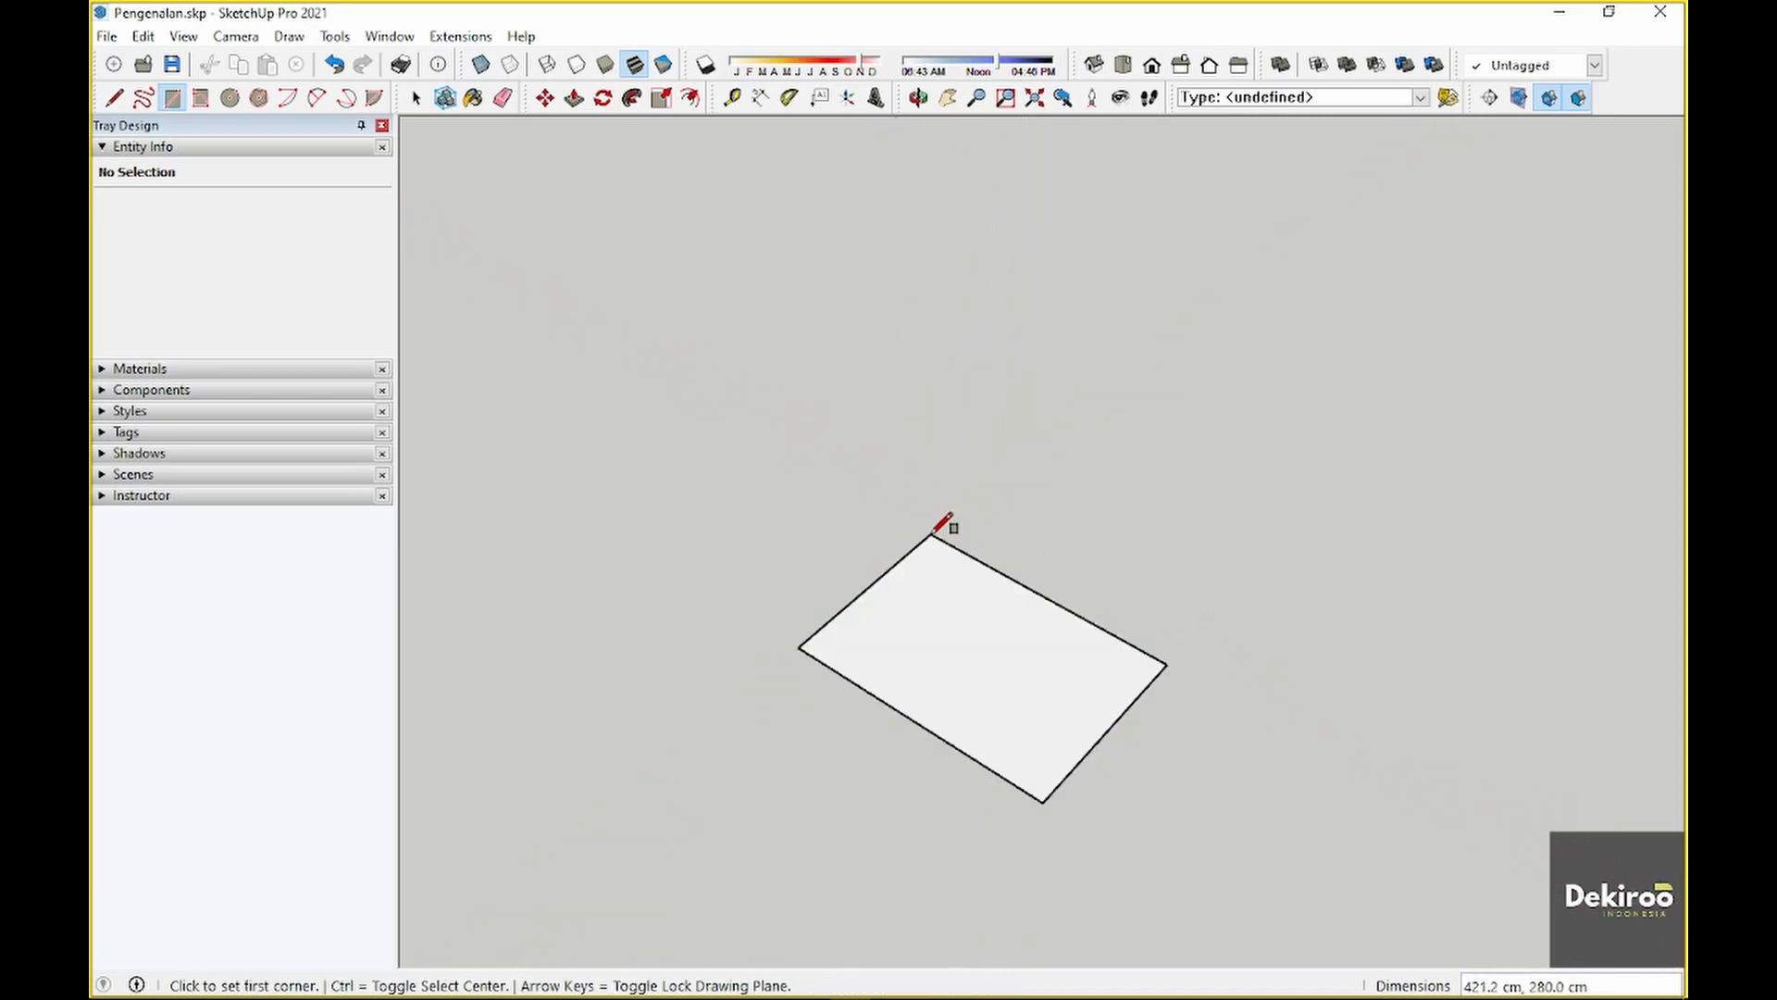
key("space")
key("p")
left_click(958, 626)
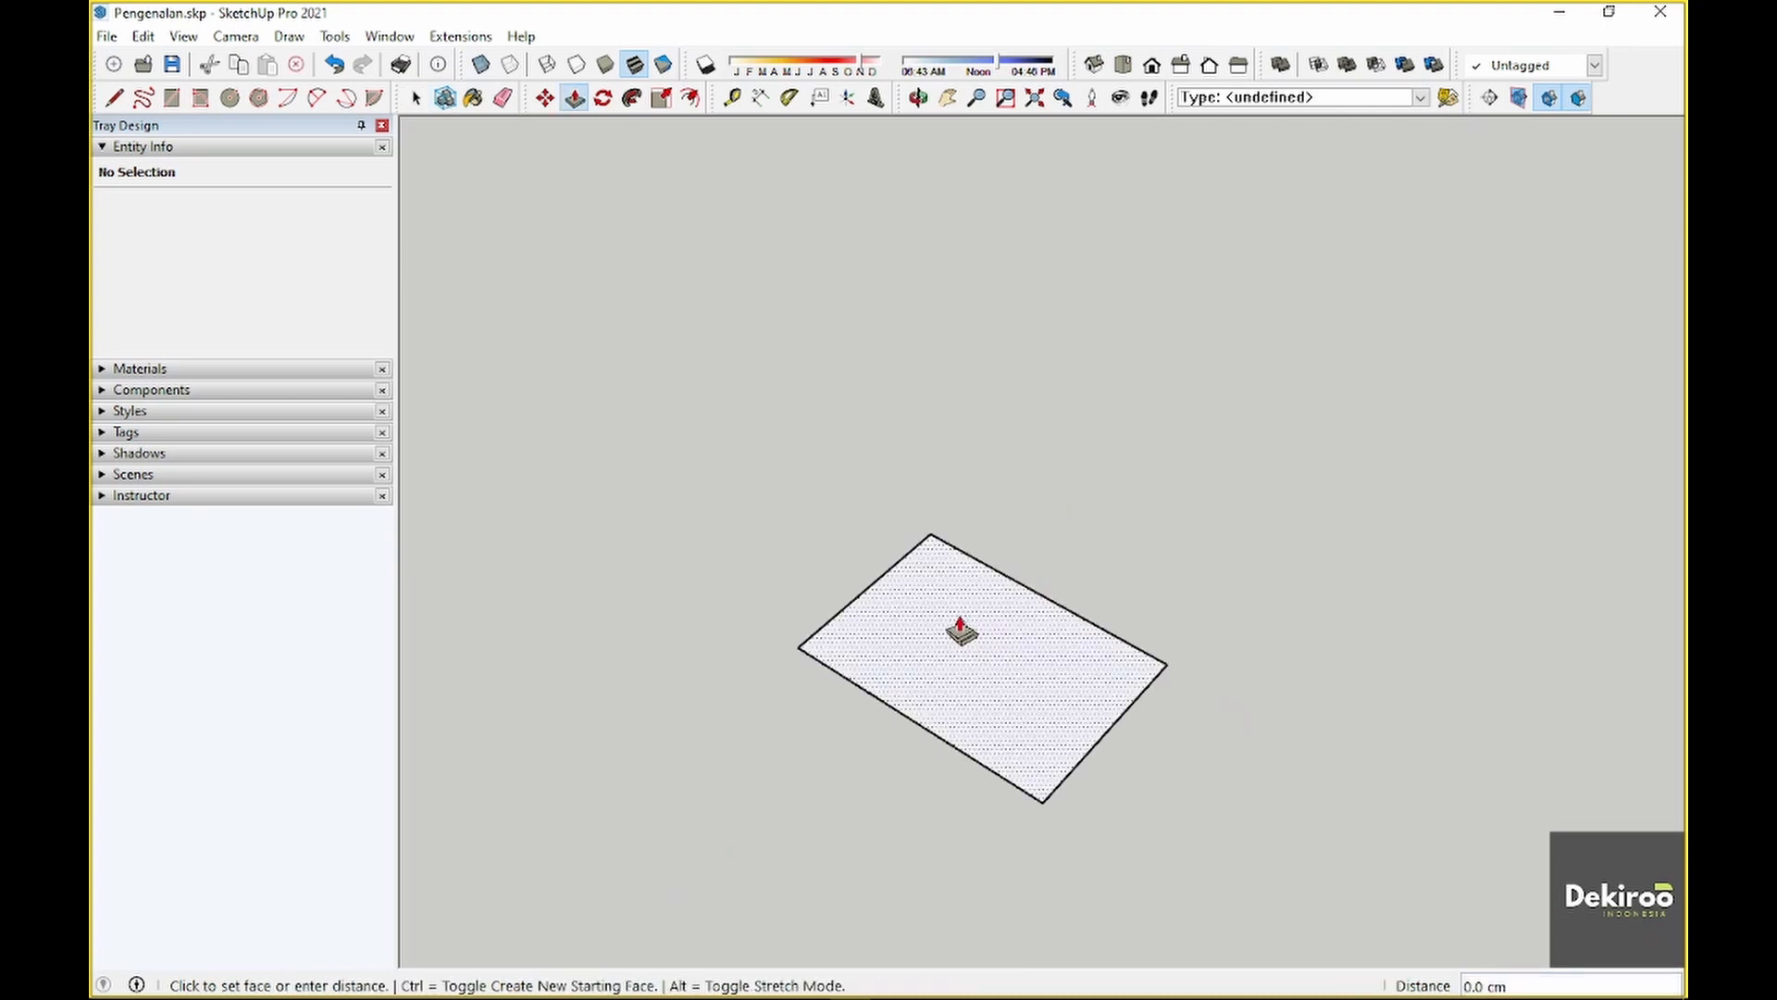
key("space")
Select the rectangle's face alone and together with its four bounding edges
left_click(1038, 624)
scroll(1040, 624, "up", 4)
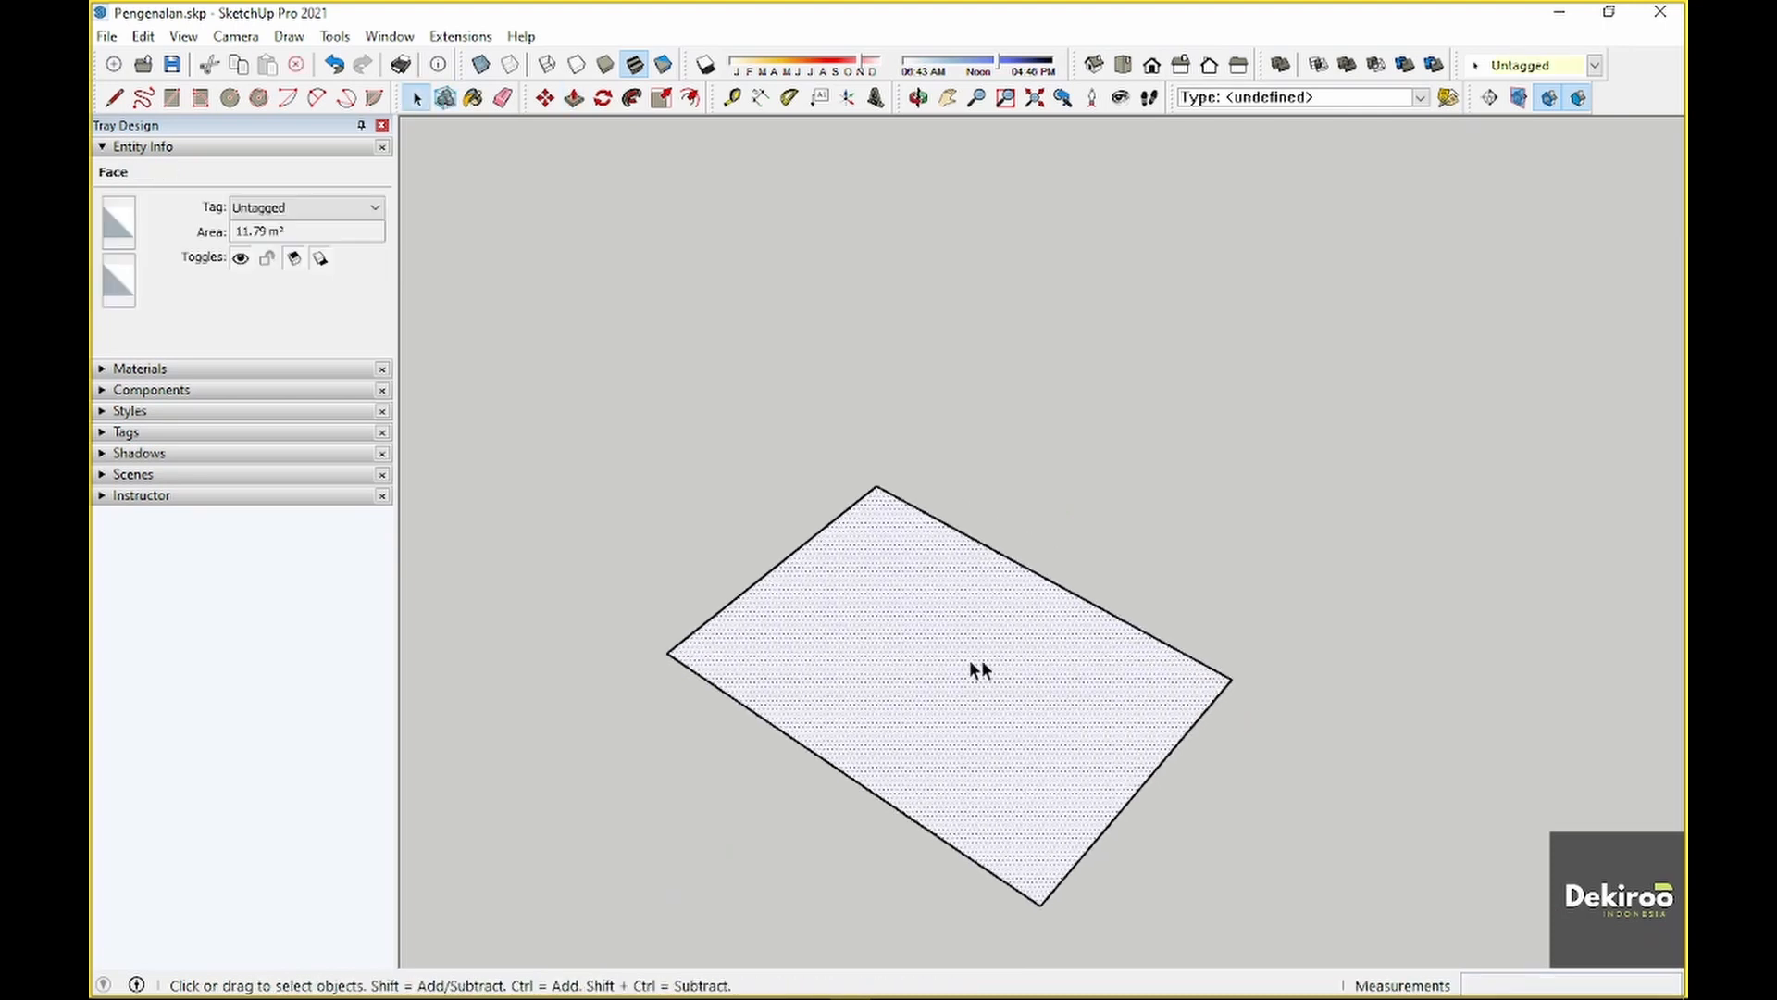
double_click(920, 662)
scroll(977, 648, "up", 1)
middle_click_drag(978, 648, 998, 565)
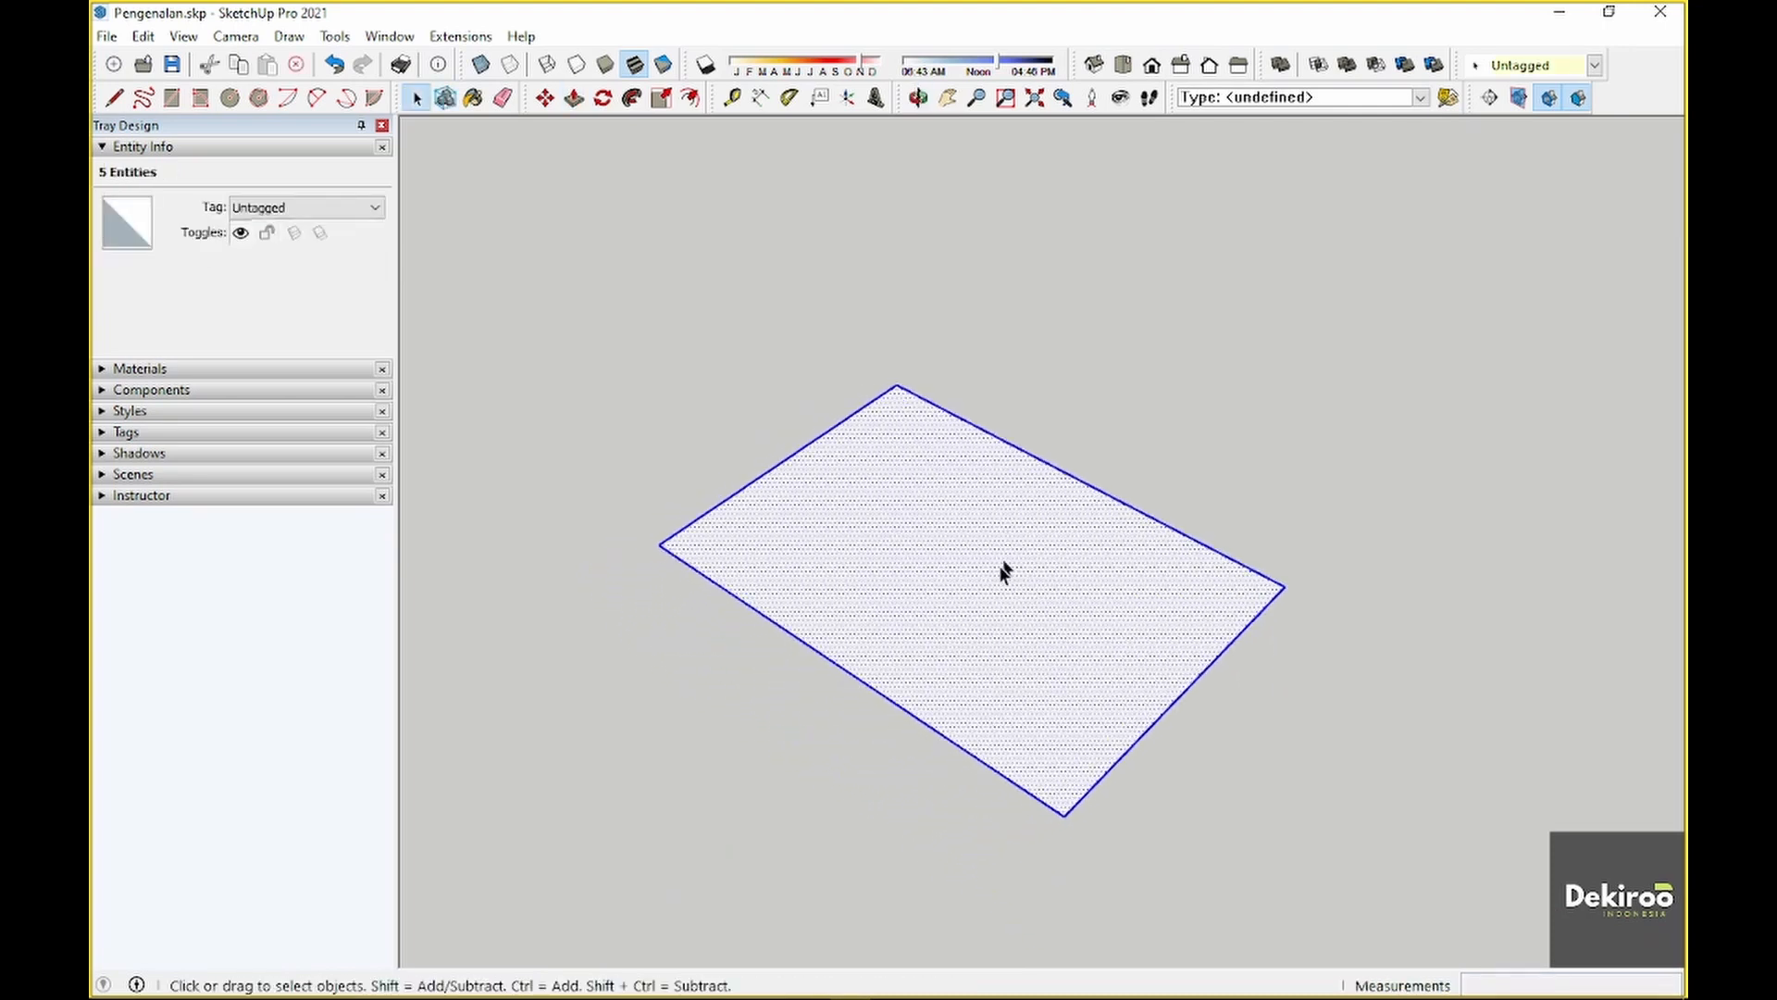
scroll(978, 633, "up", 1)
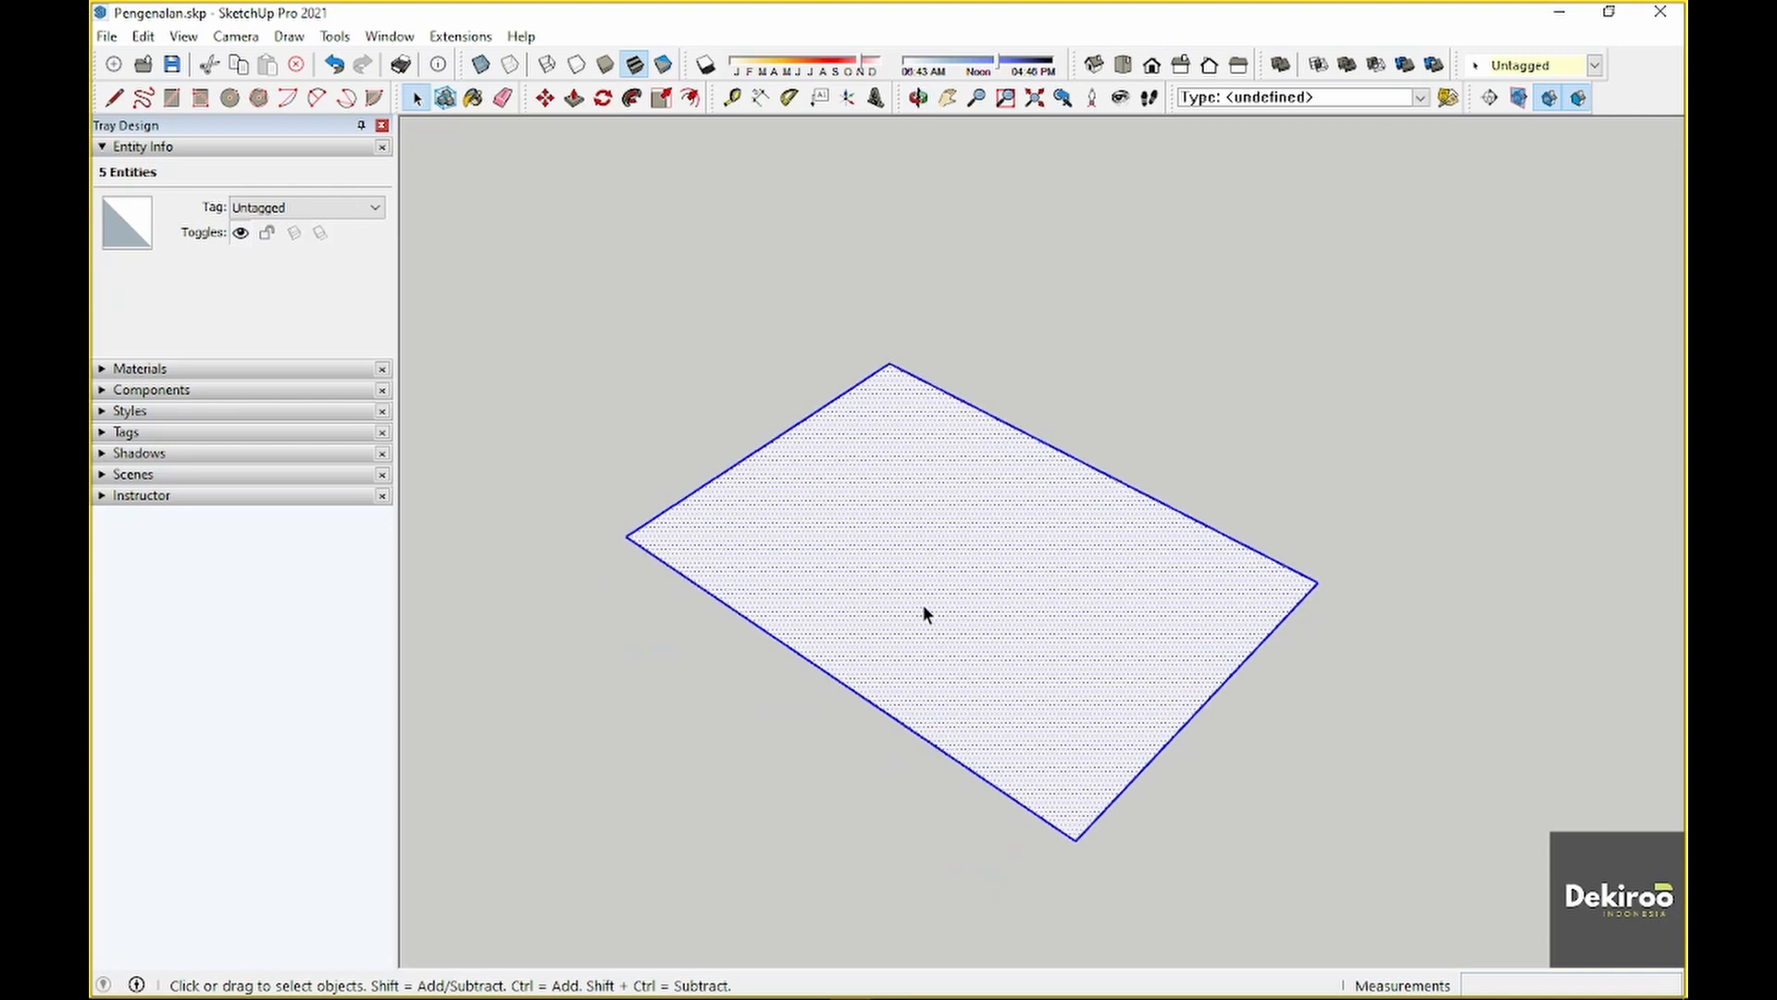
key("p")
key("space")
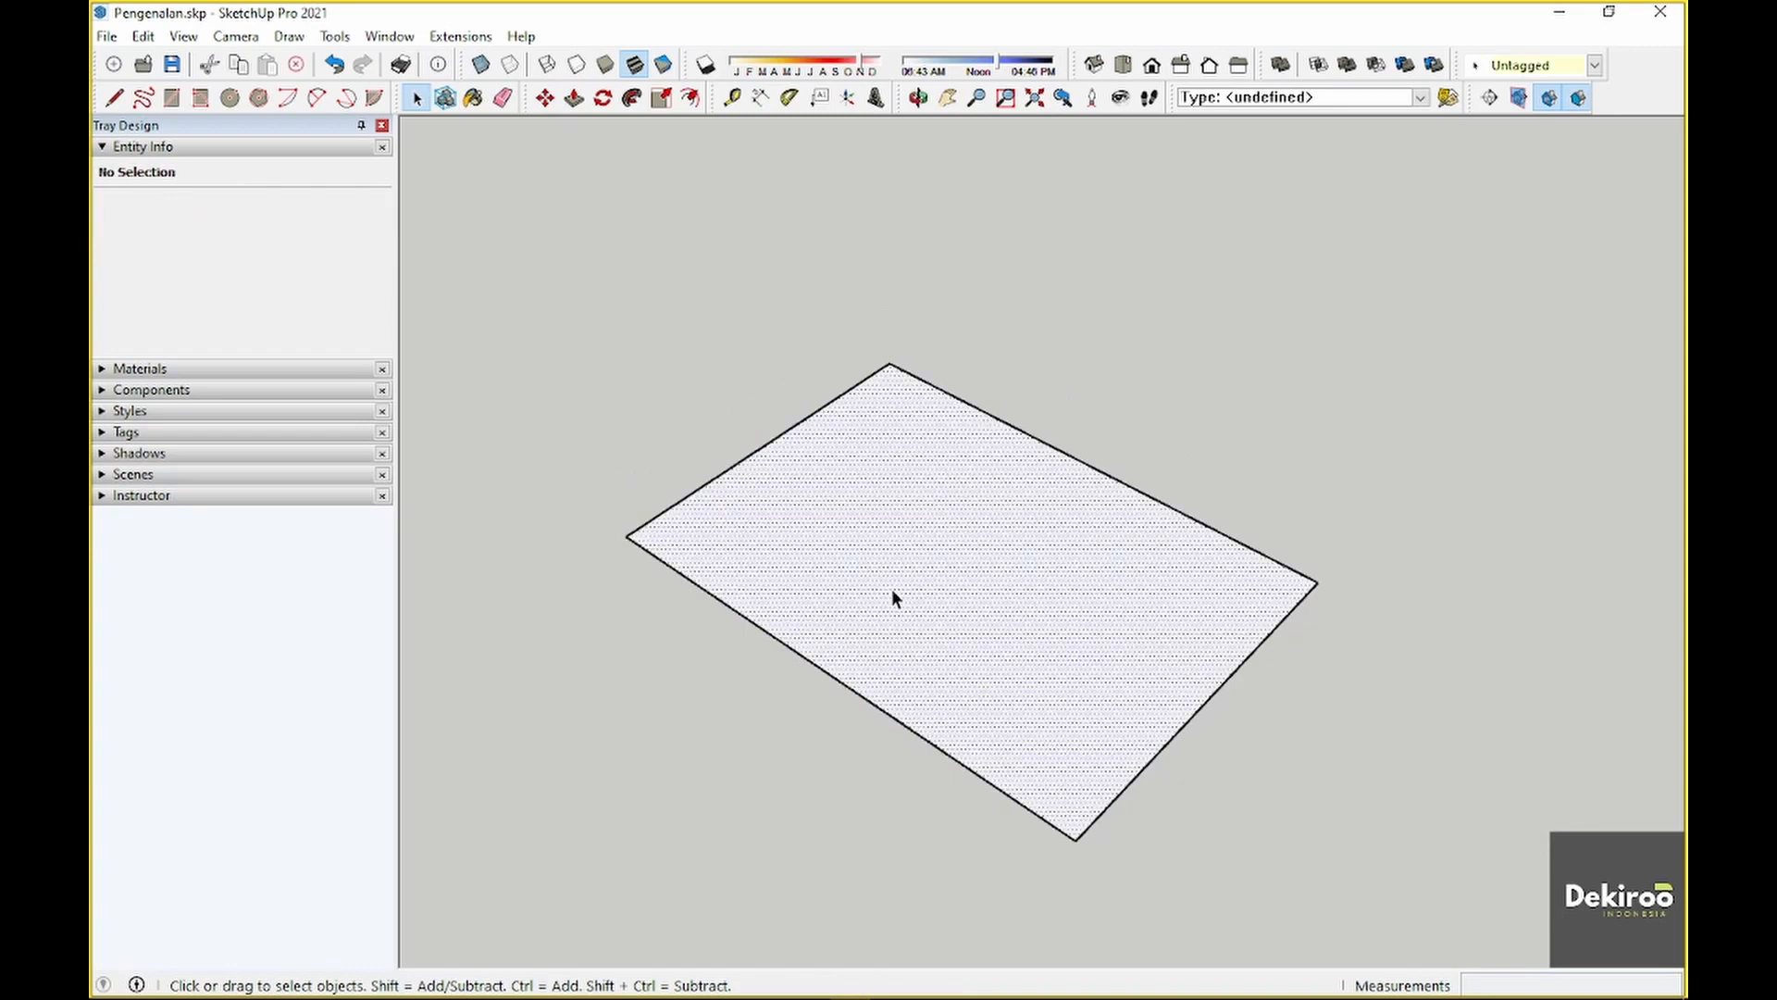
Delete the rectangle's face along with its bounding edges
left_click(891, 588)
scroll(936, 603, "down", 1)
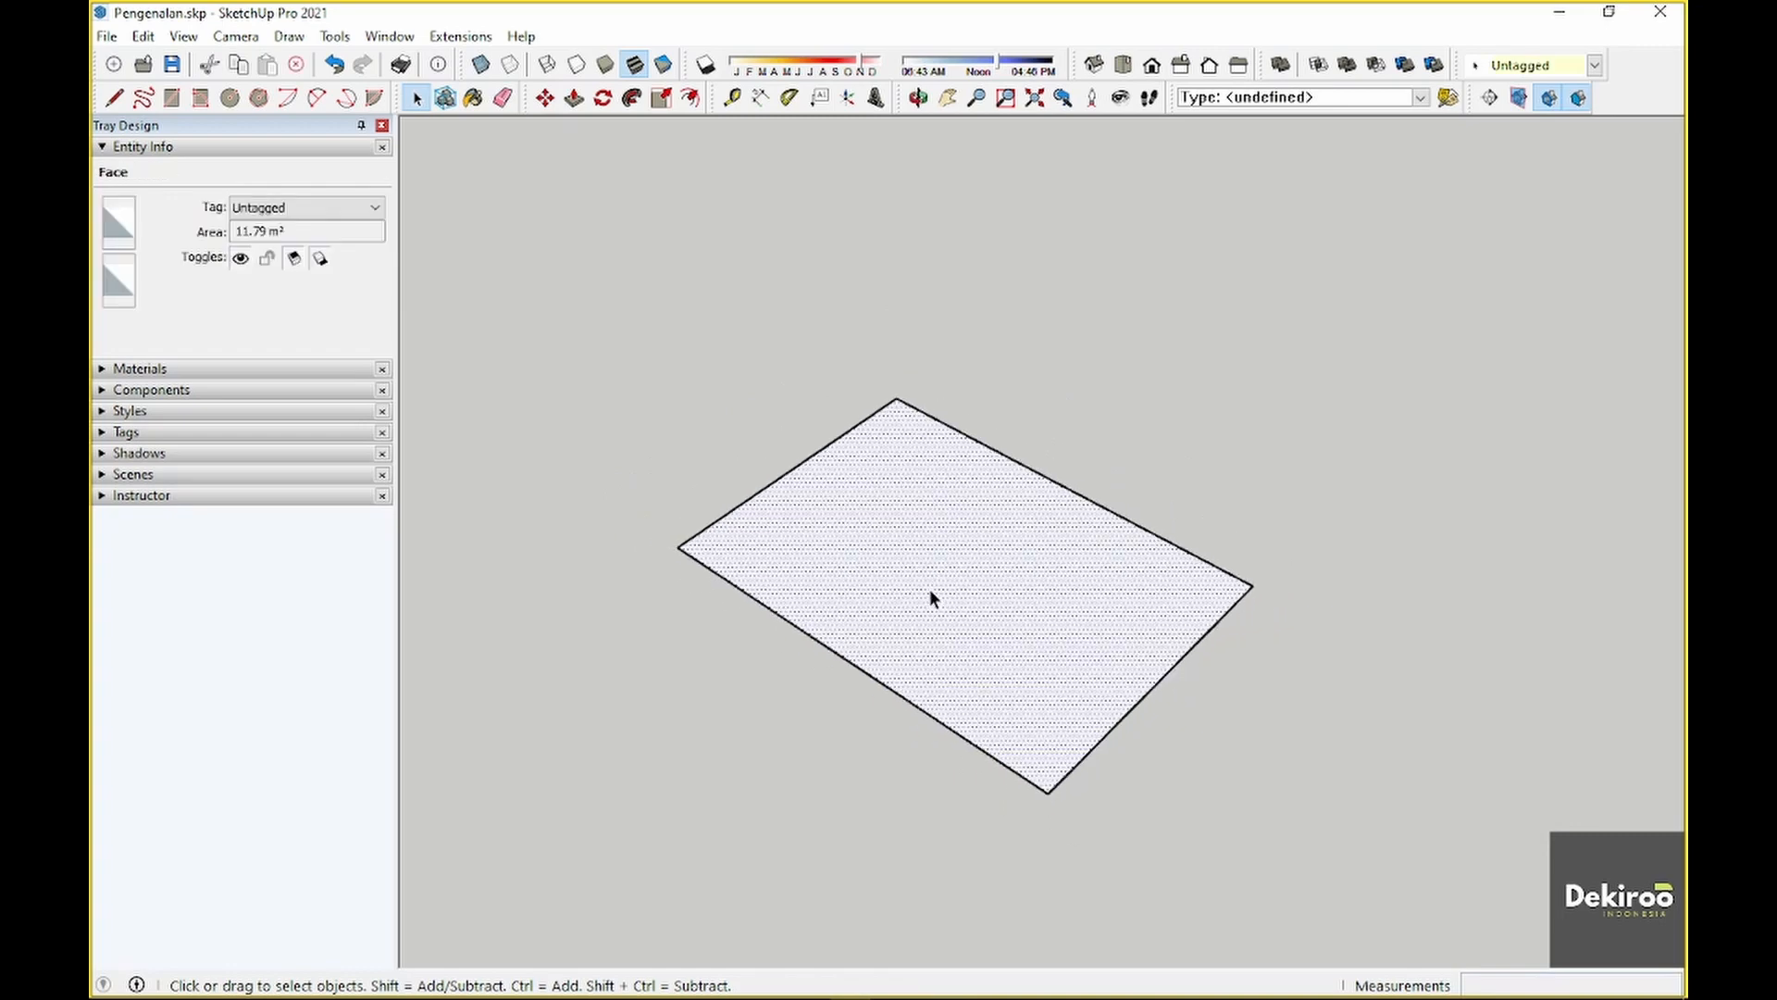
double_click(895, 585)
key("Delete")
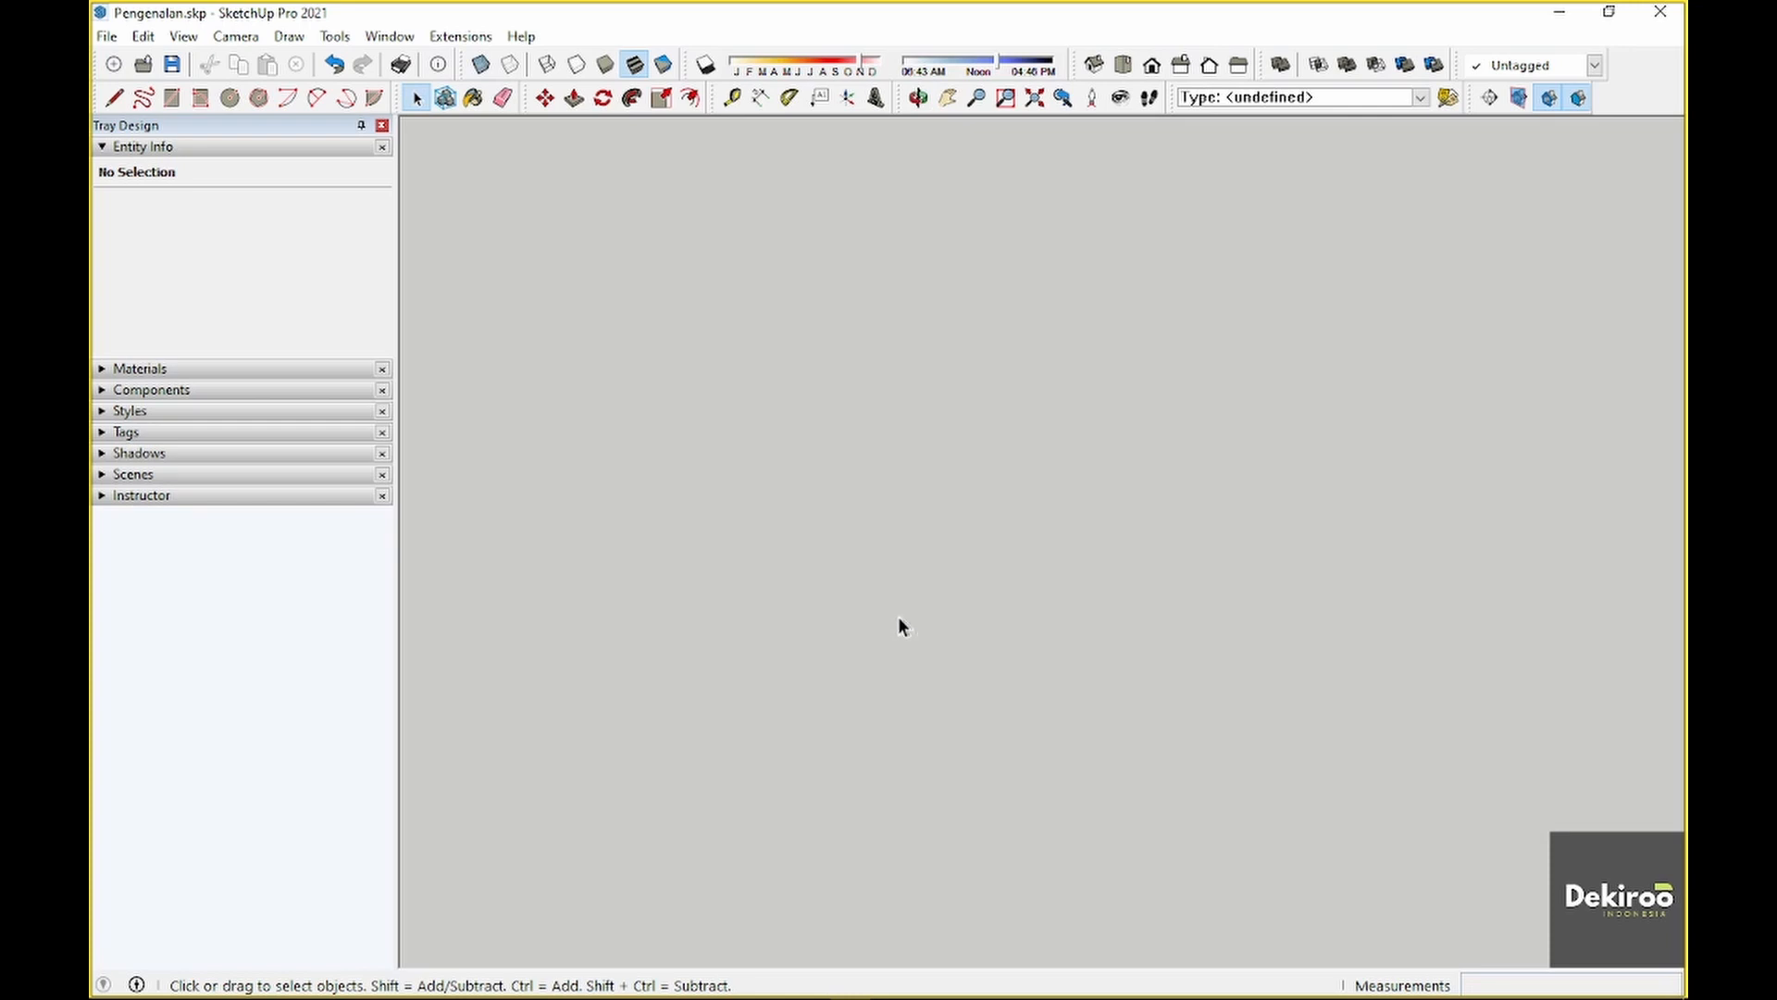
Draw a rectangle of about 126 m² on the empty ground plane and select its face
key("r")
left_click(837, 653)
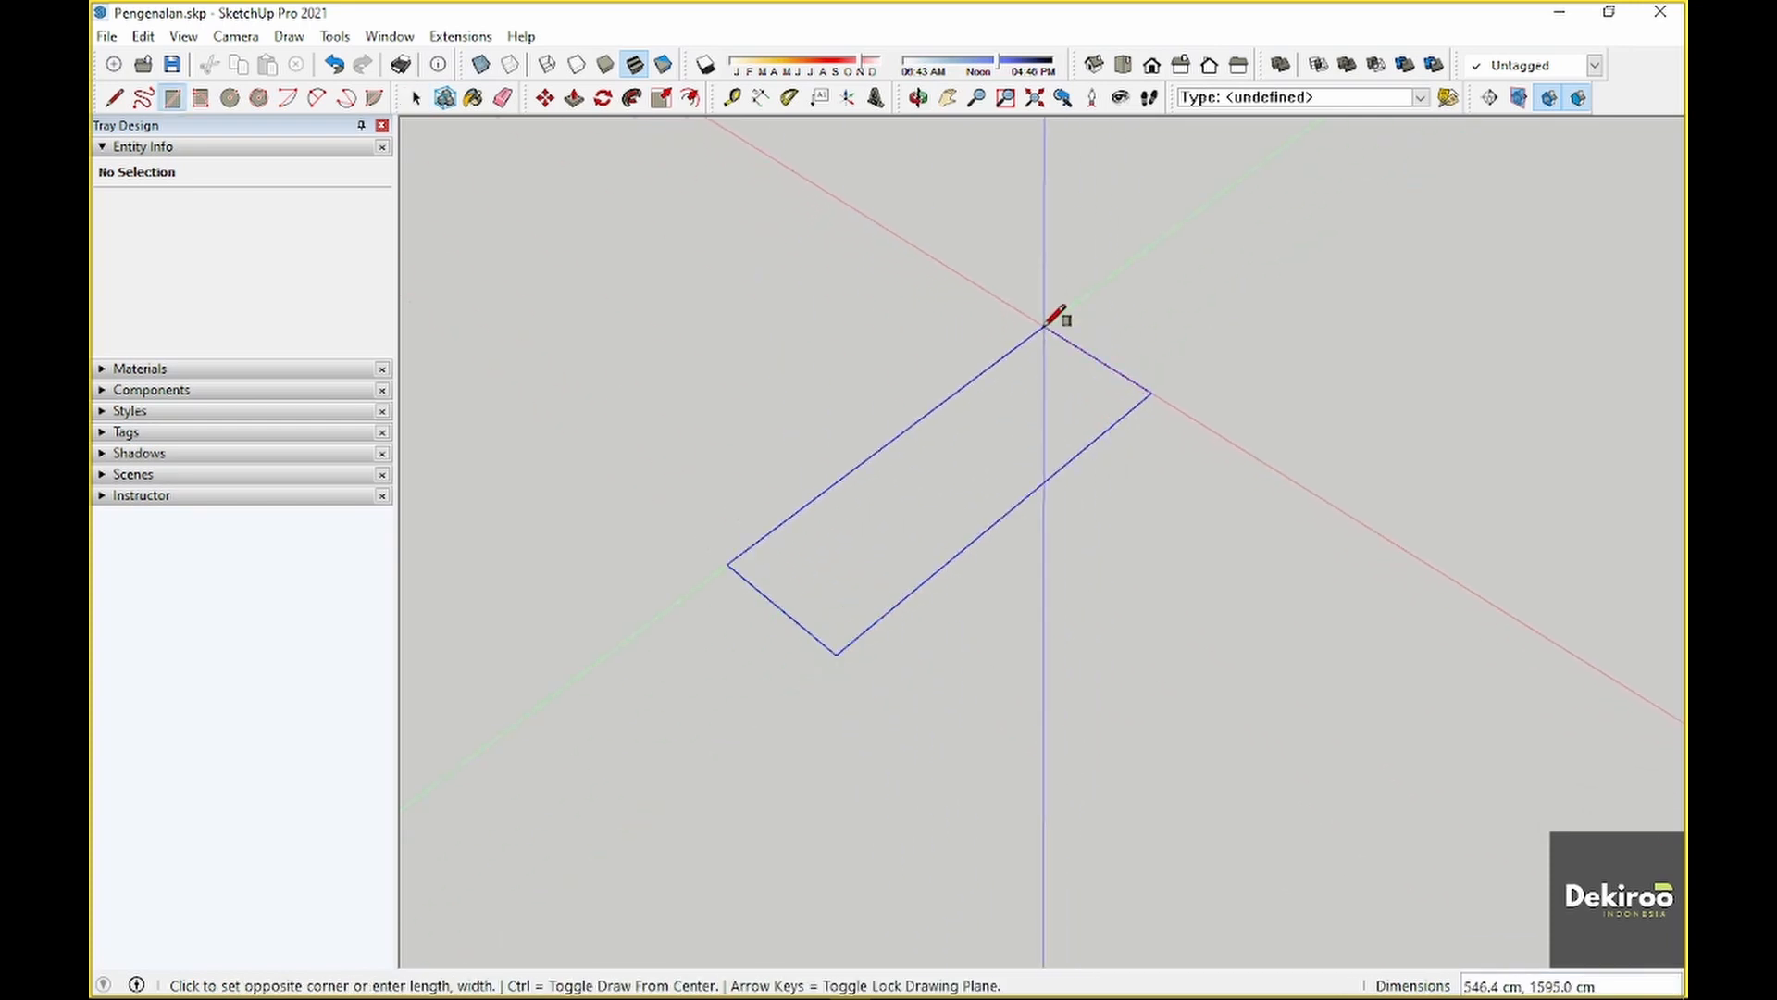
left_click(966, 324)
key("space")
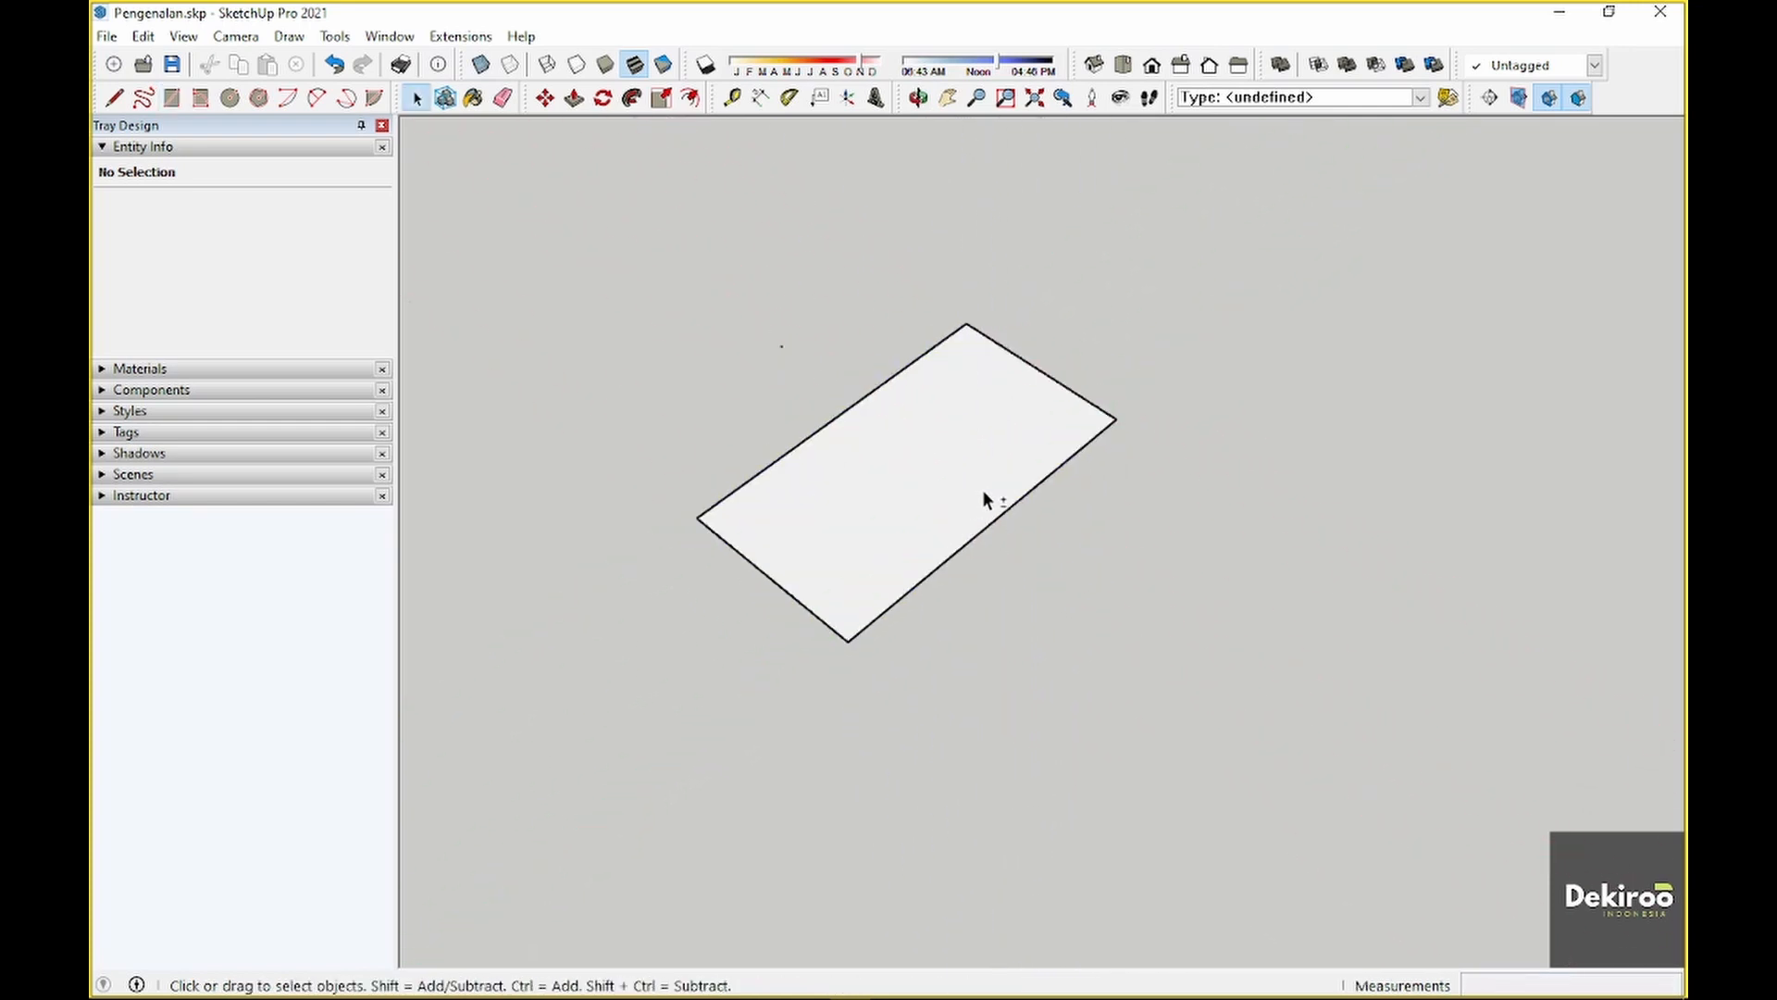
middle_click_drag(983, 493, 1072, 576, "shift")
left_click(985, 563)
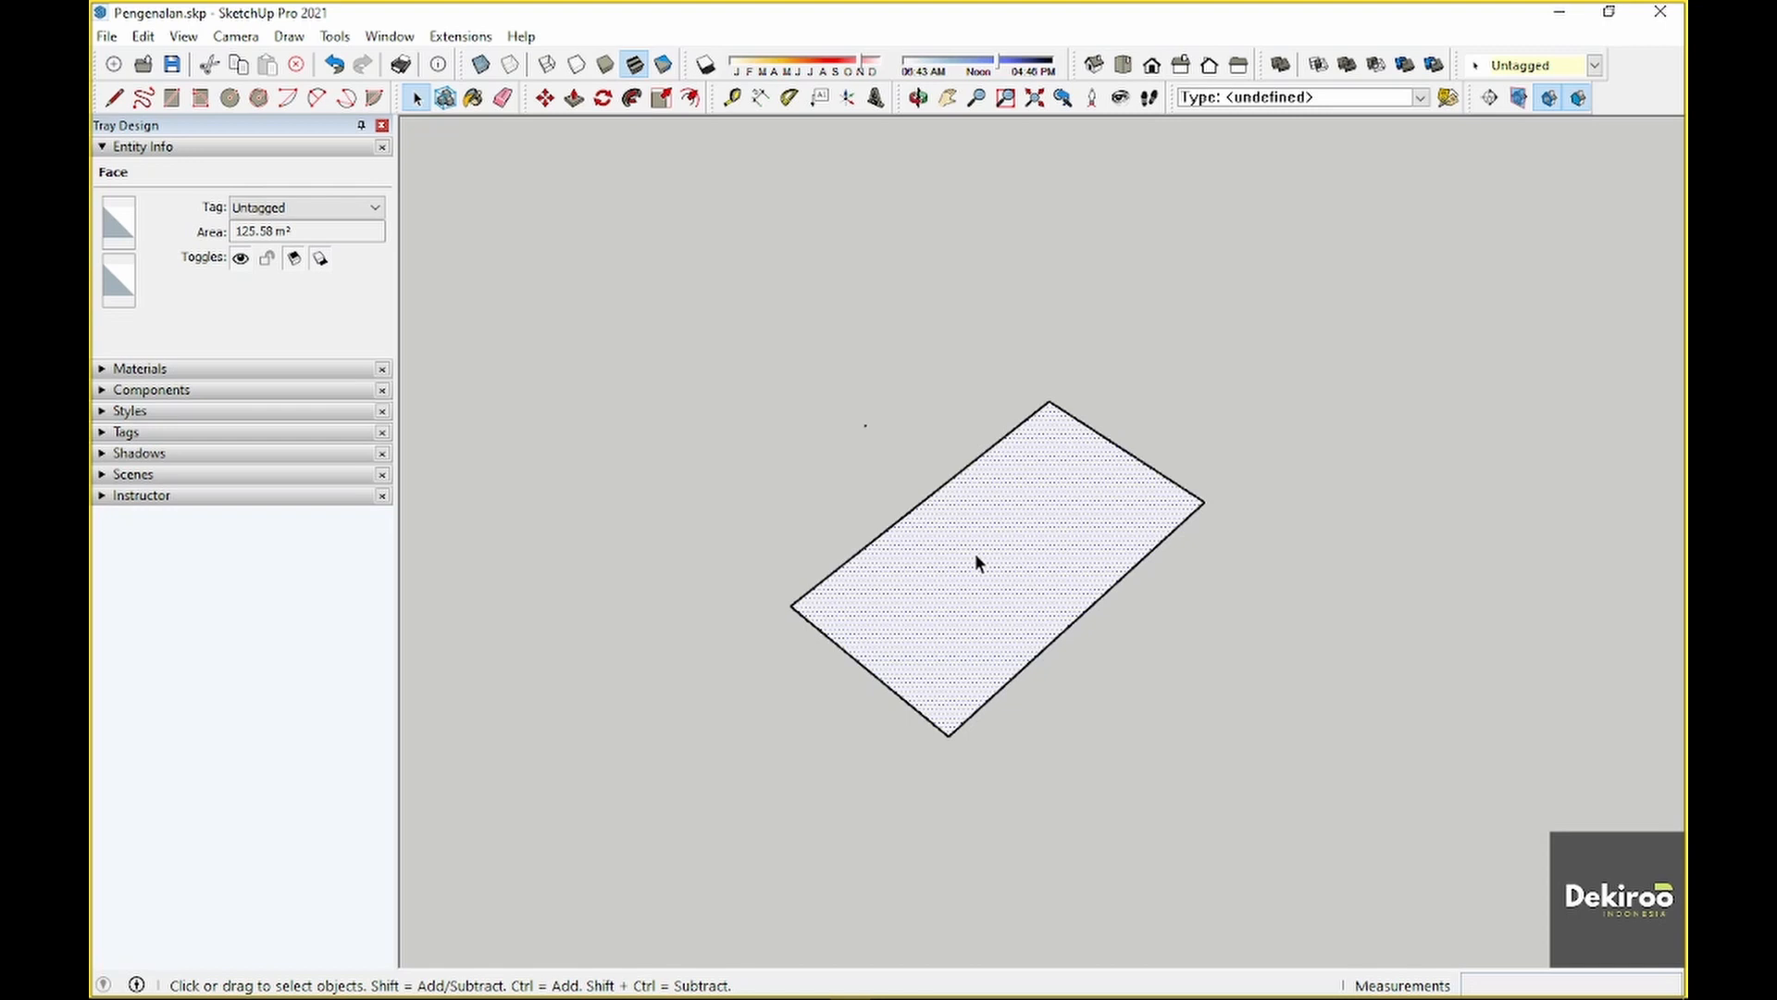
View the rectangle in the standard Top view and return to an angled perspective view
left_click(182, 35)
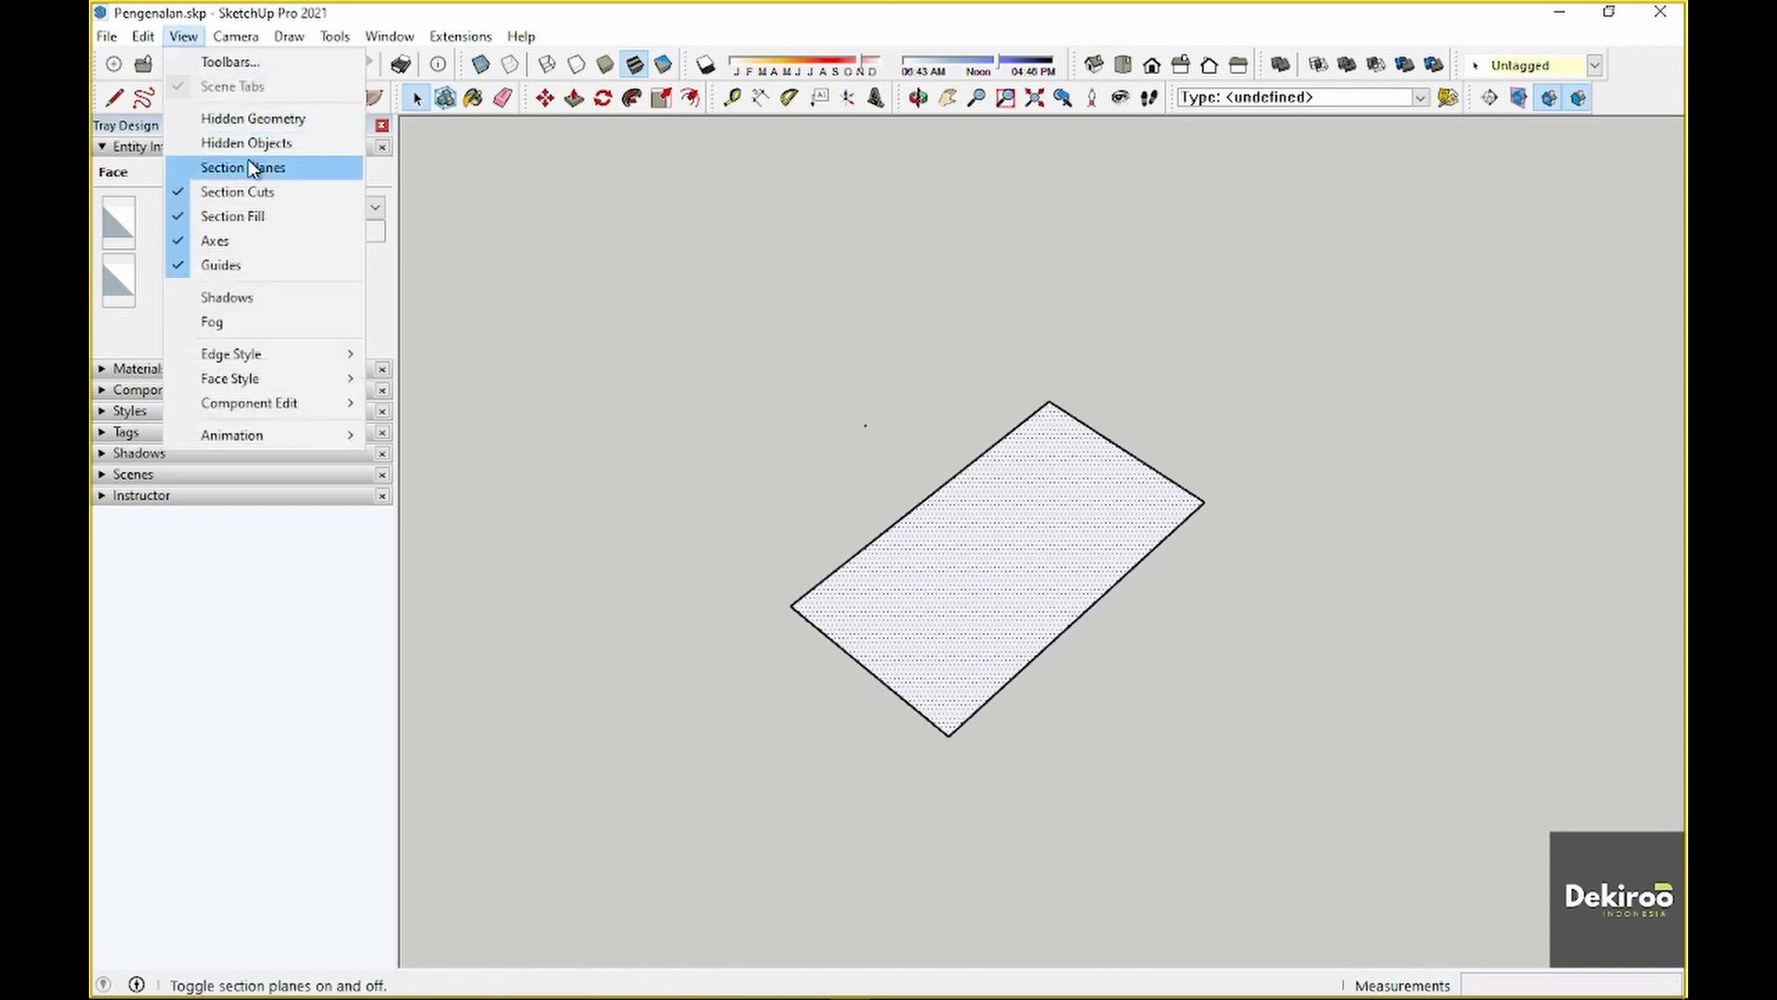
mouse_move(235, 35)
mouse_move(370, 110)
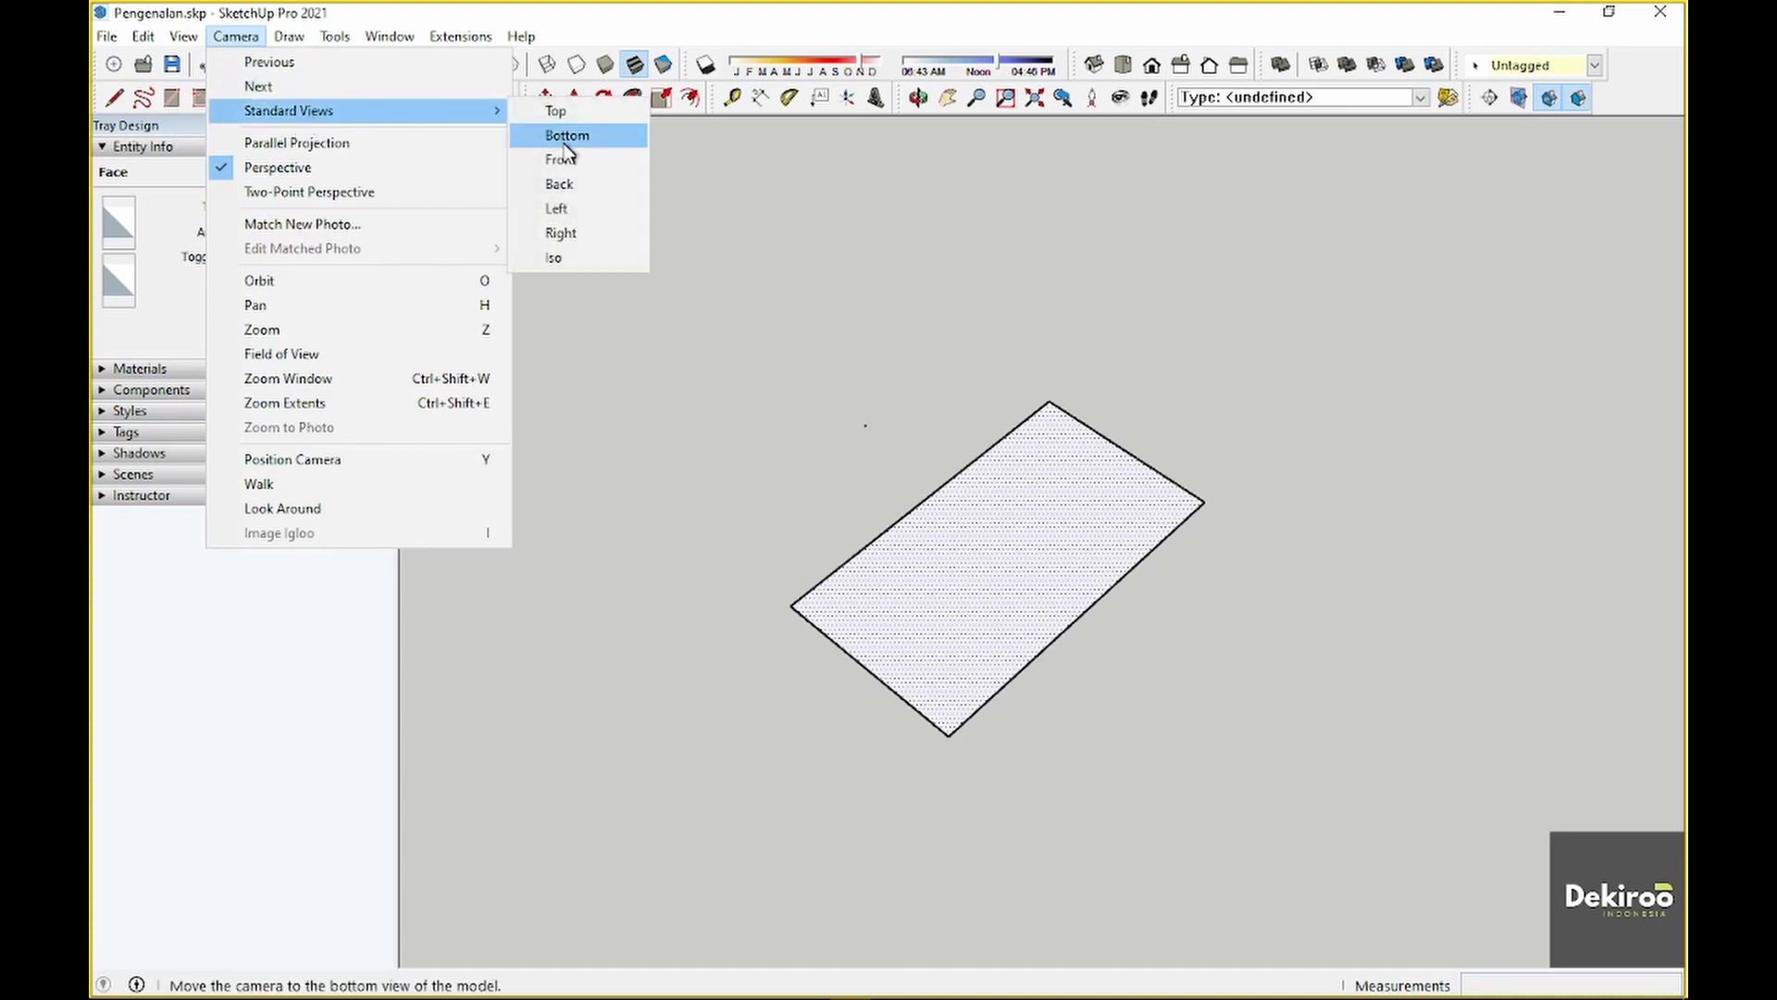
left_click(560, 111)
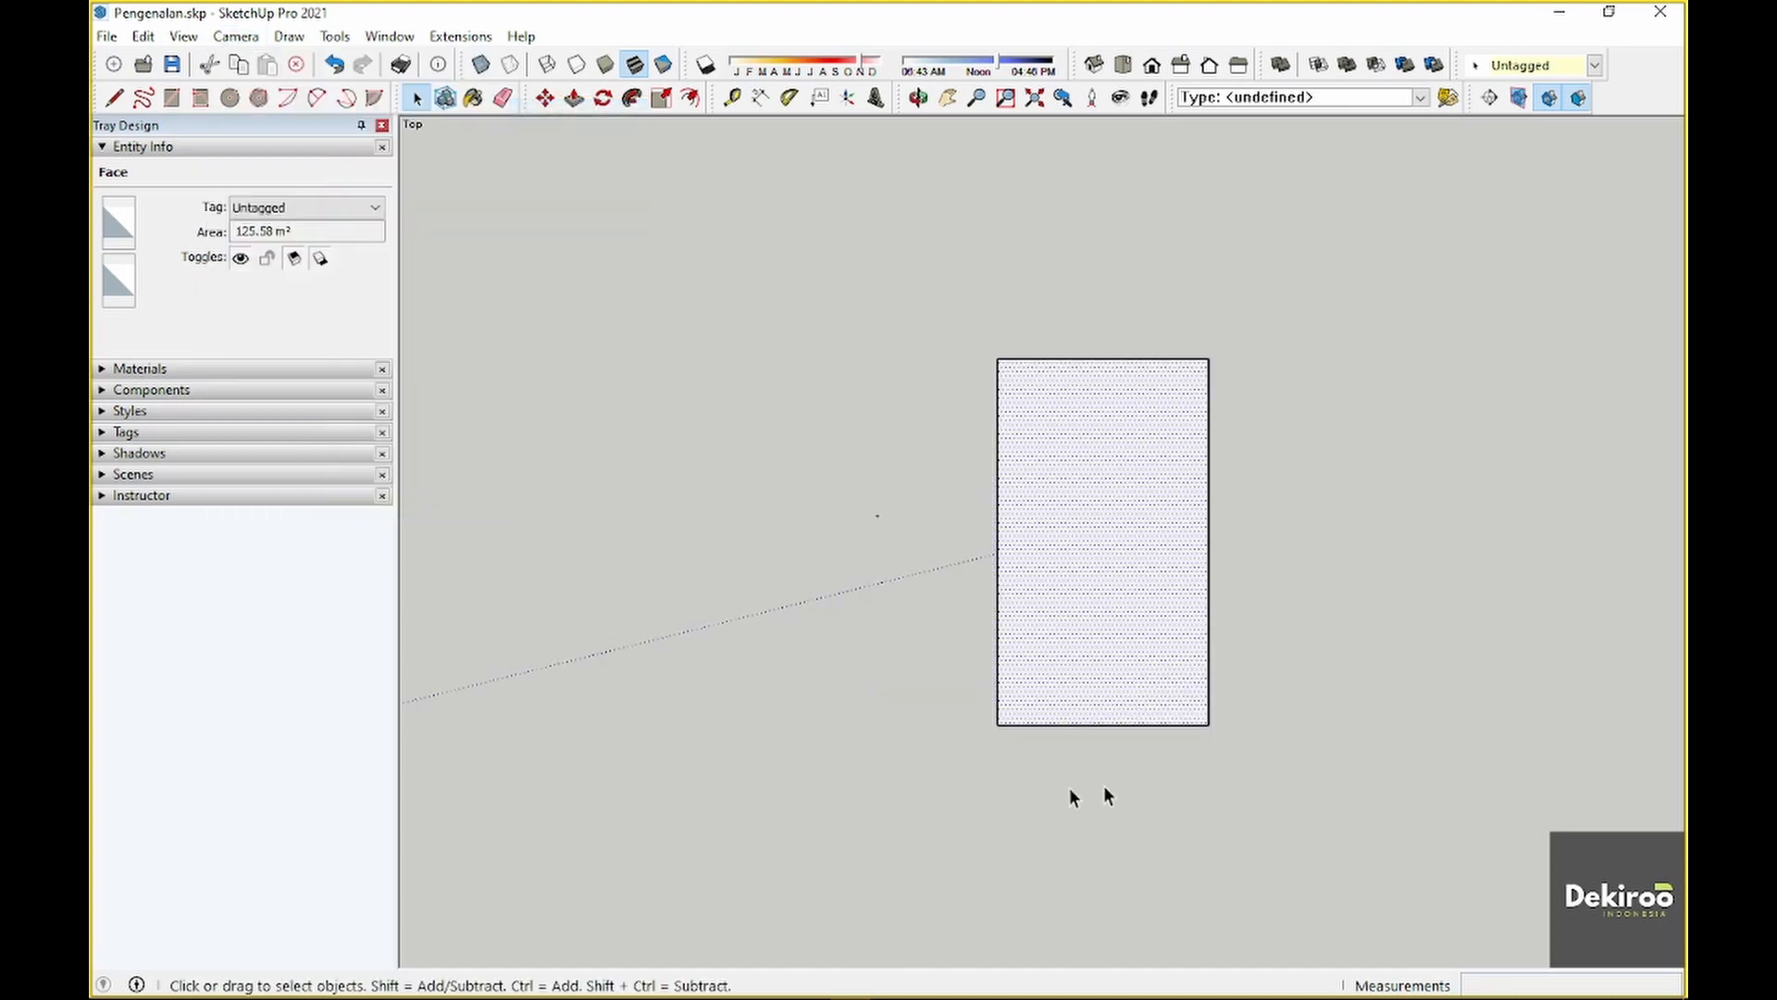
middle_click_drag(1236, 602, 929, 460)
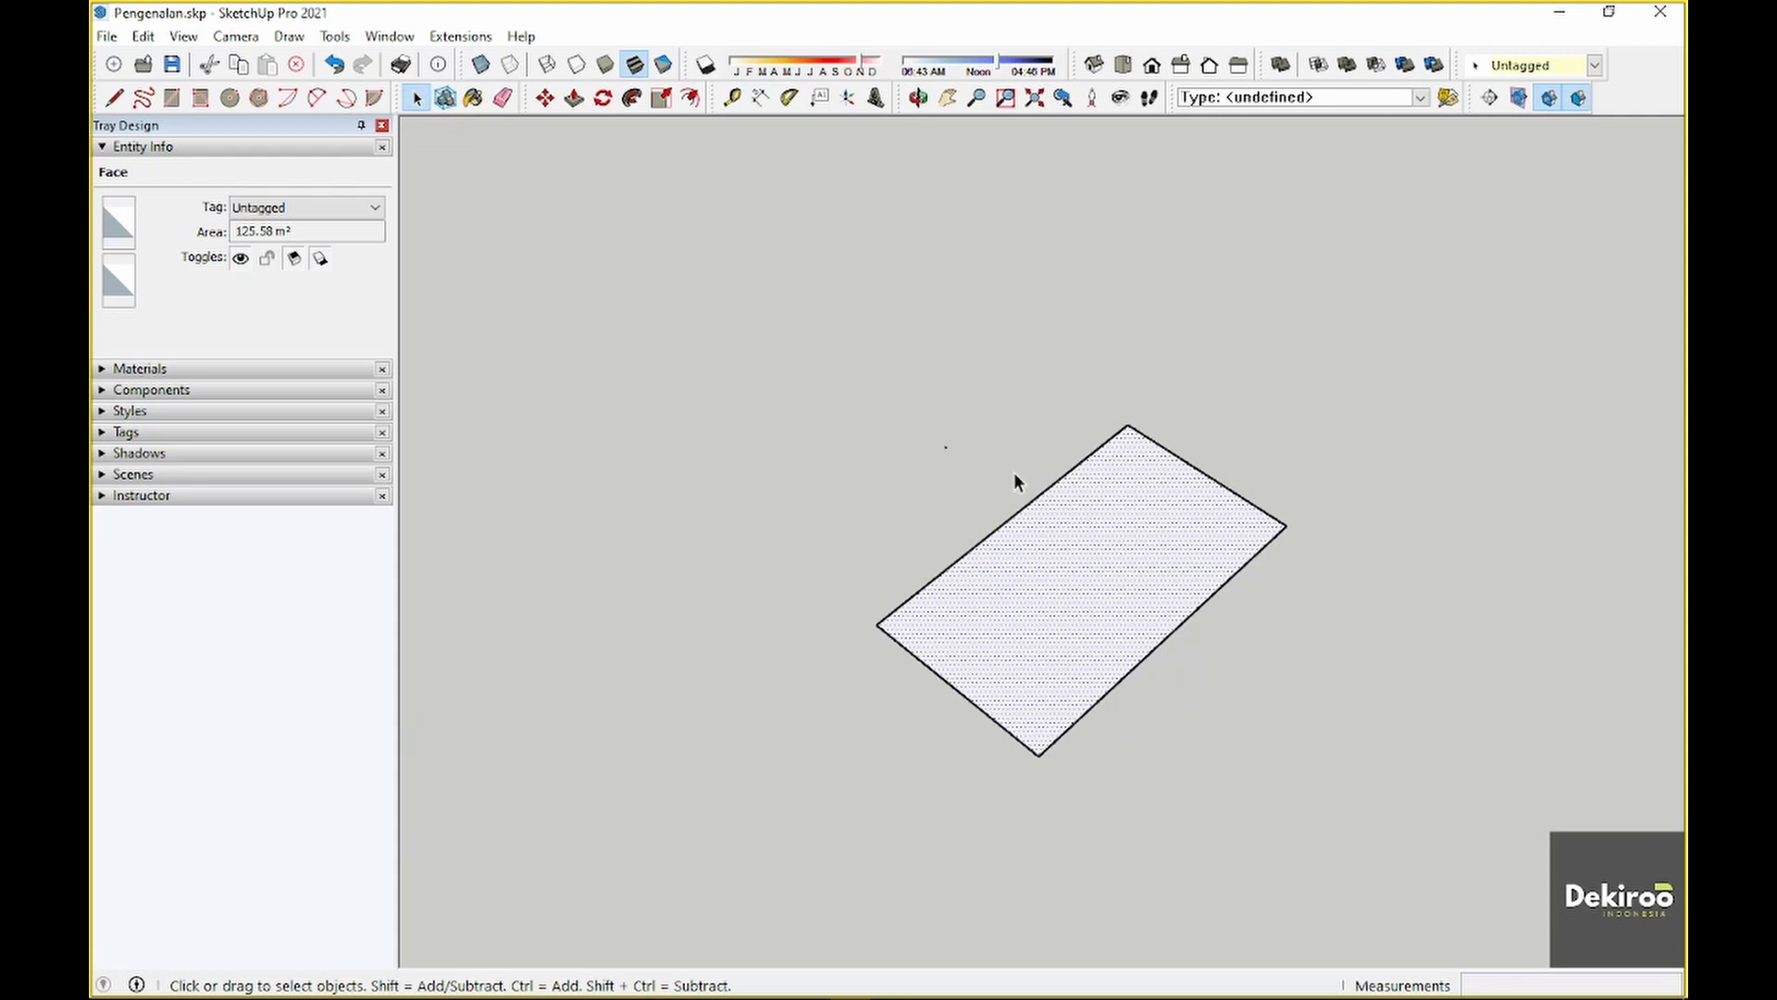
middle_click_drag(1146, 538, 959, 508, "shift")
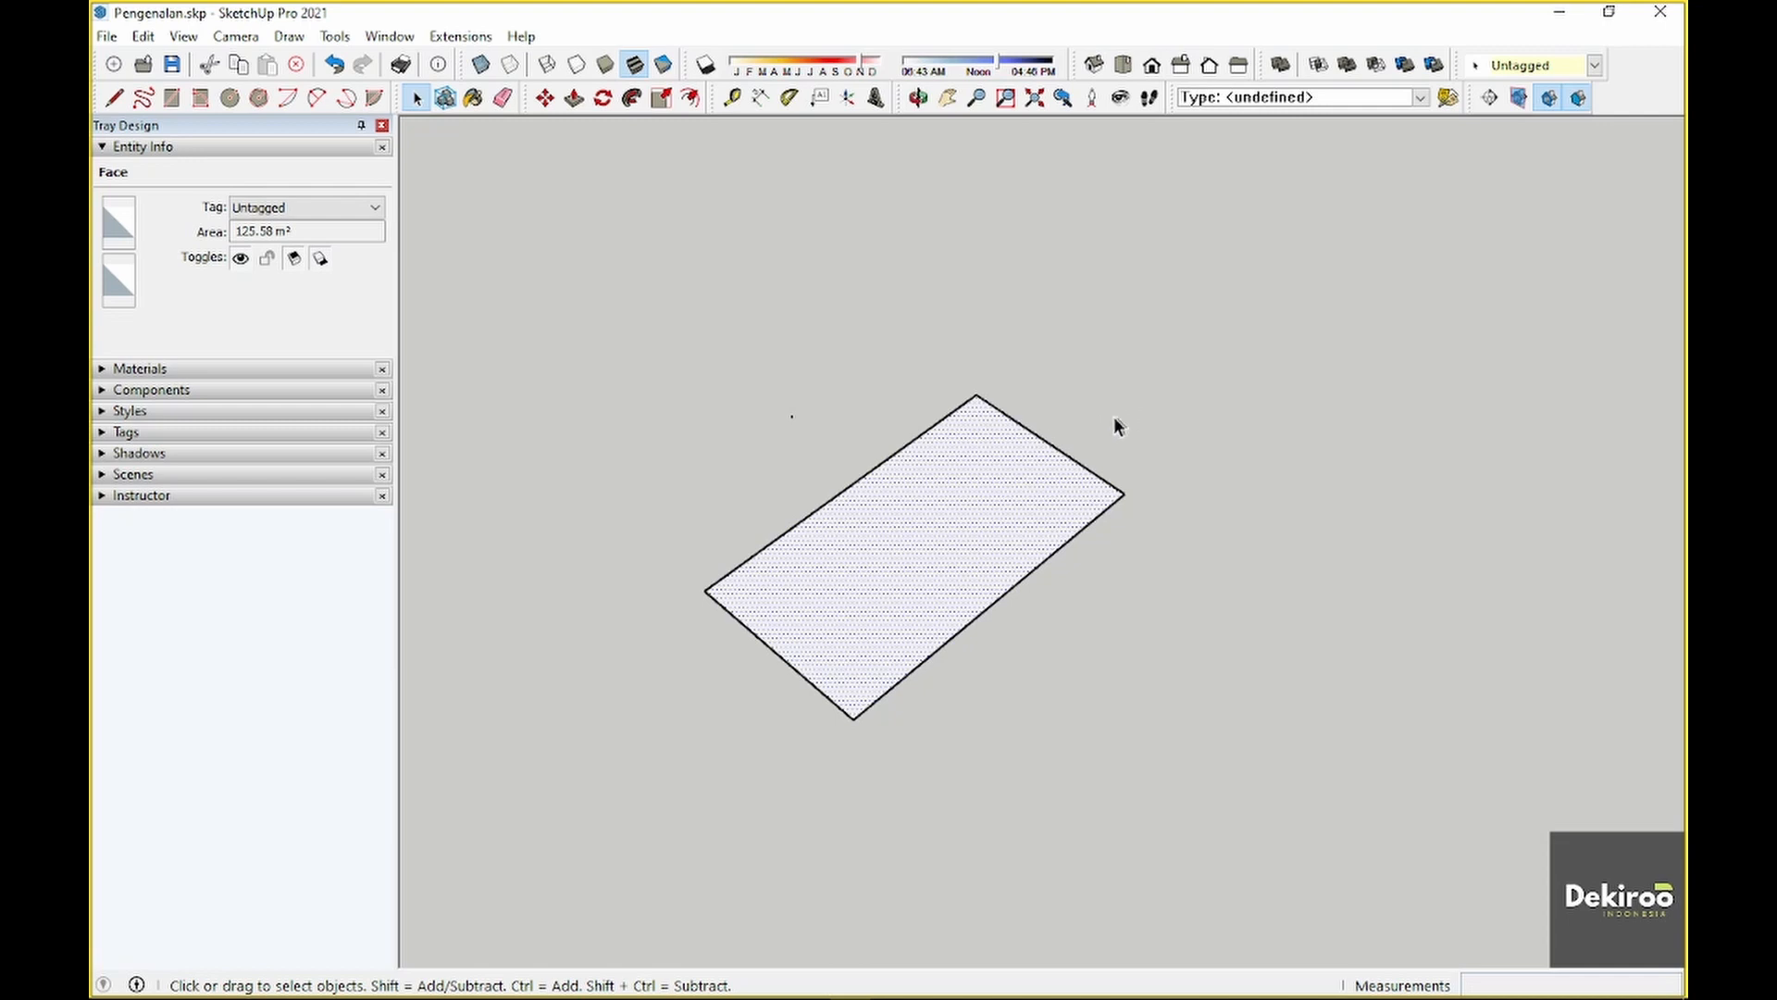
Select the rectangle's face alone, and box-select the face with all its edges and the small stray geometry beside it
left_click_drag(659, 278, 1210, 846)
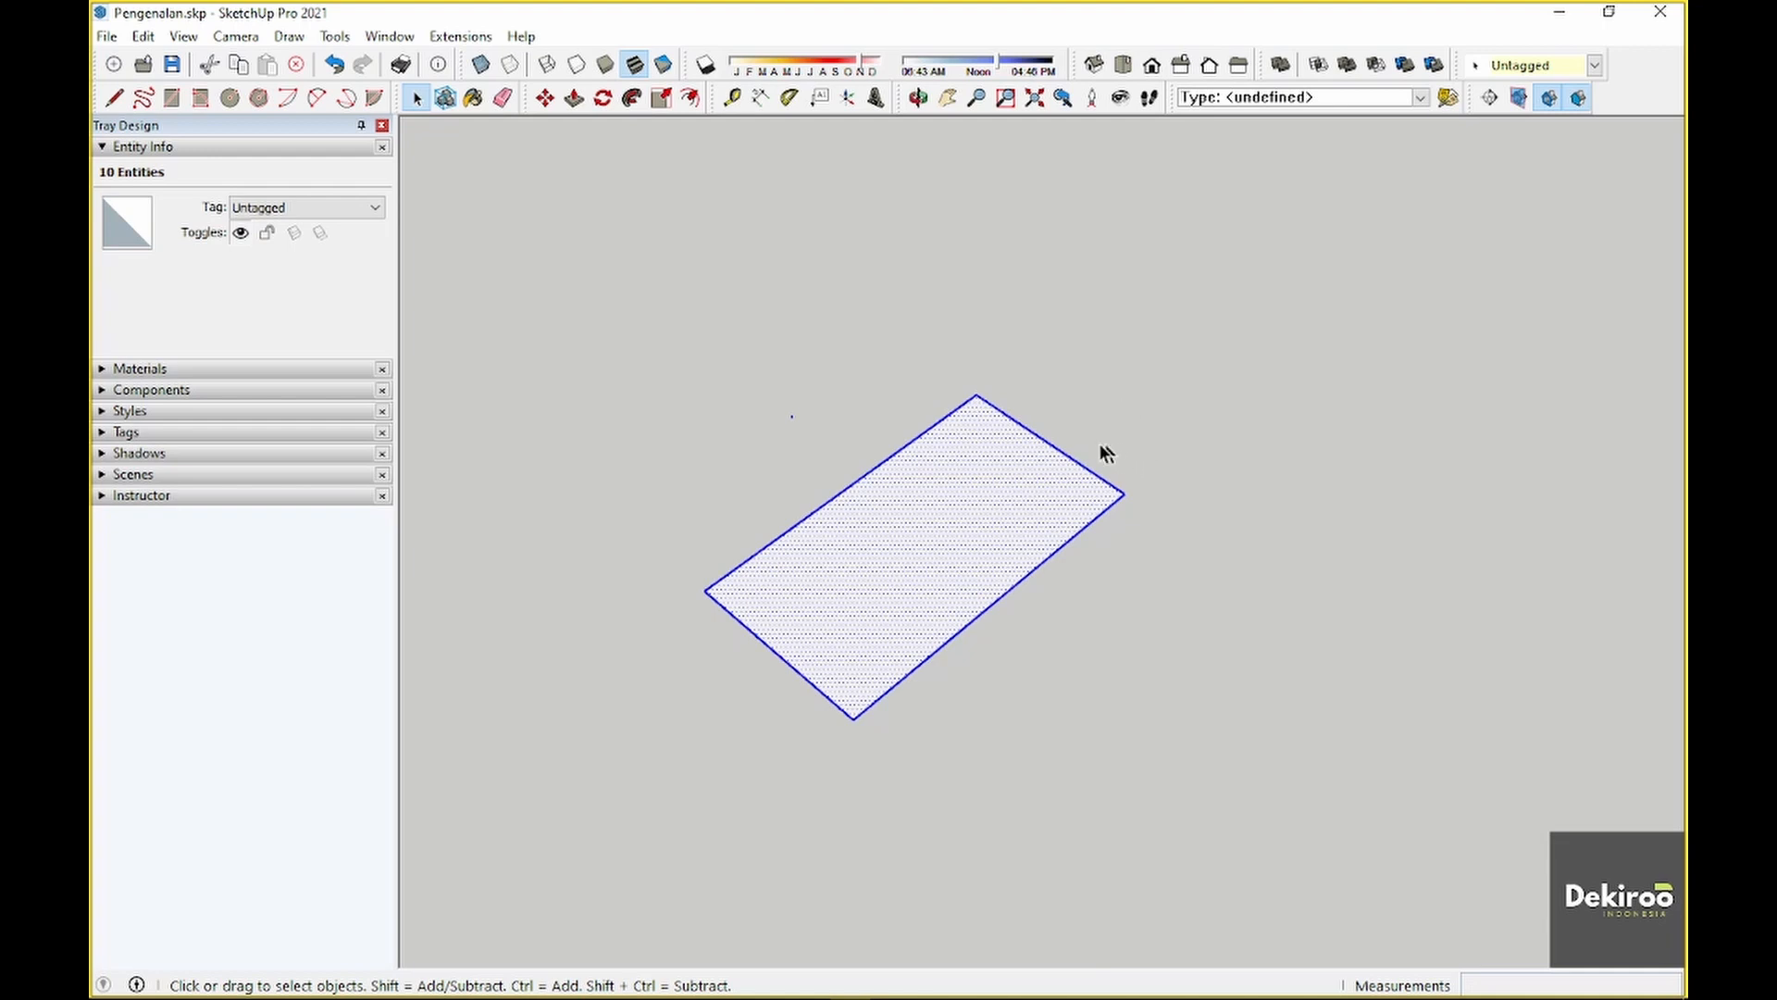
left_click_drag(613, 296, 1208, 778)
scroll(915, 523, "down", 2)
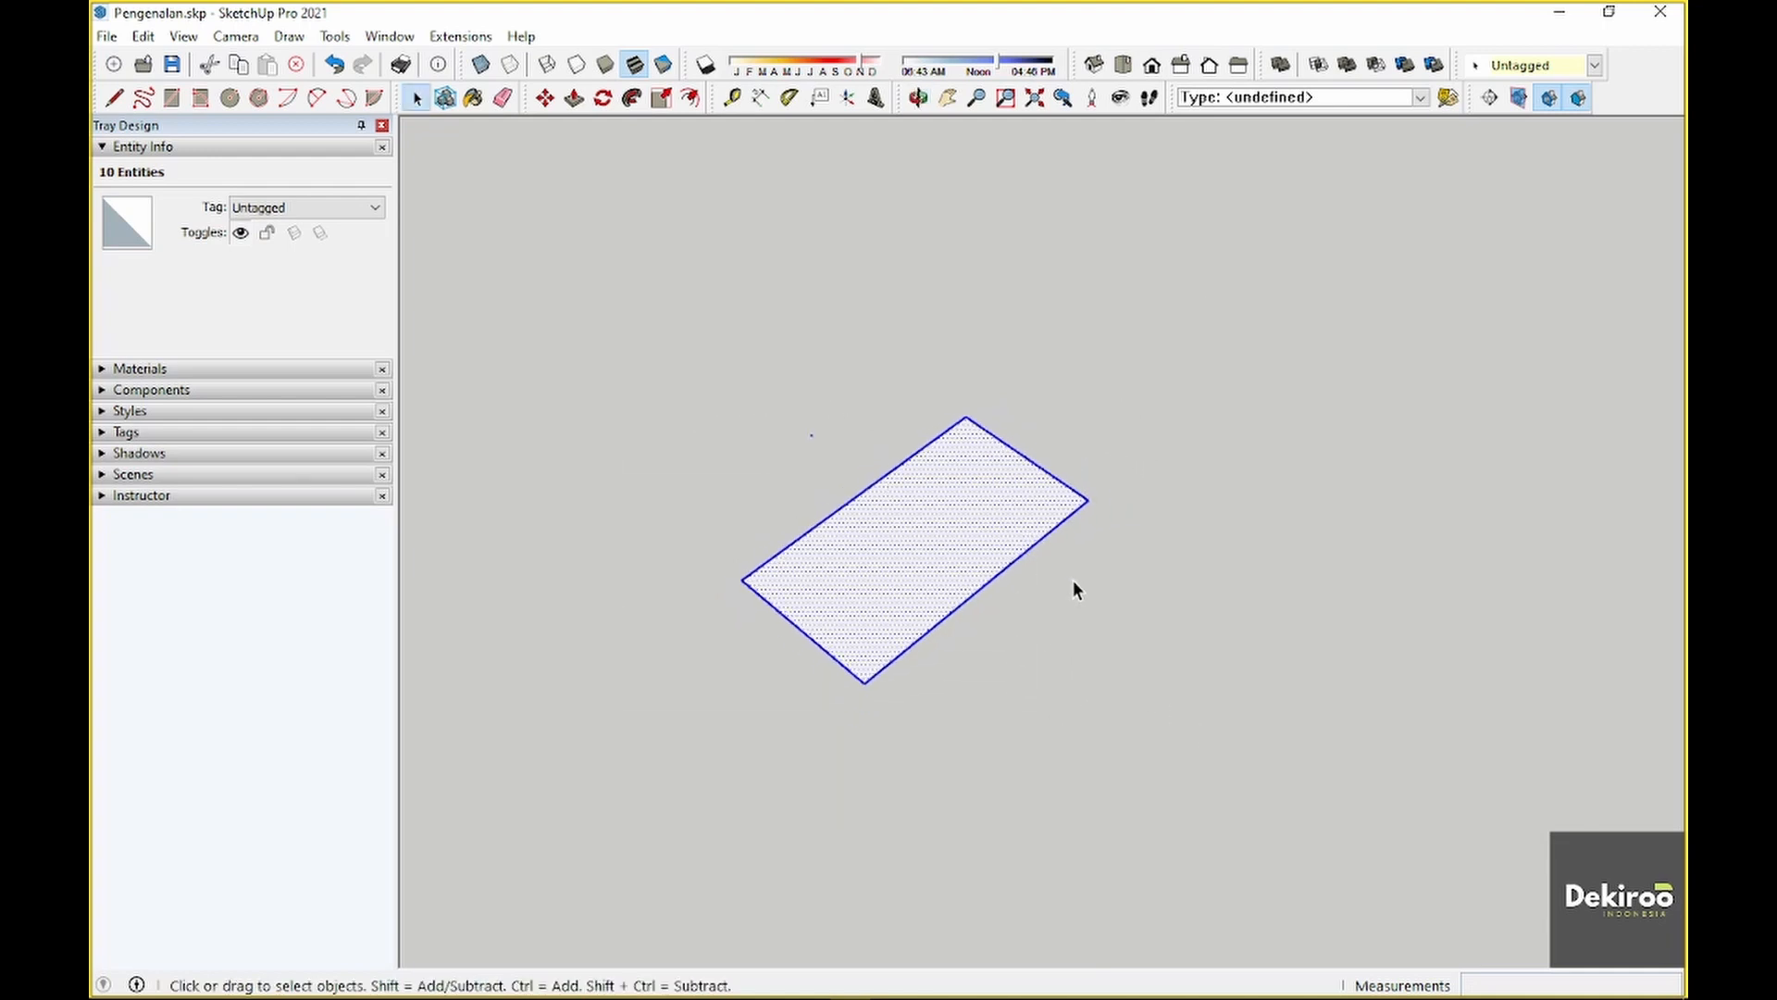
left_click(1074, 589)
left_click(939, 557)
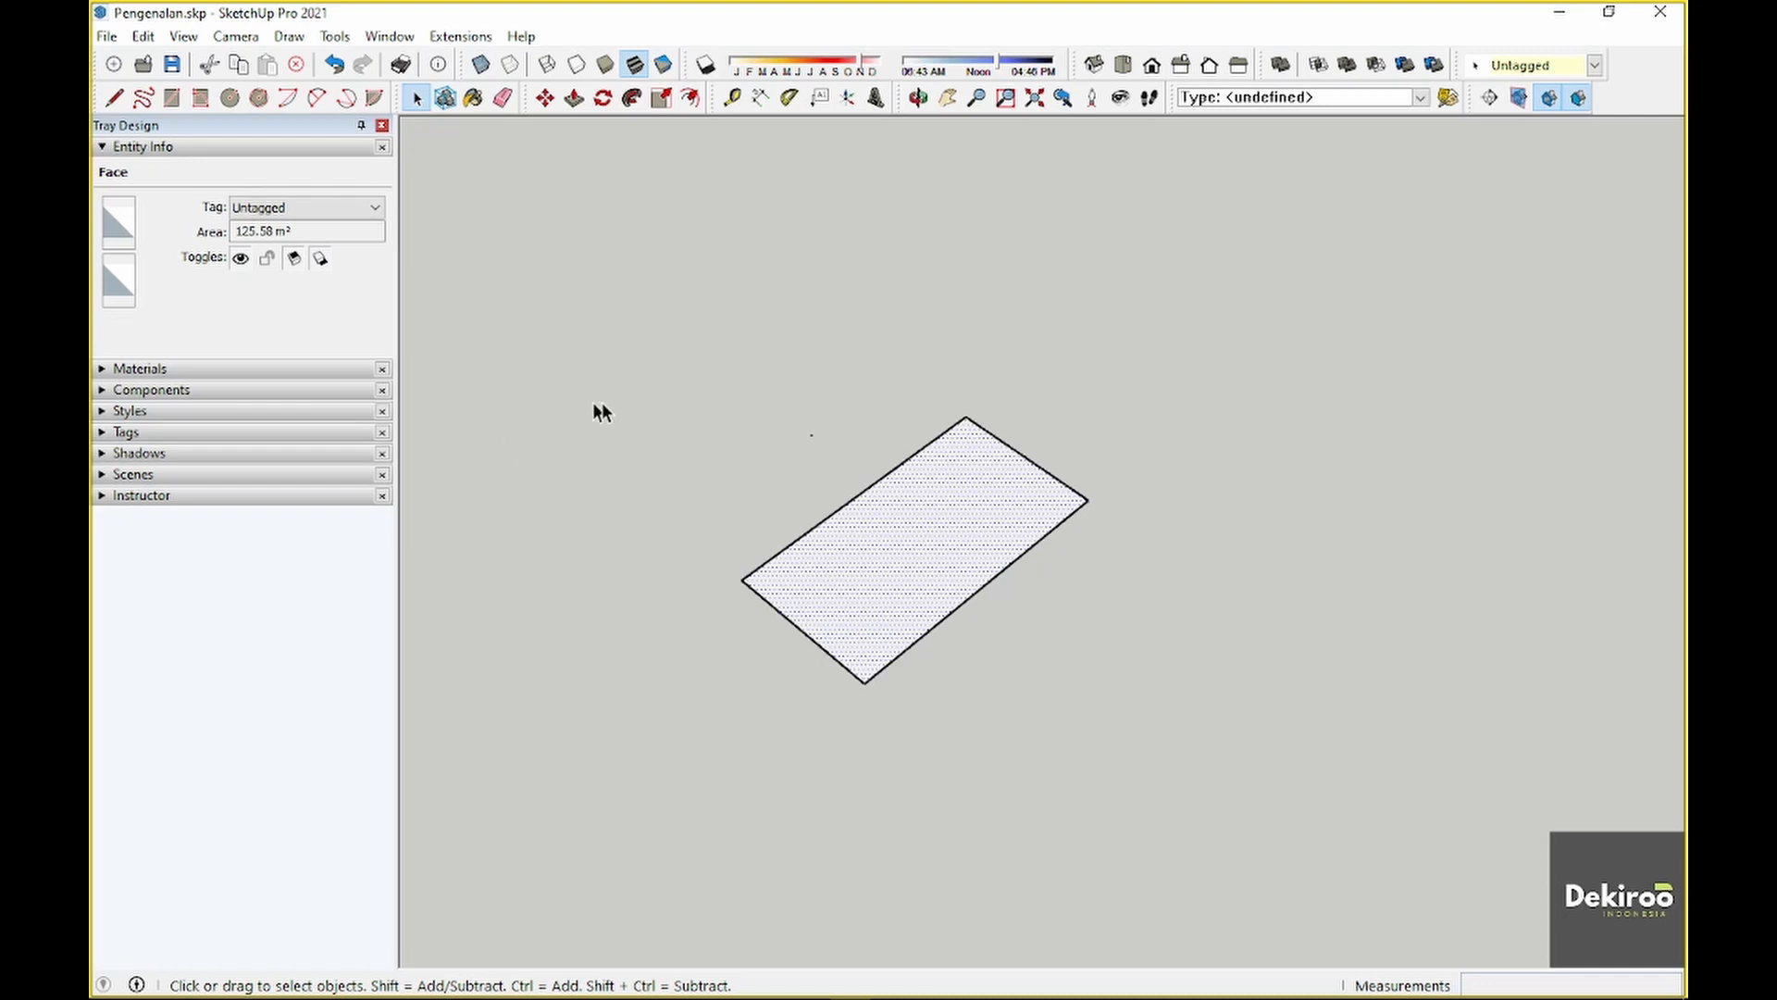
left_click_drag(713, 419, 1207, 809)
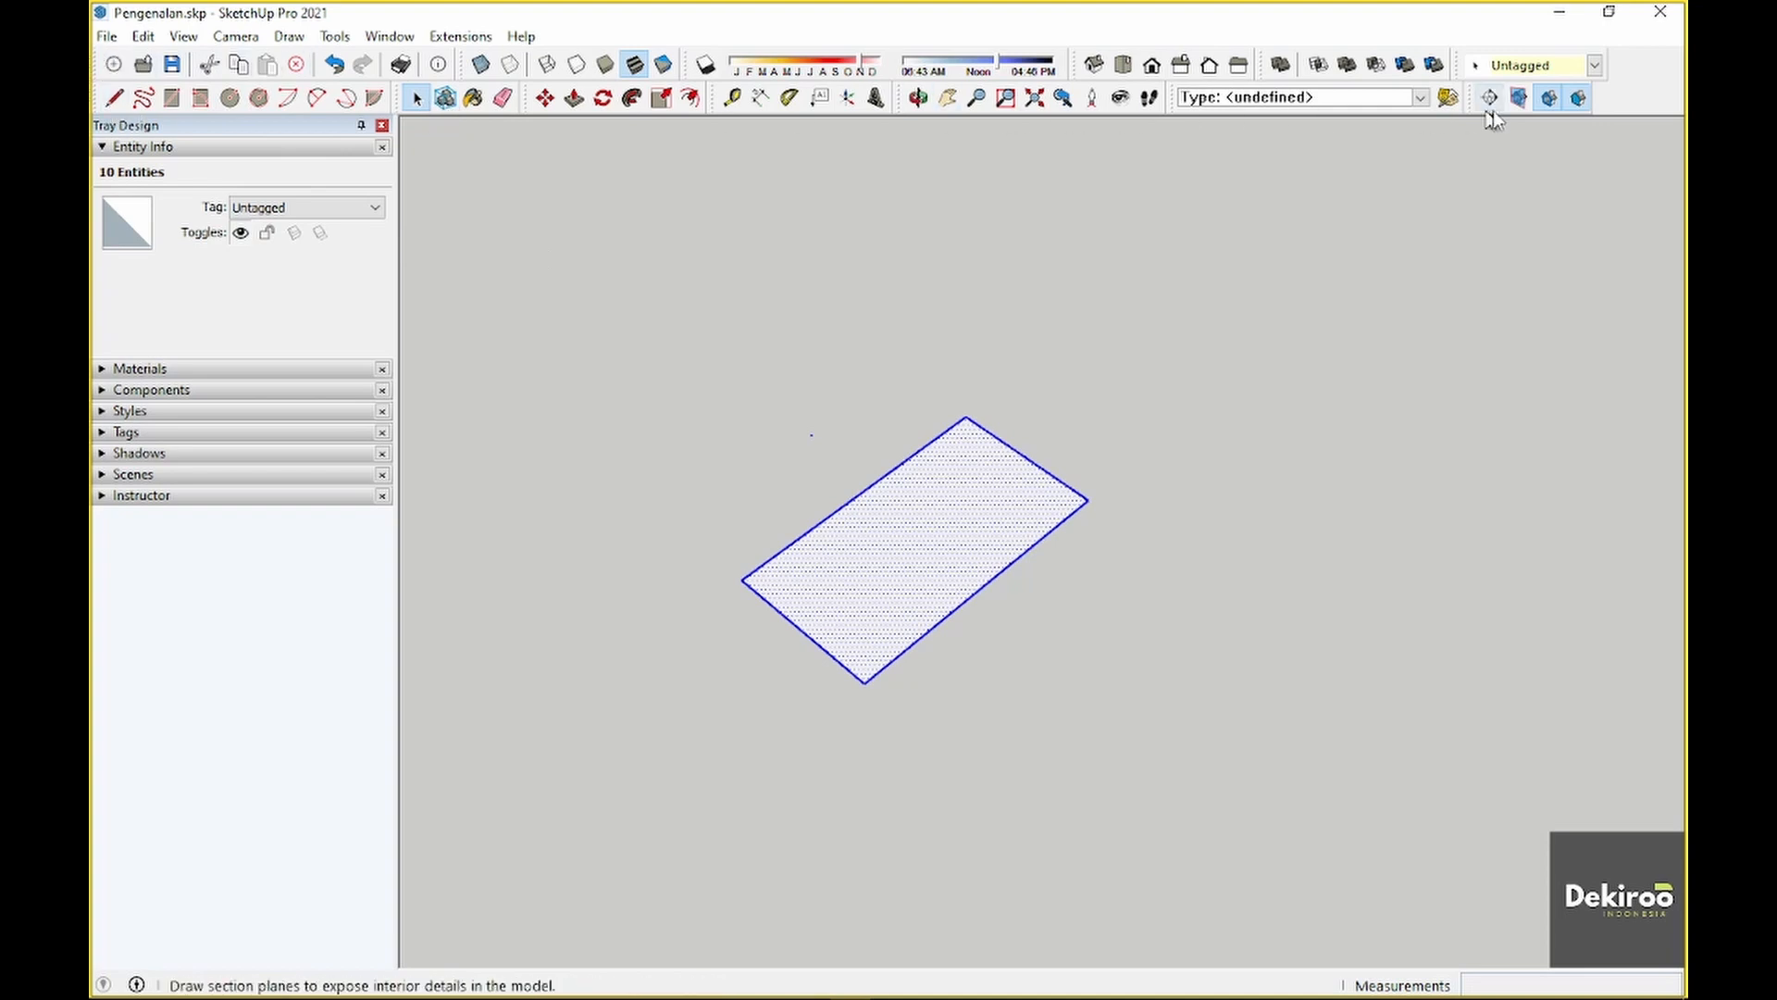
left_click(115, 97)
left_click(467, 415)
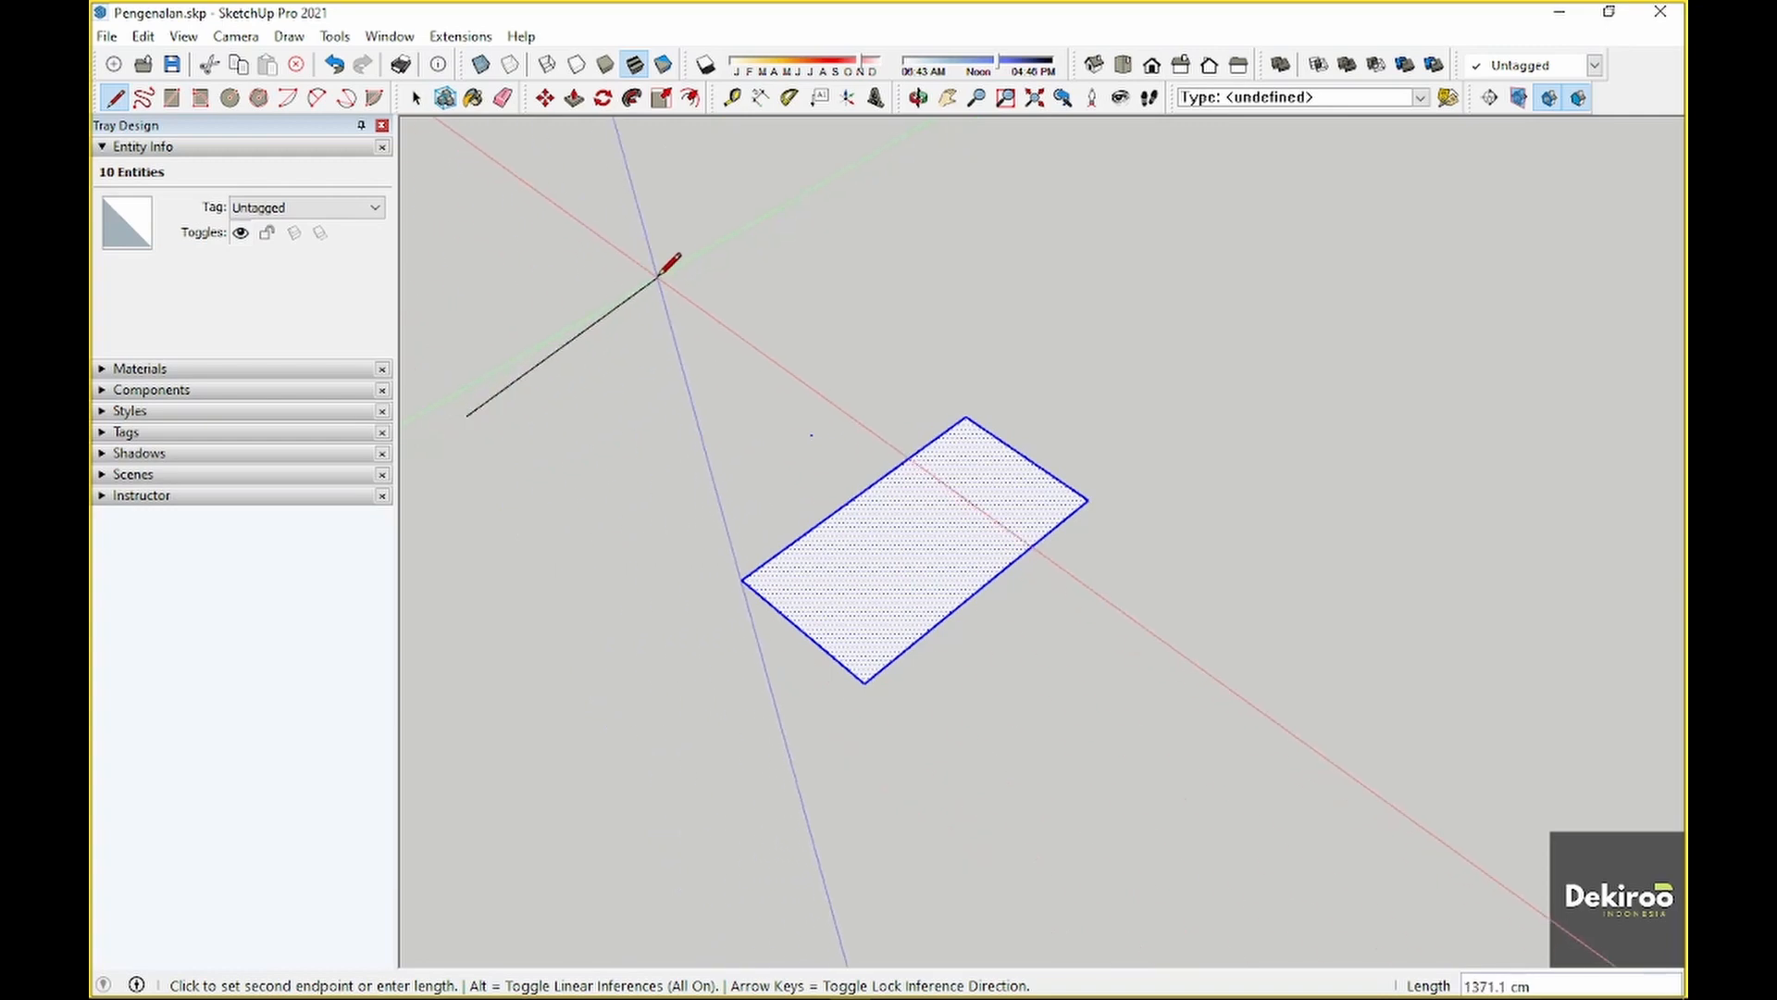
key("Escape")
Draw a looping freehand curve beside and across the rectangle, and undo it
left_click(143, 97)
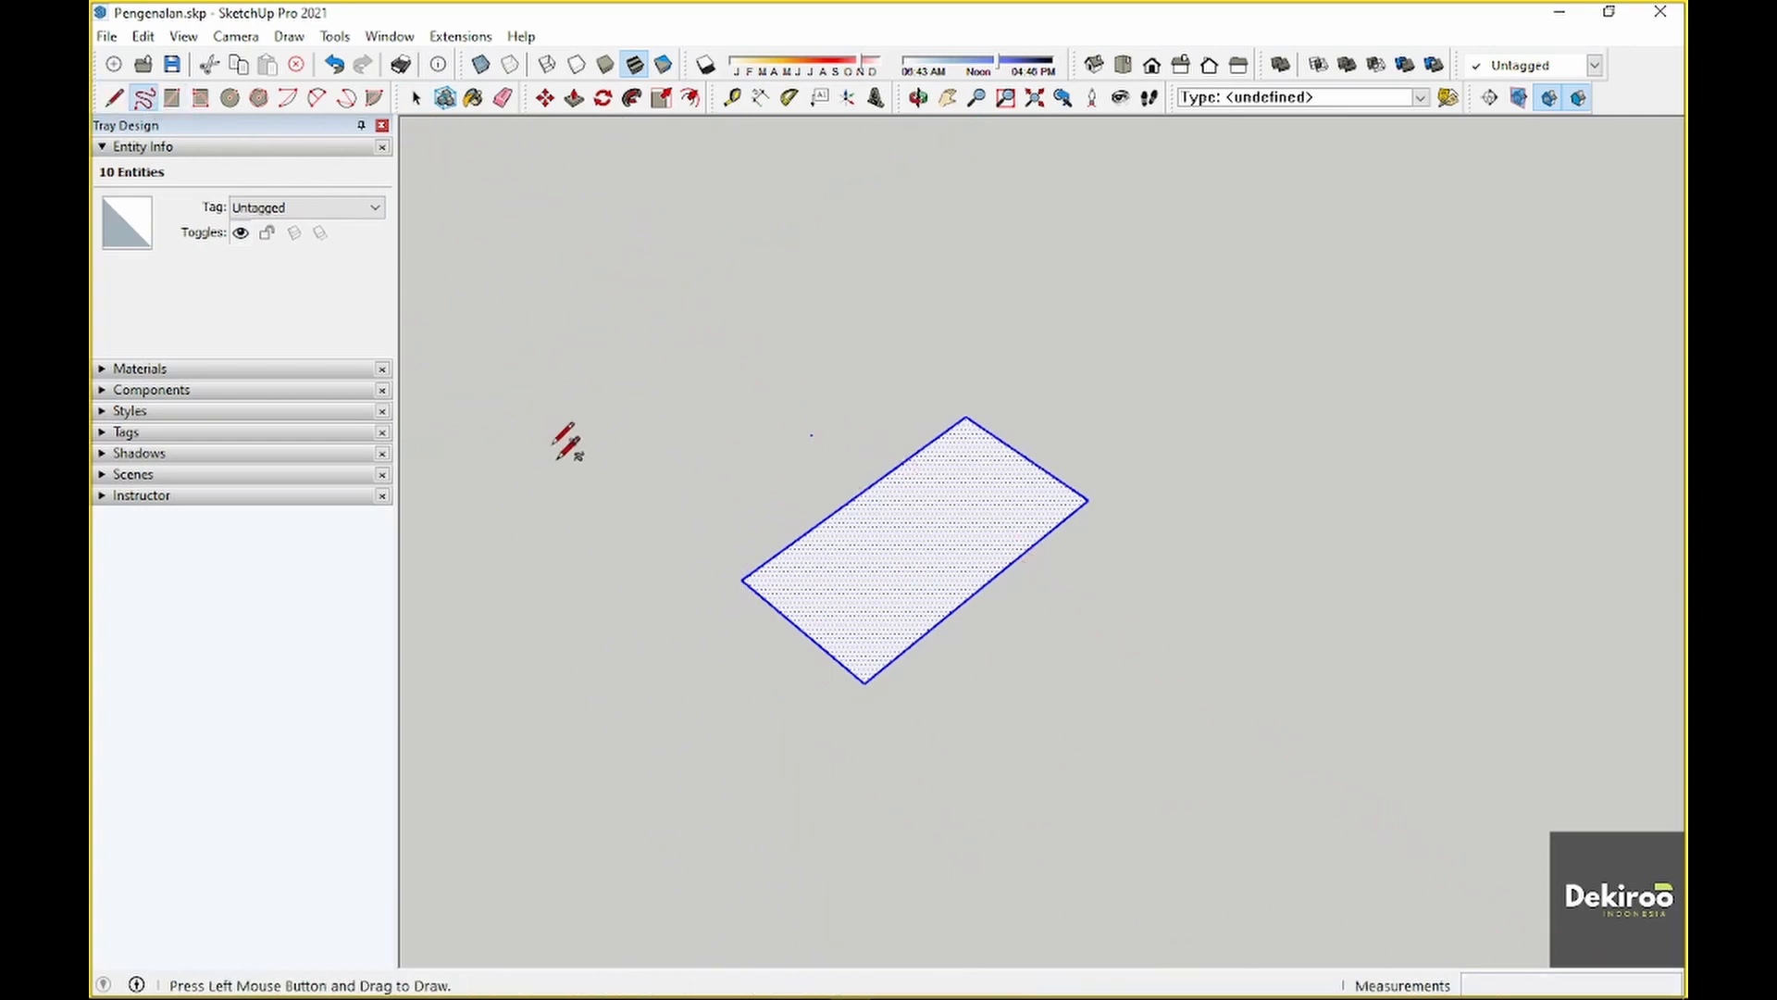
mouse_move(602, 477)
left_mouse_down()
mouse_move(776, 285)
mouse_move(633, 467)
mouse_move(785, 707)
mouse_move(583, 617)
left_mouse_up()
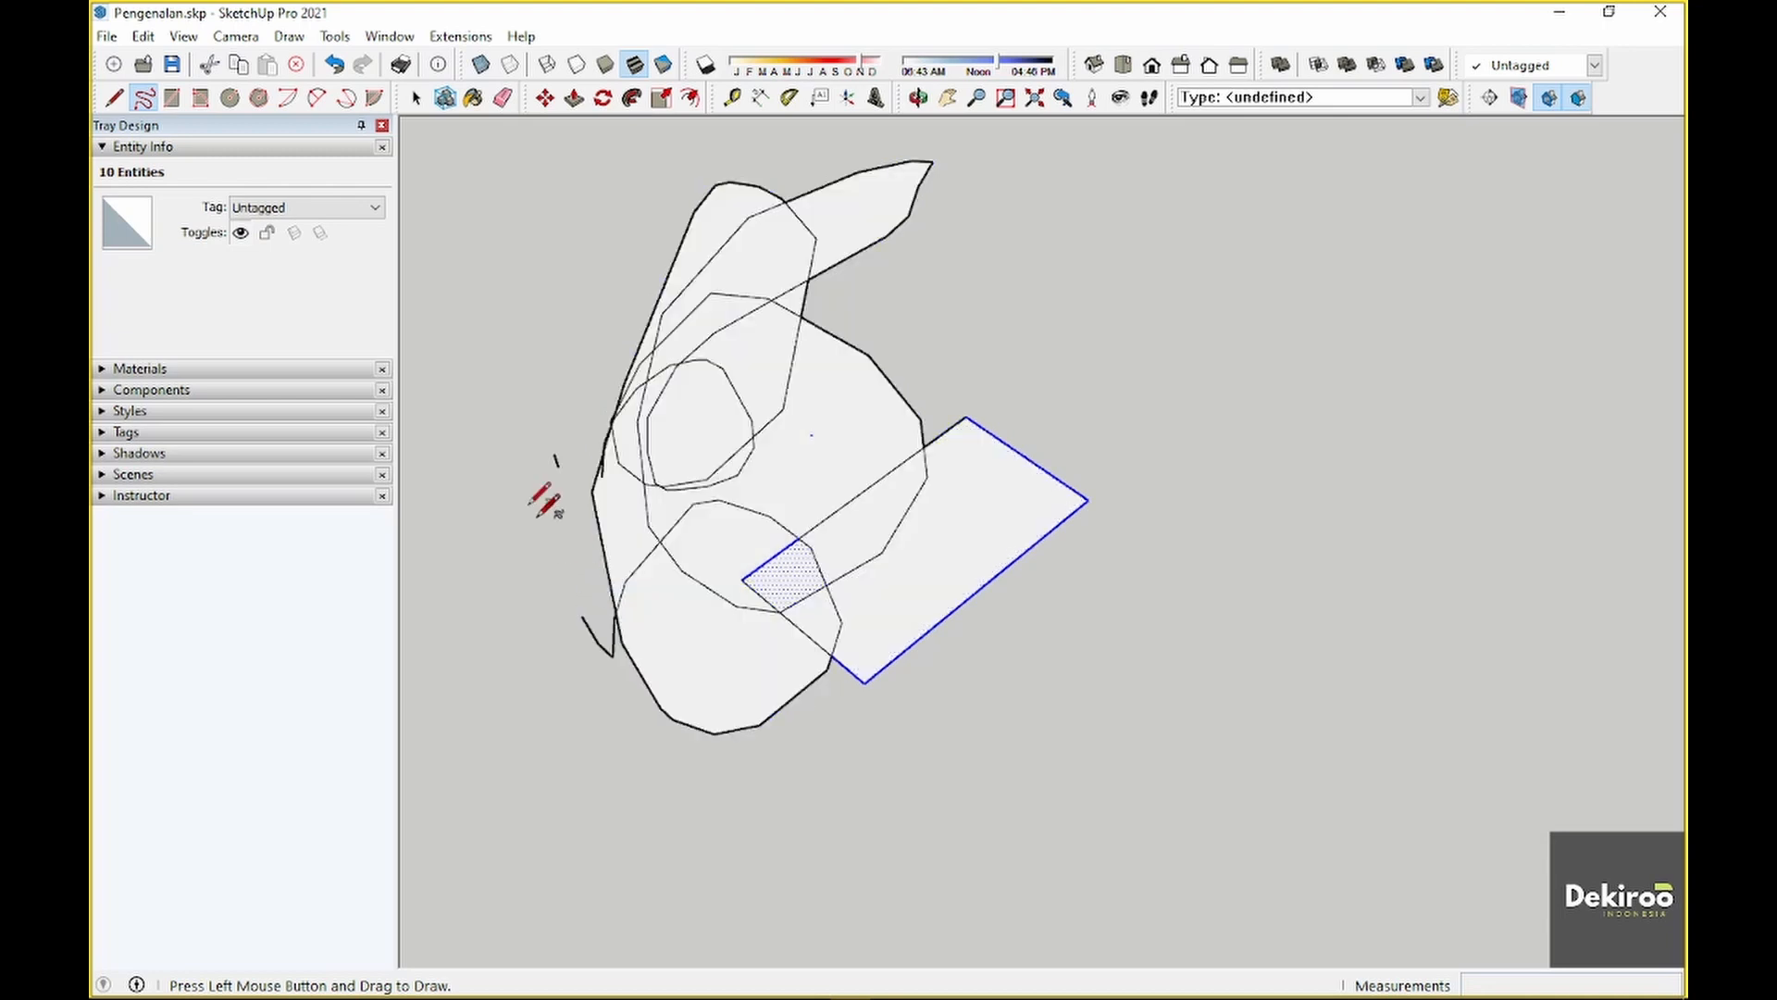
key("ctrl+z")
Draw a straight line segment on the ground beside the rectangle, and undo it
left_click(114, 98)
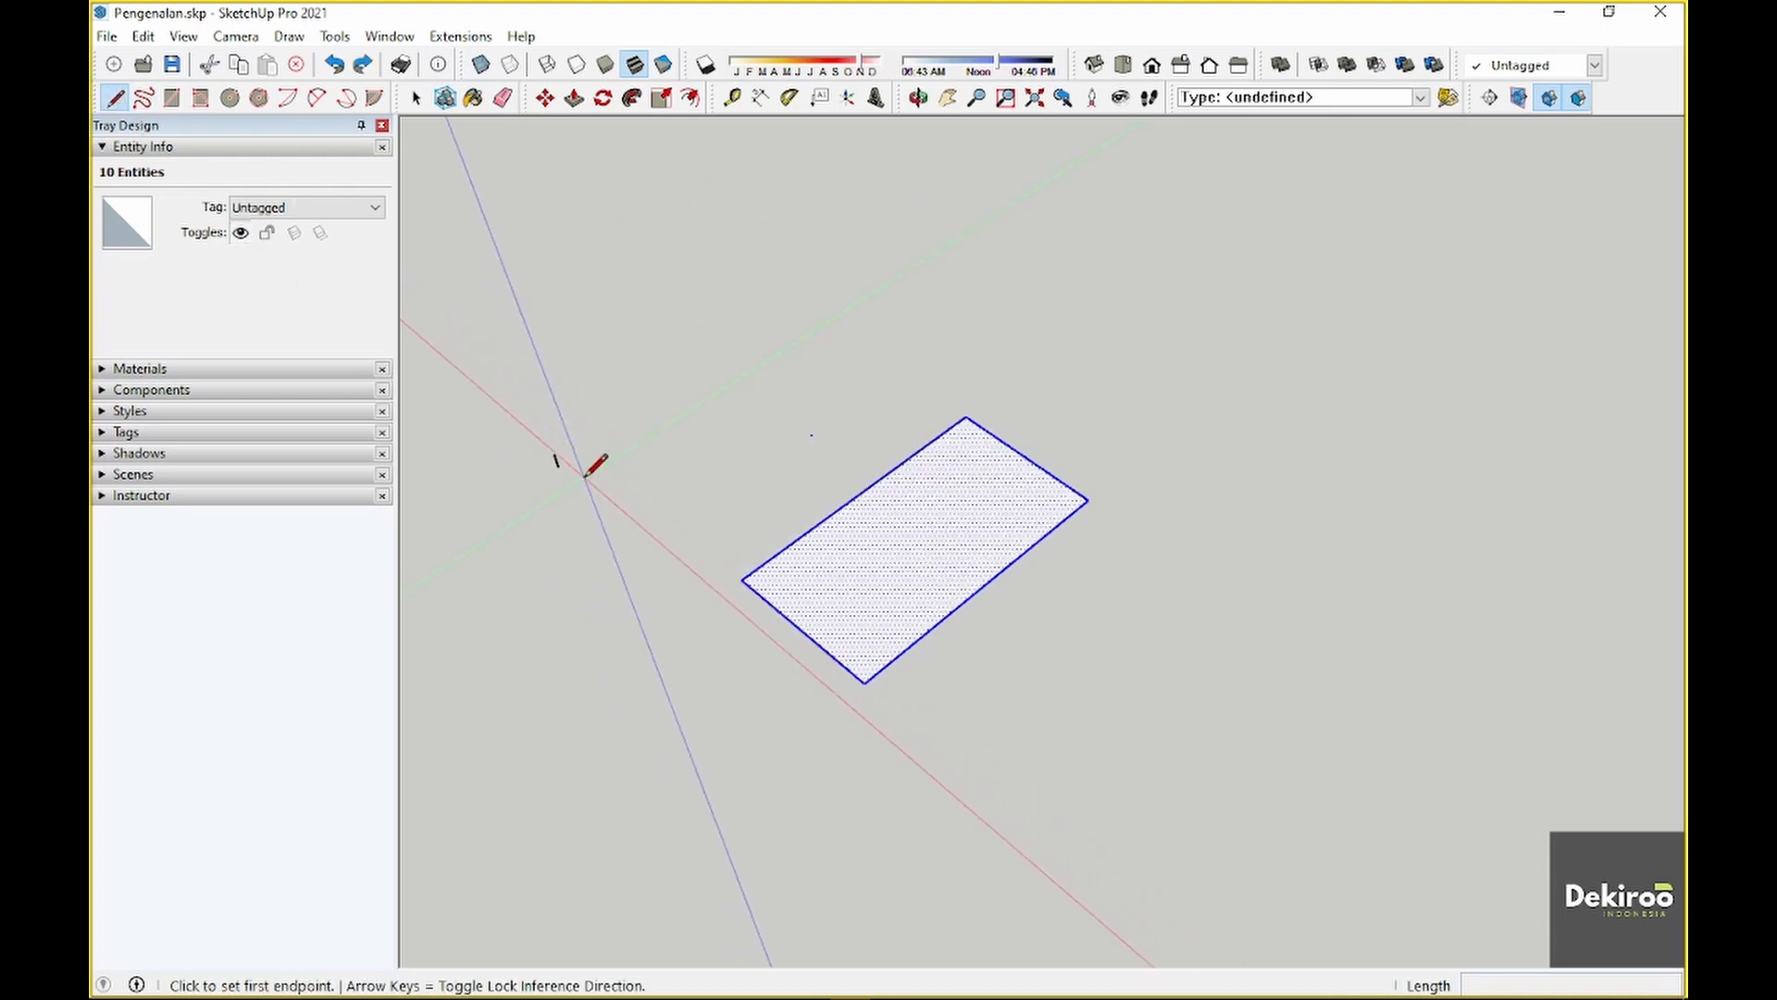
left_click(535, 537)
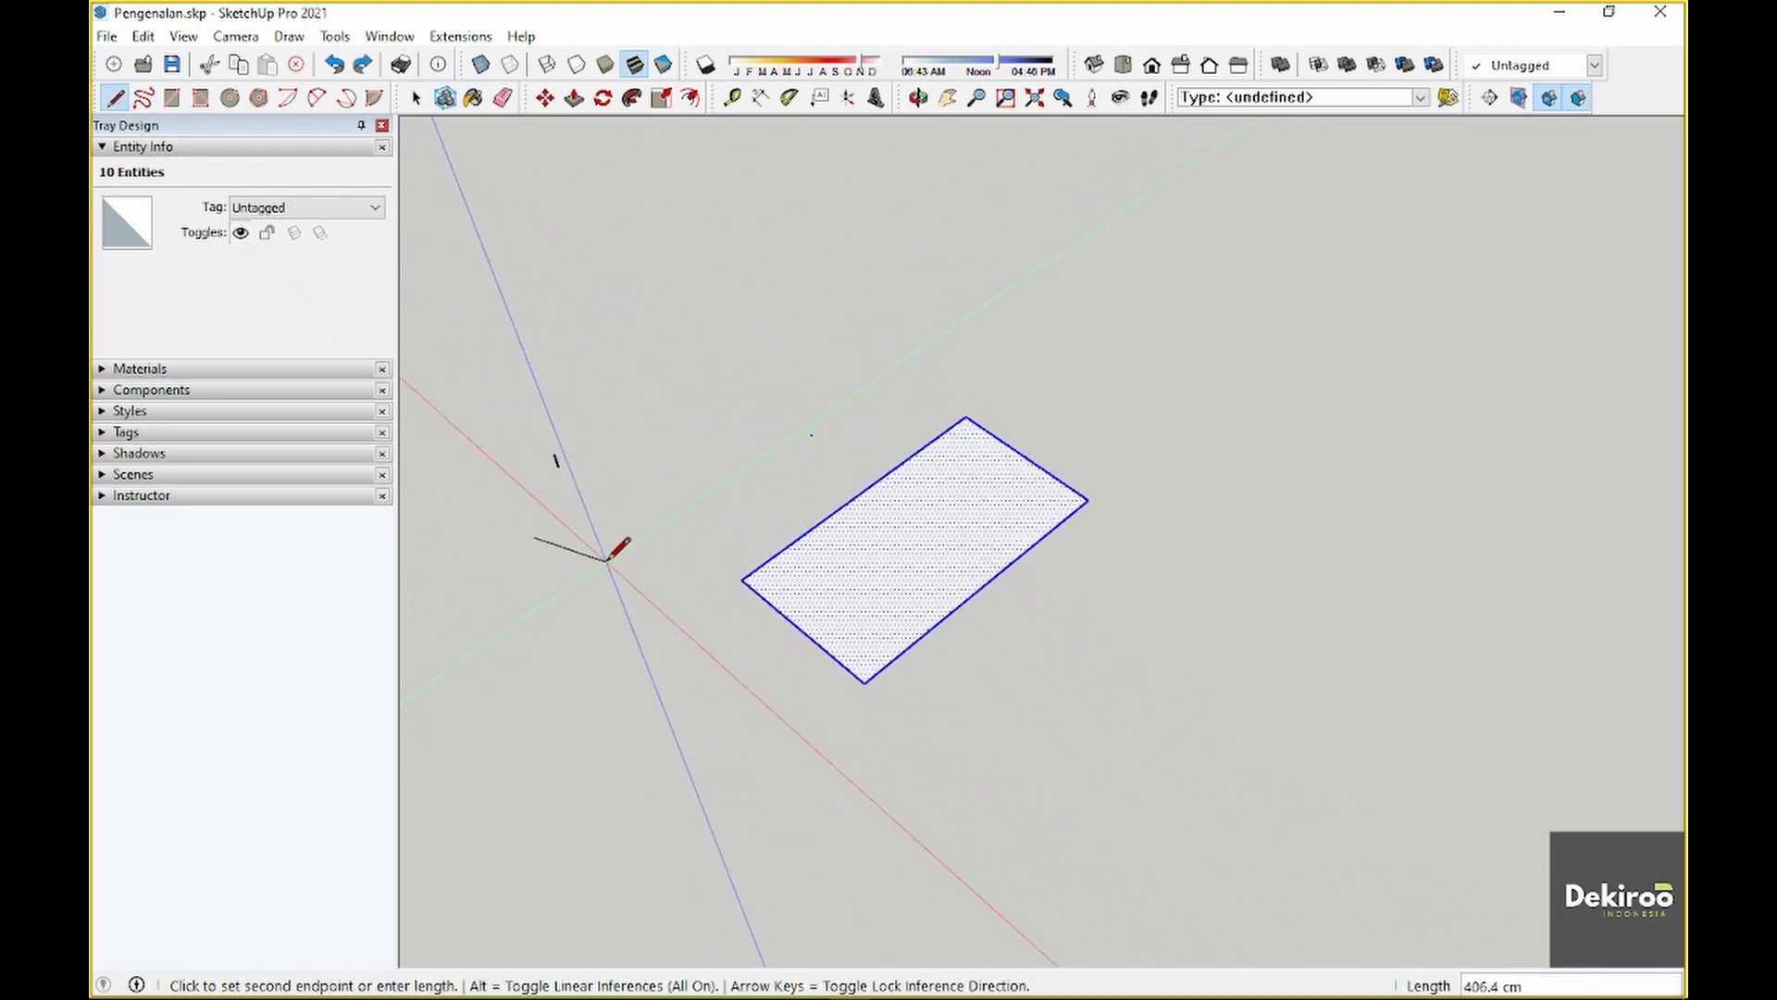
left_click(702, 483)
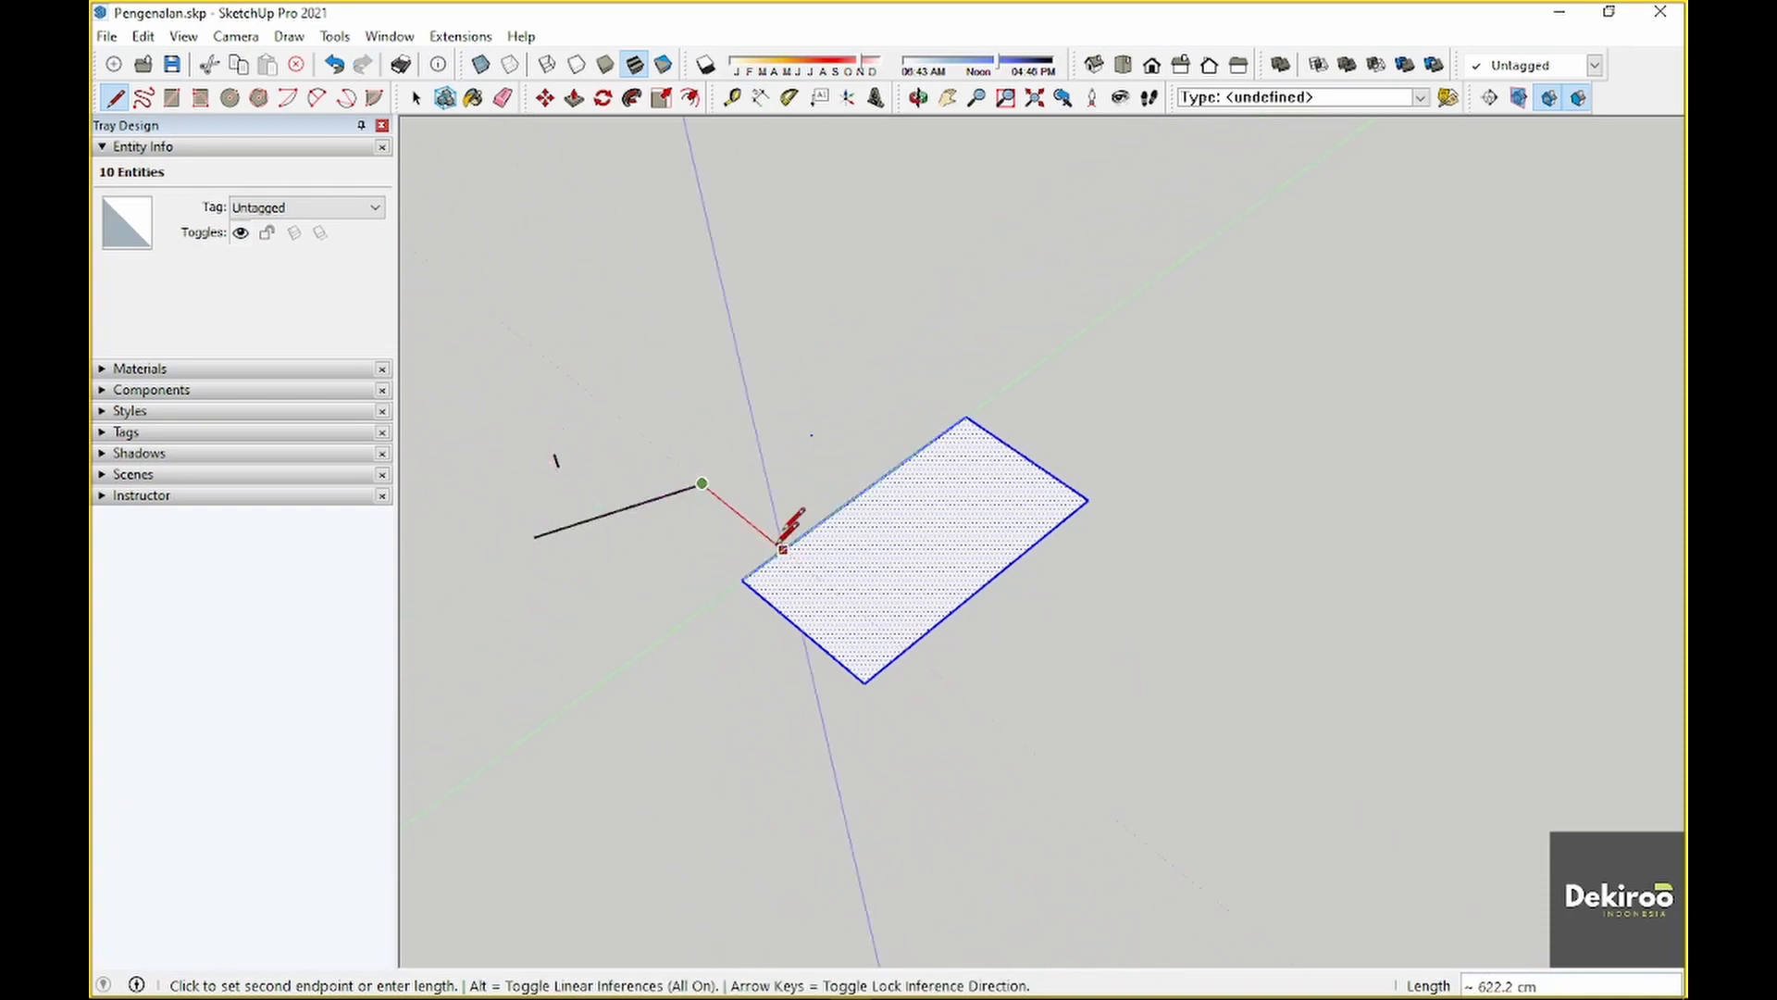
key("ctrl+z")
Draw a freehand stroke from beside the rectangle towards its upper edge, and undo it
left_click(144, 97)
mouse_move(528, 551)
left_mouse_down()
mouse_move(703, 635)
mouse_move(1055, 671)
mouse_move(815, 486)
left_mouse_up()
key("ctrl+z")
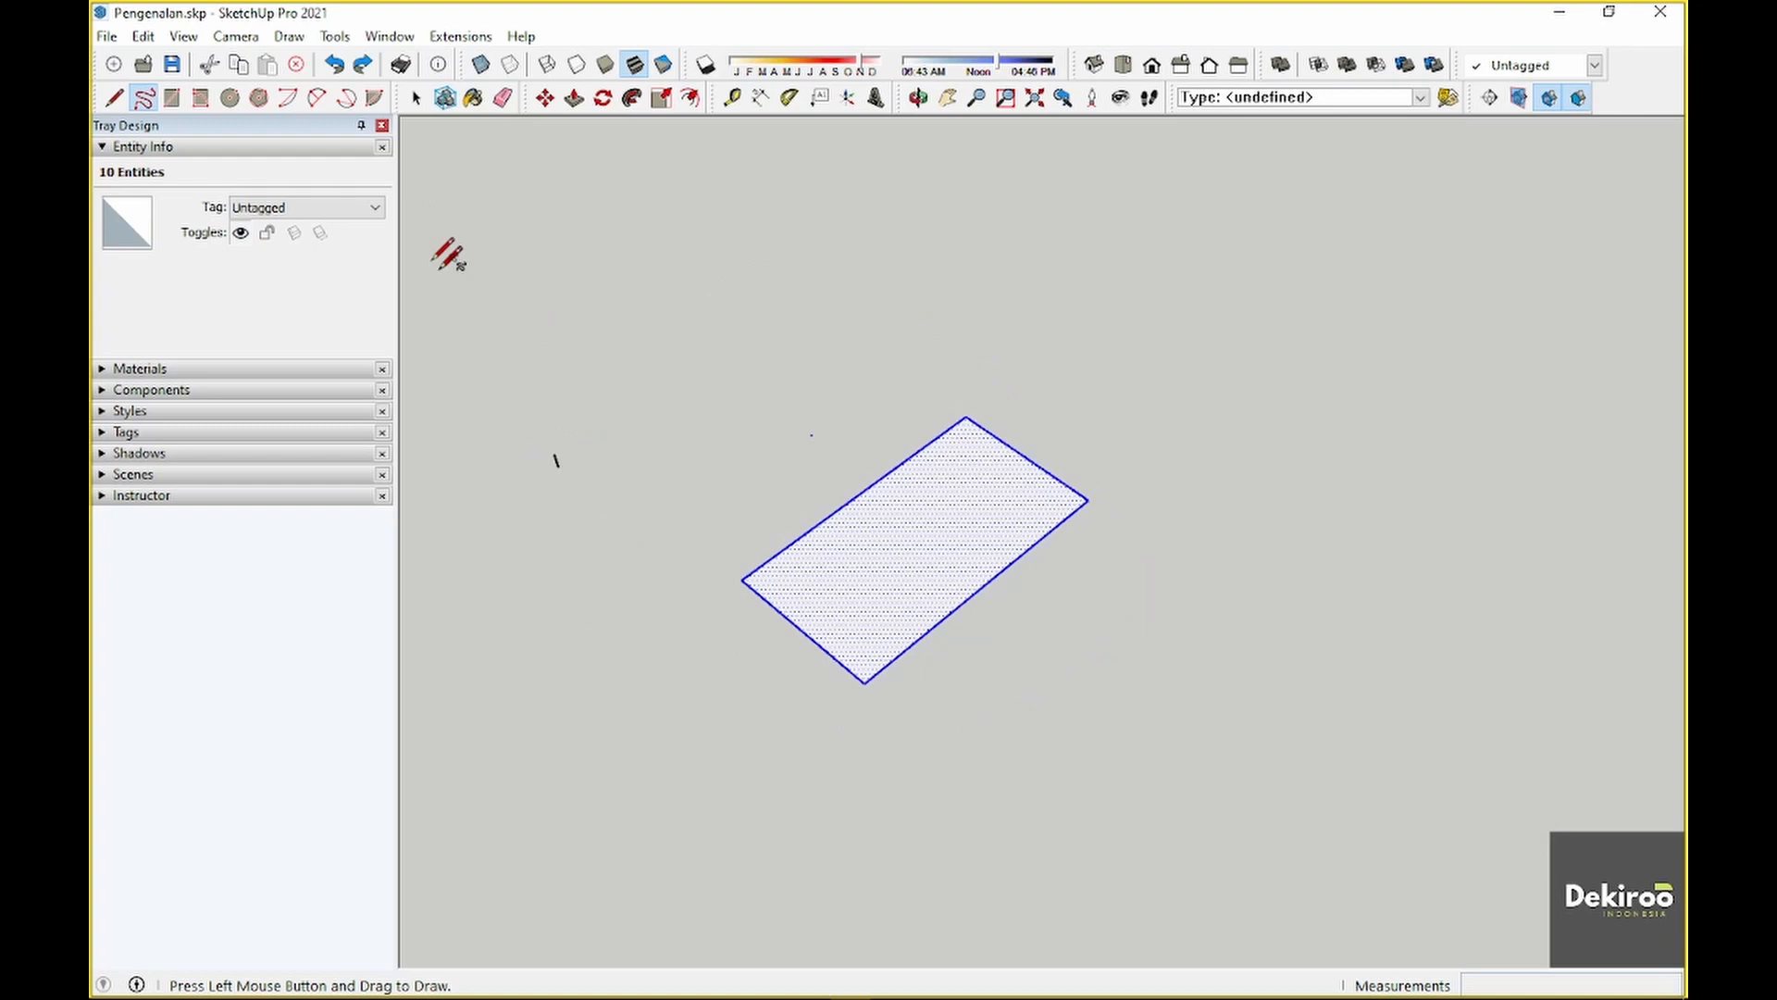
left_click(172, 109)
left_click(608, 598)
key("Escape")
key("space")
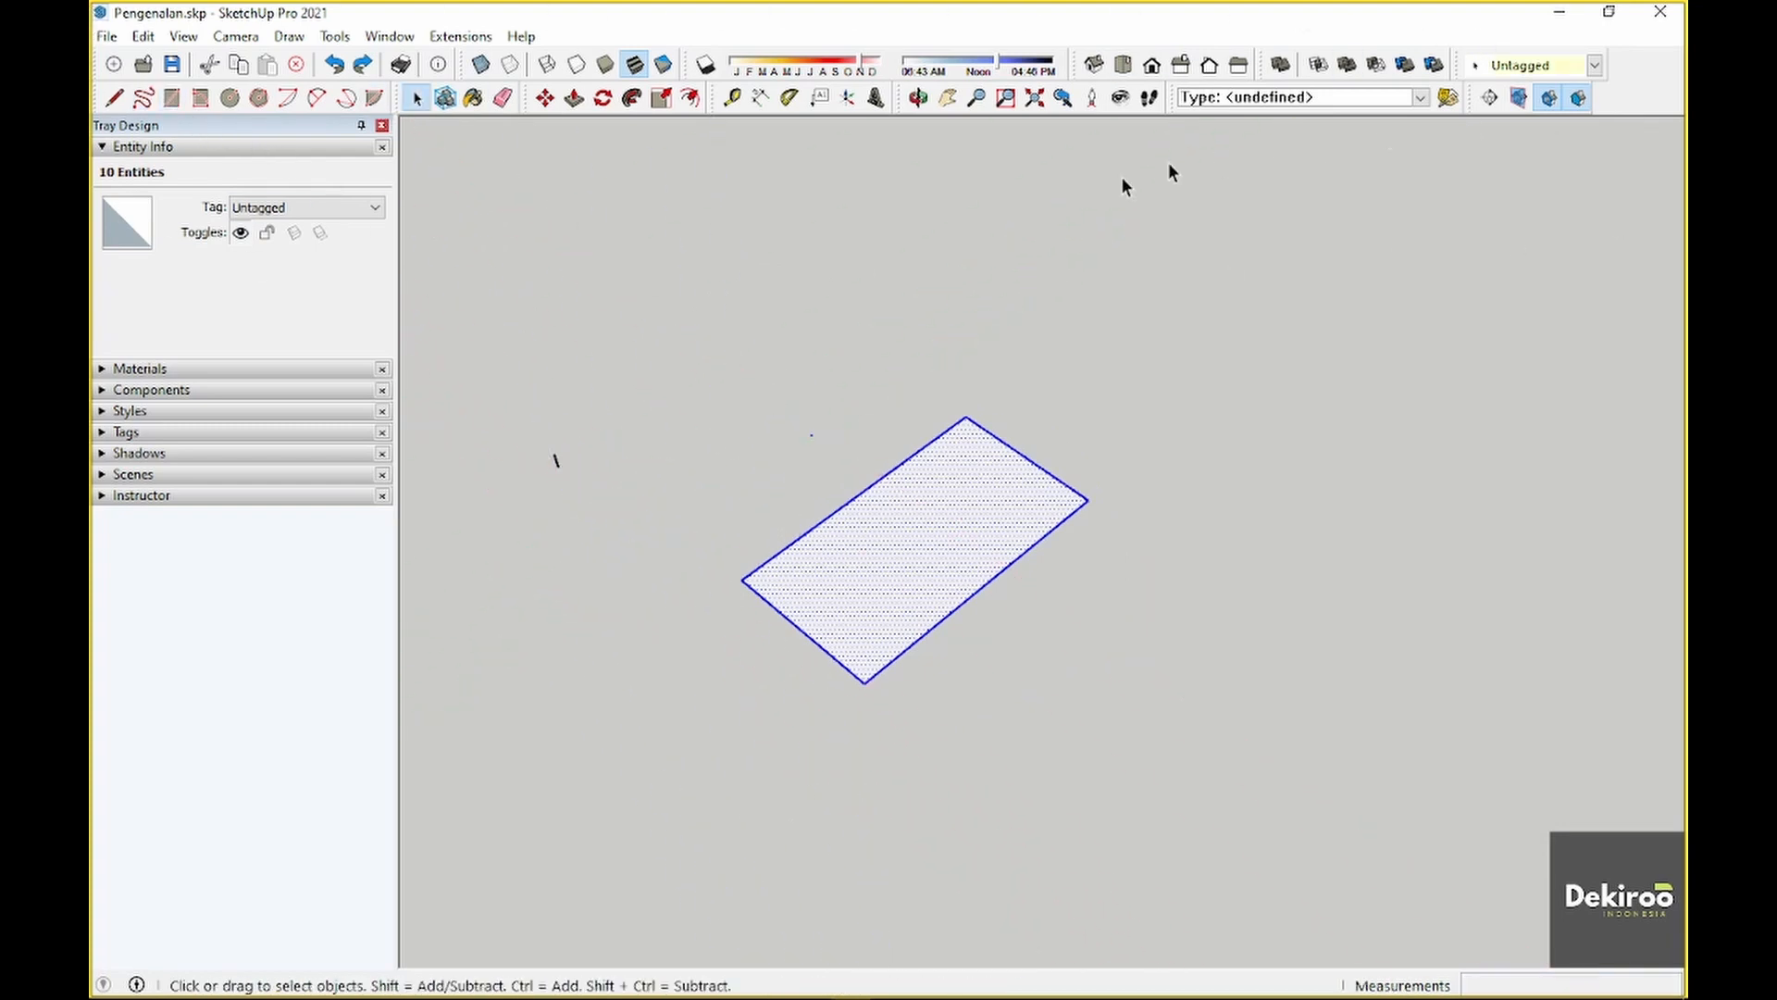
Collapse the Entity Info section and confirm the existing name Tray Design through the tray manager's rename option
left_click(102, 147)
right_click(169, 130)
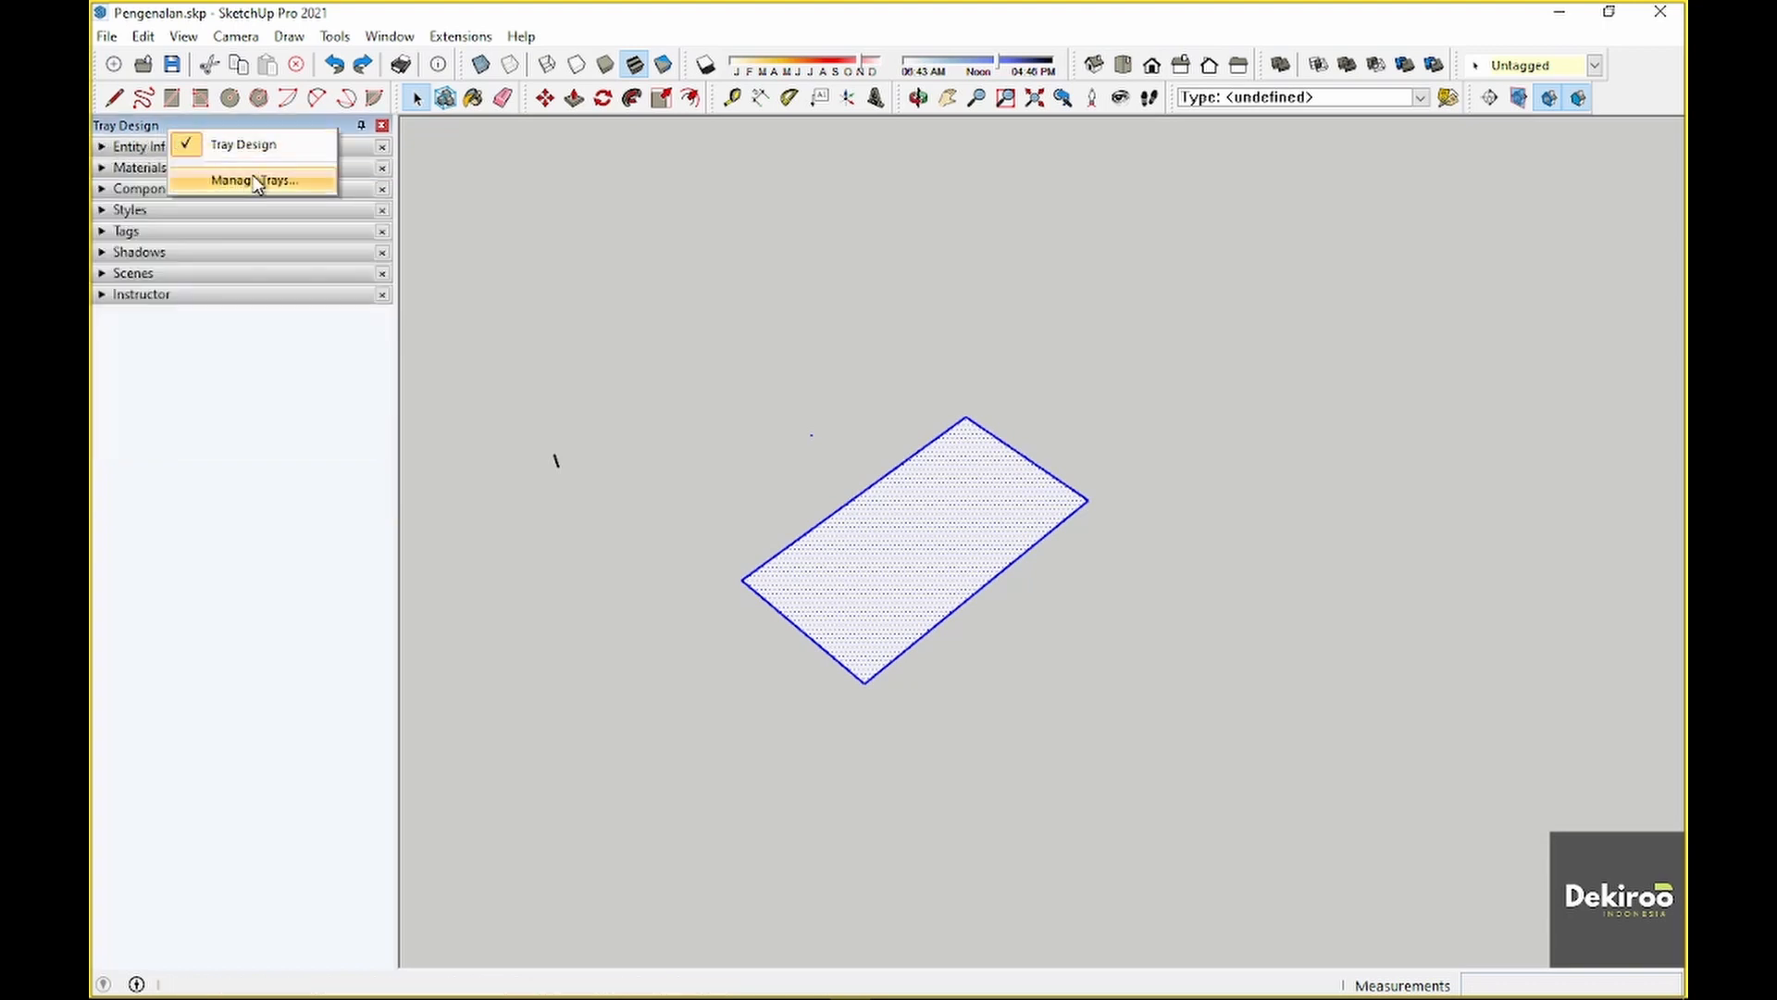
left_click(246, 182)
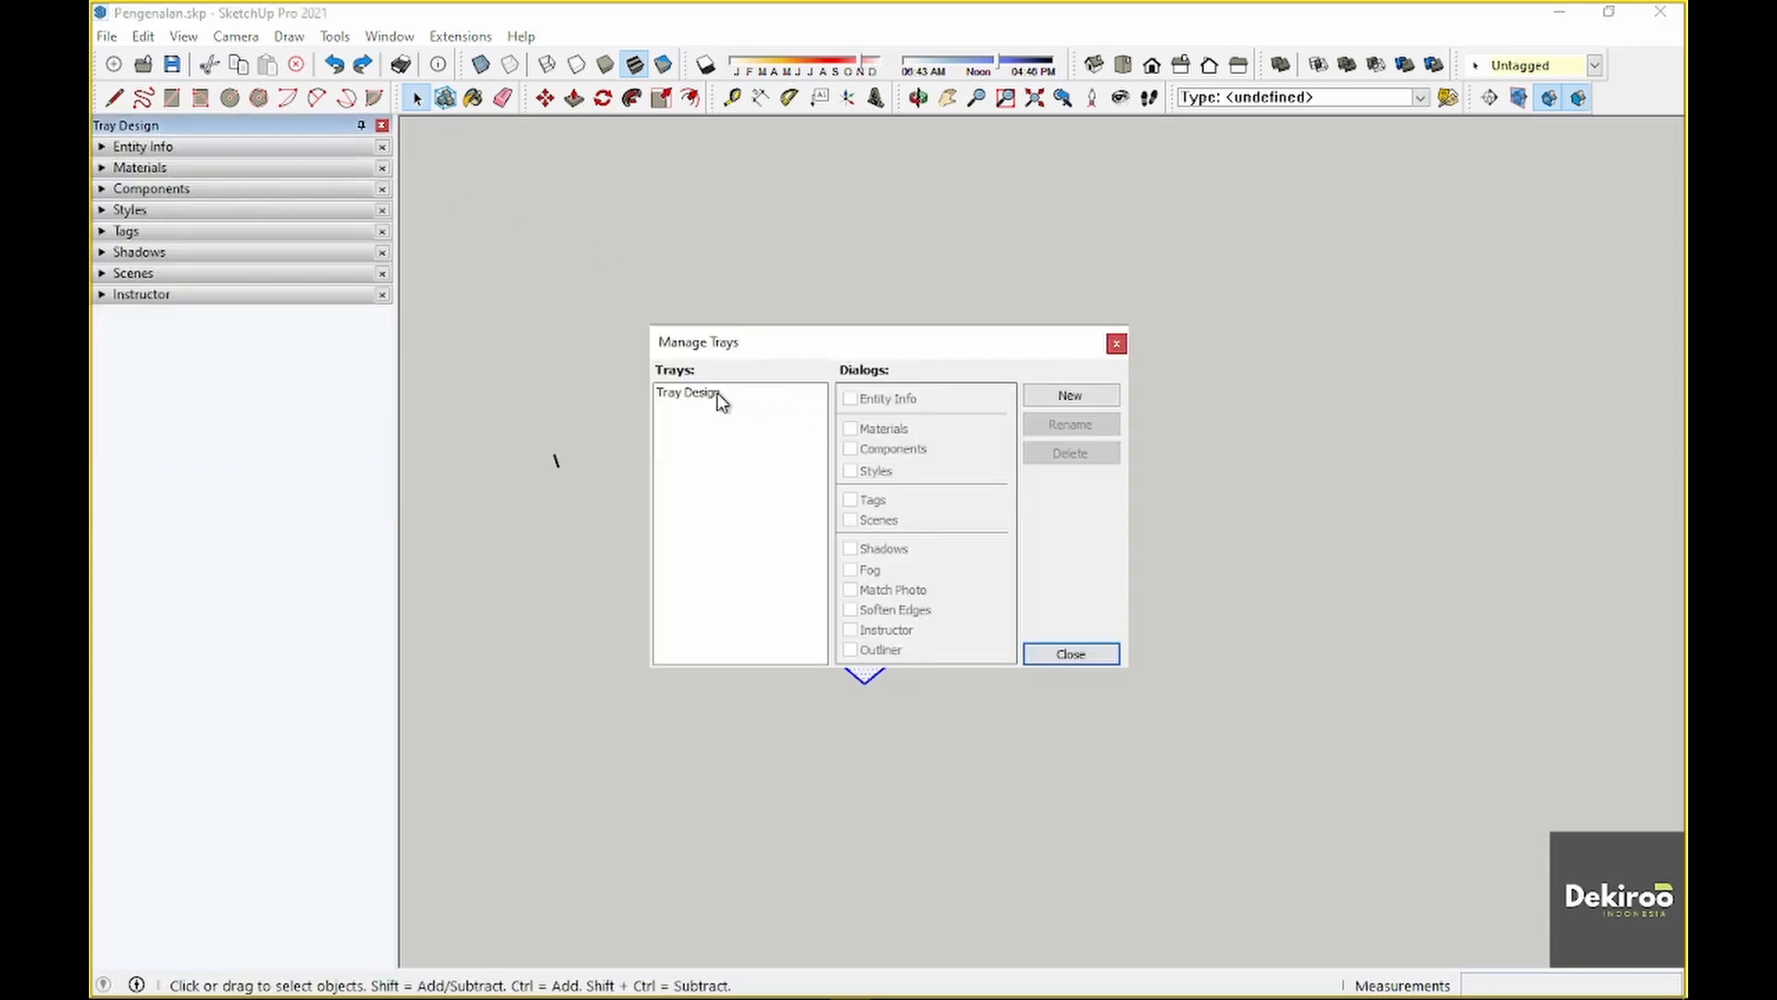
left_click(721, 396)
left_click(1046, 424)
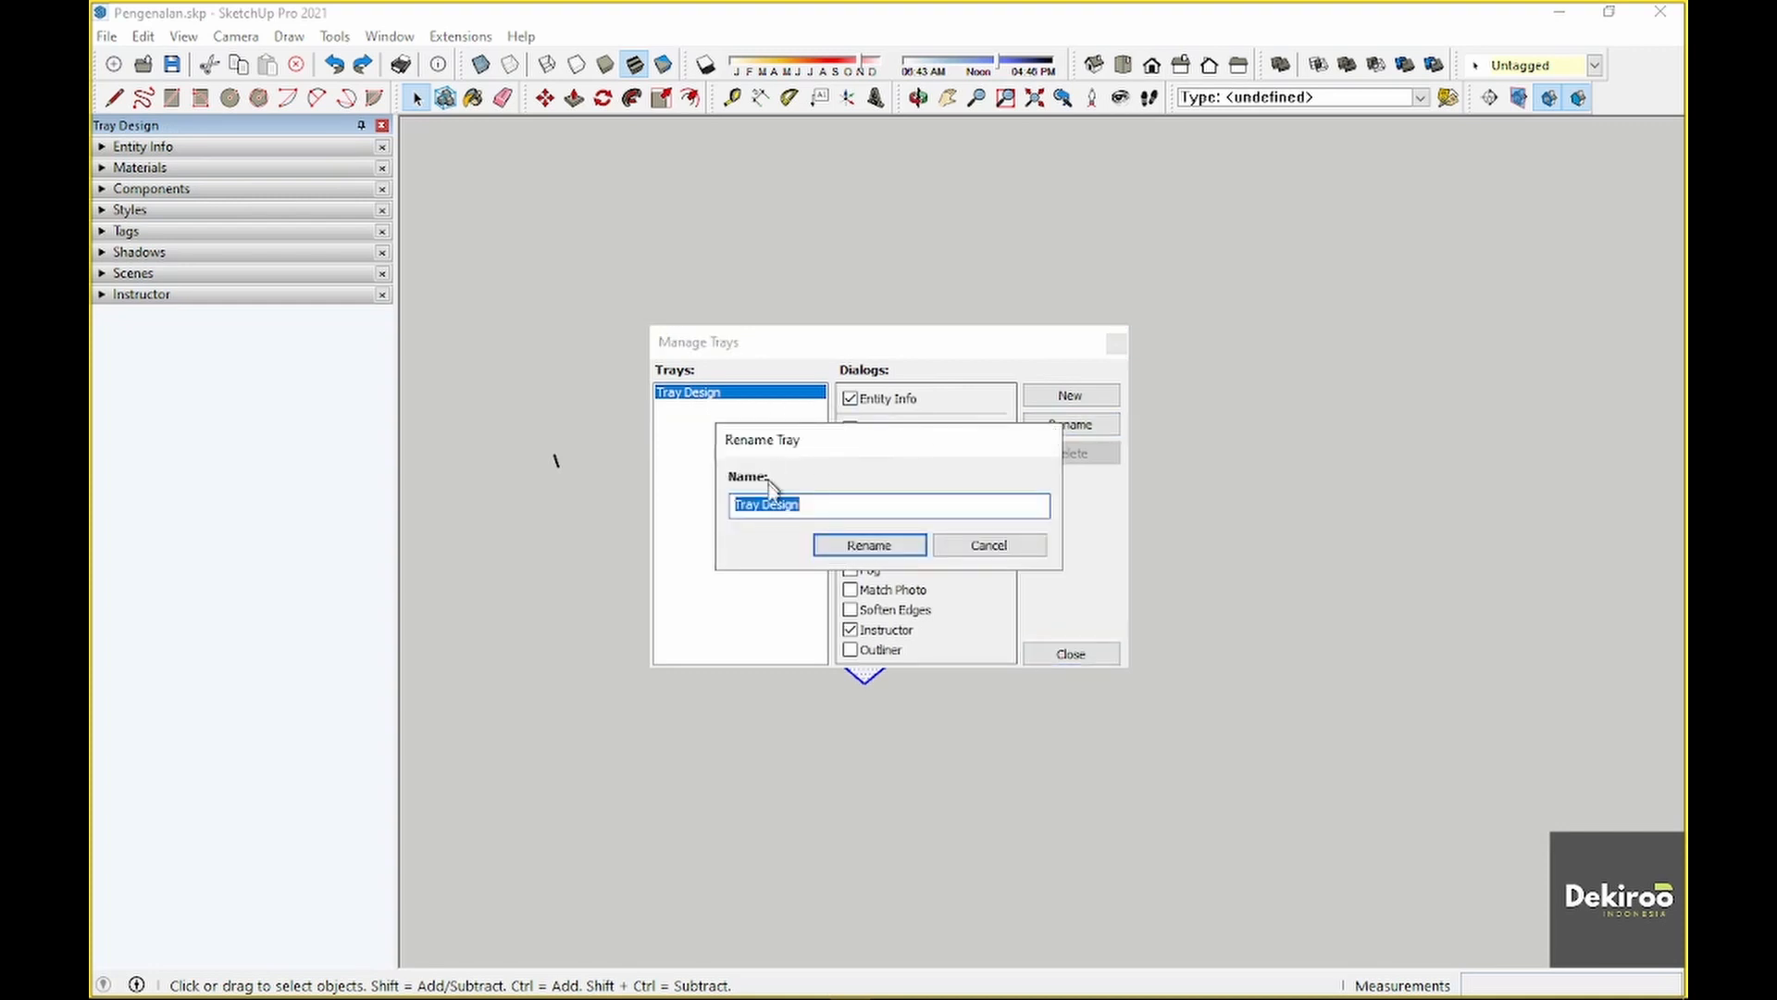
left_click(912, 544)
left_click(1070, 652)
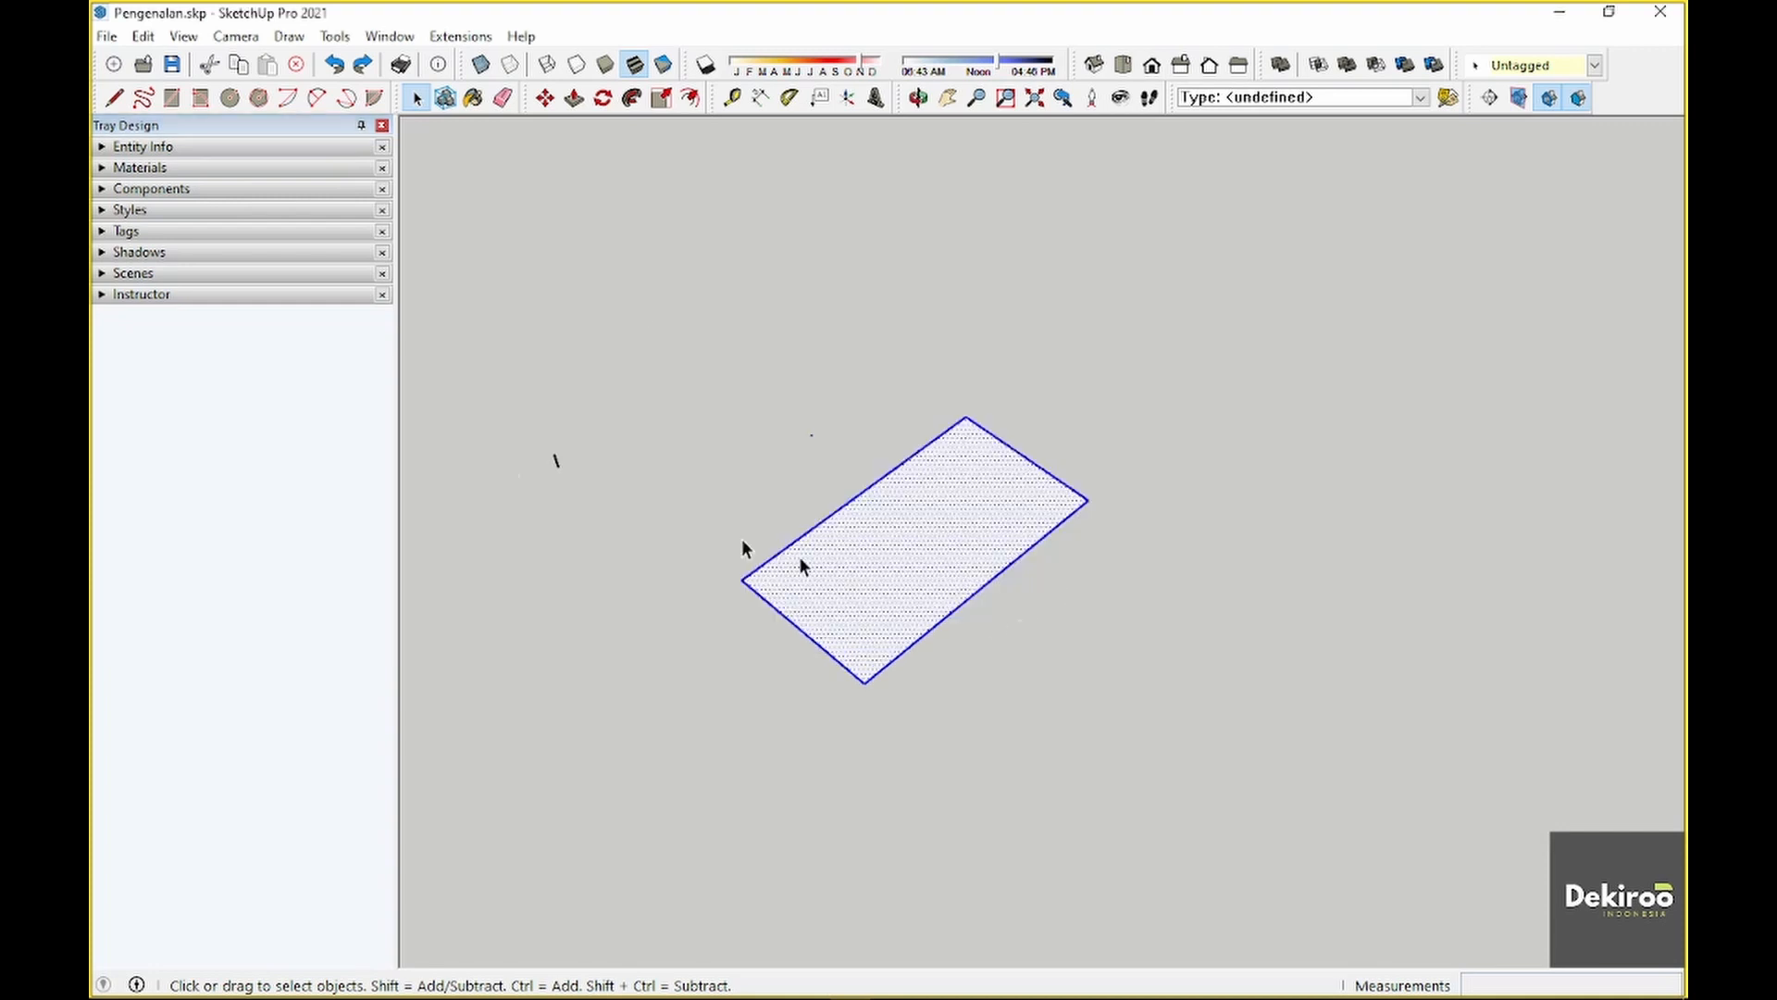
Add the Outliner dialog to Tray Design in the tray manager, and remove it again
right_click(141, 130)
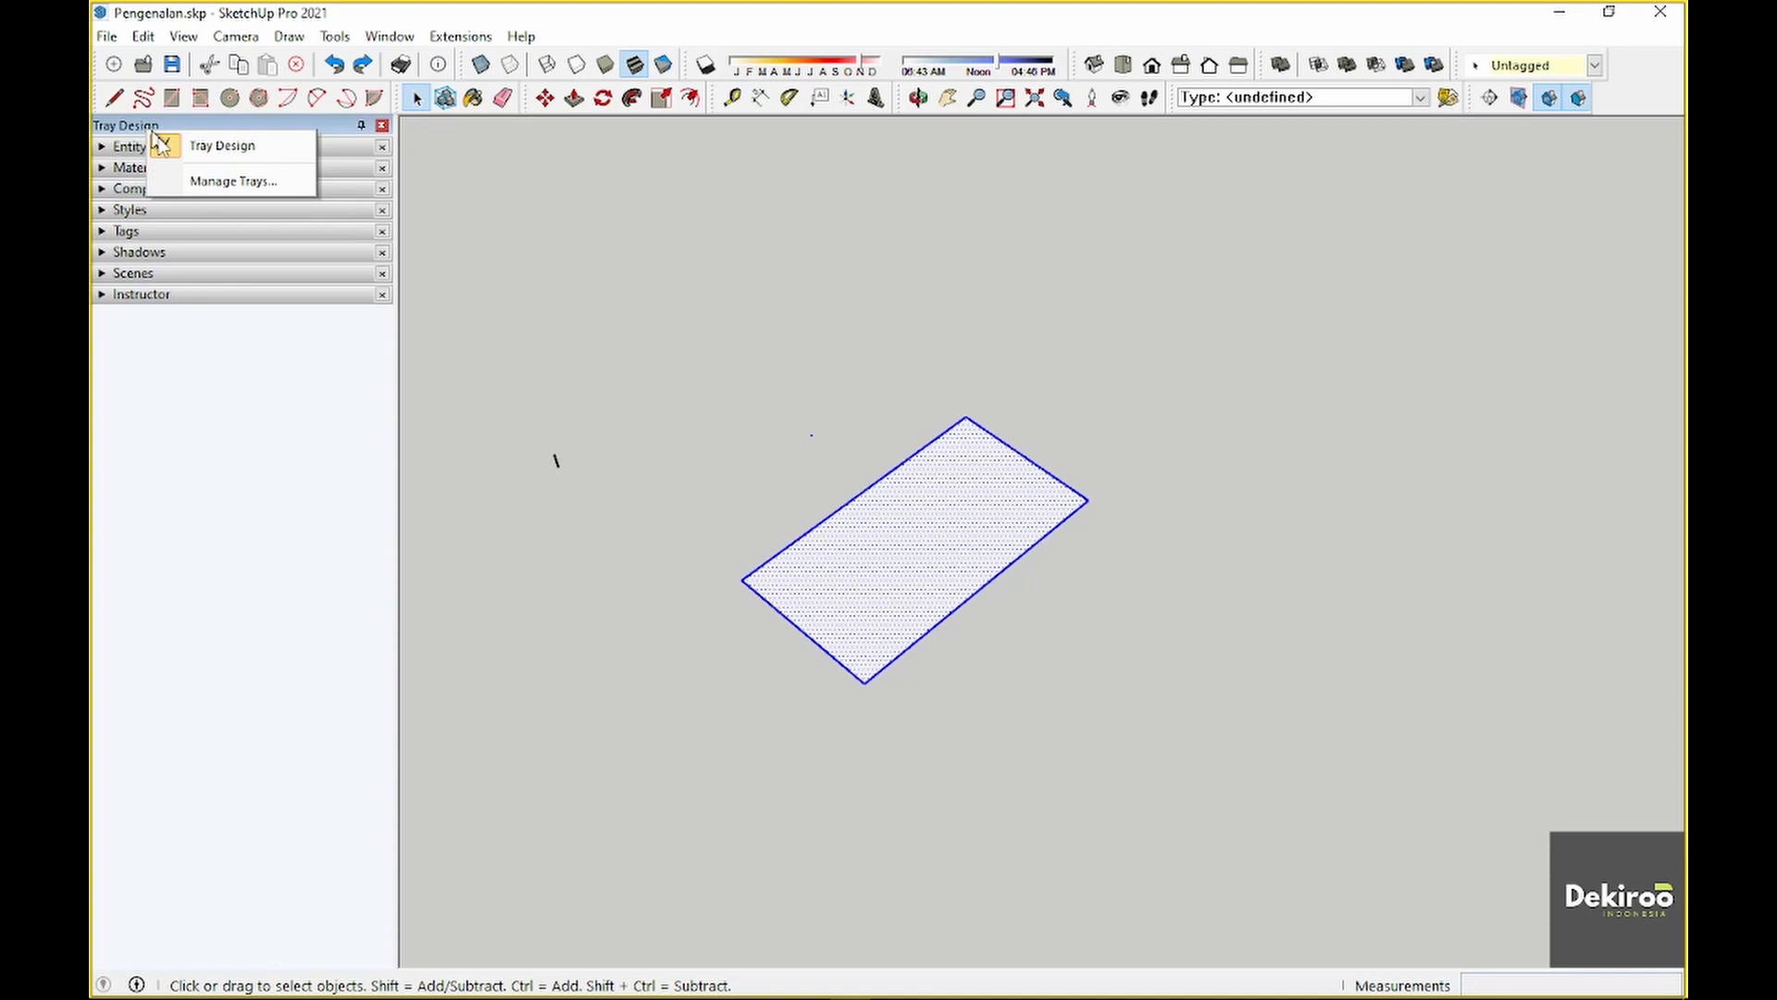
left_click(196, 180)
left_click(701, 391)
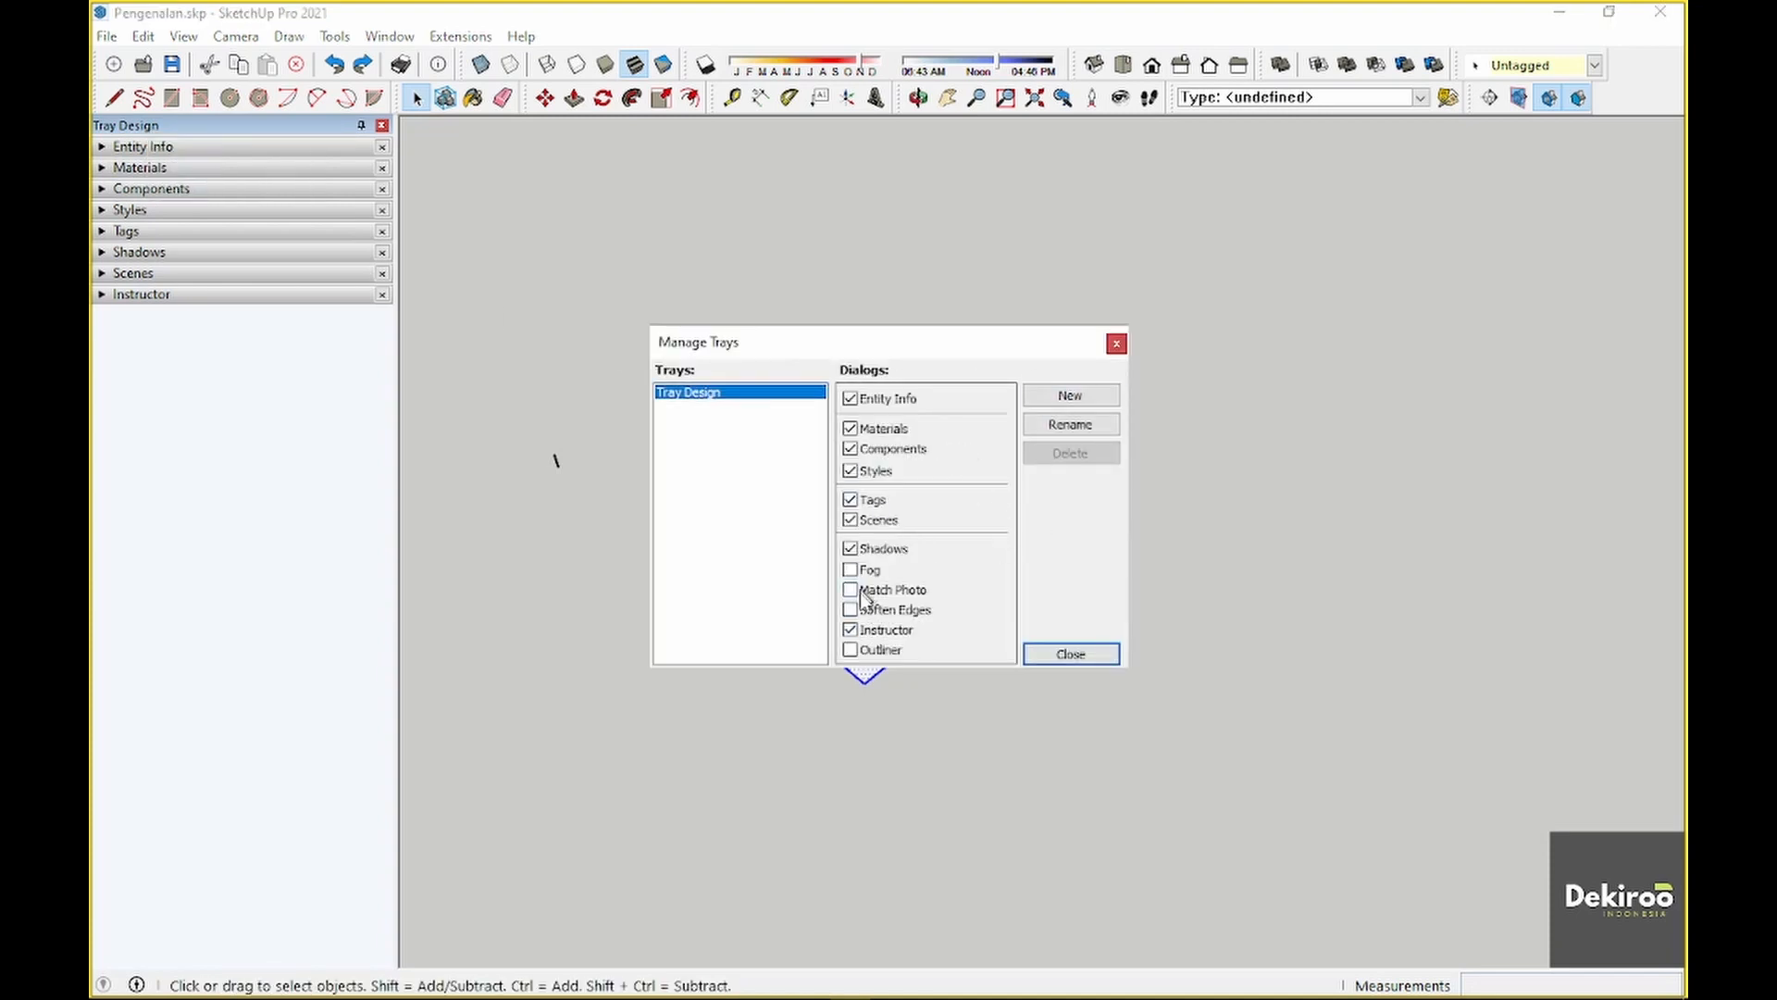
left_click(851, 650)
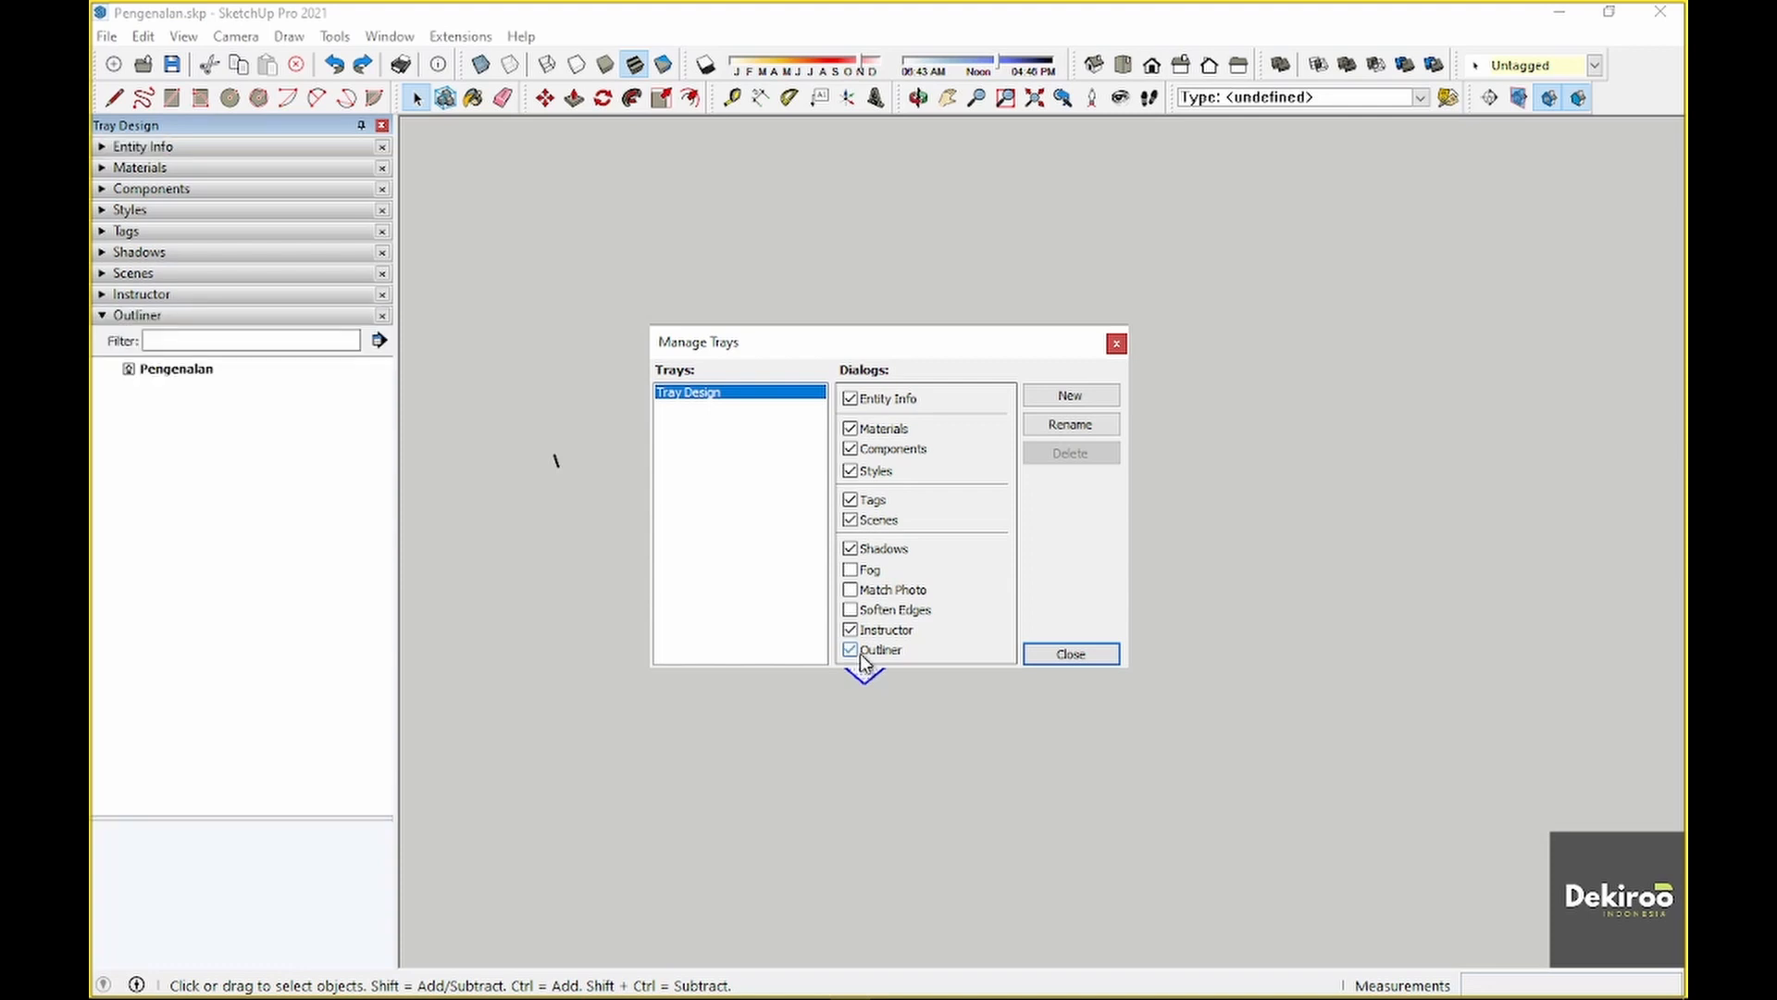
left_click(859, 653)
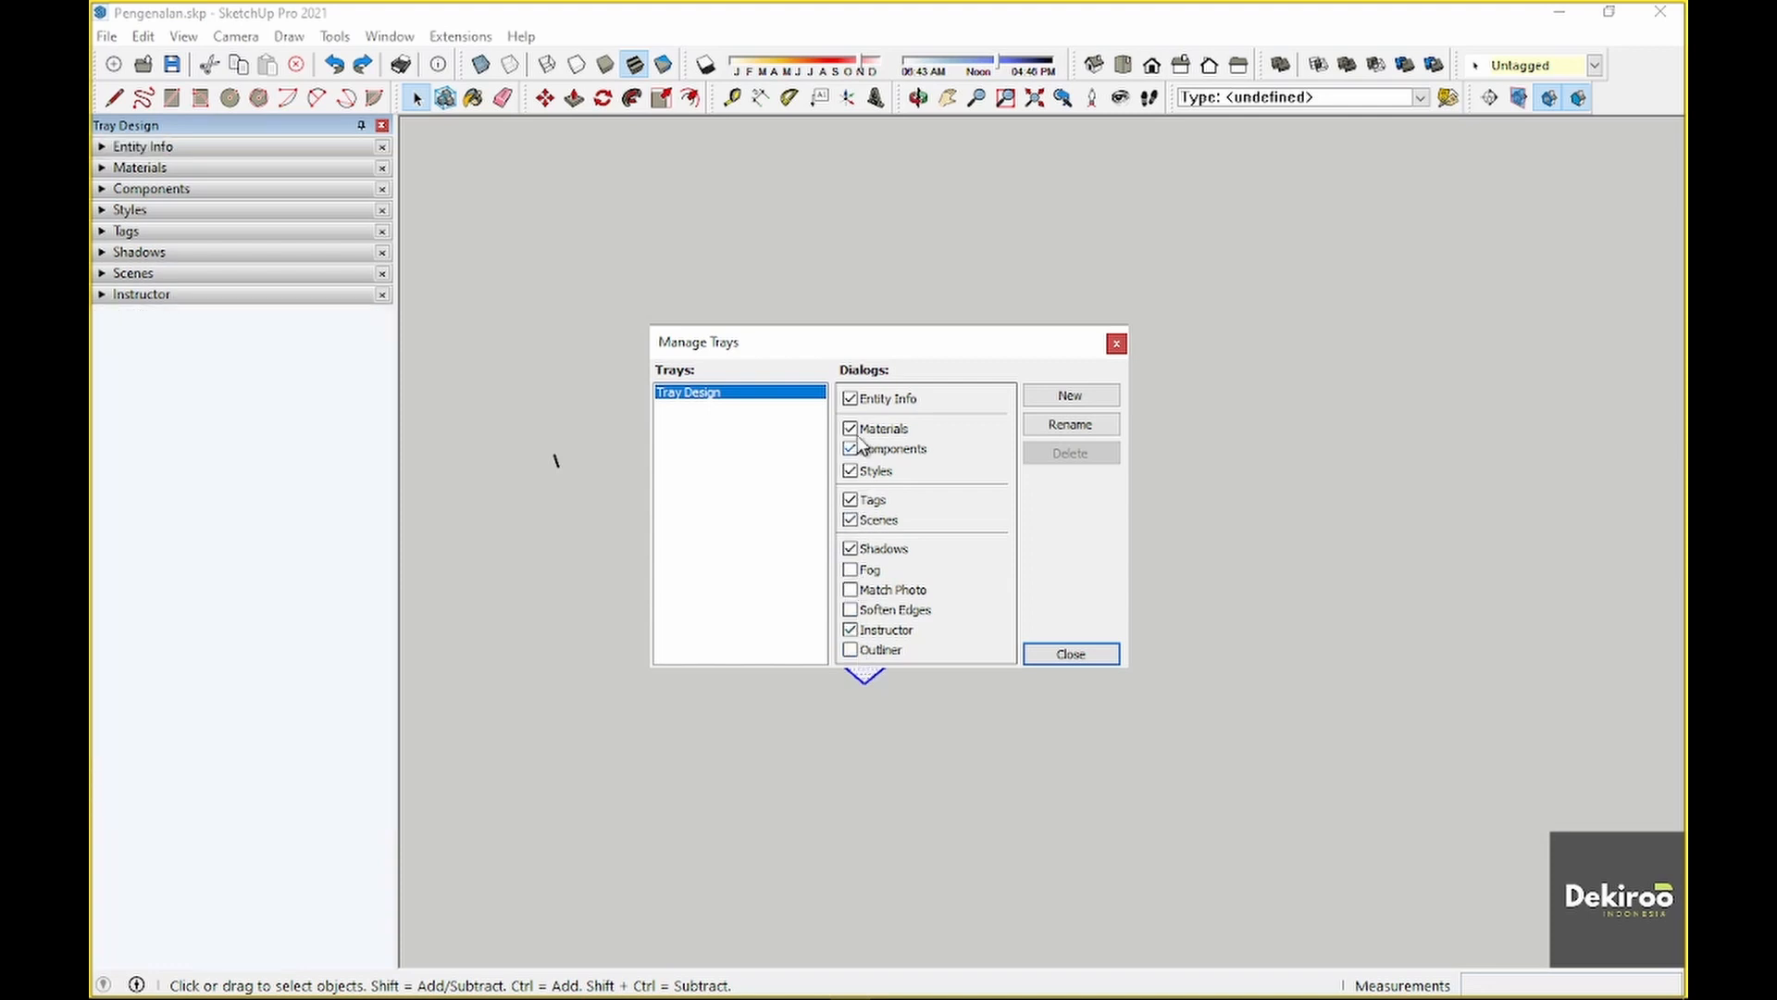
left_click(1097, 654)
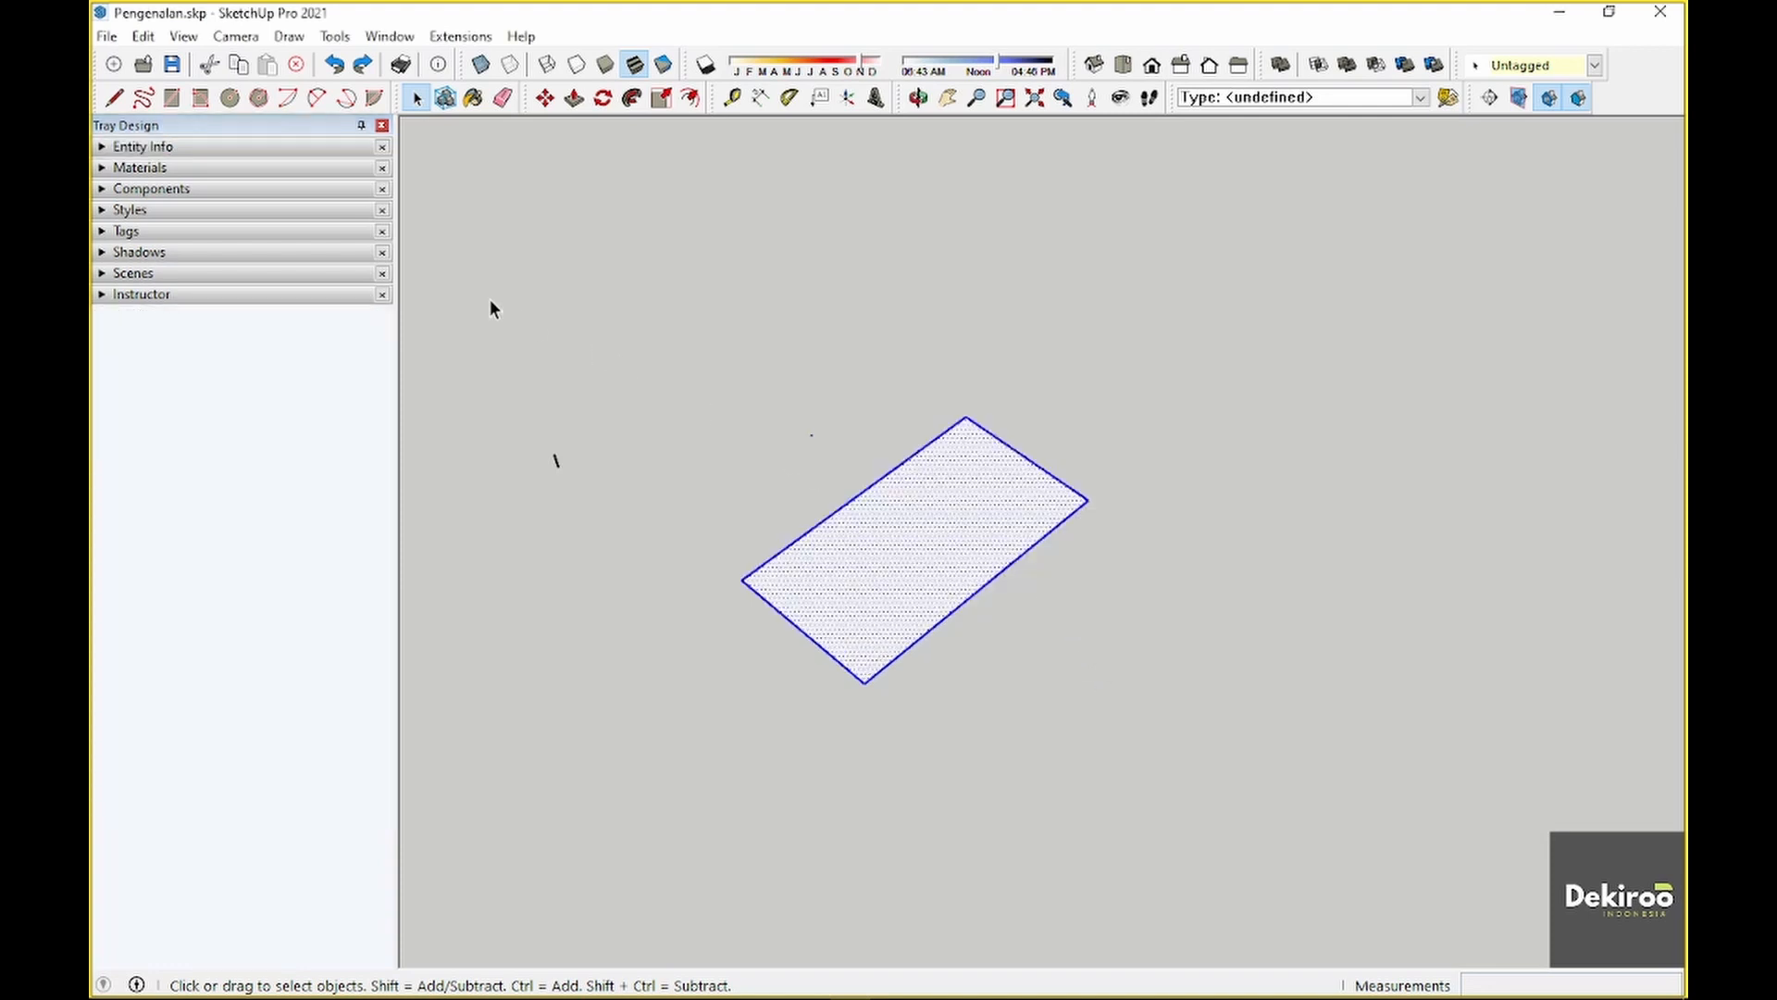
Box-select the whole rectangle and clear the selection, repeating both once
left_click_drag(1136, 360, 646, 737)
left_click(1006, 660)
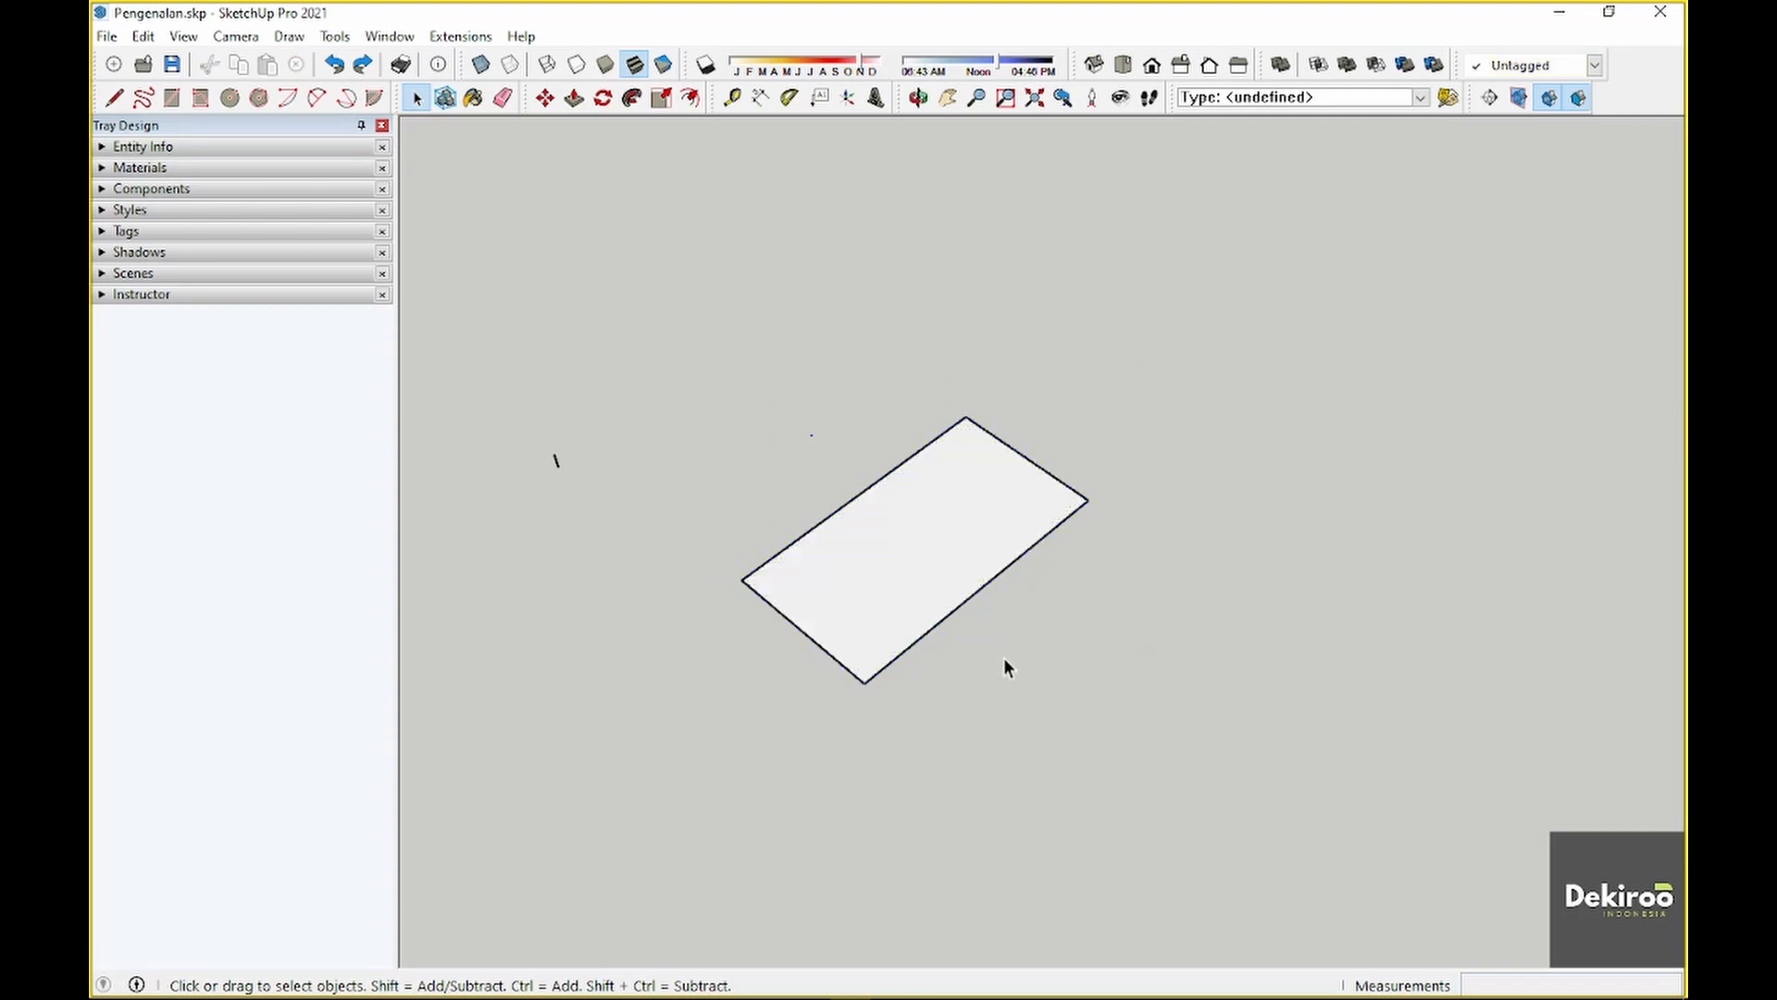
left_click_drag(673, 802, 674, 801)
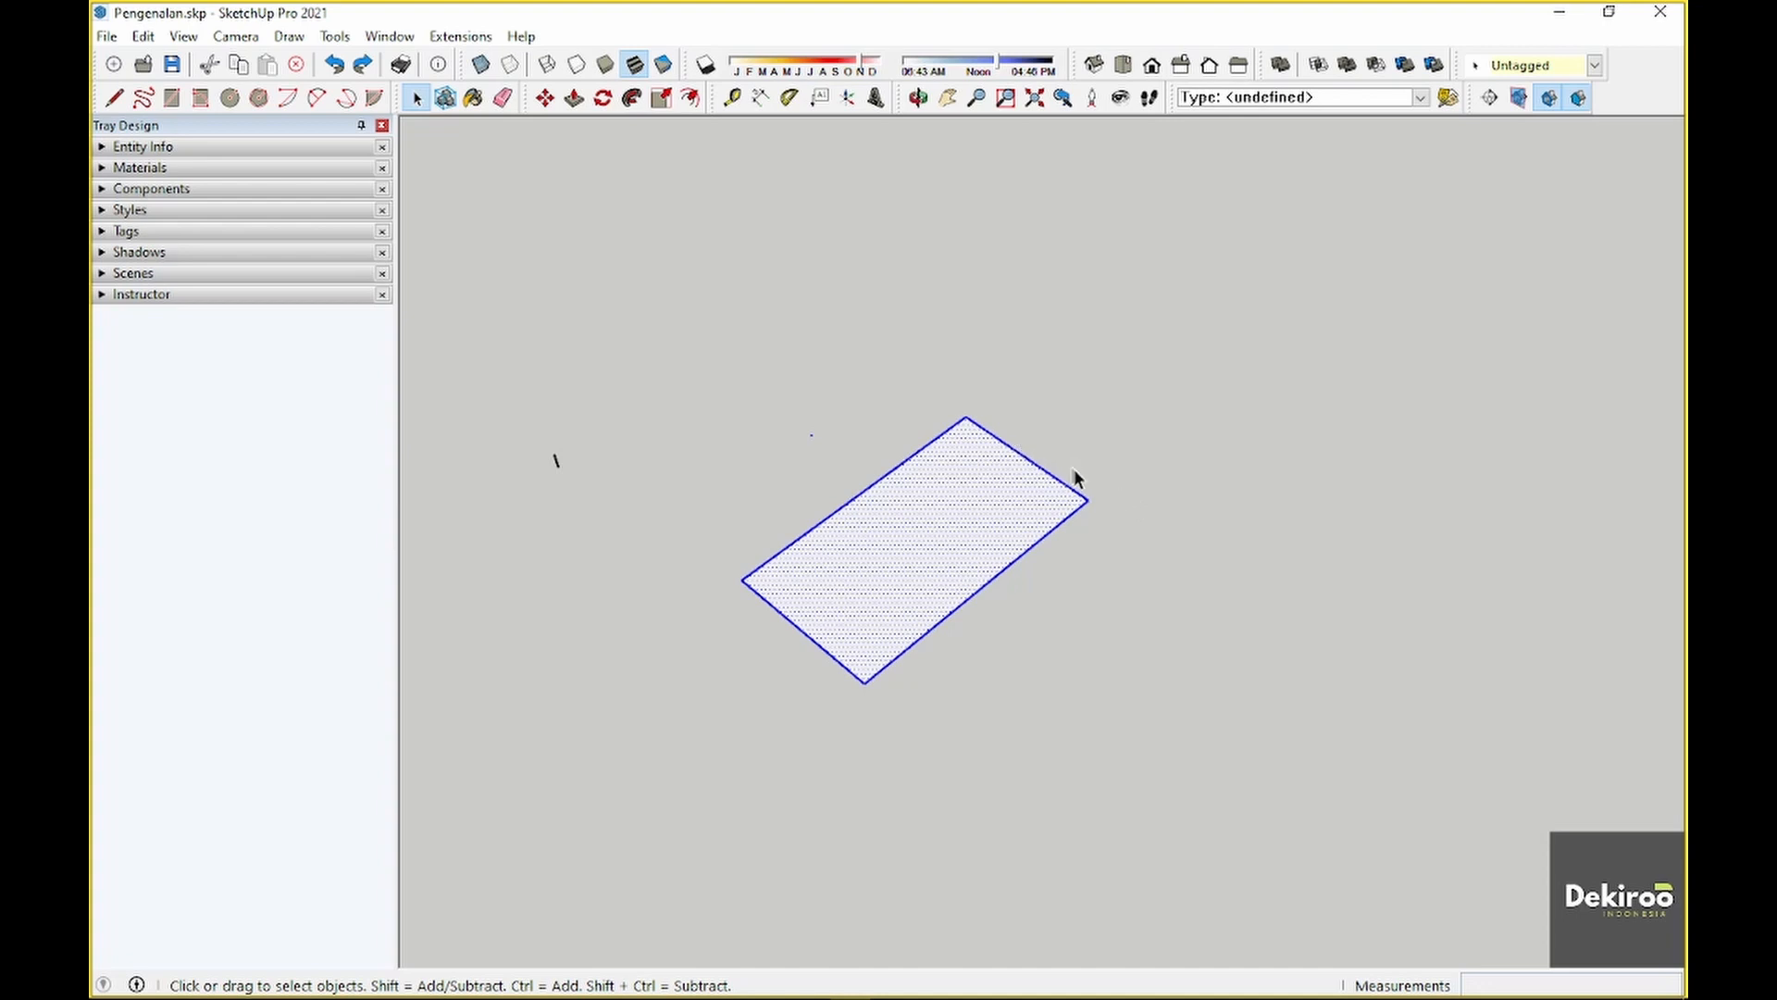
left_click(1100, 485)
Expand the Entity Info section of Tray Design
left_click(104, 146)
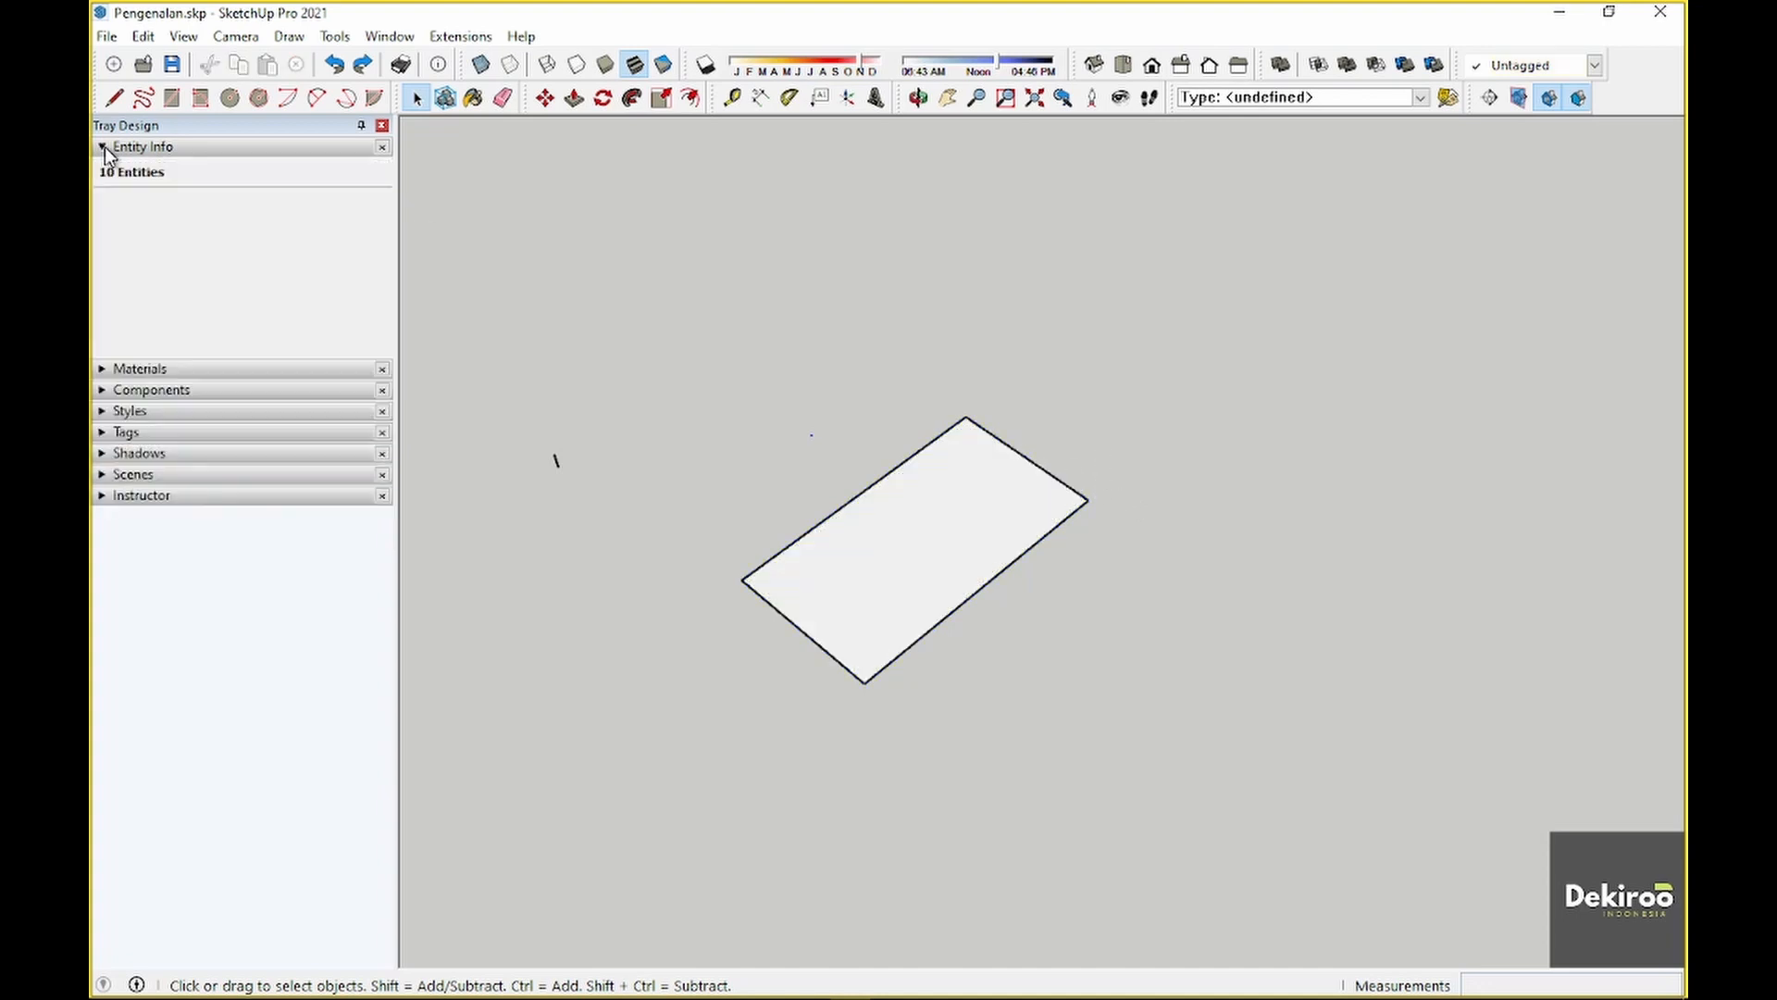
right_click(153, 127)
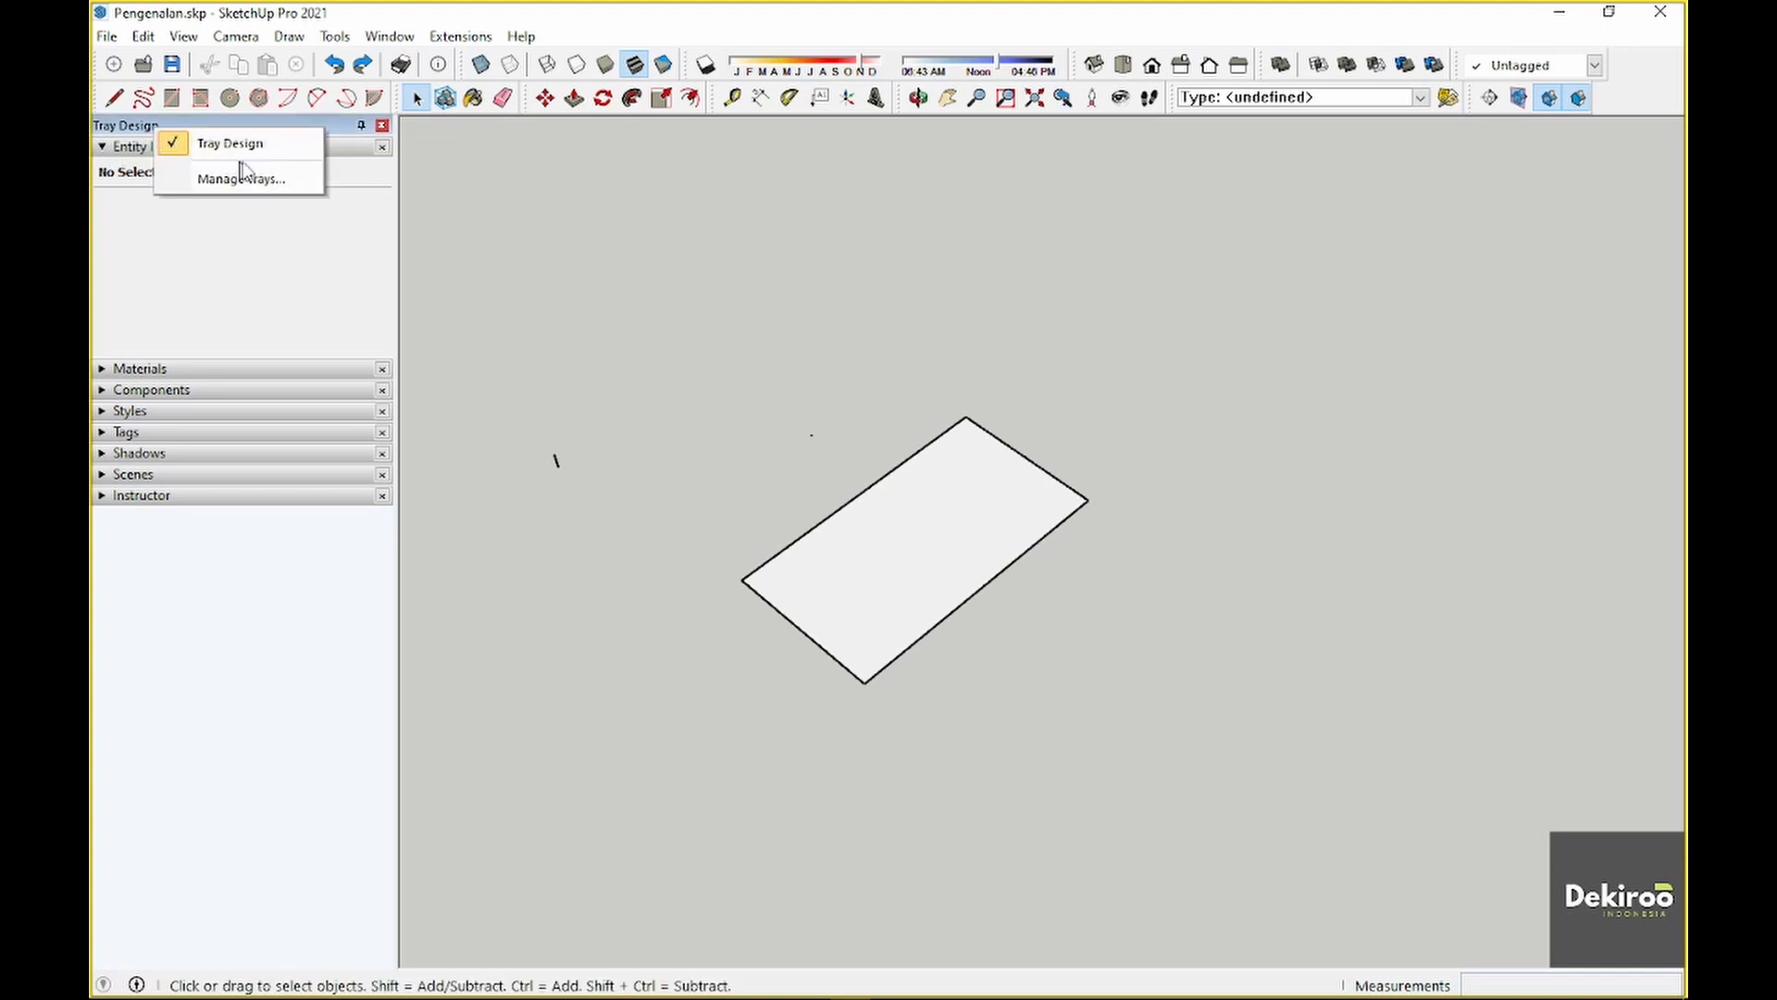
left_click(320, 220)
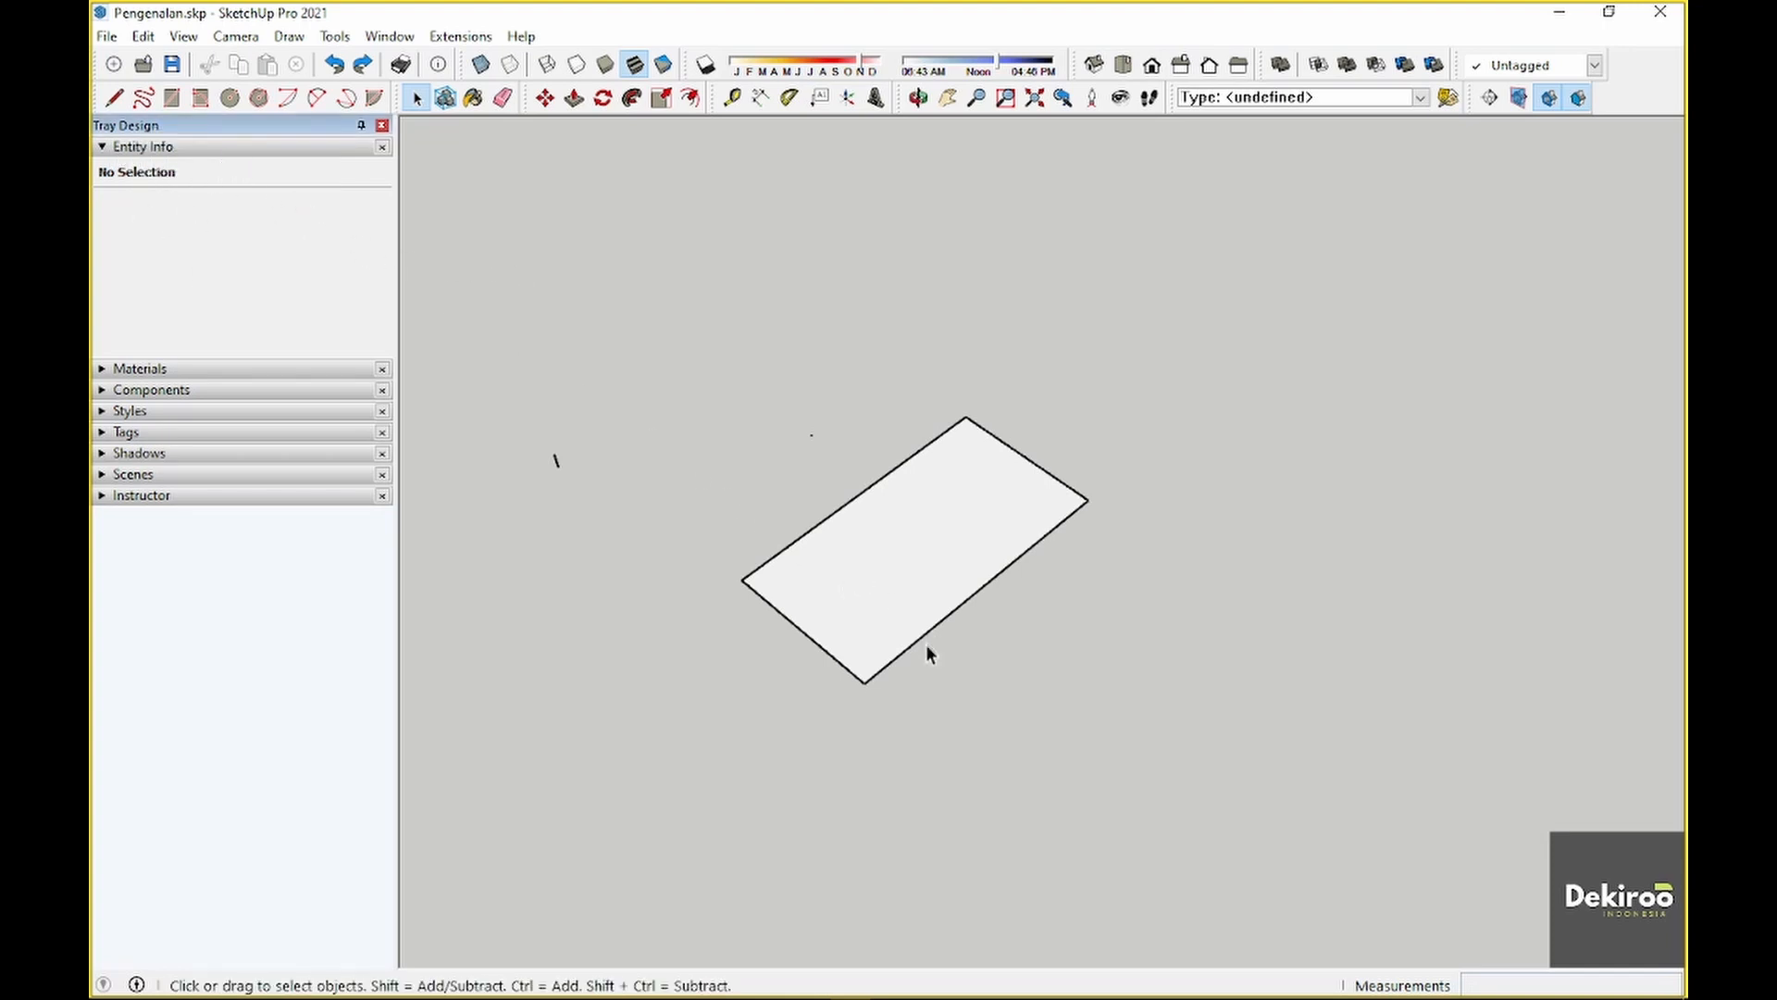
Delete all geometry in the model and draw a 500 × 500 cm rectangle on the empty ground plane
left_click_drag(1078, 331, 561, 733)
key("Delete")
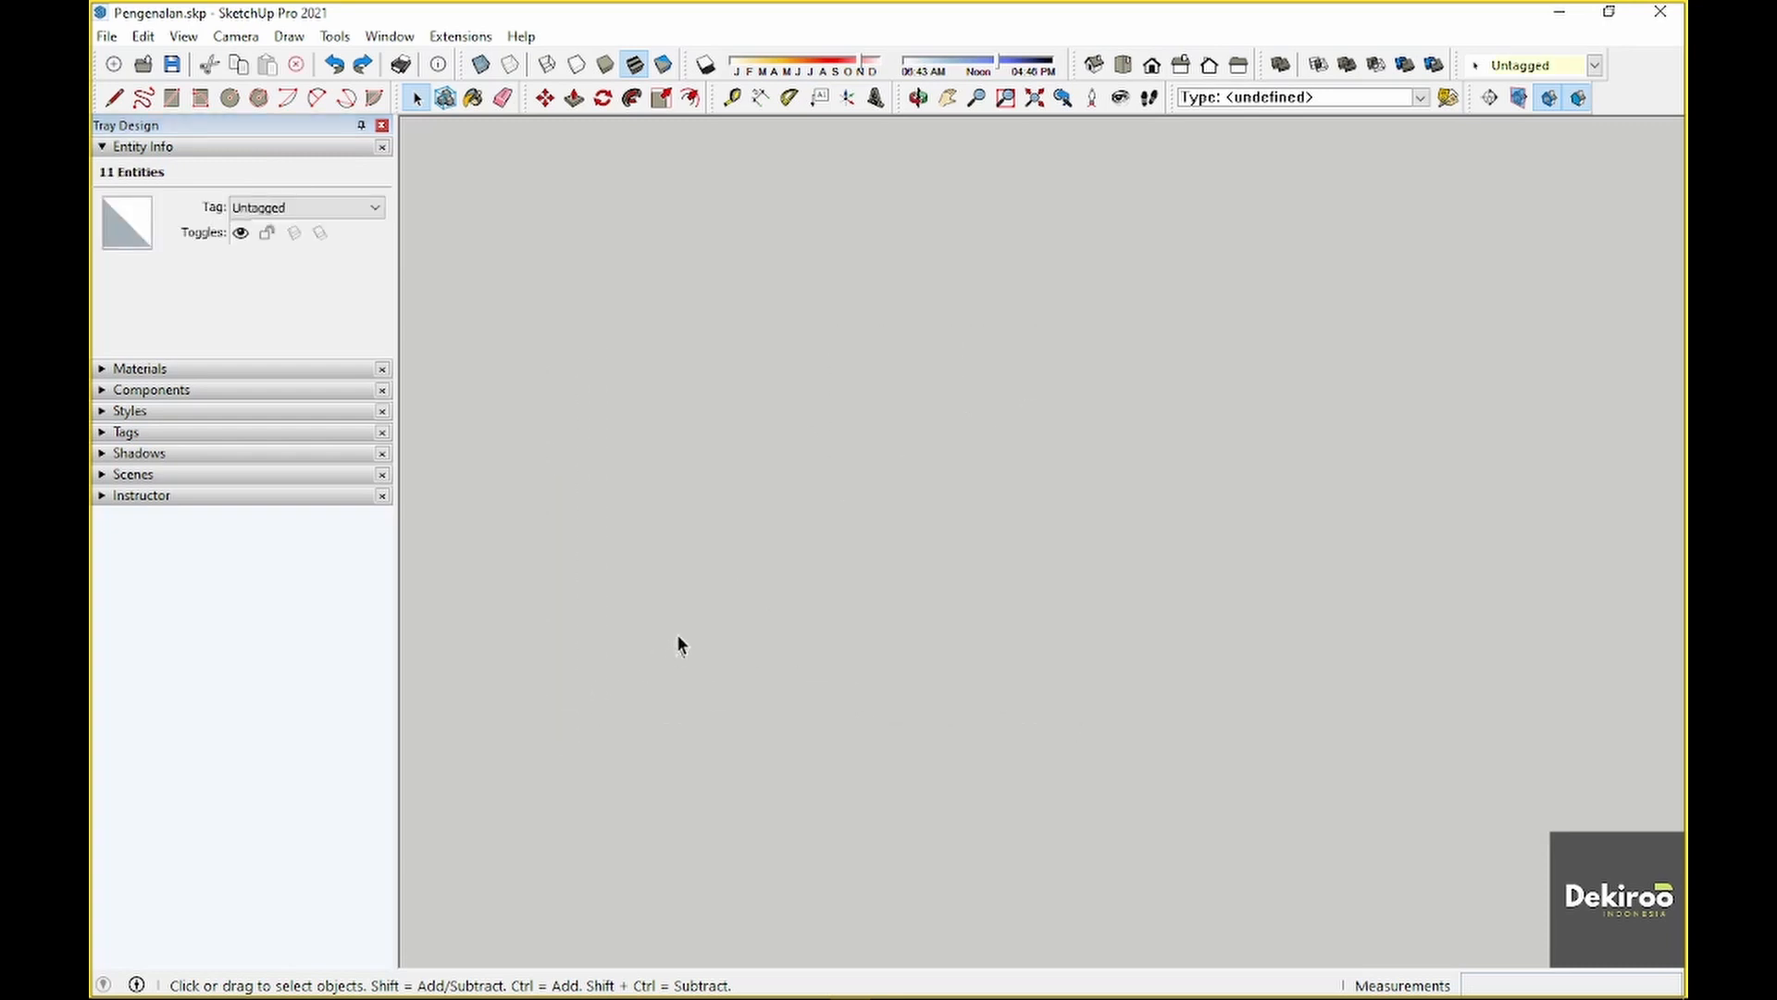
key("r")
left_click(794, 773)
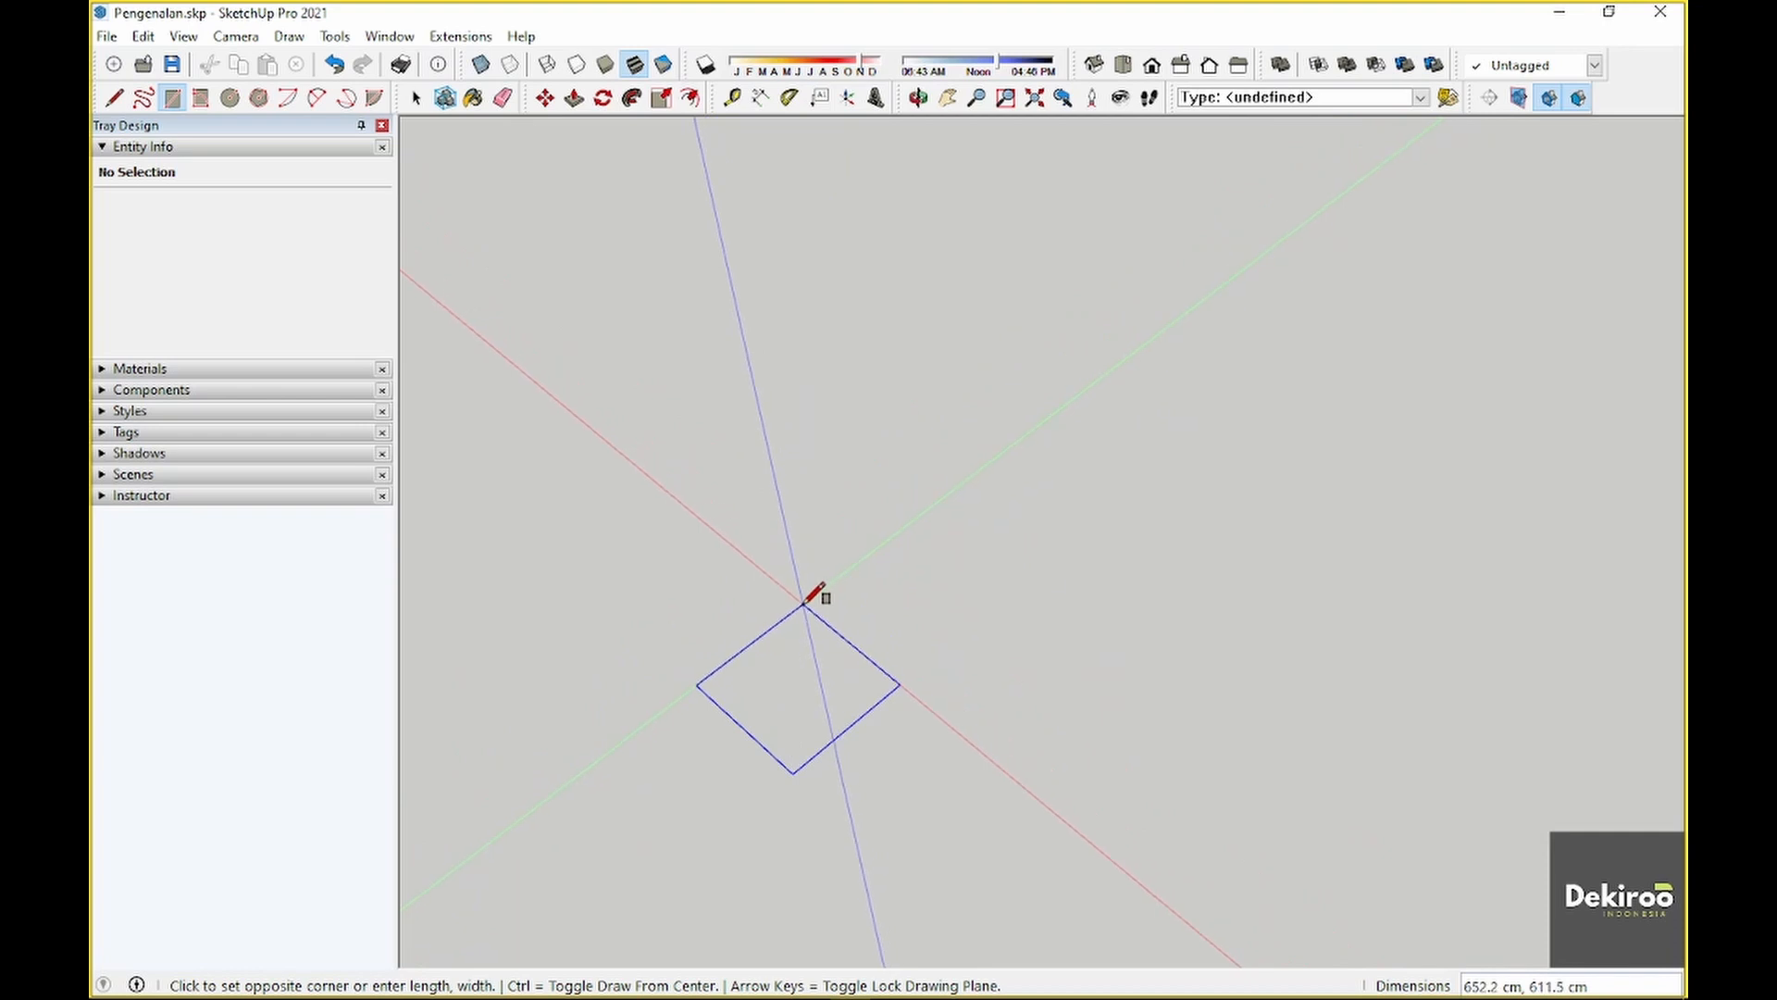
type("5")
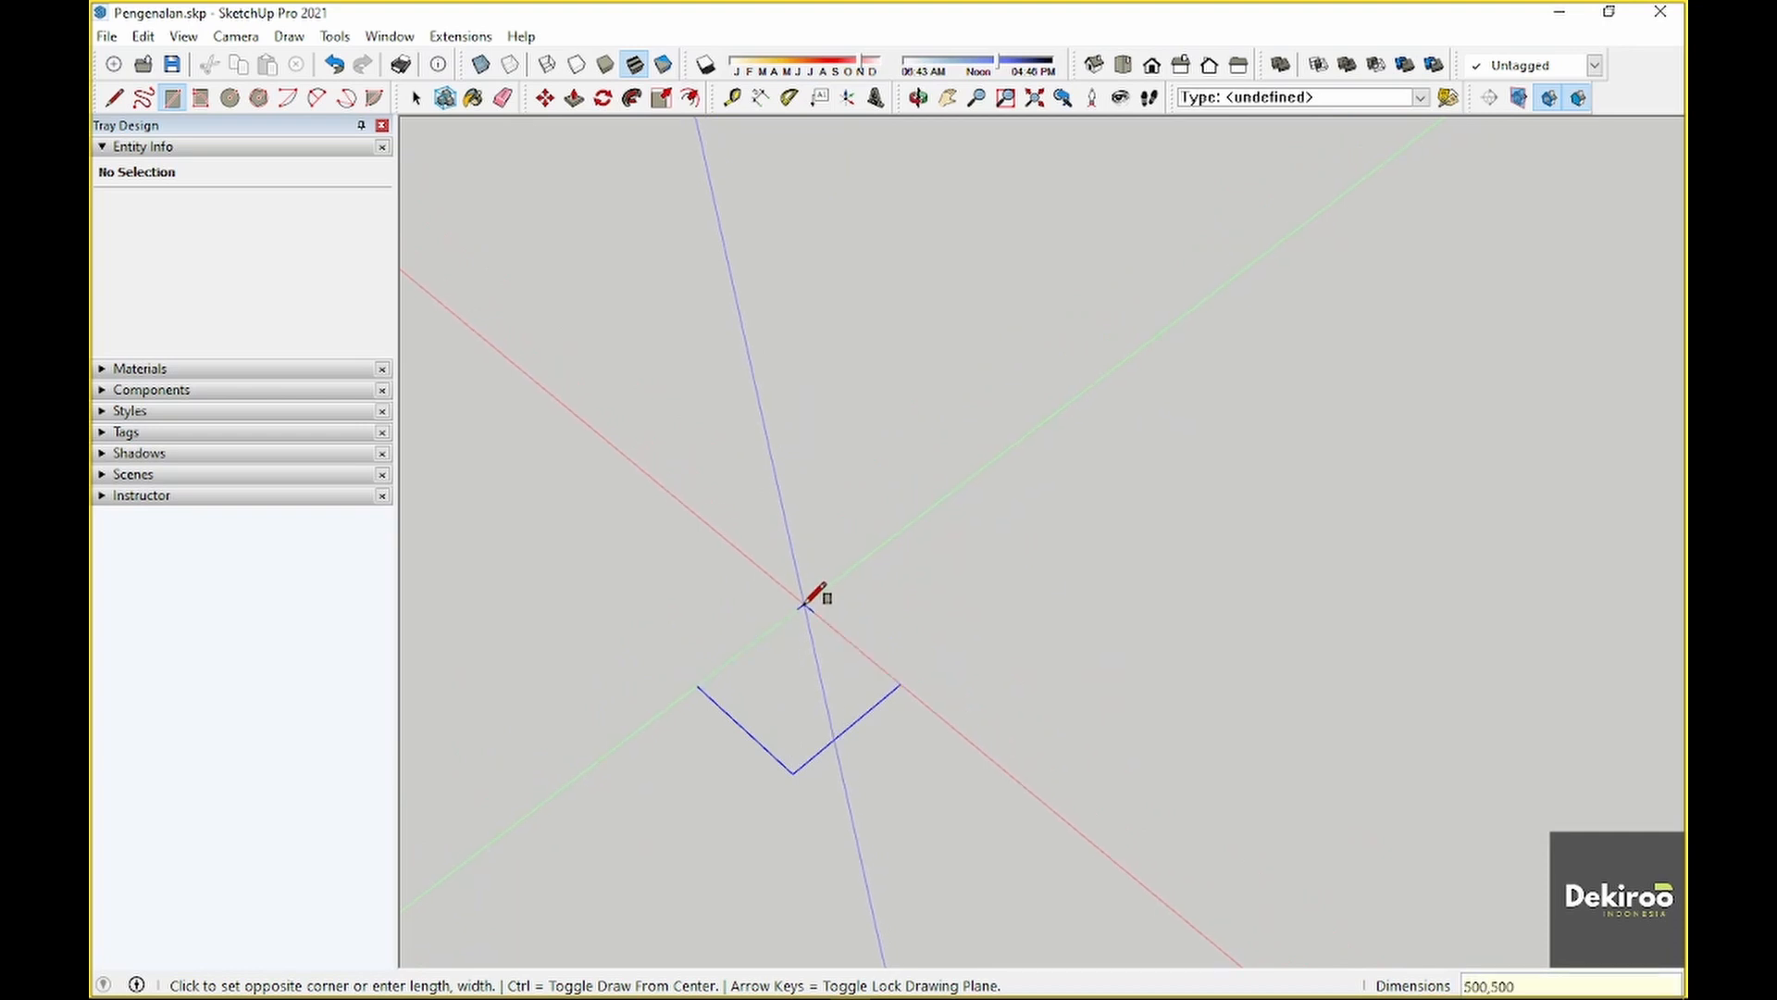
type("00,500")
key("Return")
key("space")
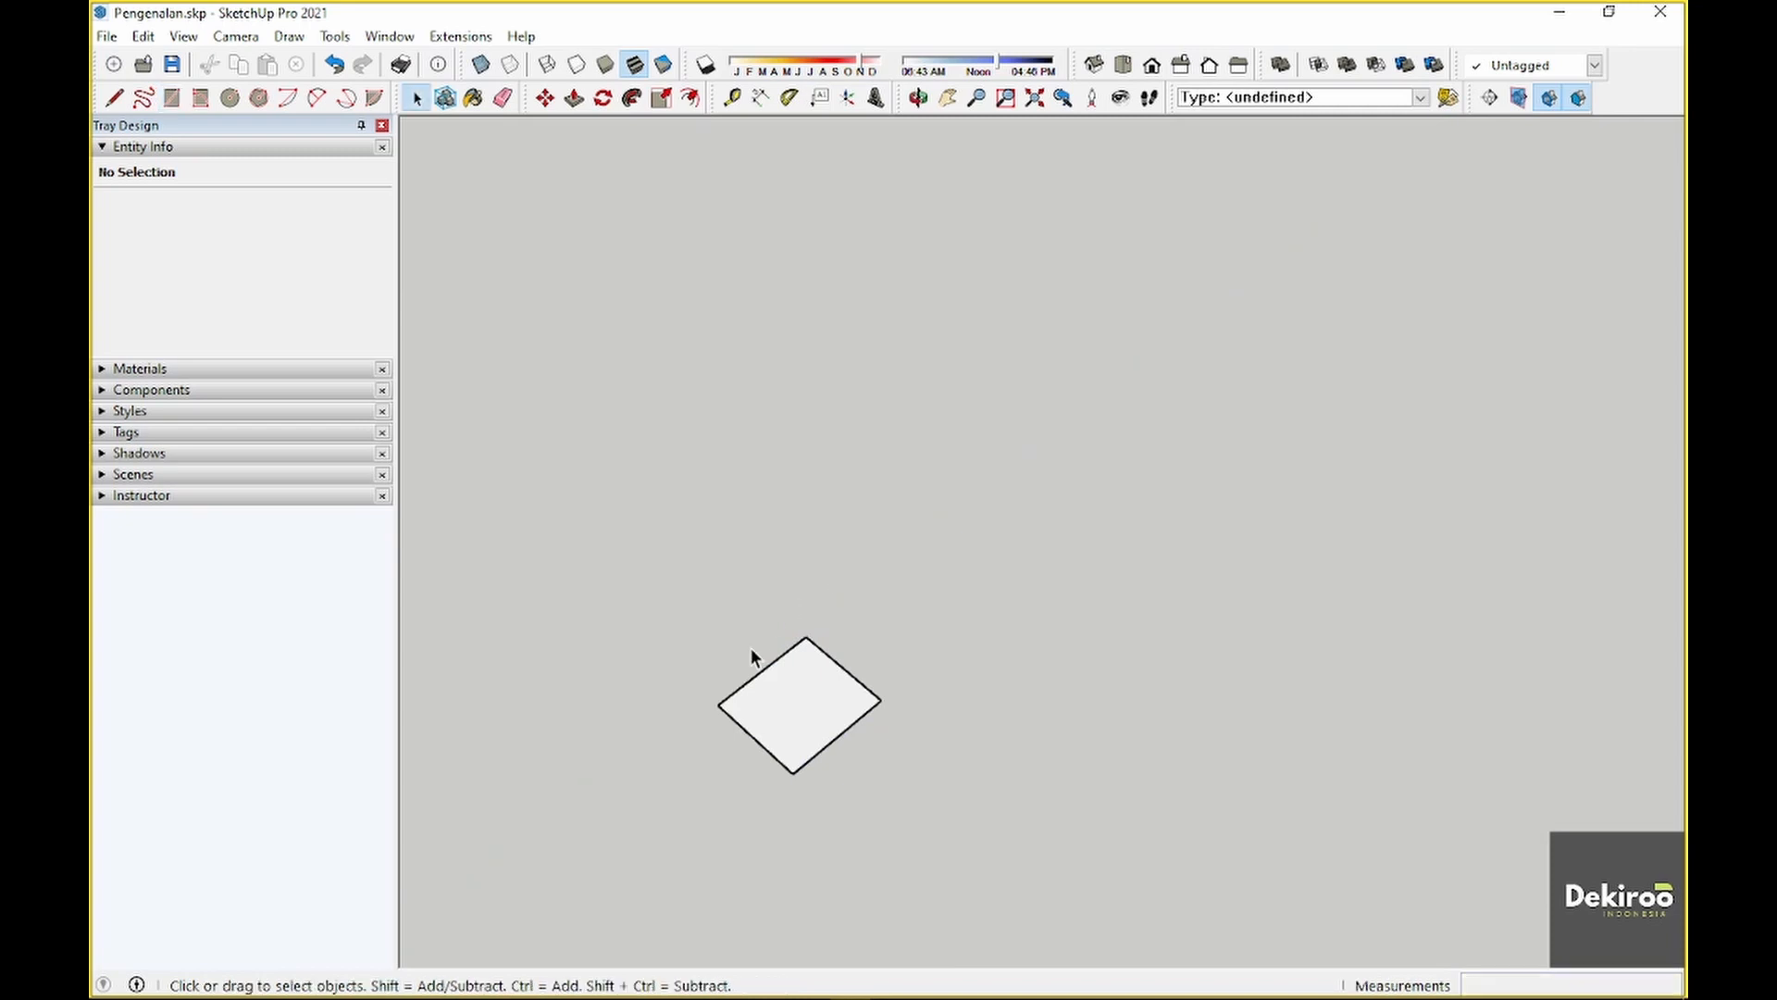
Select the square's face, enlarge it in the view and read its area in Entity Info
left_click(824, 731)
scroll(677, 721, "up", 2)
scroll(832, 770, "up", 4)
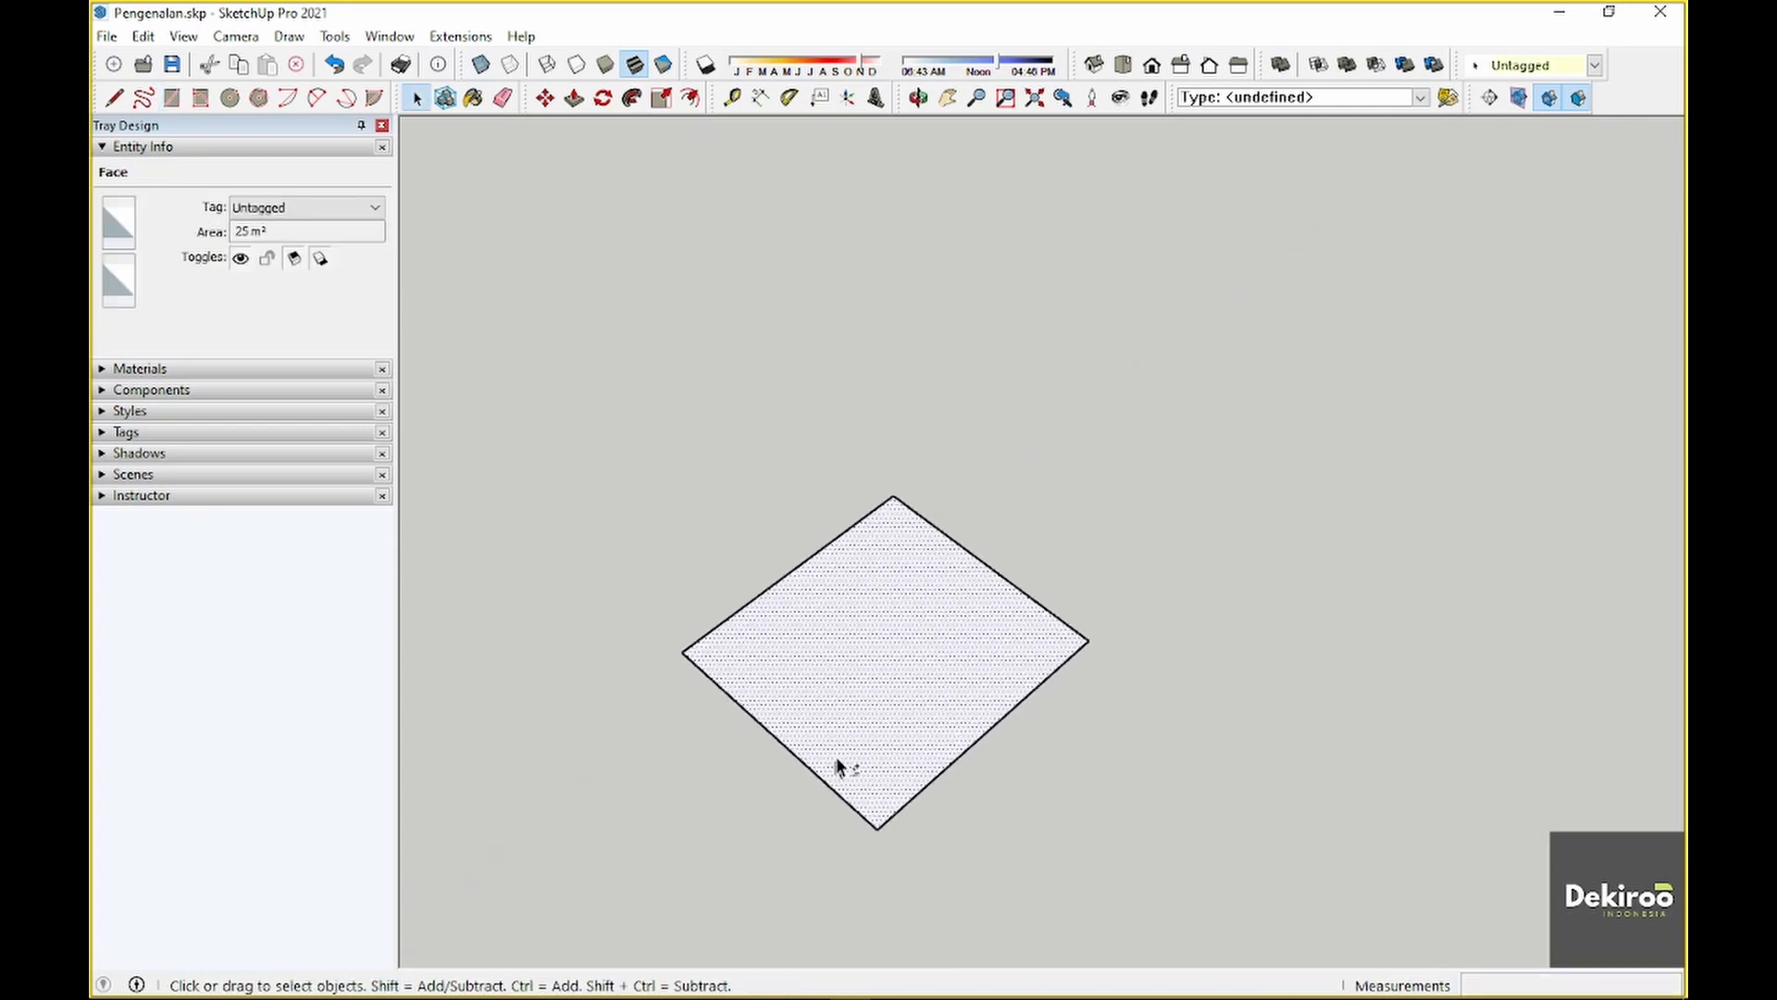
middle_click_drag(836, 756, 937, 648, "shift")
scroll(969, 571, "up", 3)
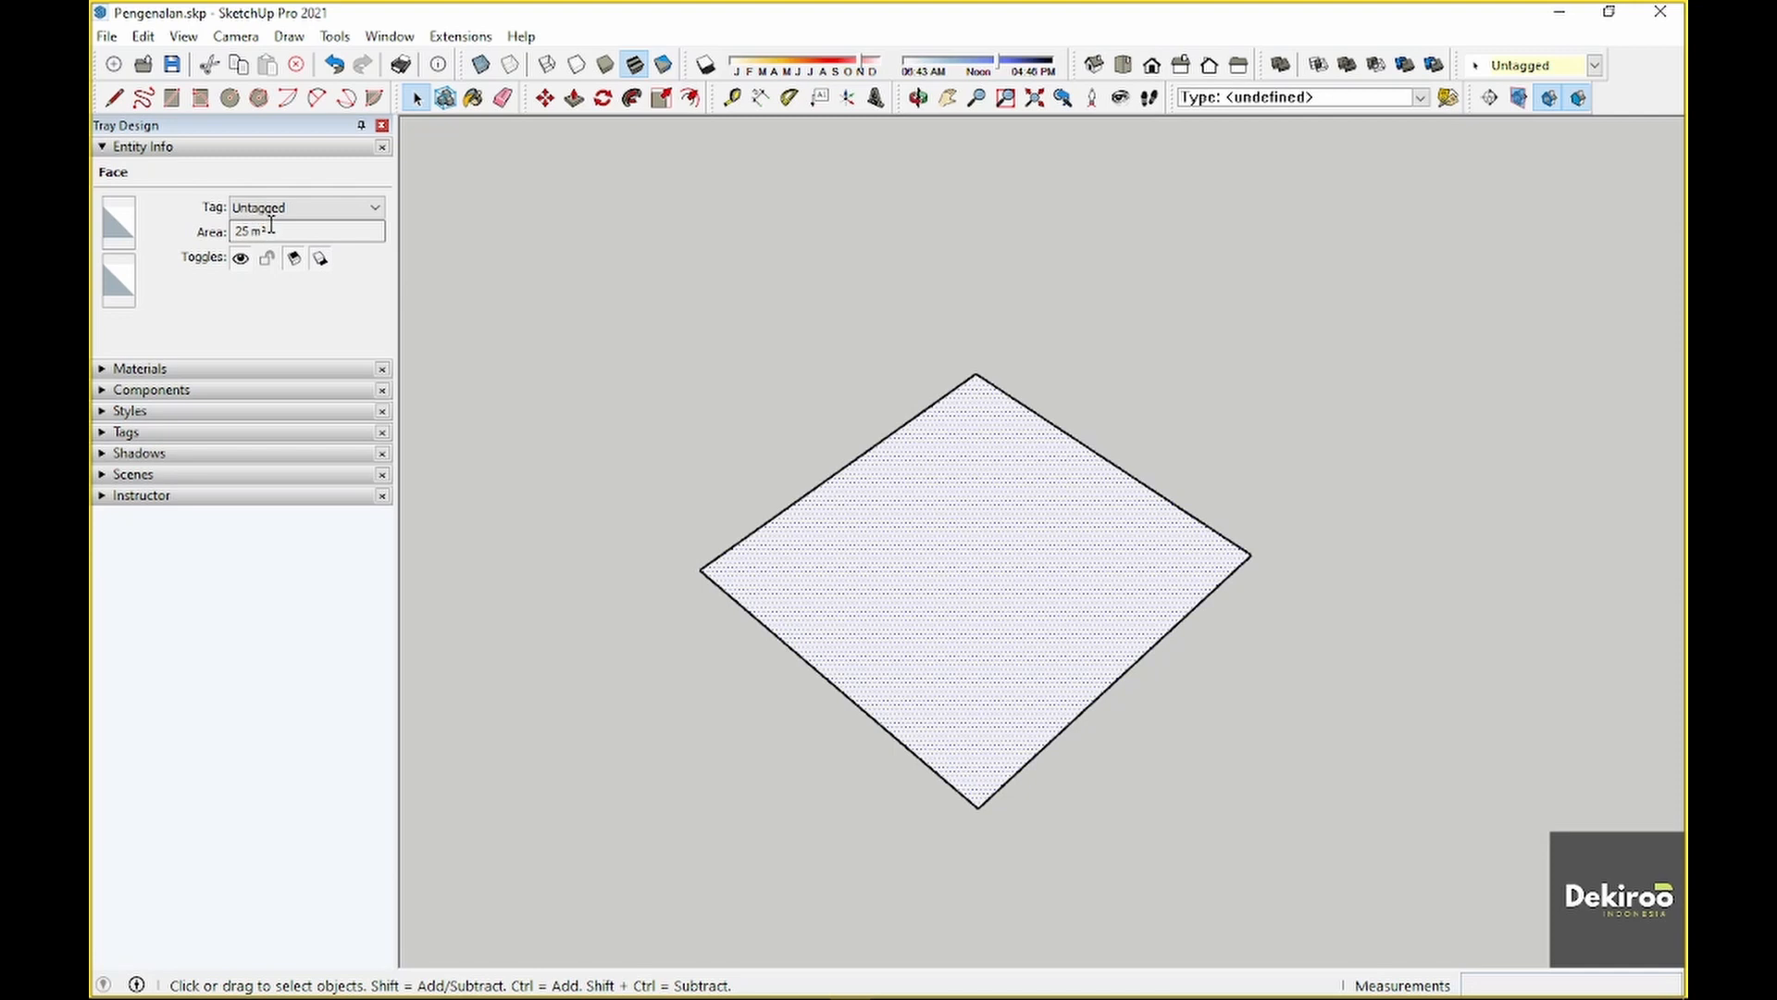
left_click_drag(559, 220, 1370, 947)
Push/Pull the square face upward by 15 cm to form a thin slab
left_click(822, 611)
key("p")
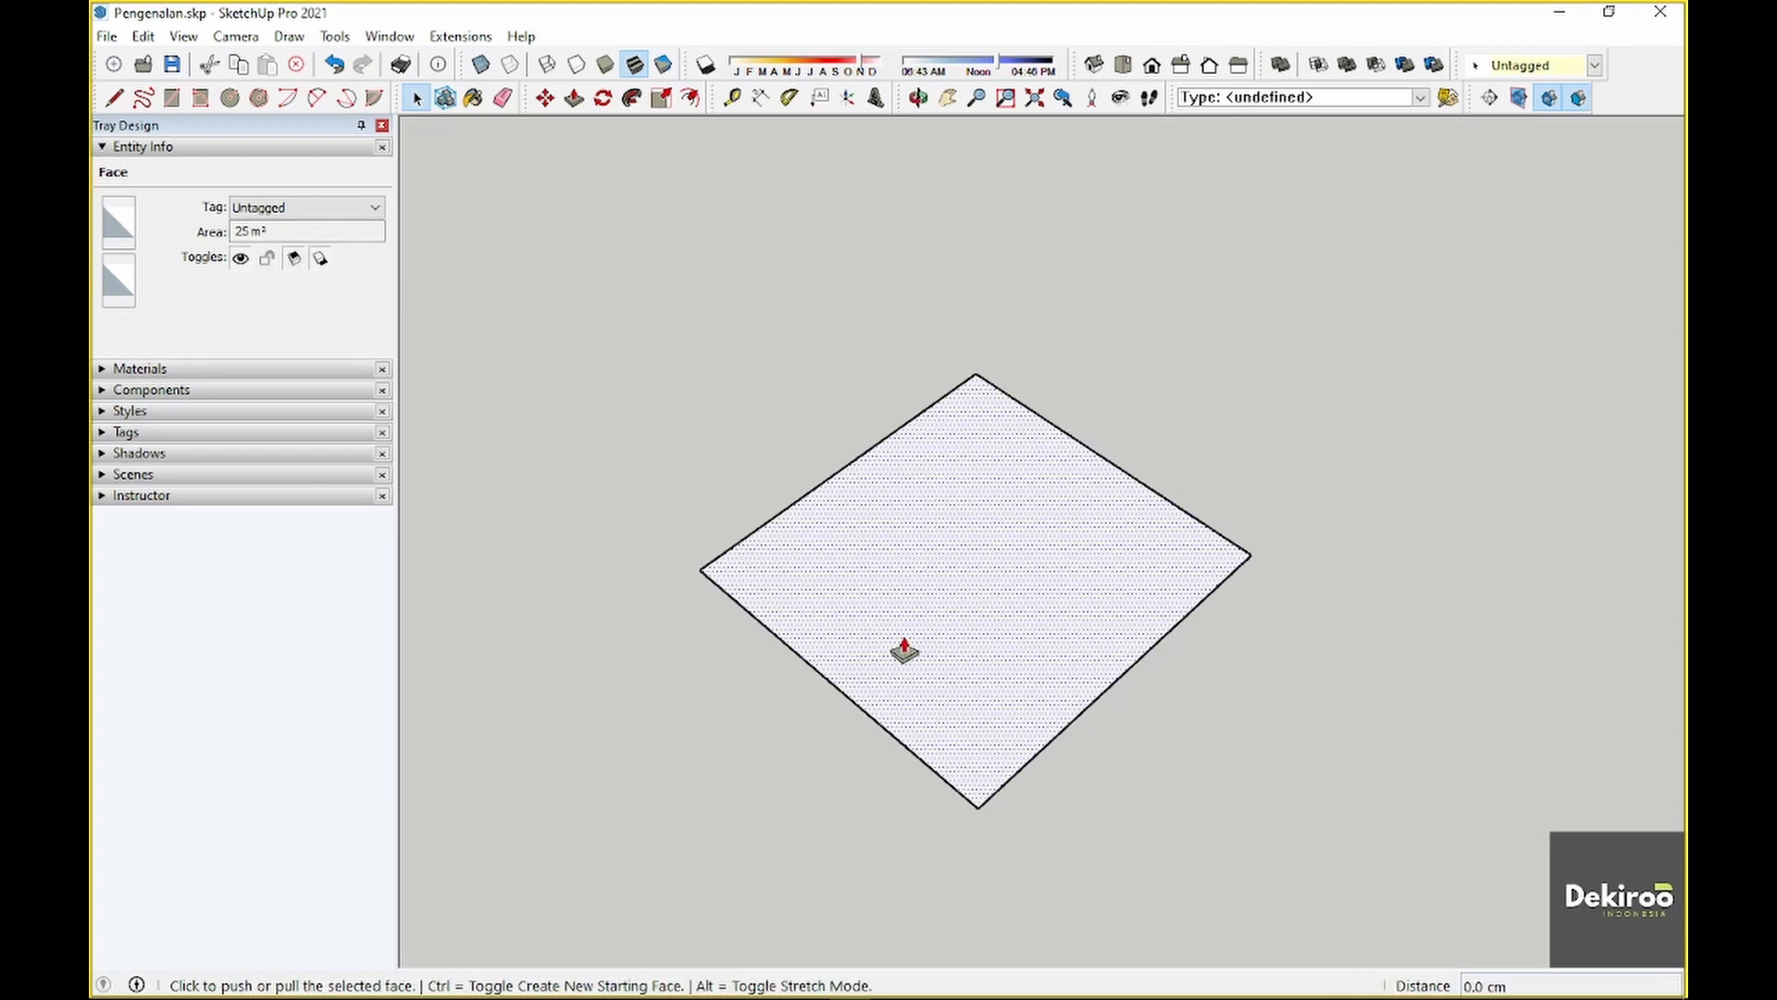
left_click(905, 645)
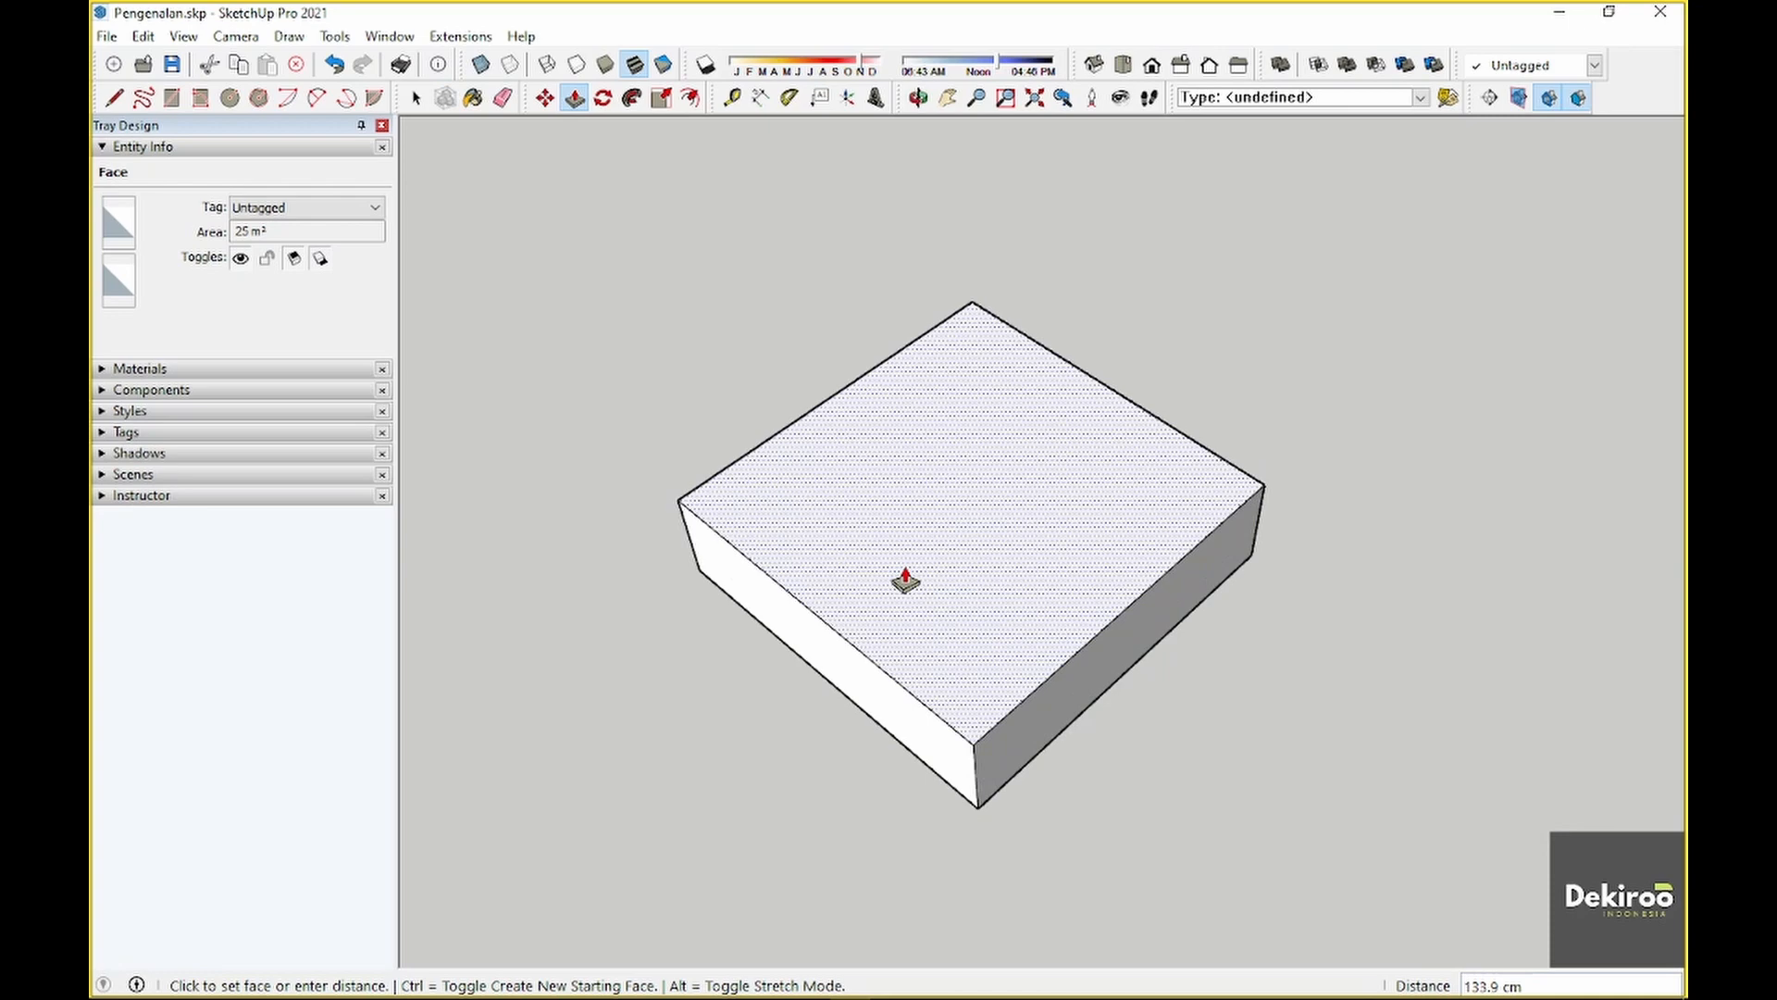
key("Escape")
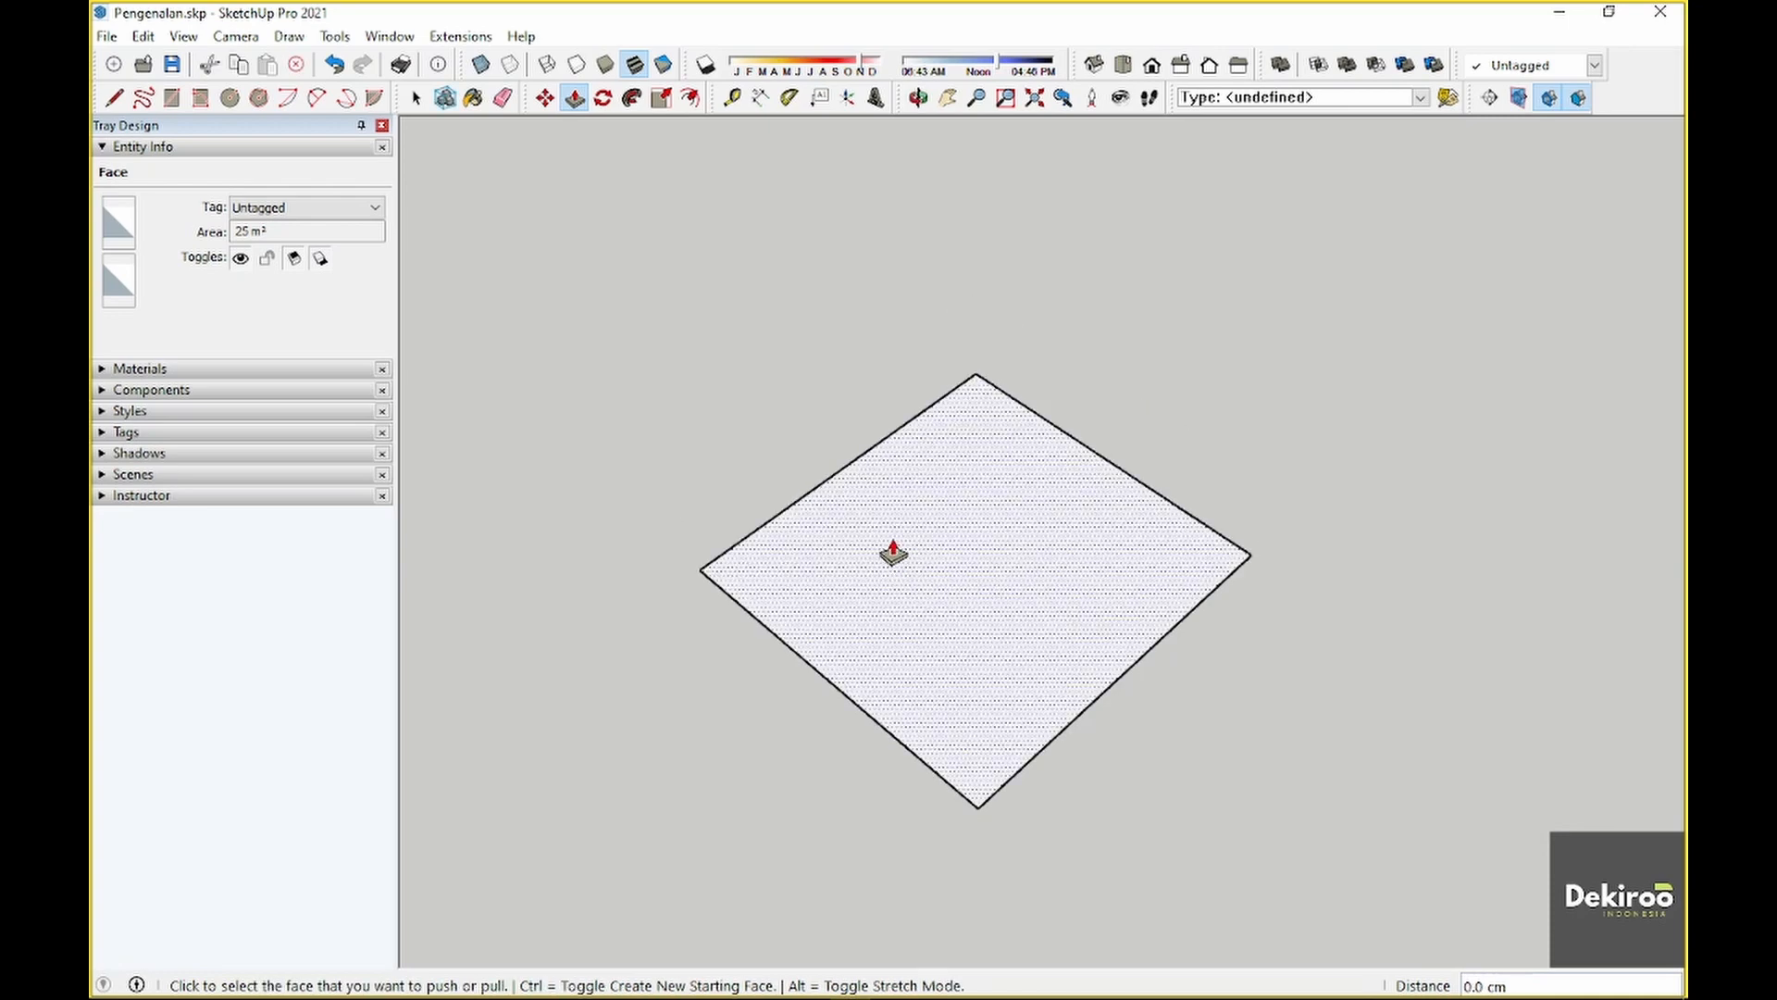
left_click(893, 574)
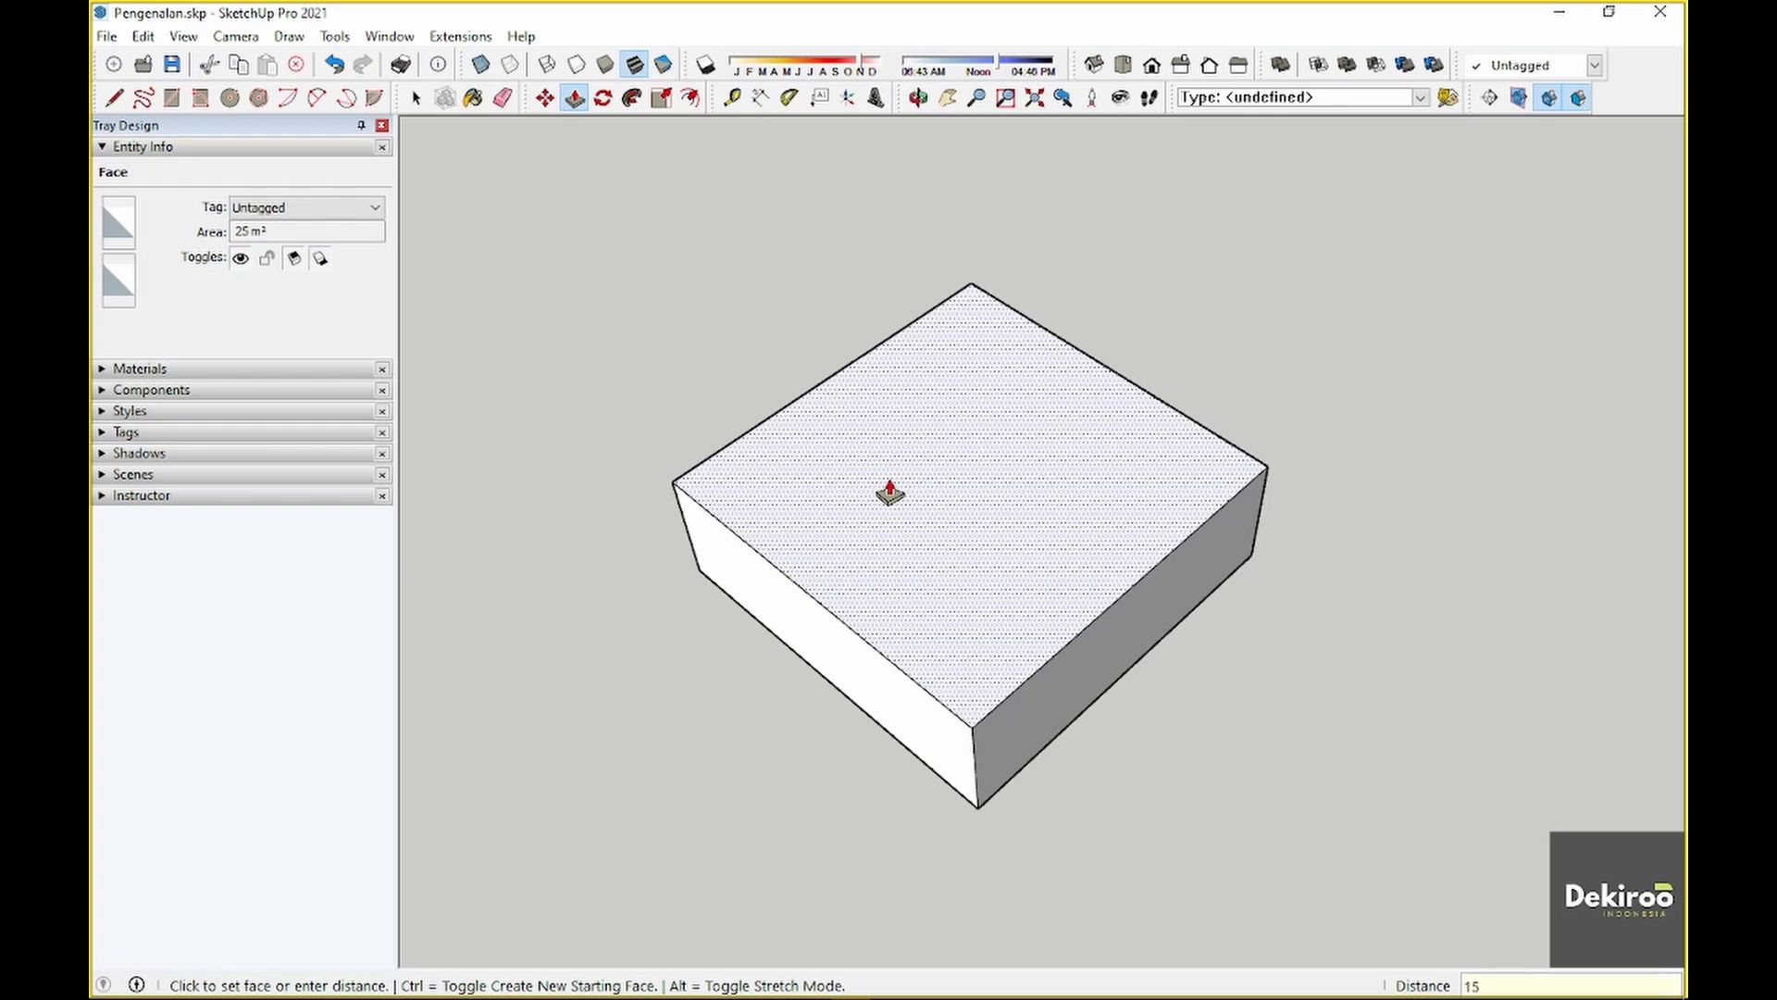
key("Return")
key("space")
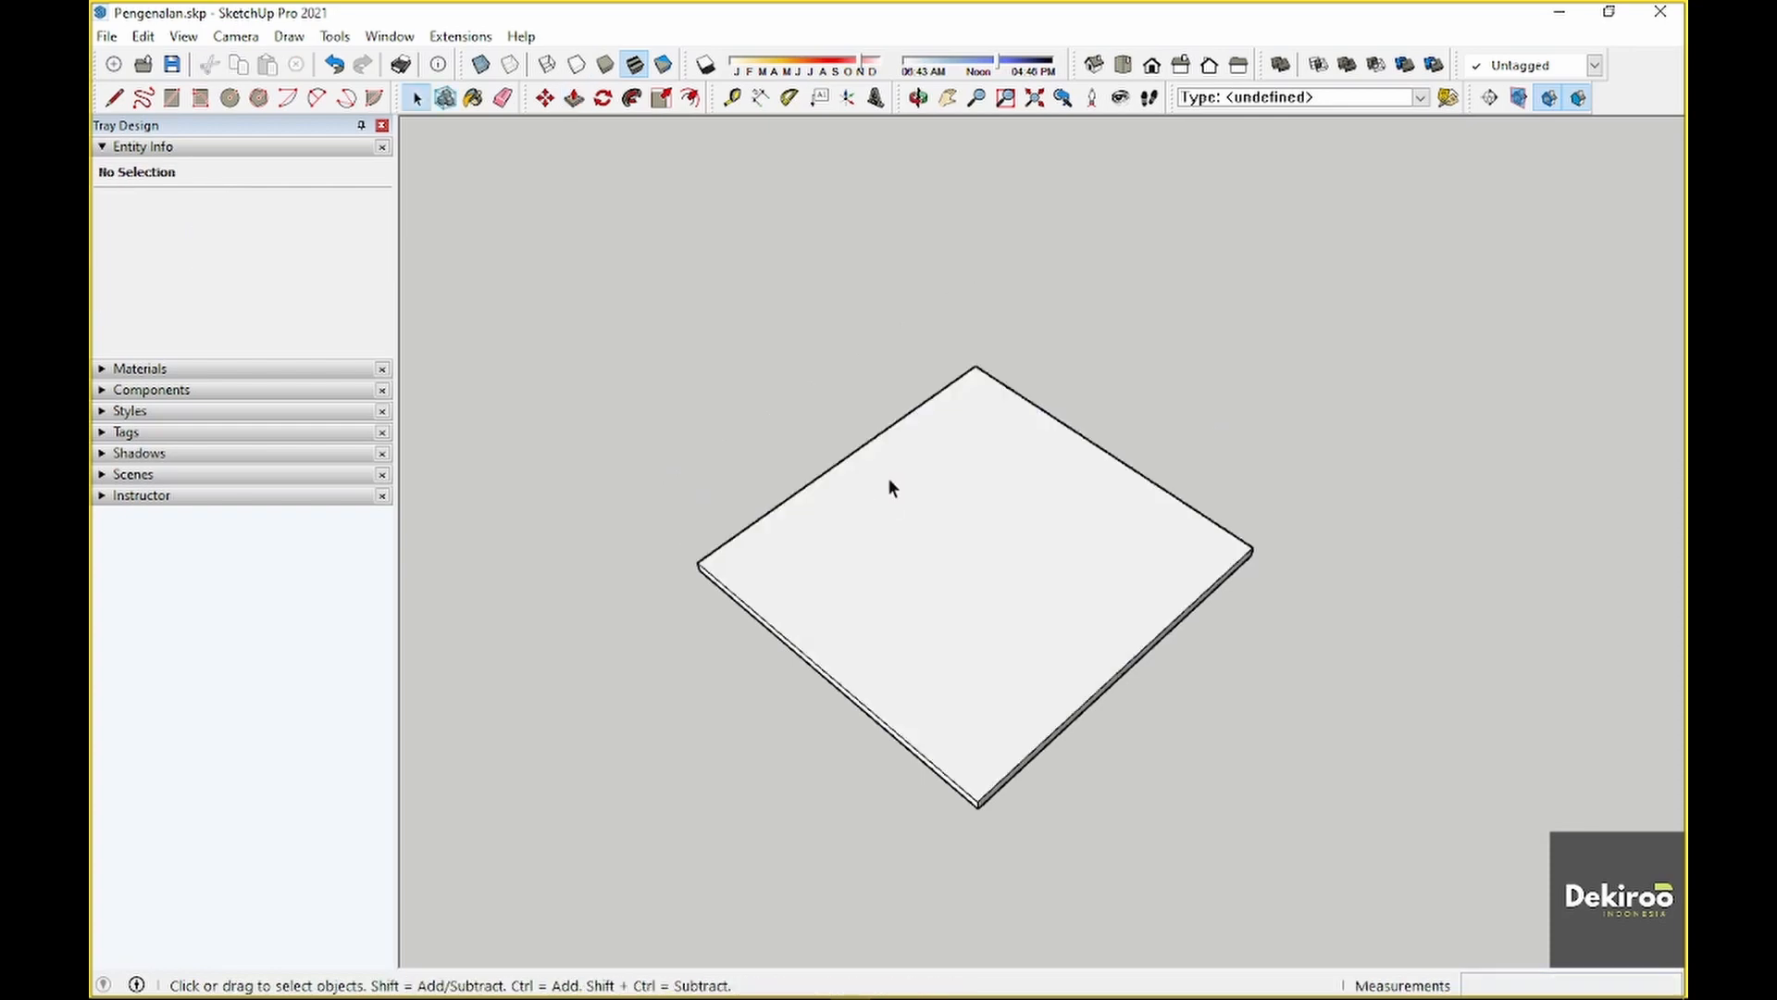
Group all faces and edges of the slab and read the group's volume in Entity Info
triple_click(915, 574)
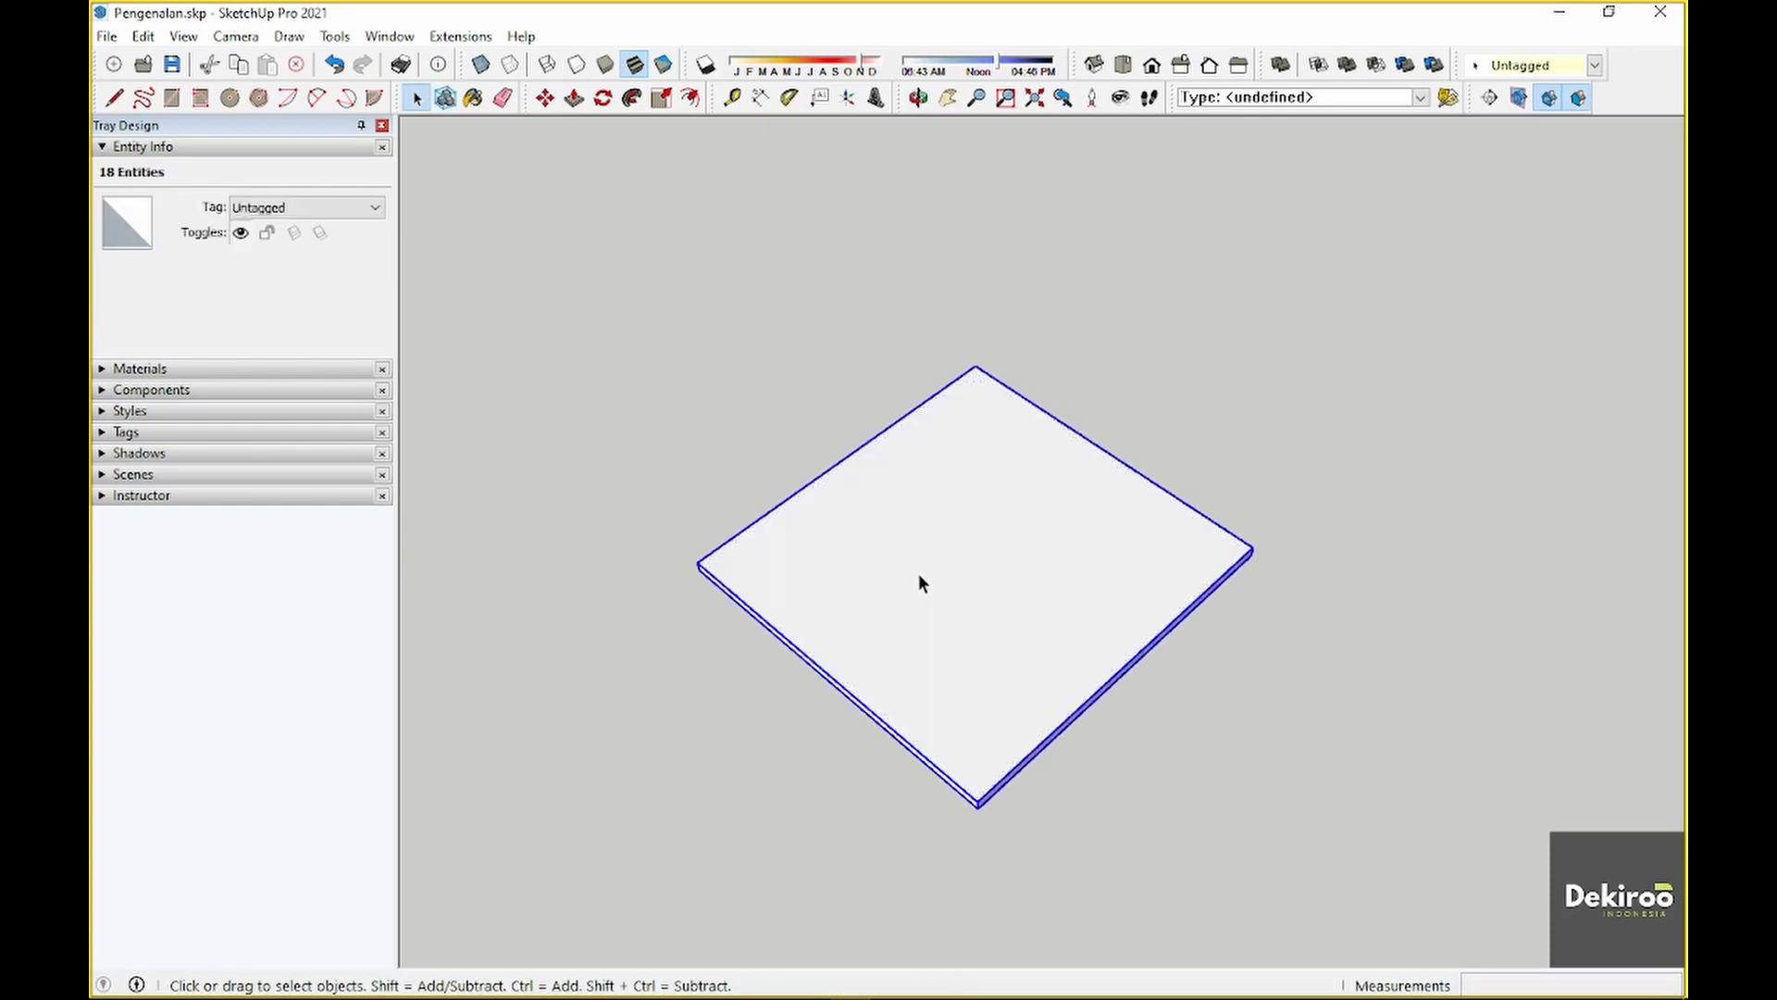
key("ctrl+g")
left_click(1207, 813)
left_click(946, 664)
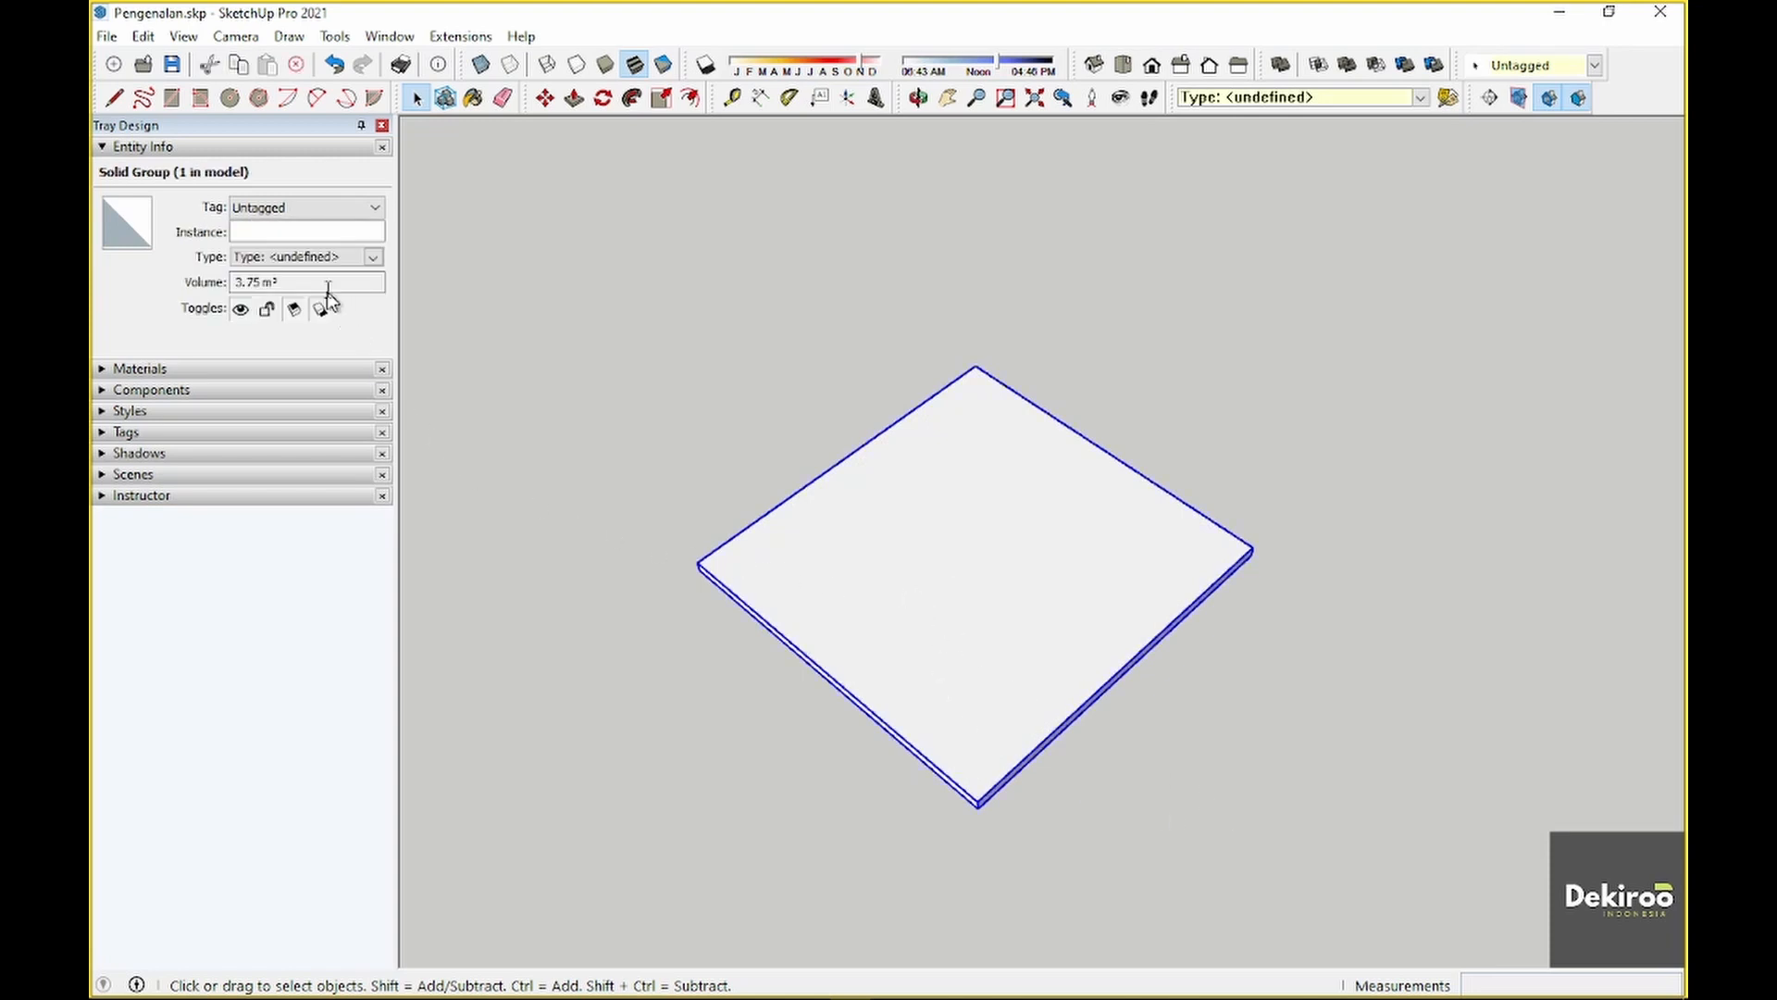
left_click_drag(328, 283, 220, 283)
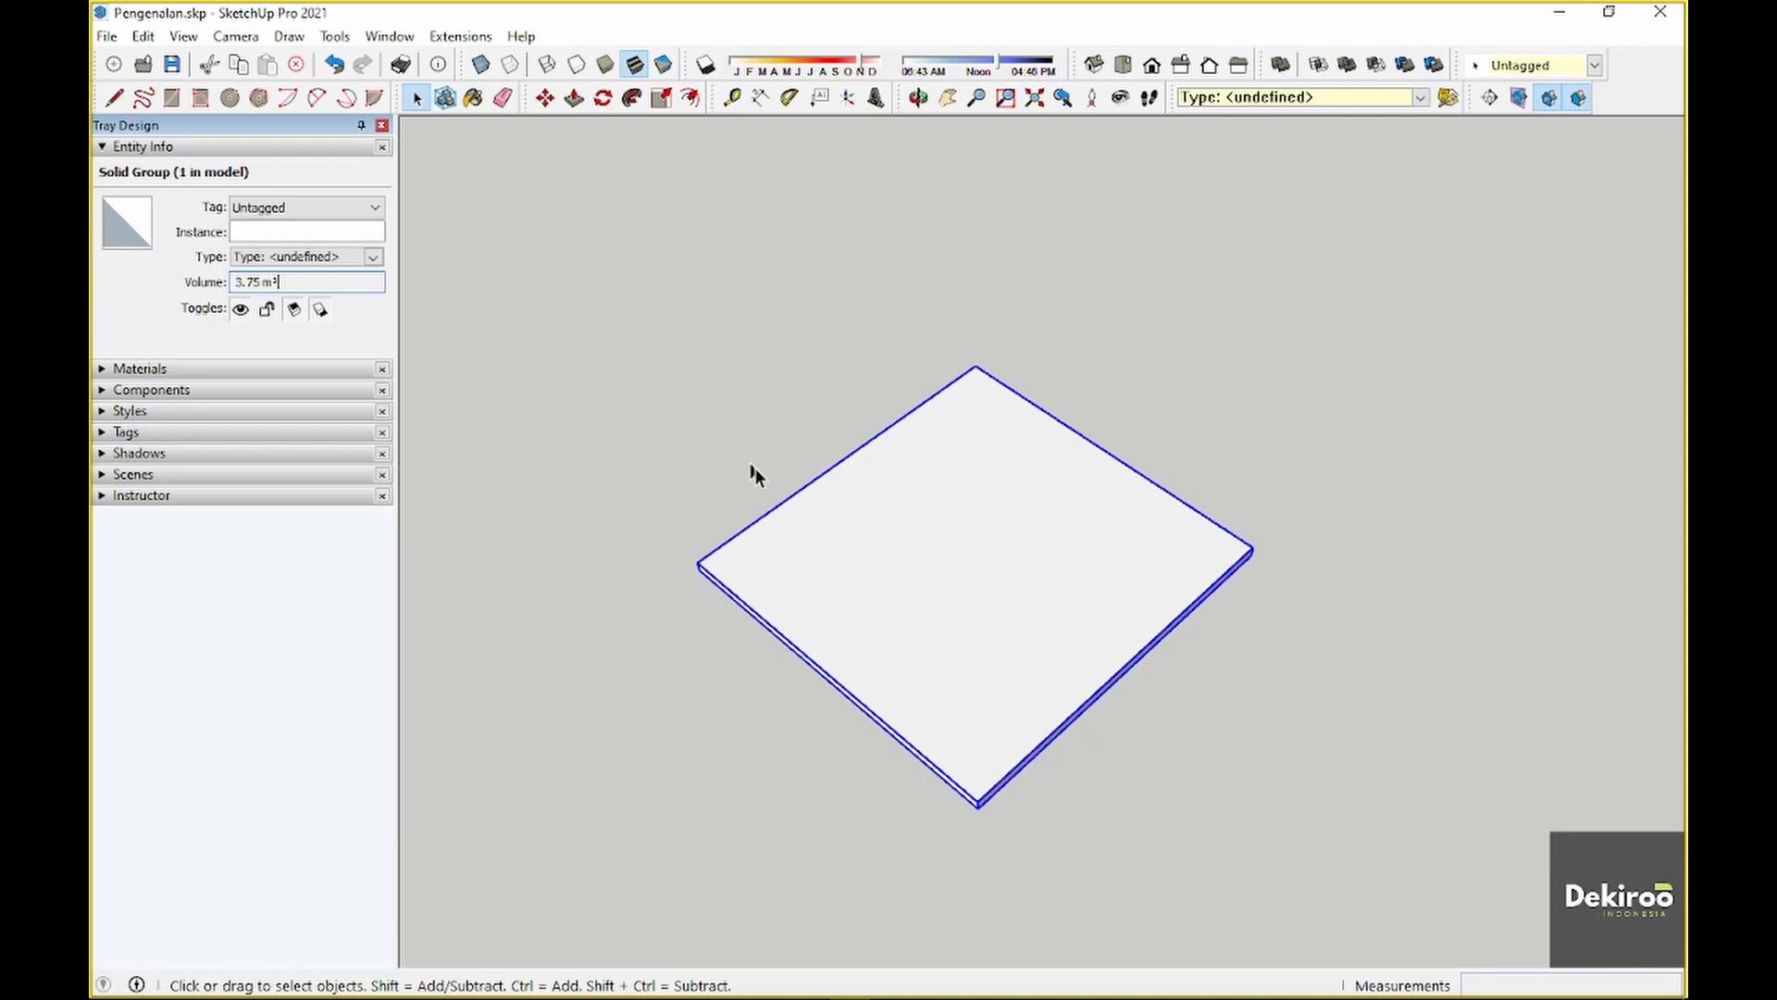
Draw a closed, stepped eight-sided outline on the ground beside the slab with the Line tool so it forms one large face
scroll(864, 621, "down", 5)
scroll(835, 567, "down", 3)
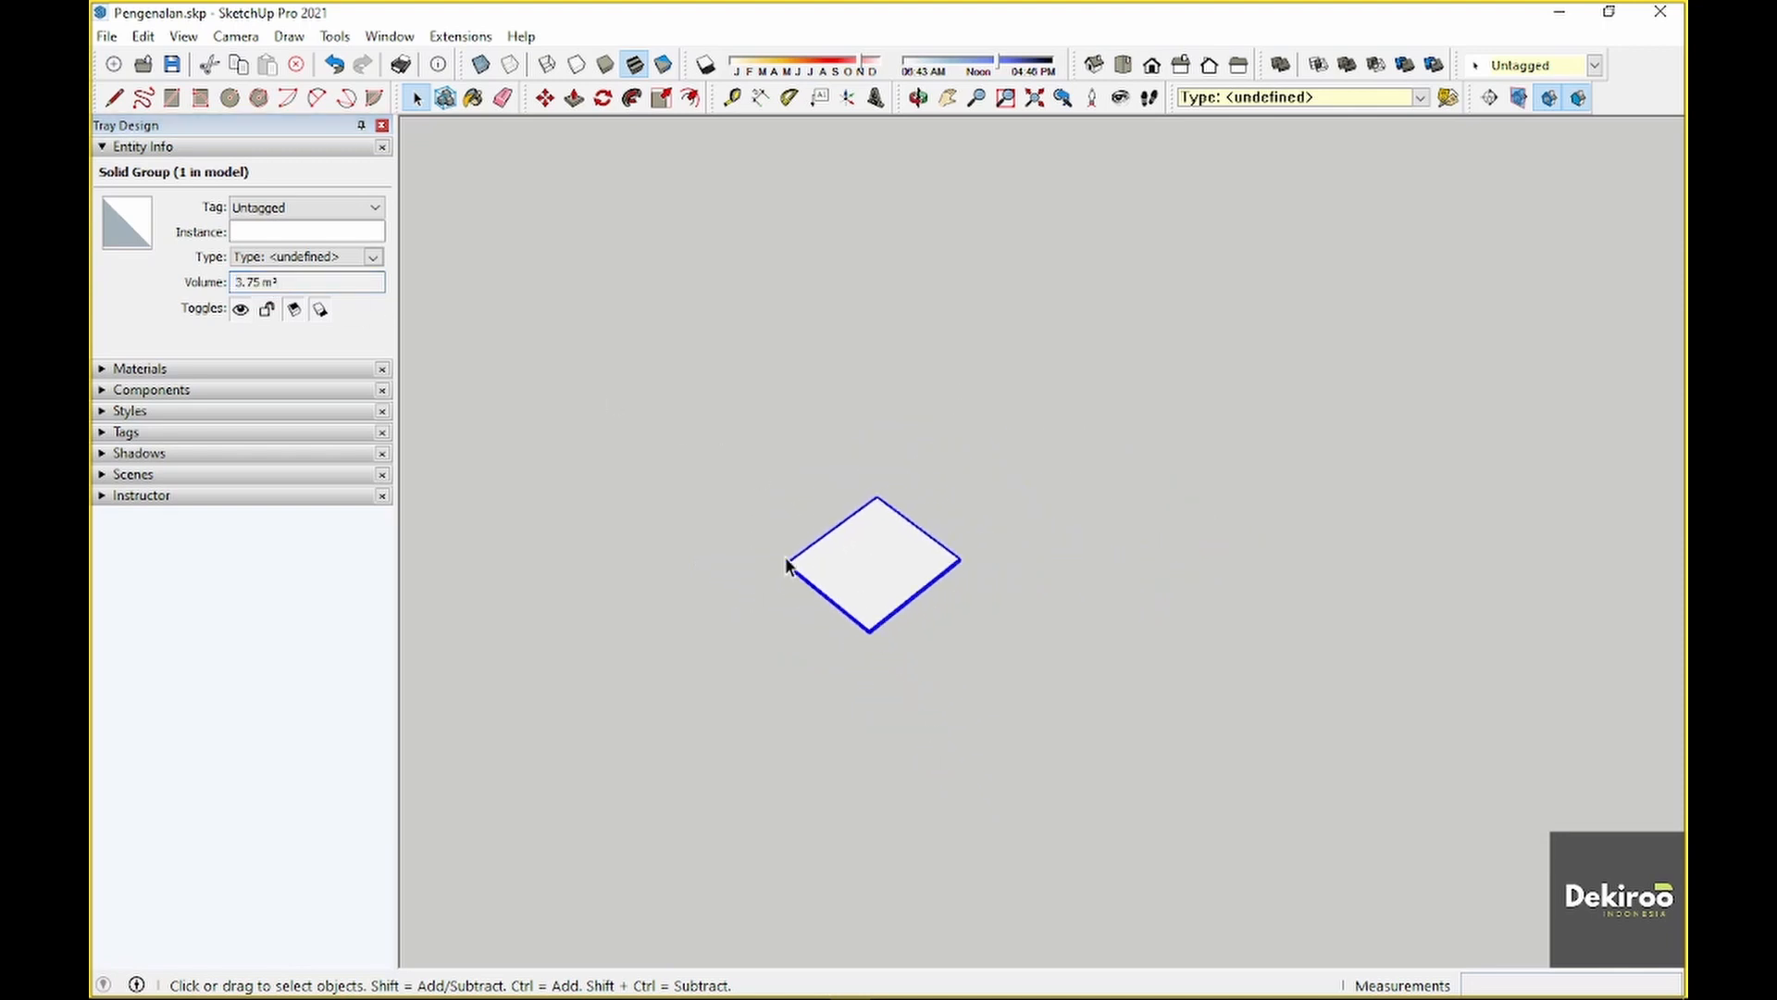
key("l")
left_click(951, 692)
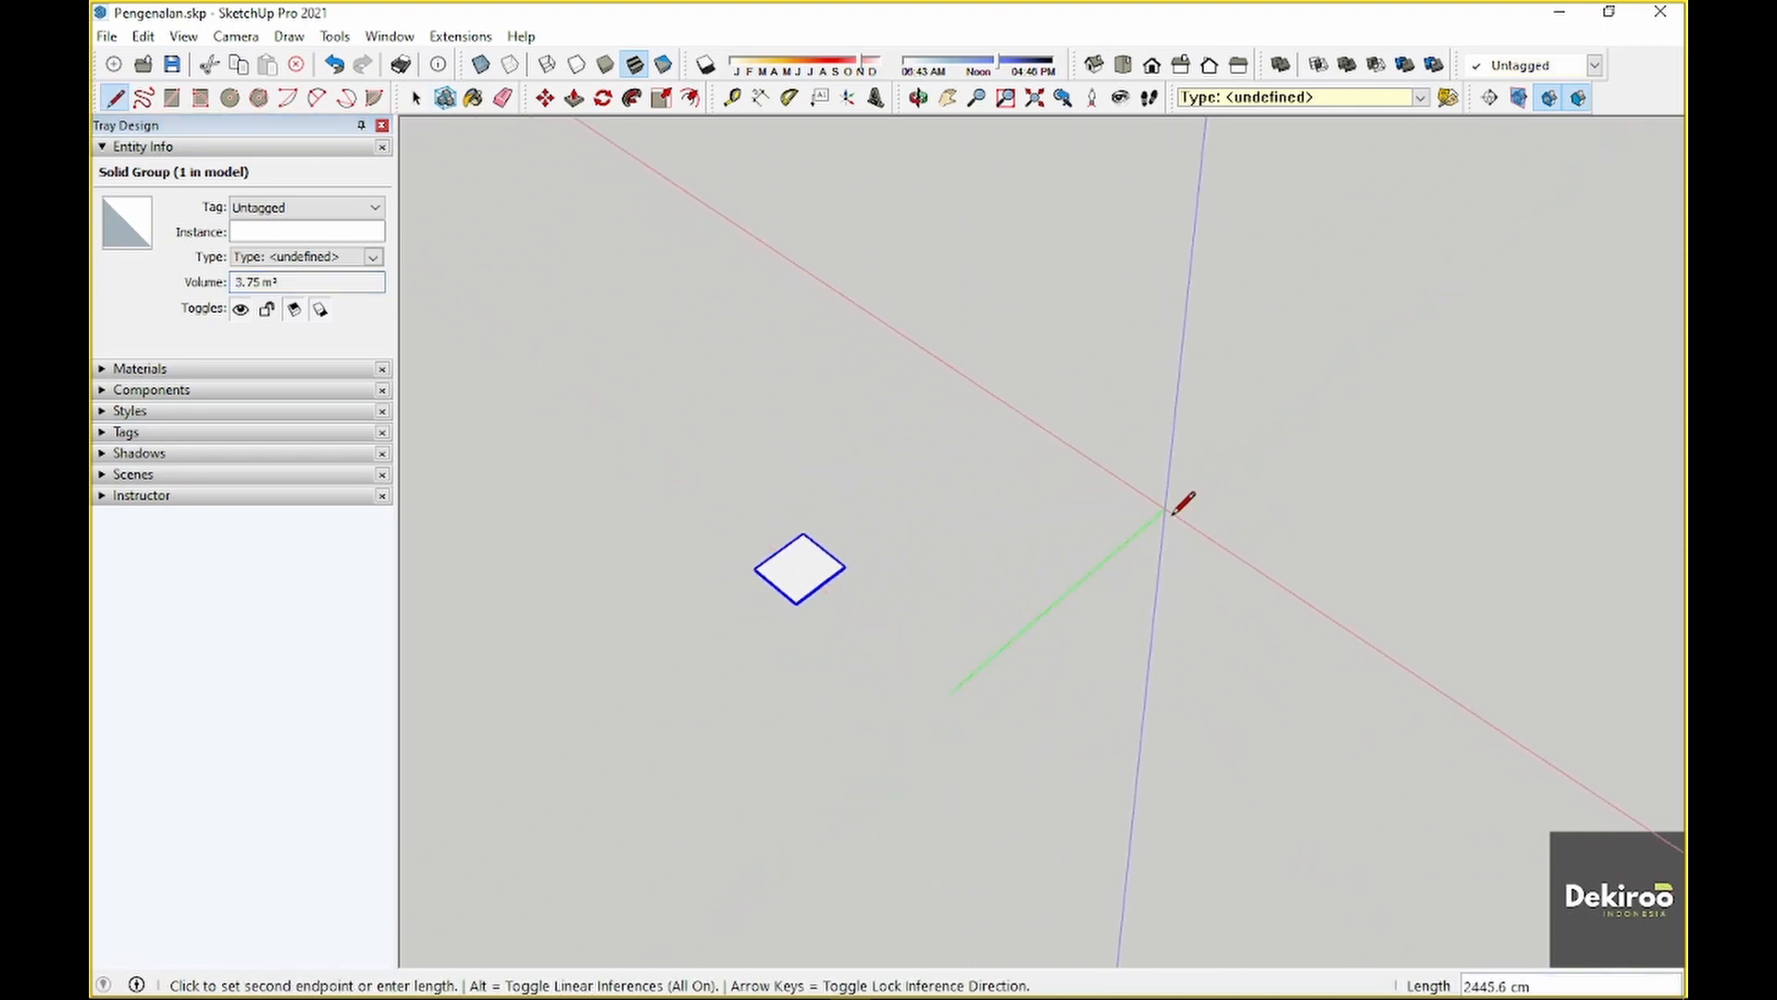
left_click(1168, 505)
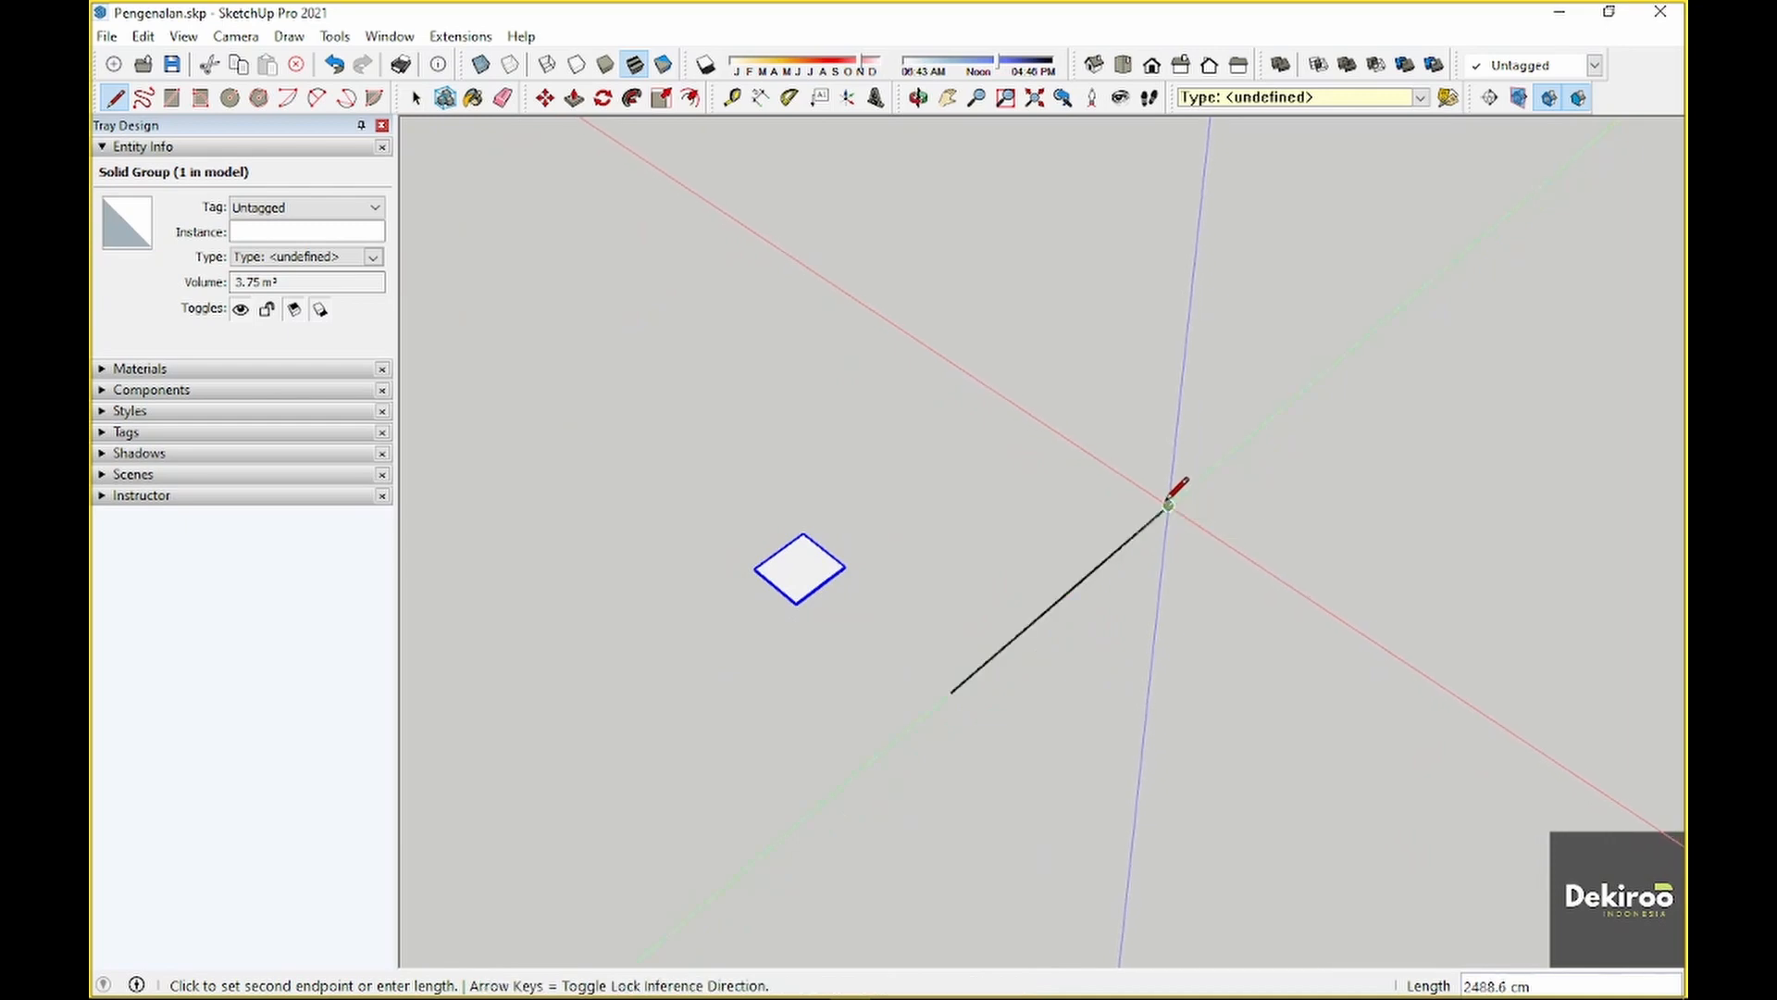
left_click(941, 357)
left_click(1144, 225)
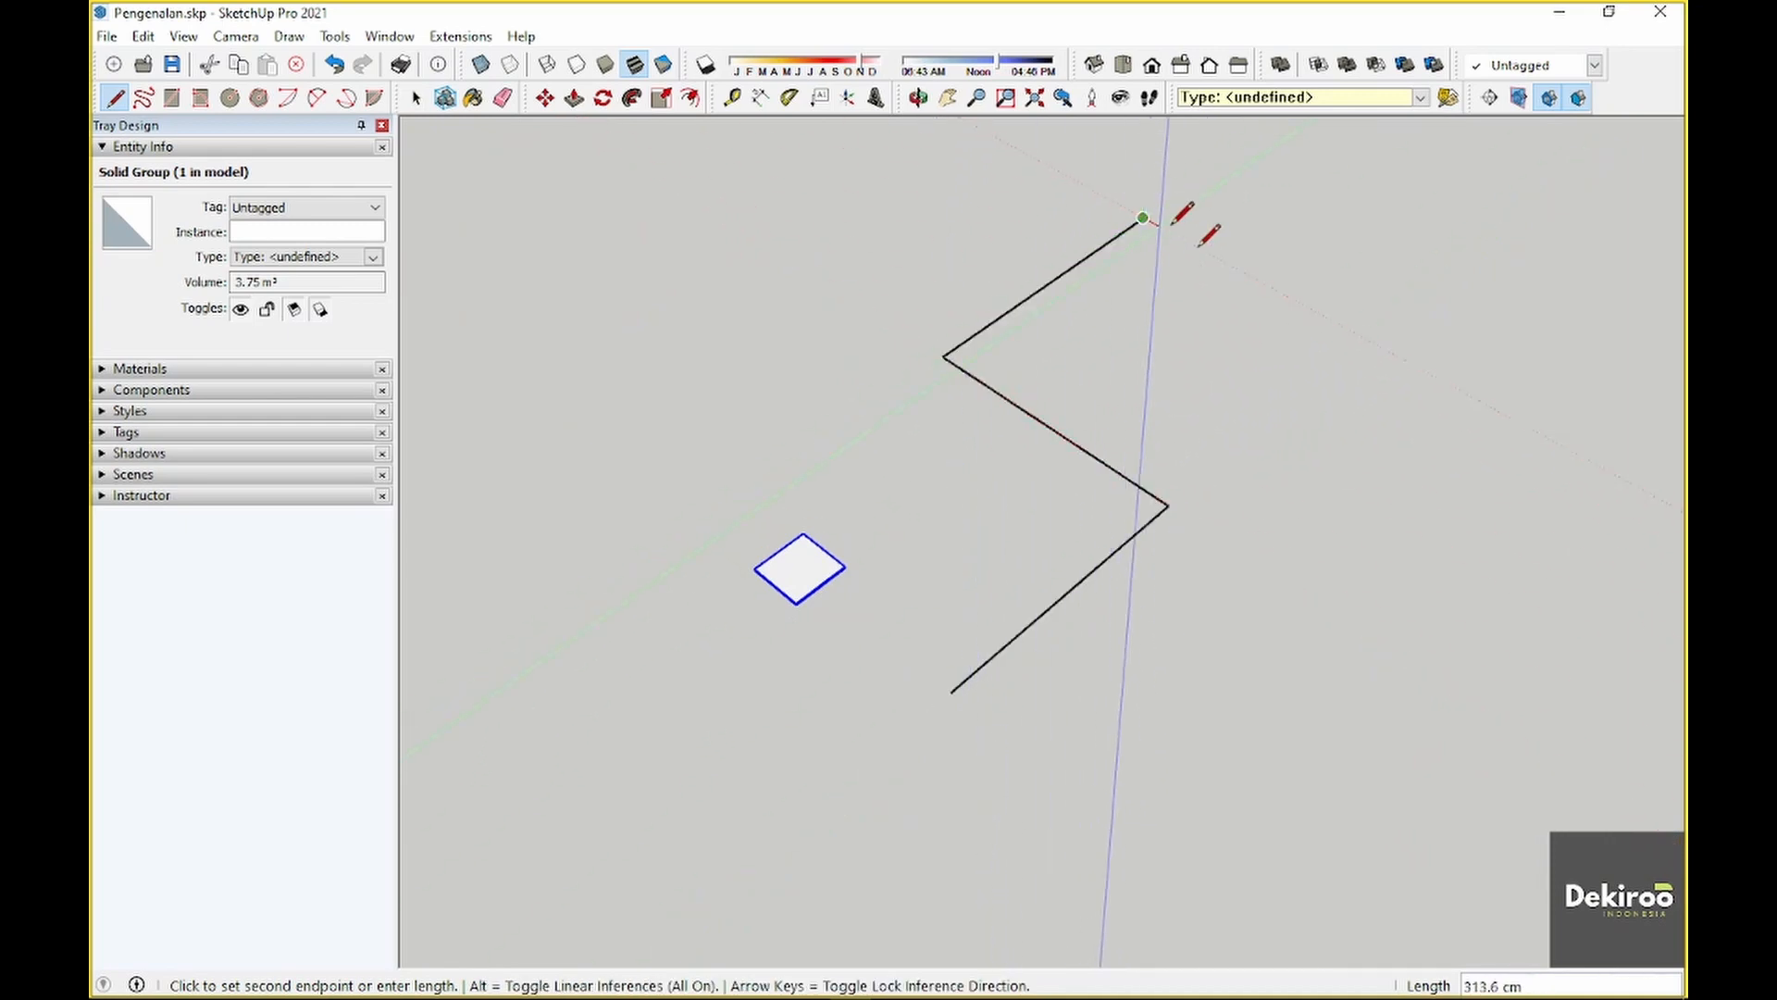
left_click(1430, 363)
middle_click_drag(1440, 349, 1060, 447)
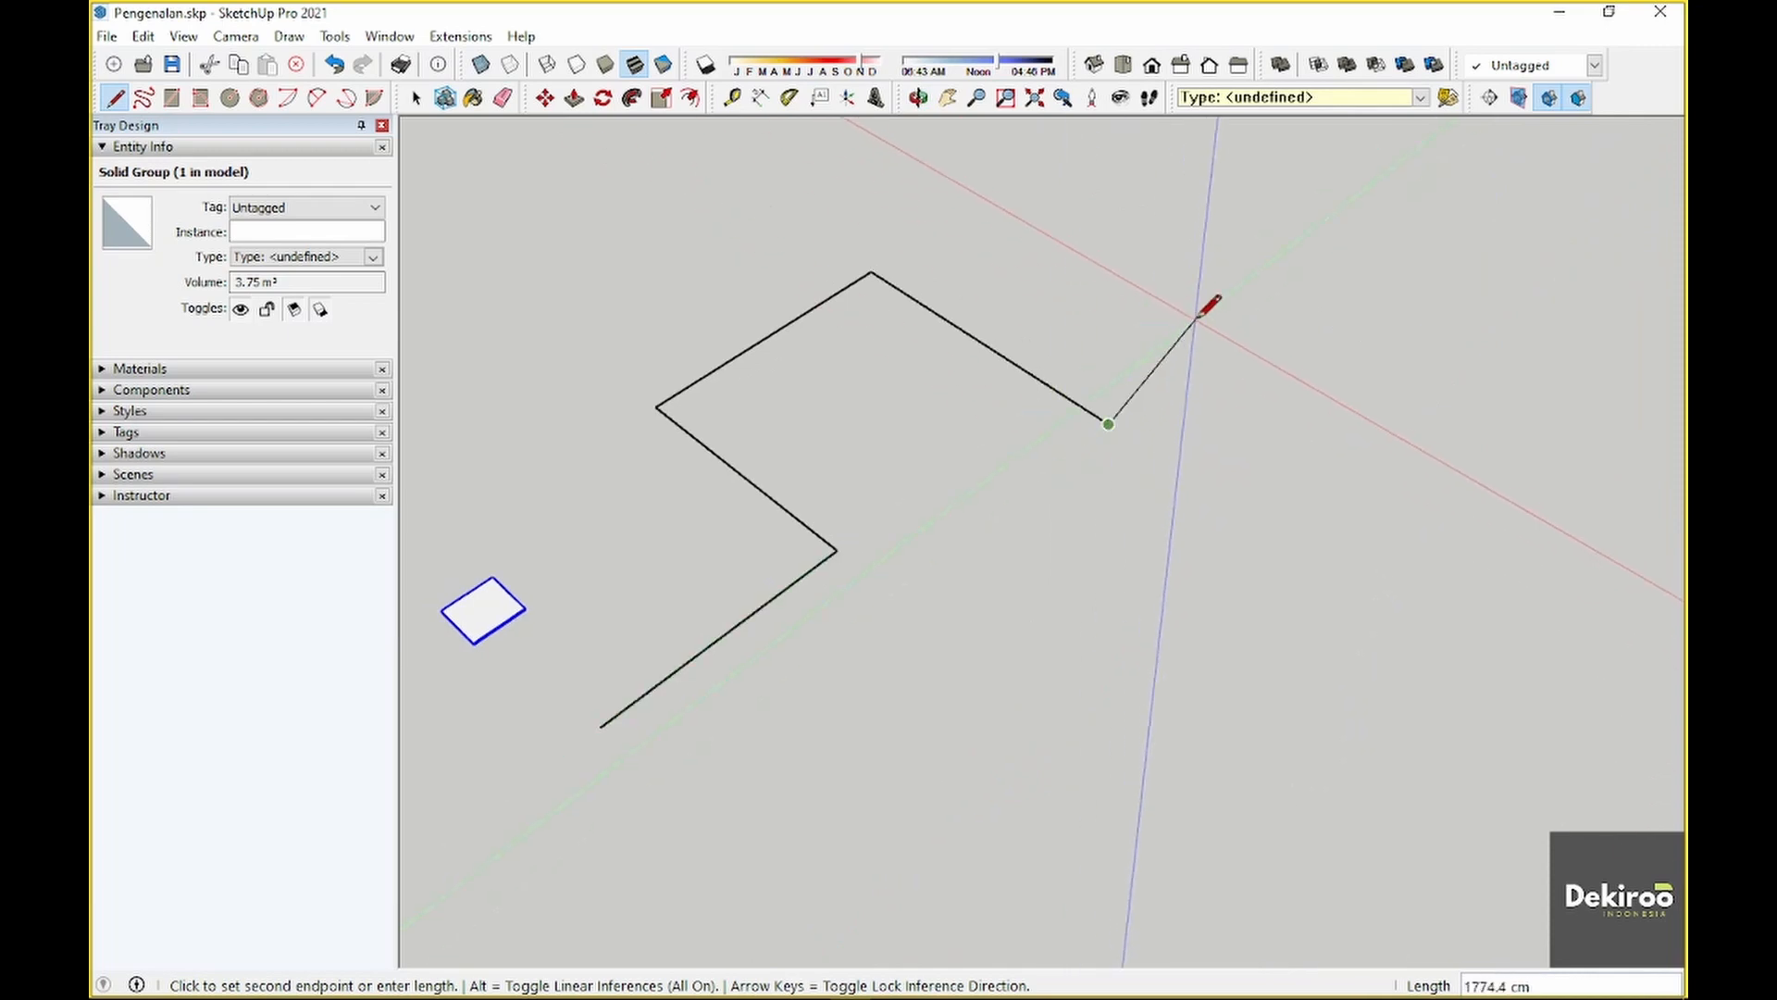
left_click(1258, 301)
left_click(1567, 485)
middle_click_drag(1472, 583, 1096, 844)
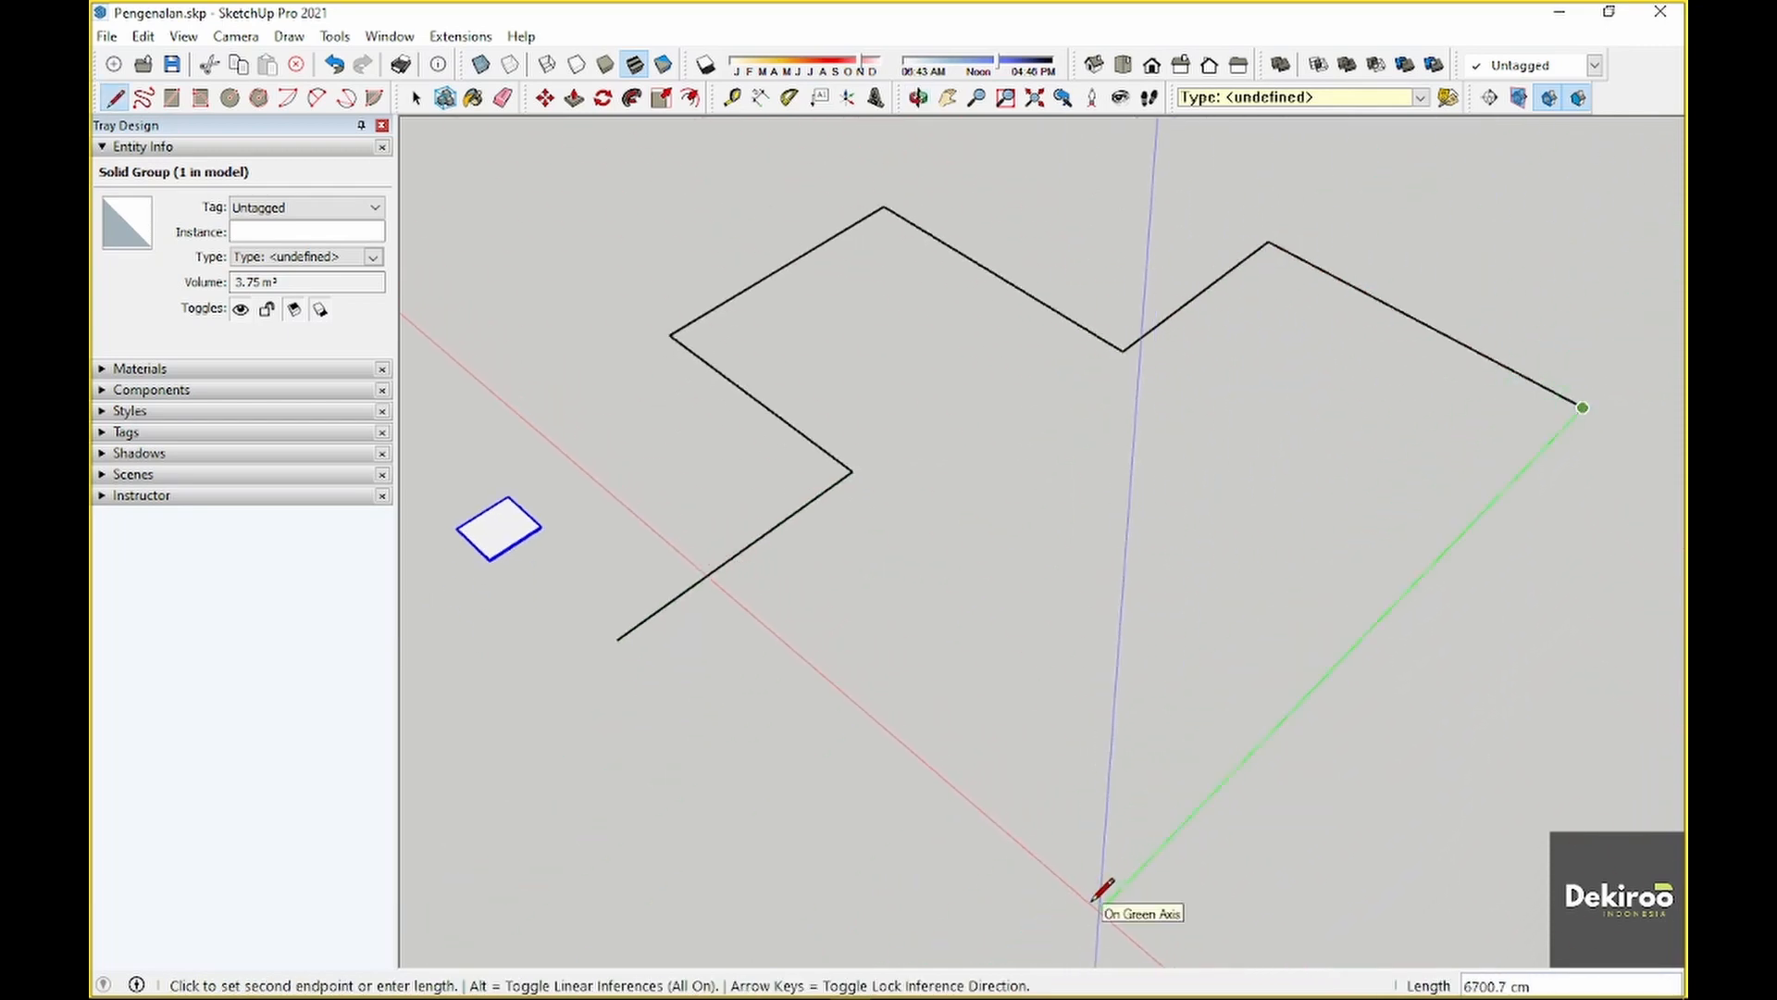
left_click(1100, 909)
left_click(619, 637)
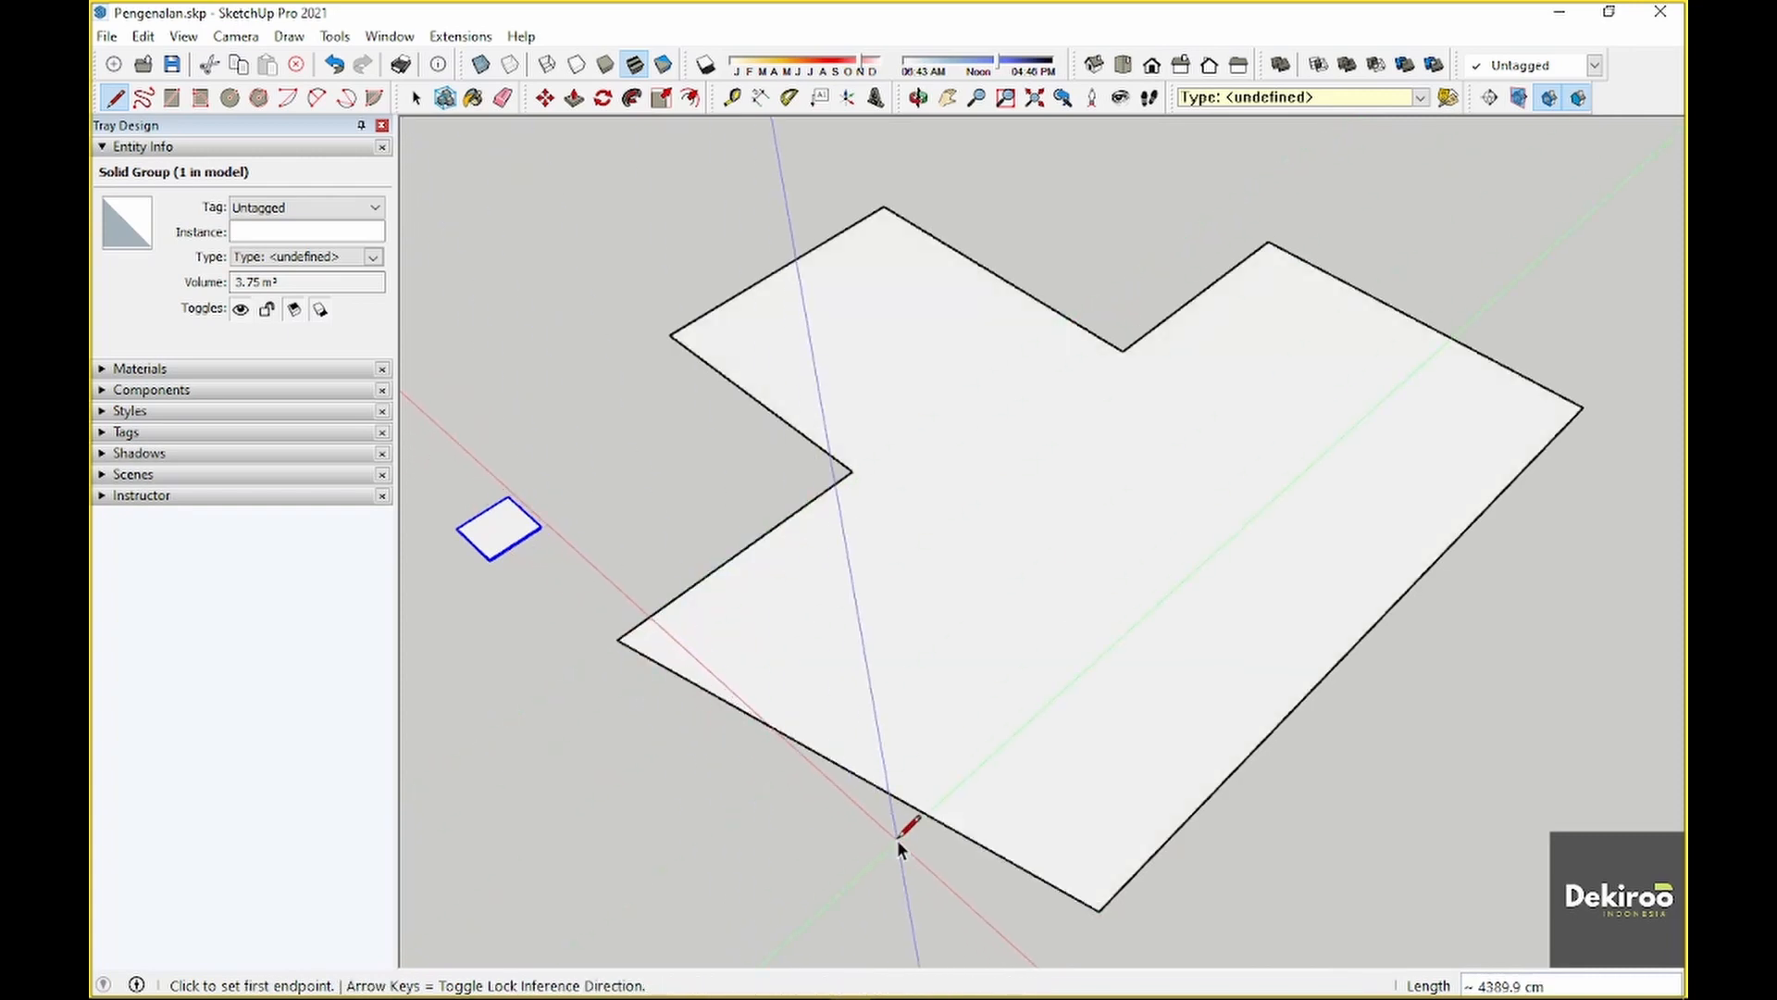
Select the large stepped face and read its area in Entity Info
key("space")
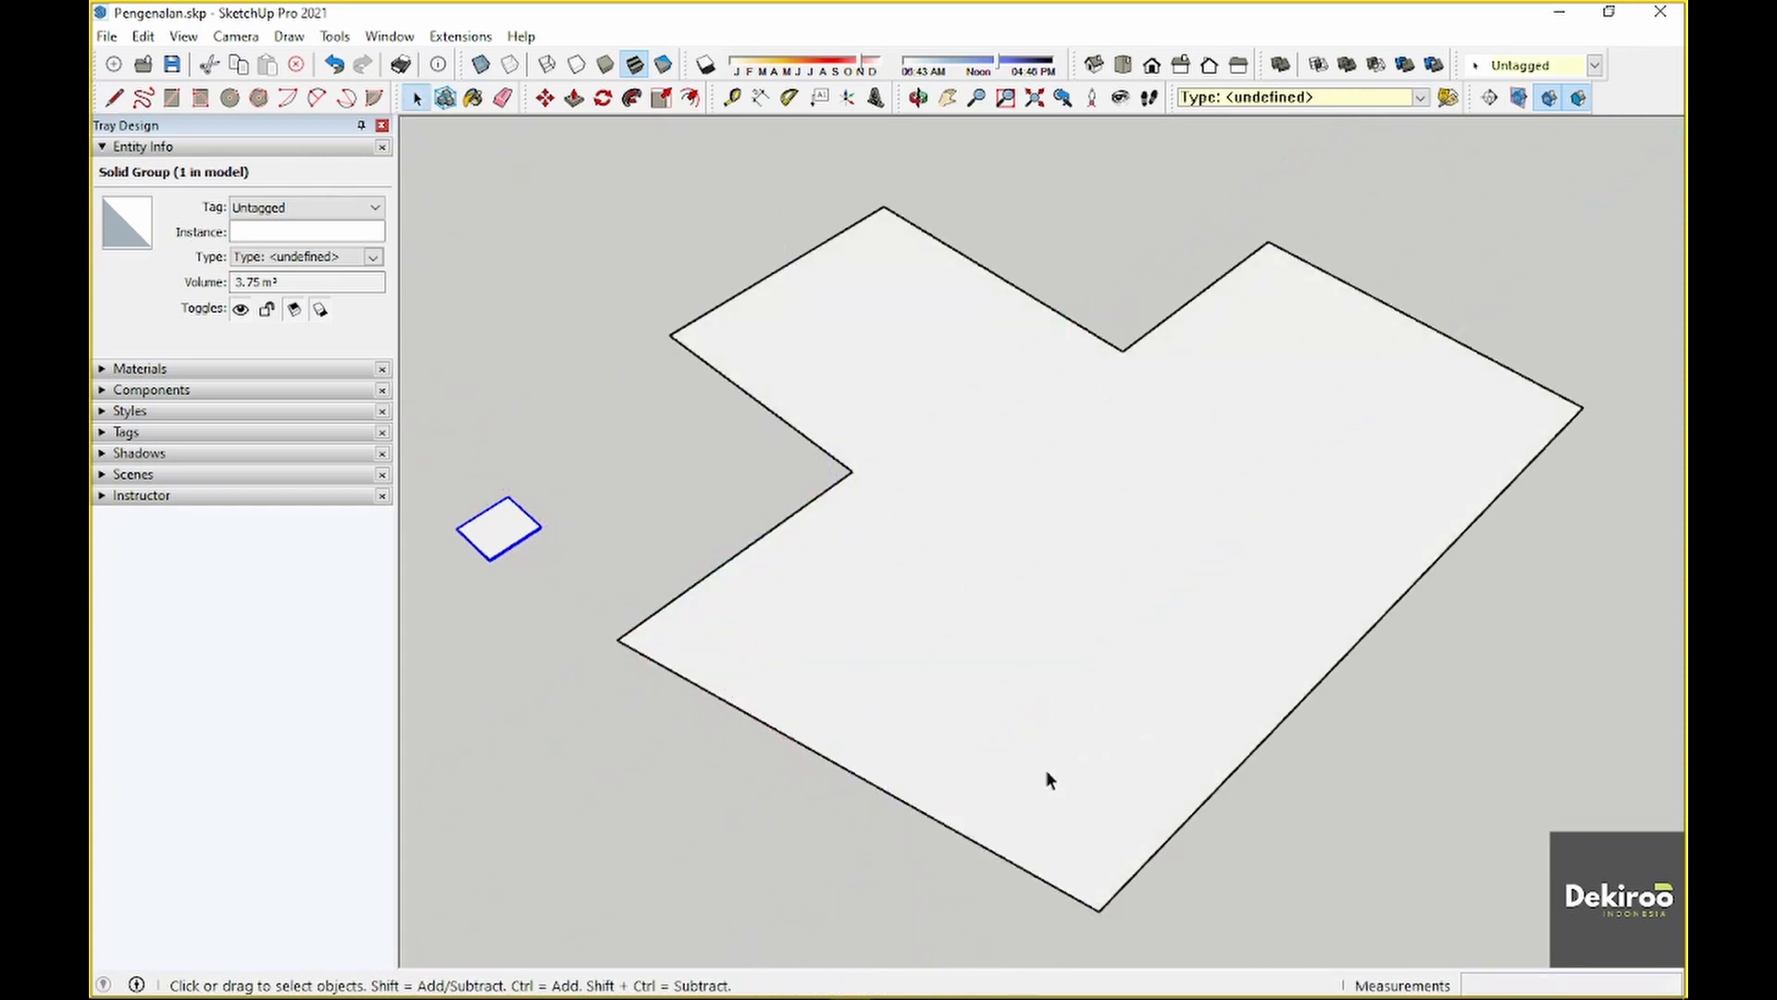
left_click(1074, 715)
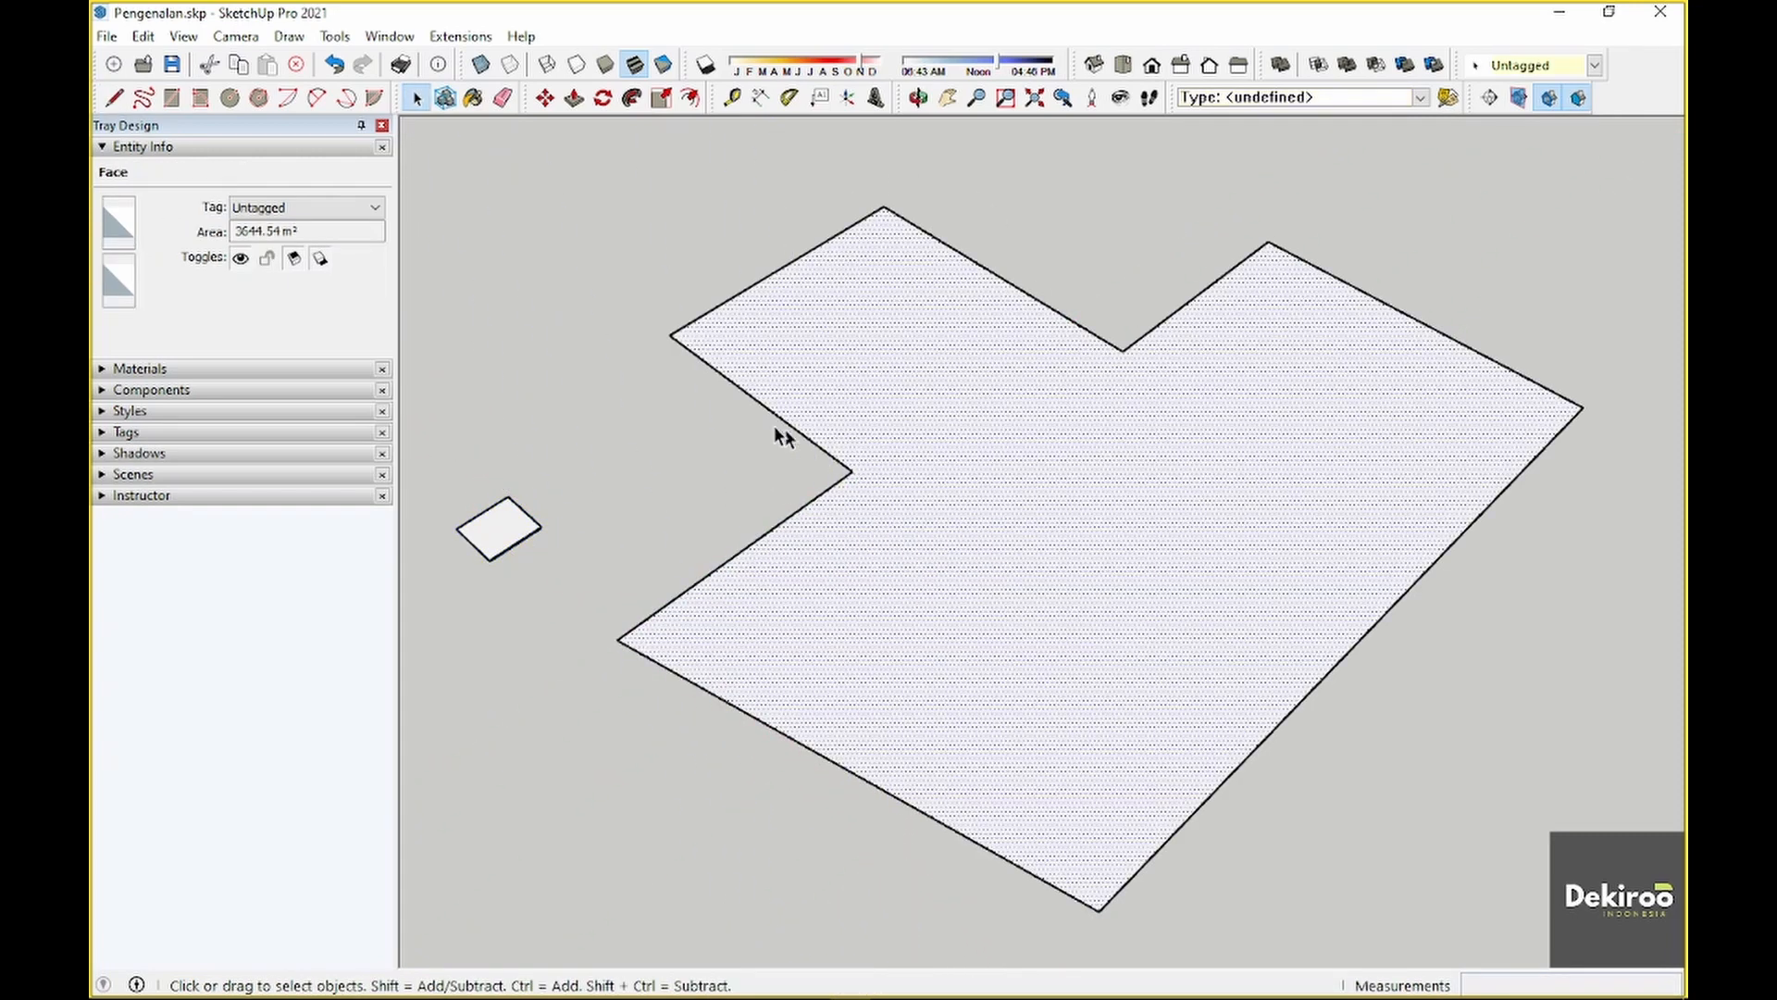
left_click_drag(310, 233, 230, 246)
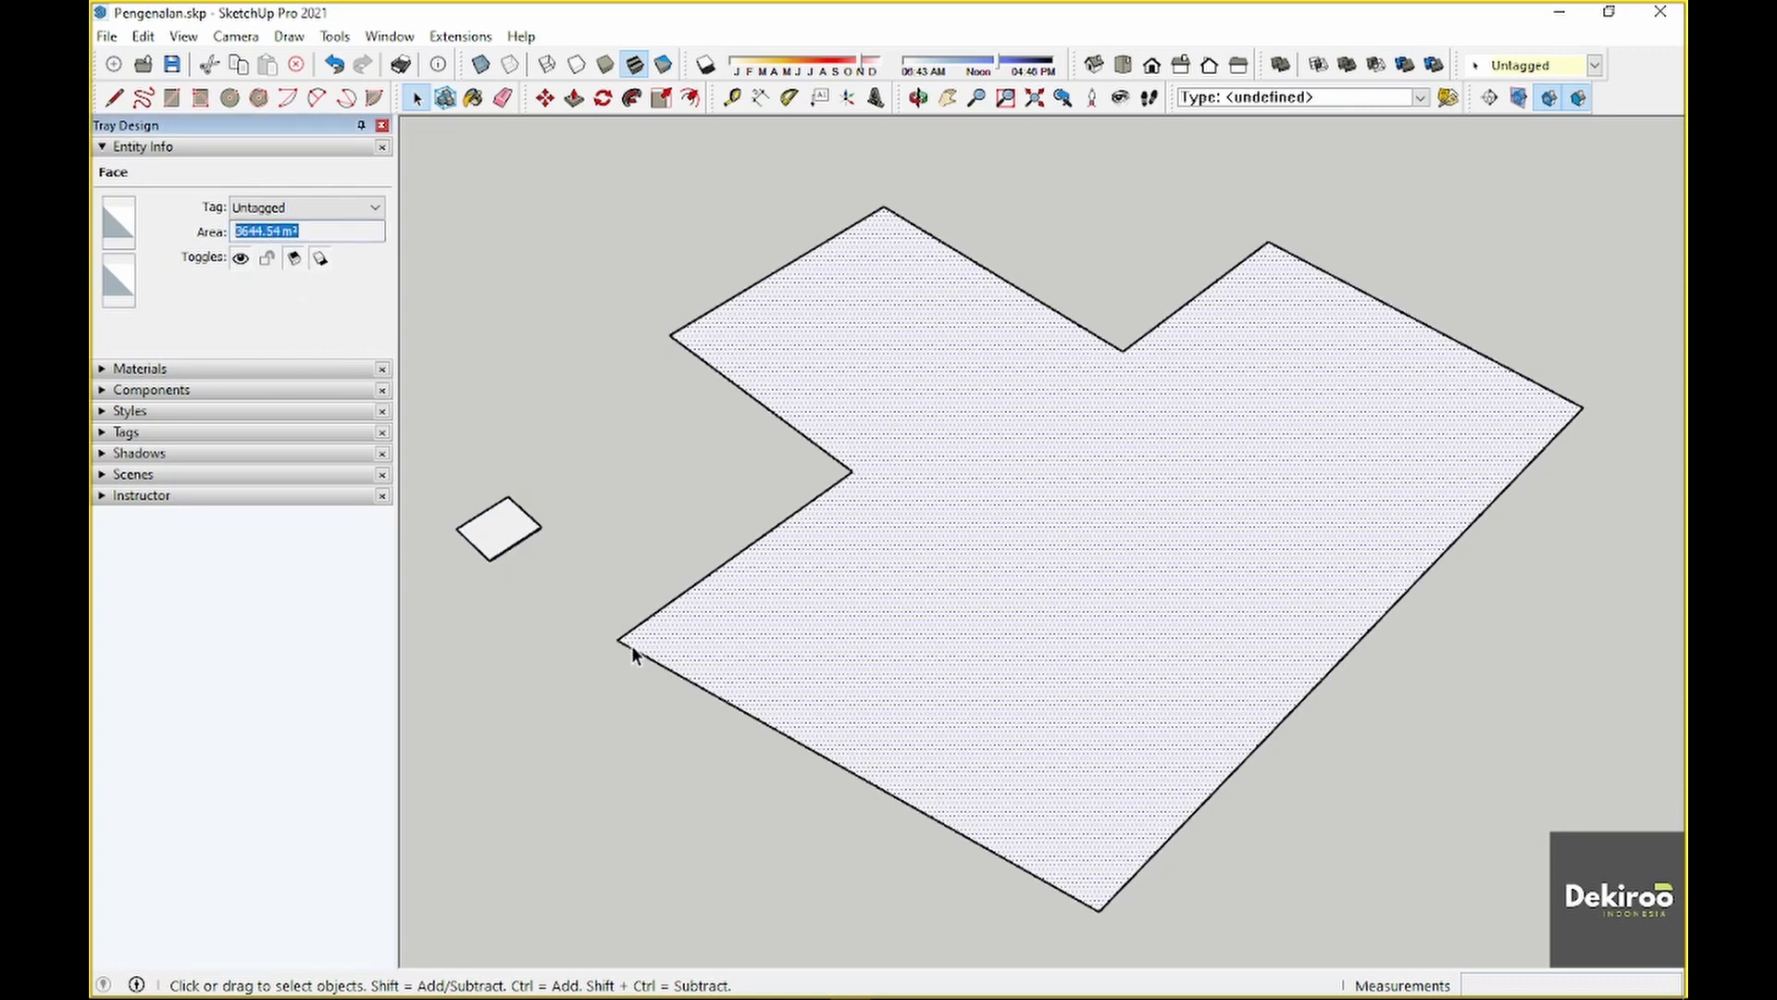
left_click(635, 715)
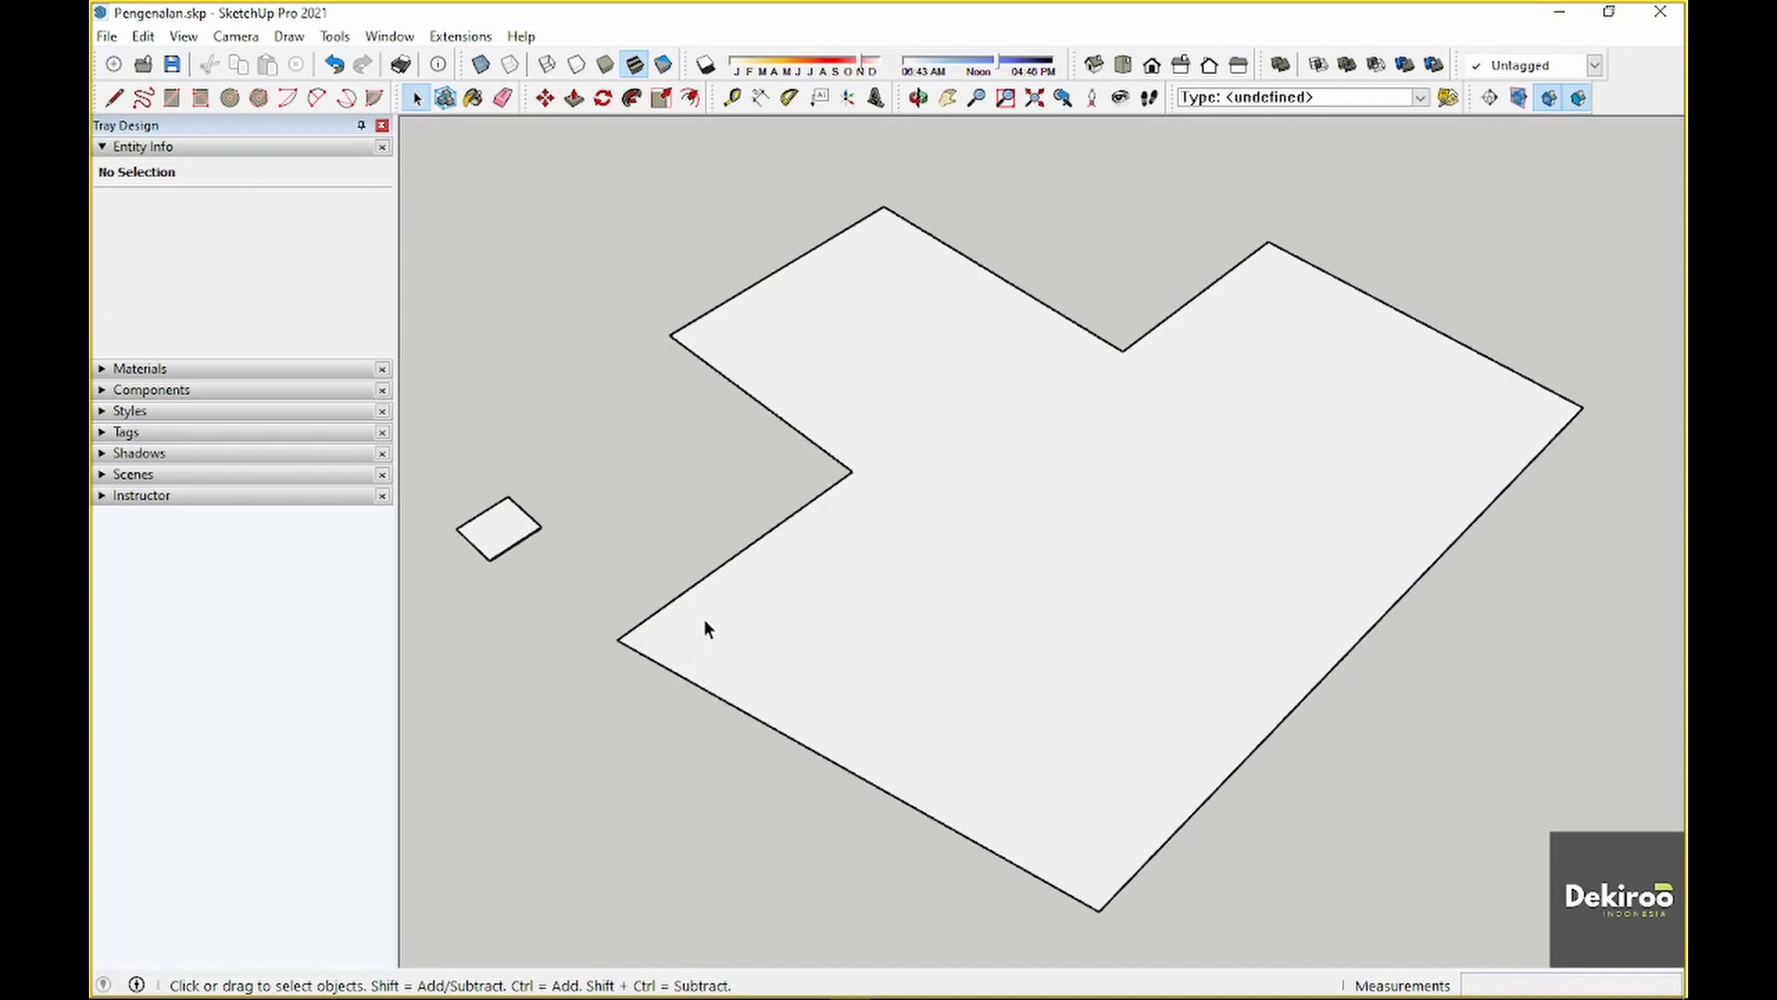
left_click(794, 618)
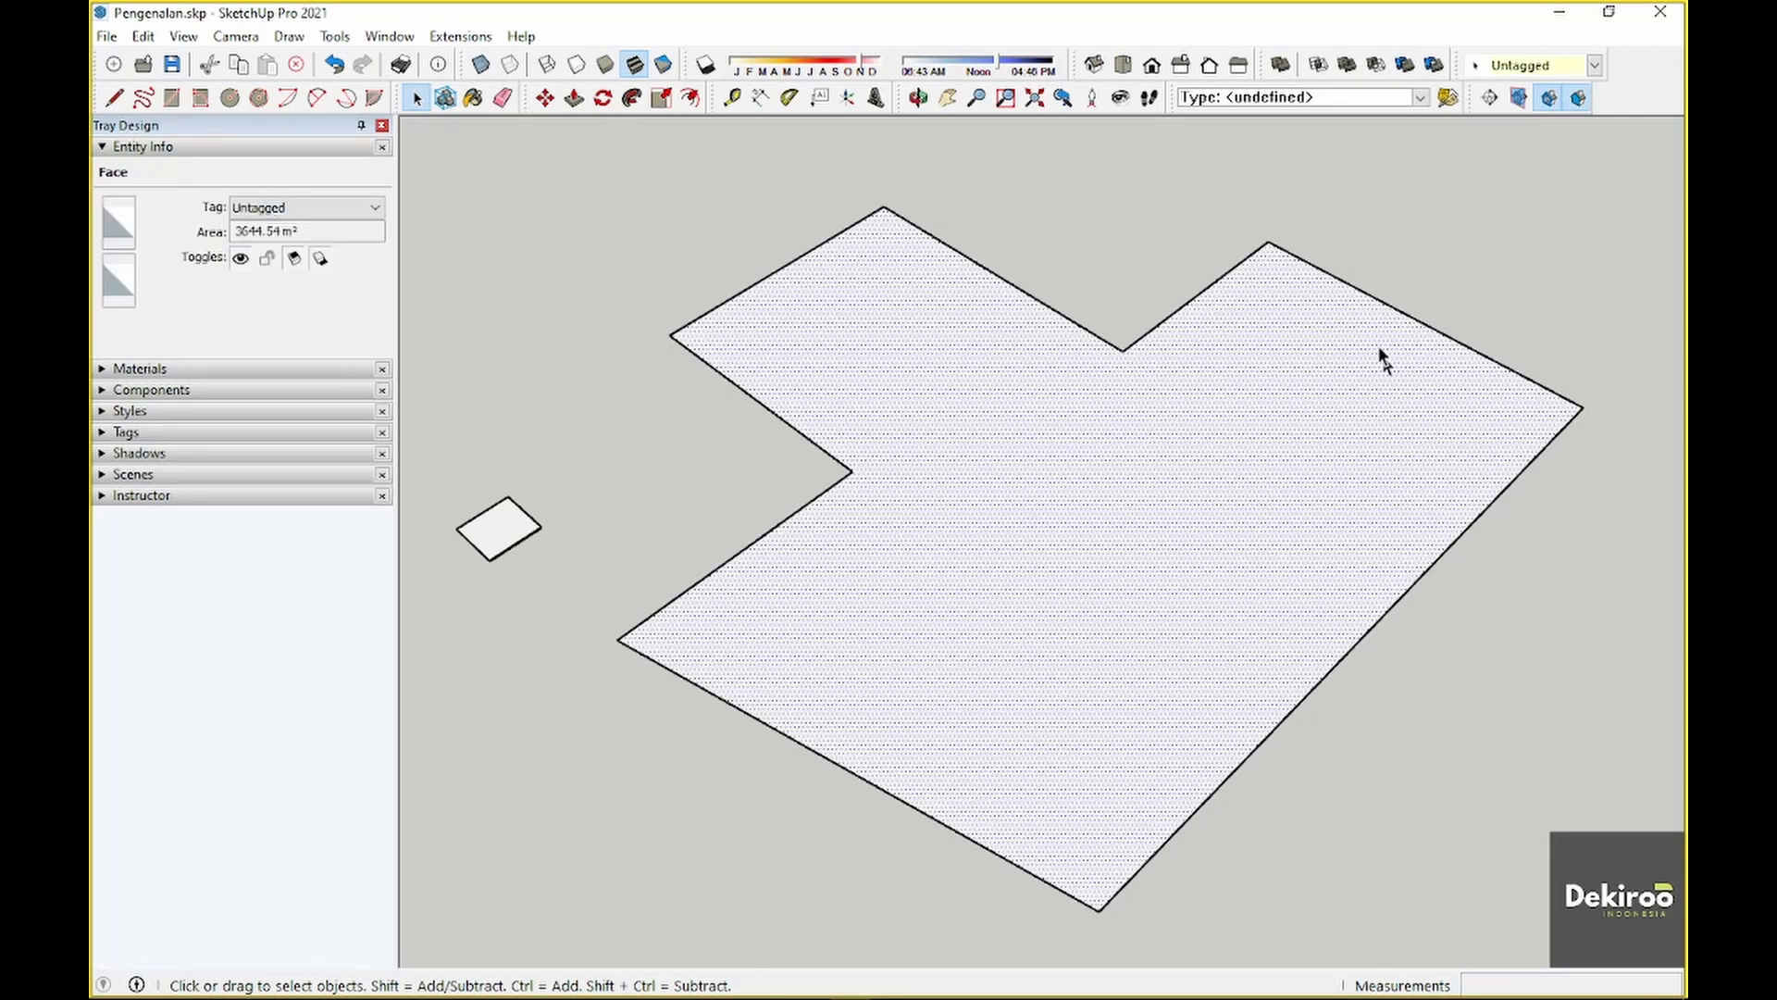
key("p")
left_click(931, 535)
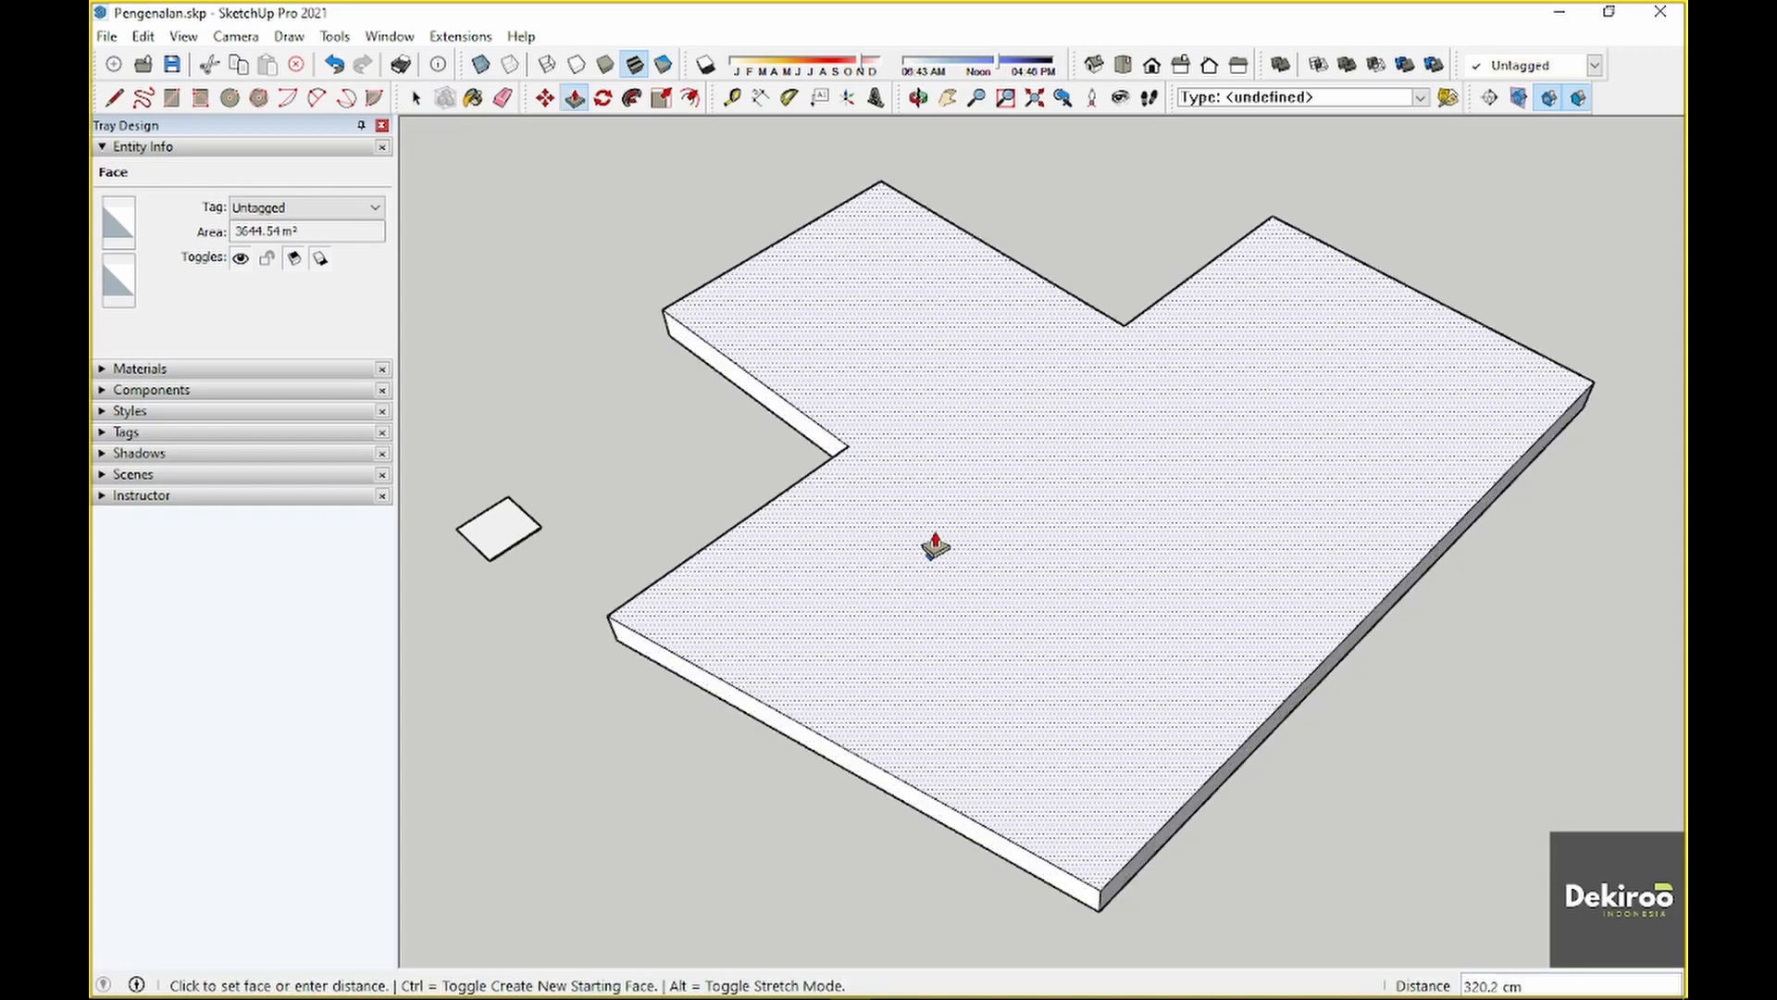
key("Escape")
key("space")
left_click(896, 546)
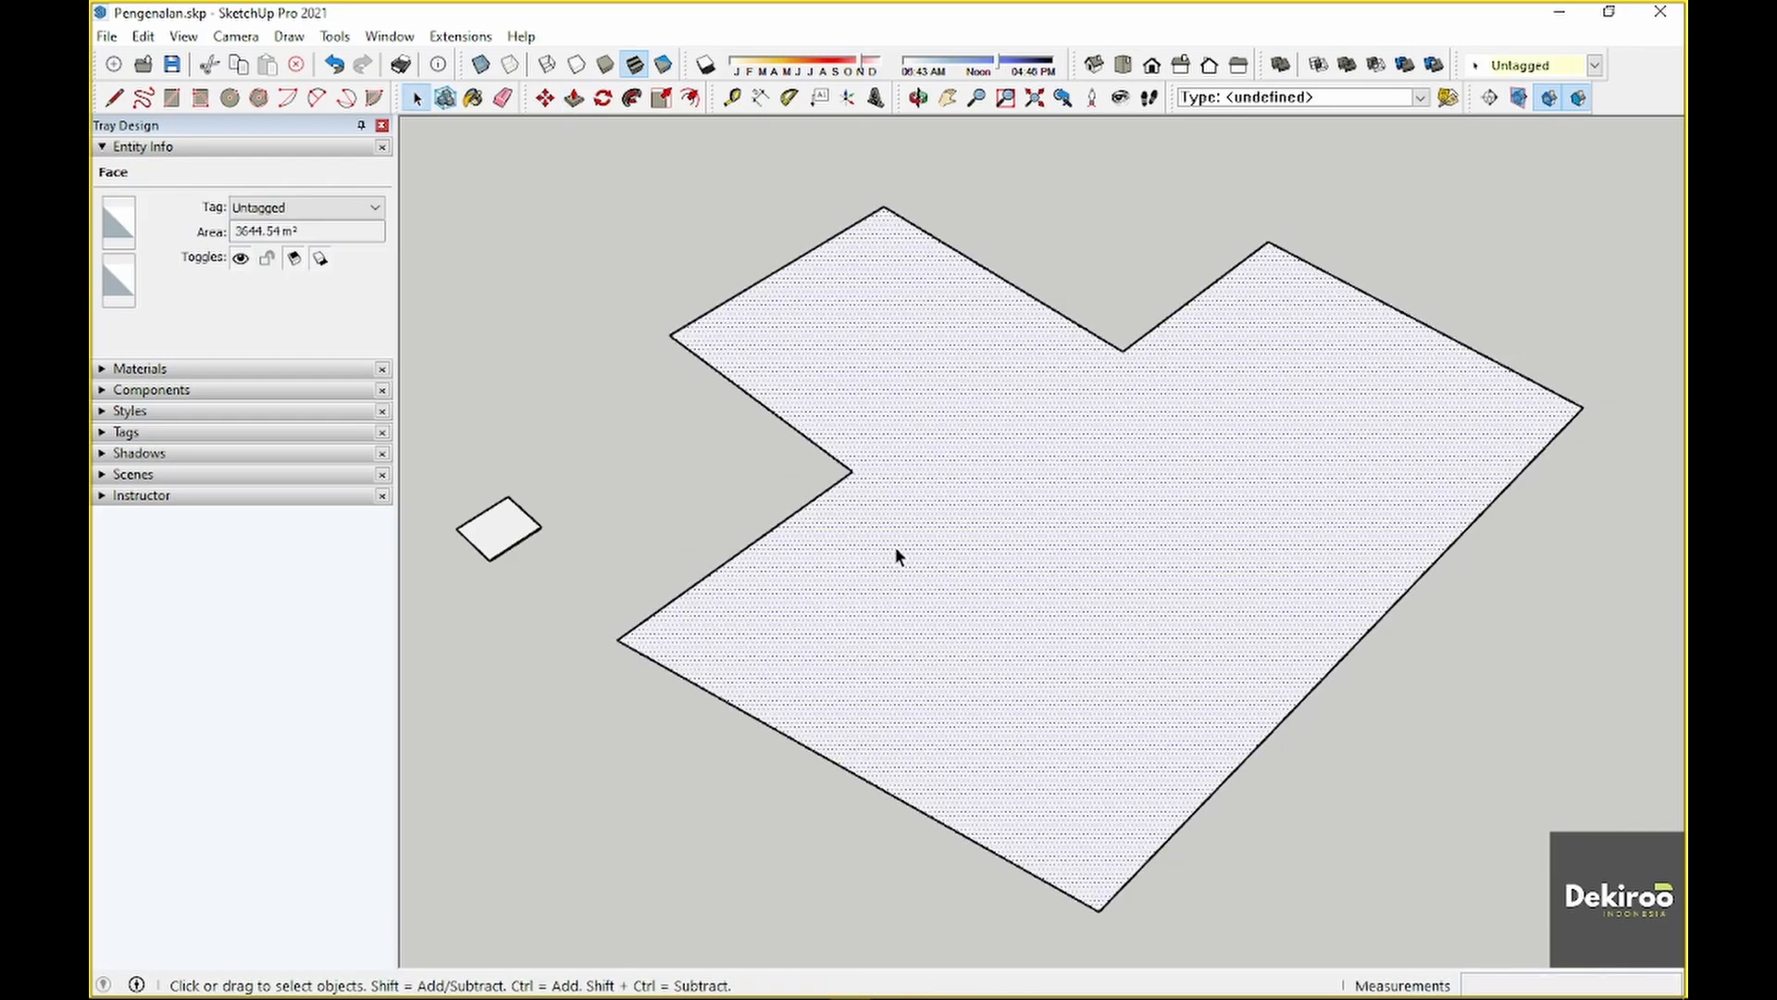
key("p")
left_click(894, 553)
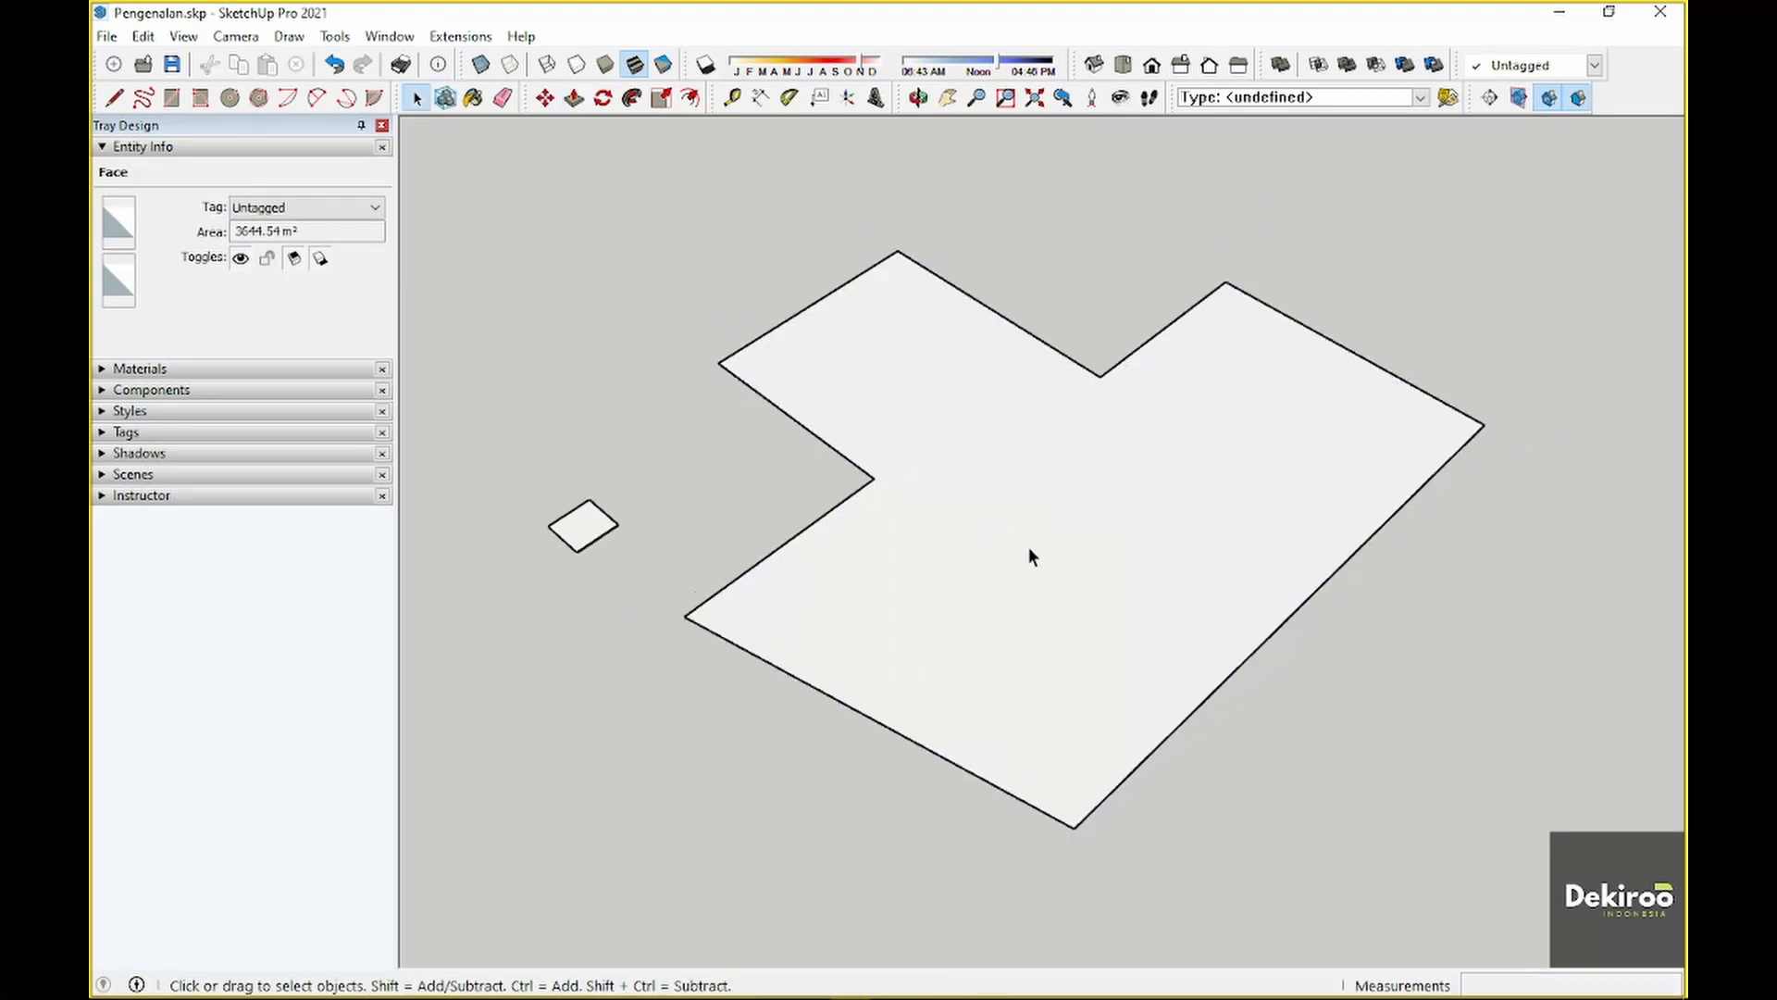
Delete the large stepped face together with its edges, leaving only the slab group
scroll(1030, 548, "down", 1)
double_click(996, 514)
key("Delete")
scroll(621, 527, "up", 4)
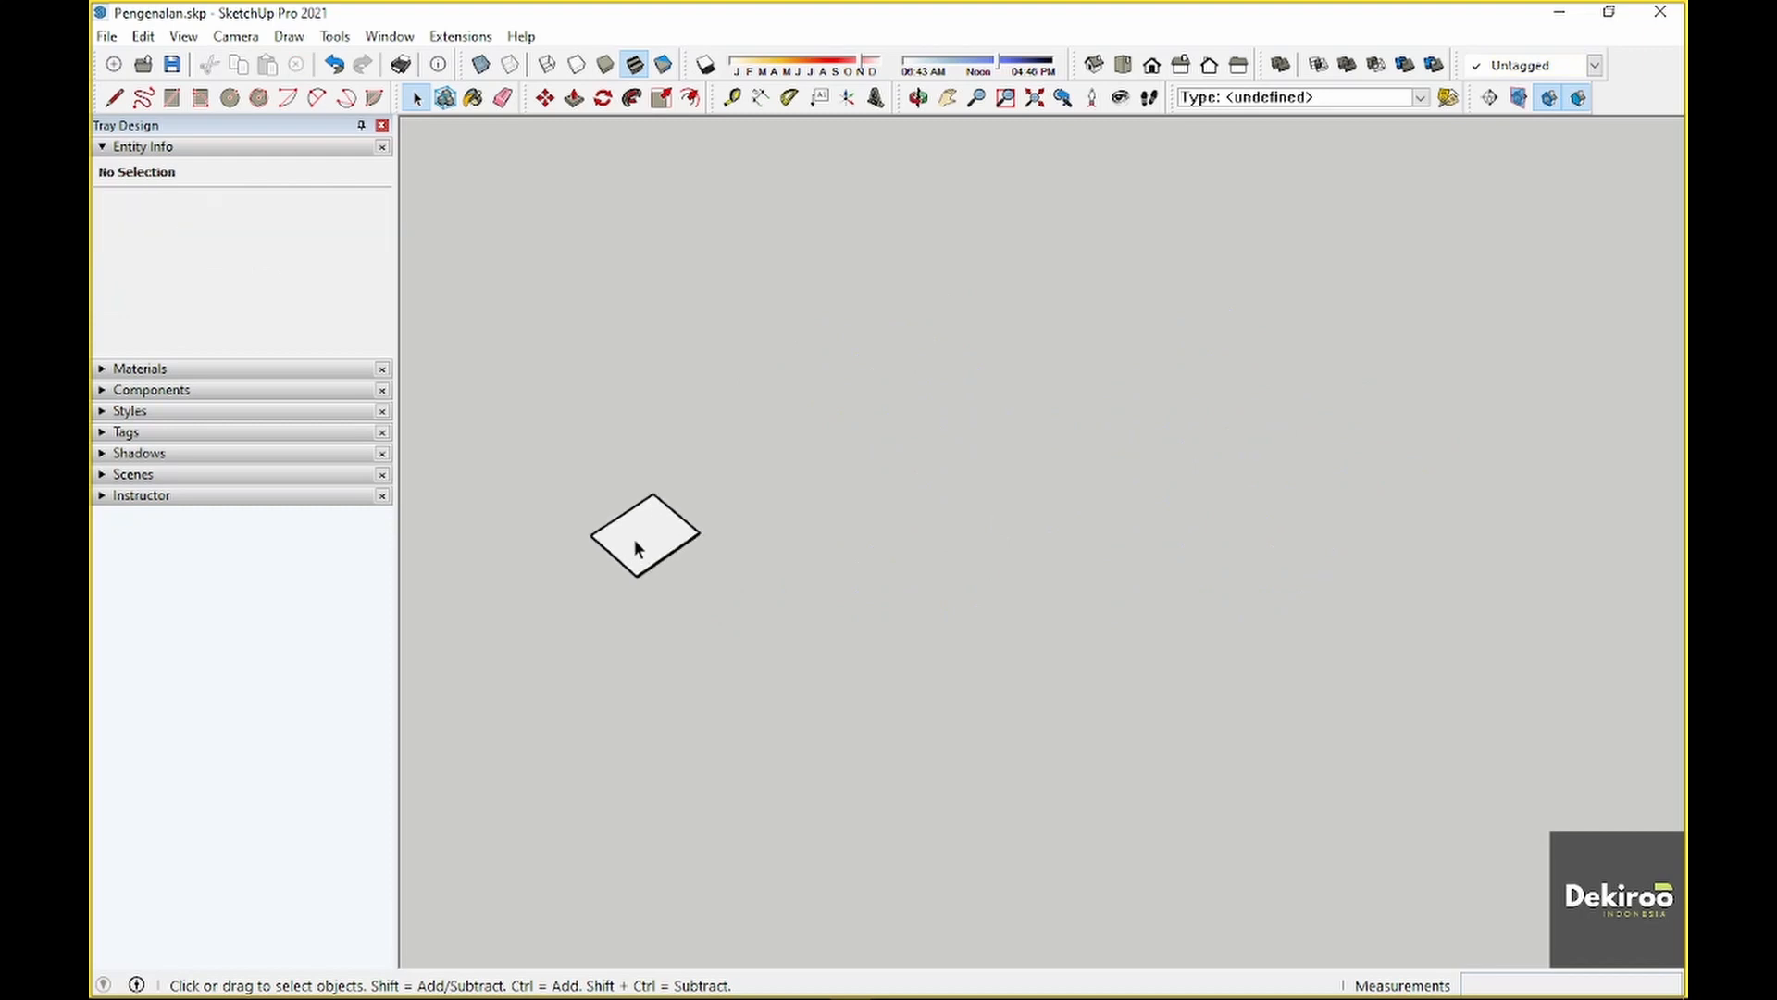
scroll(635, 547, "up", 2)
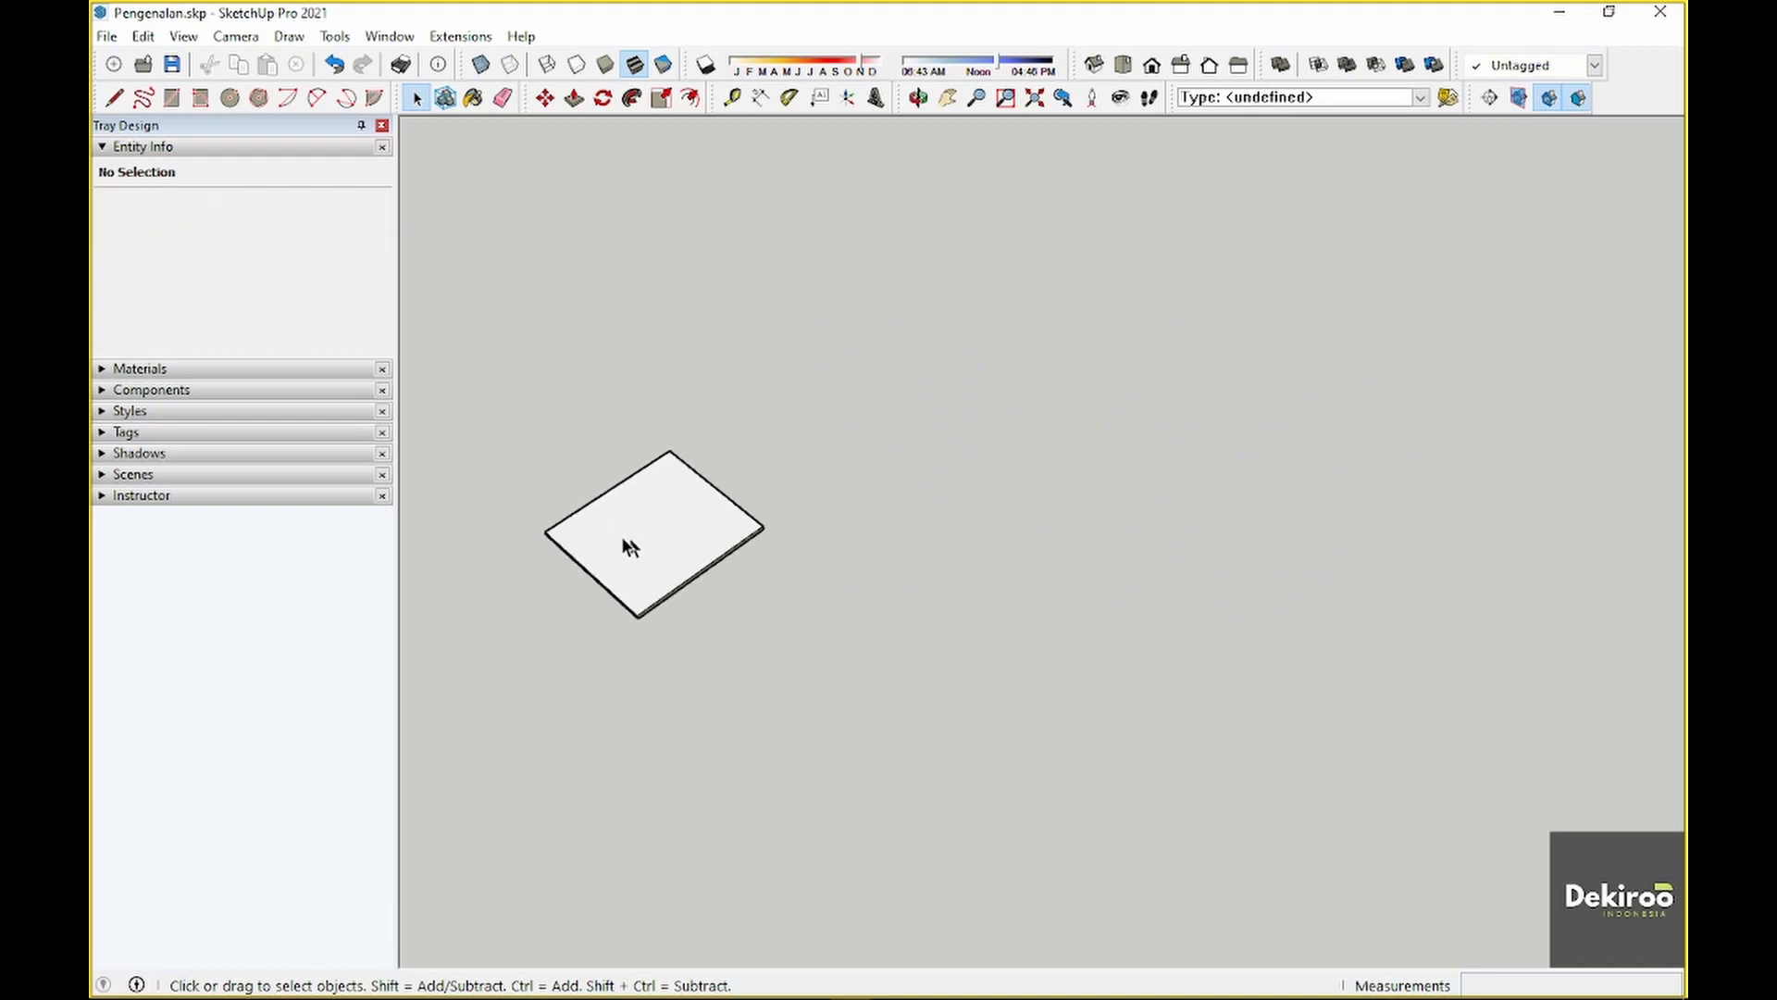
Show the Metal materials in place of Entity Info and open the slab's group for editing
left_click(114, 149)
left_click(129, 170)
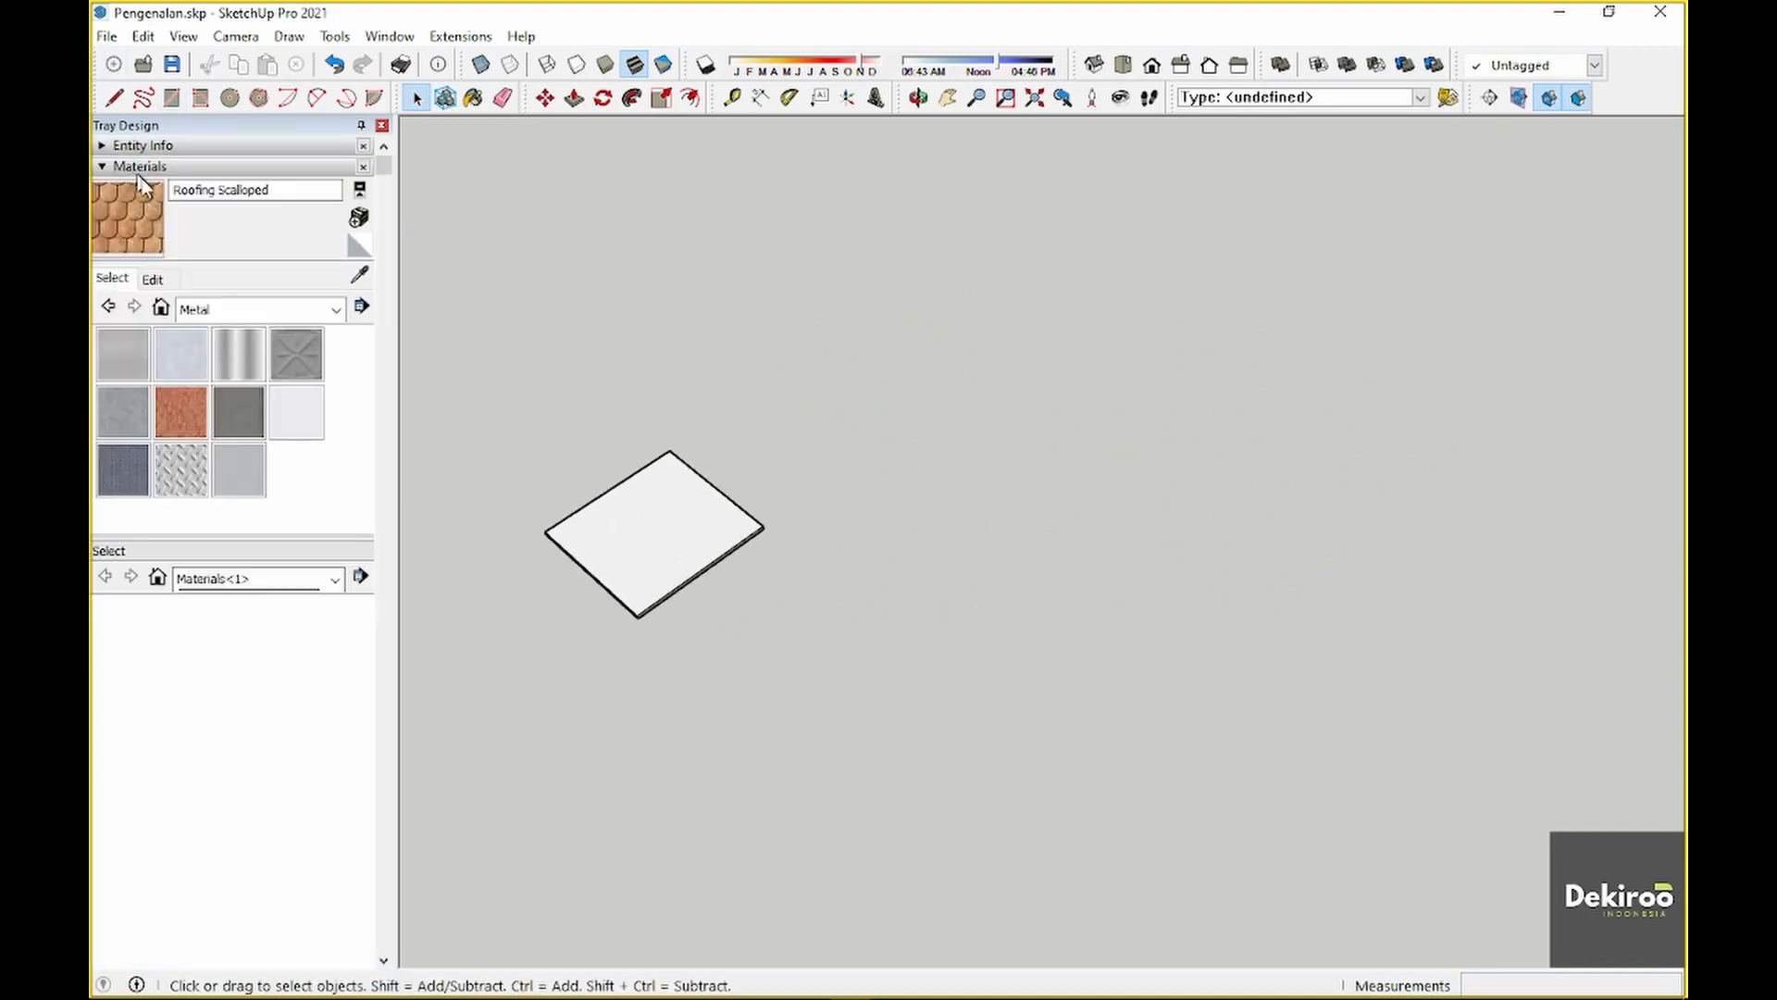
scroll(593, 510, "up", 1)
middle_click_drag(593, 510, 953, 428, "shift")
scroll(1024, 516, "up", 3)
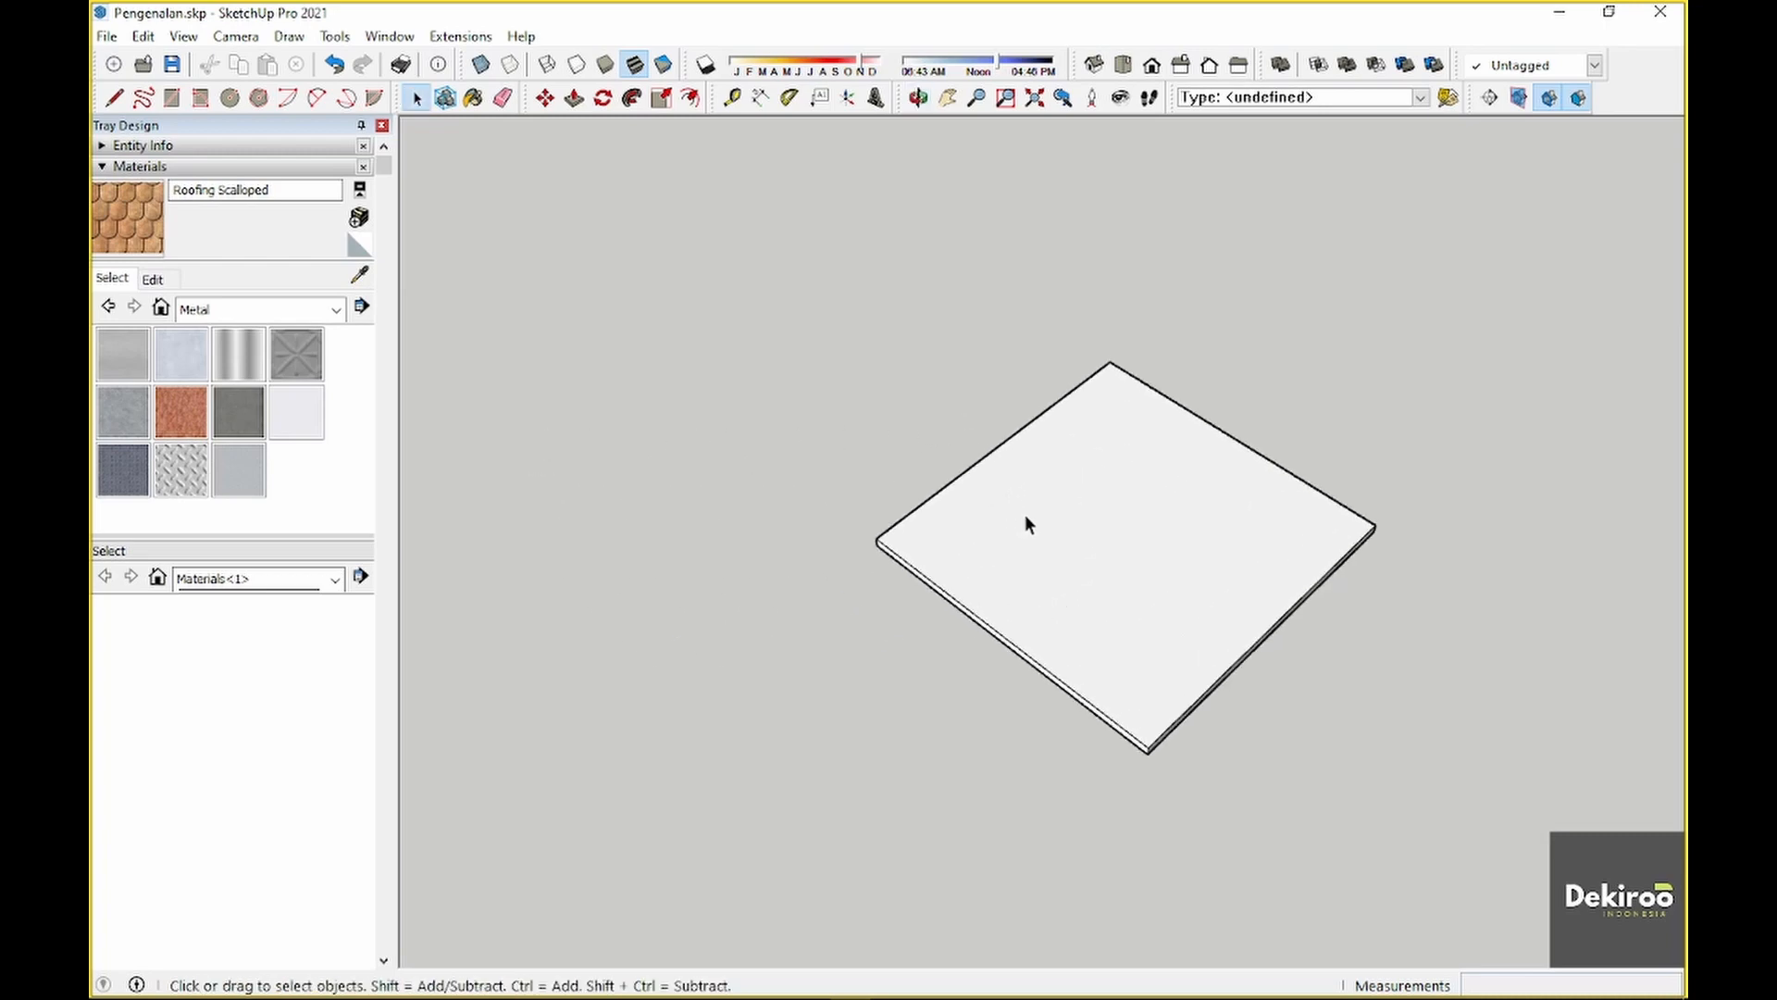
scroll(1157, 722, "up", 1)
left_click(1074, 668)
double_click(1074, 669)
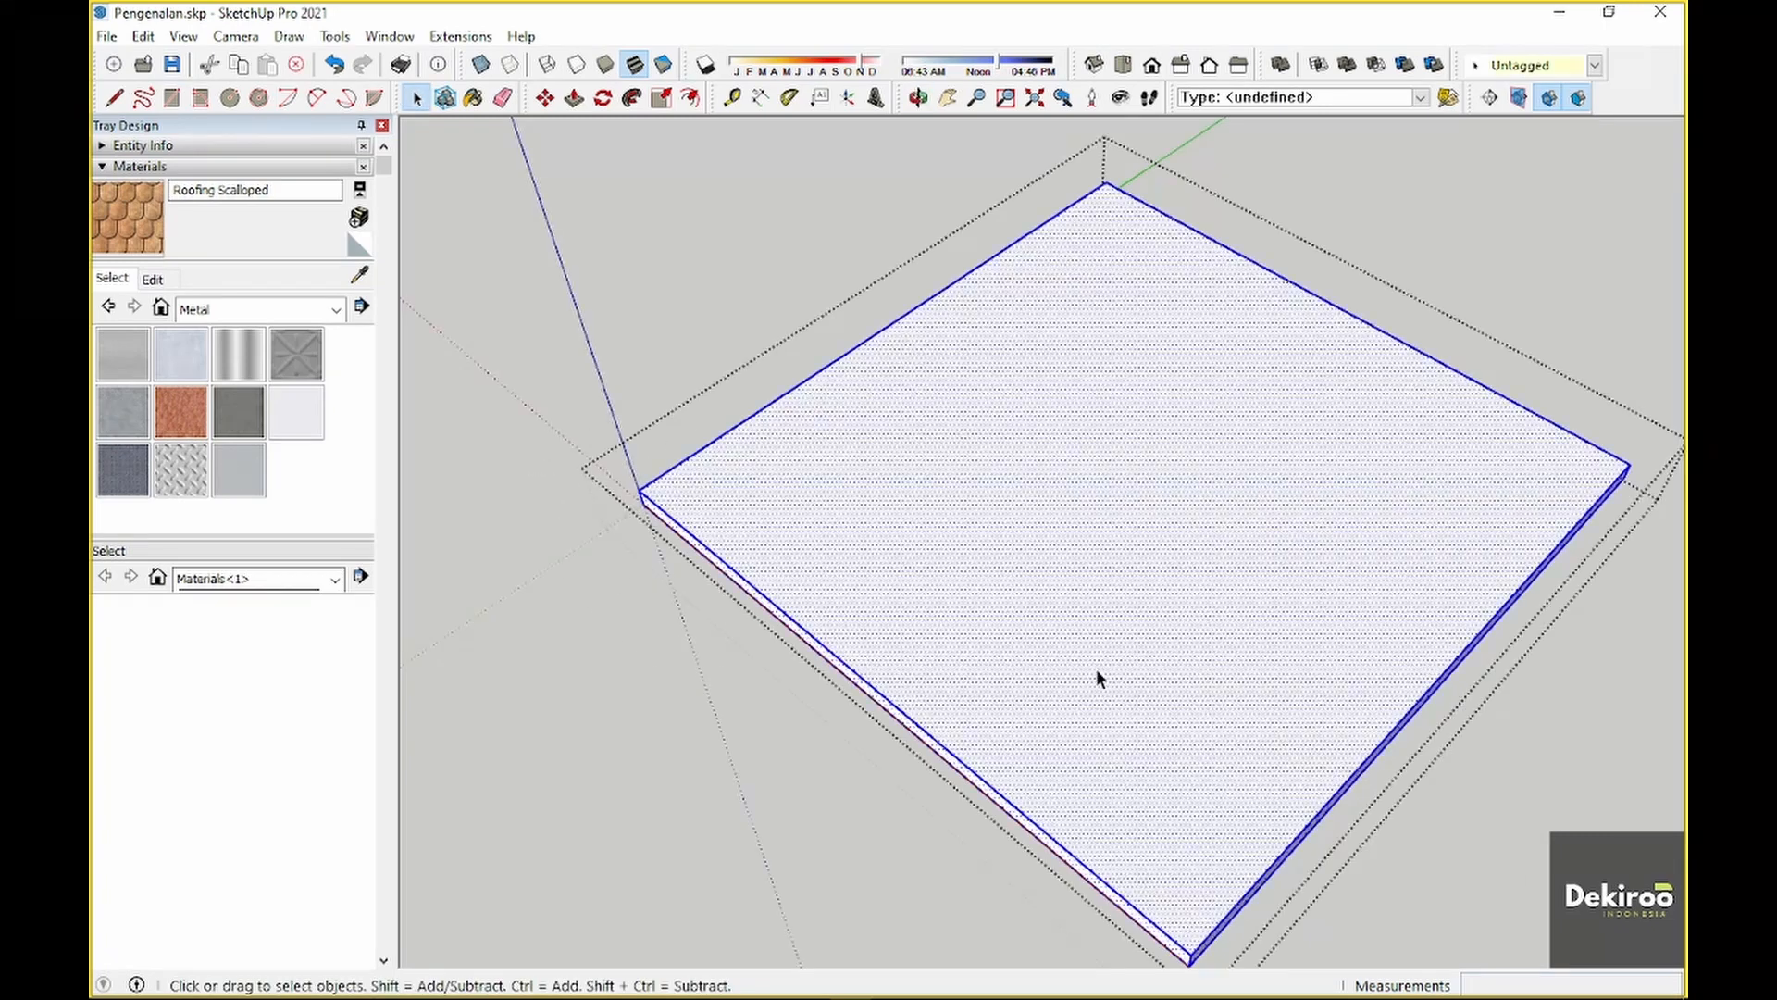
Try the Metal Corrugated Shiny and Metal Seamed materials on the slab's top face
left_click(233, 365)
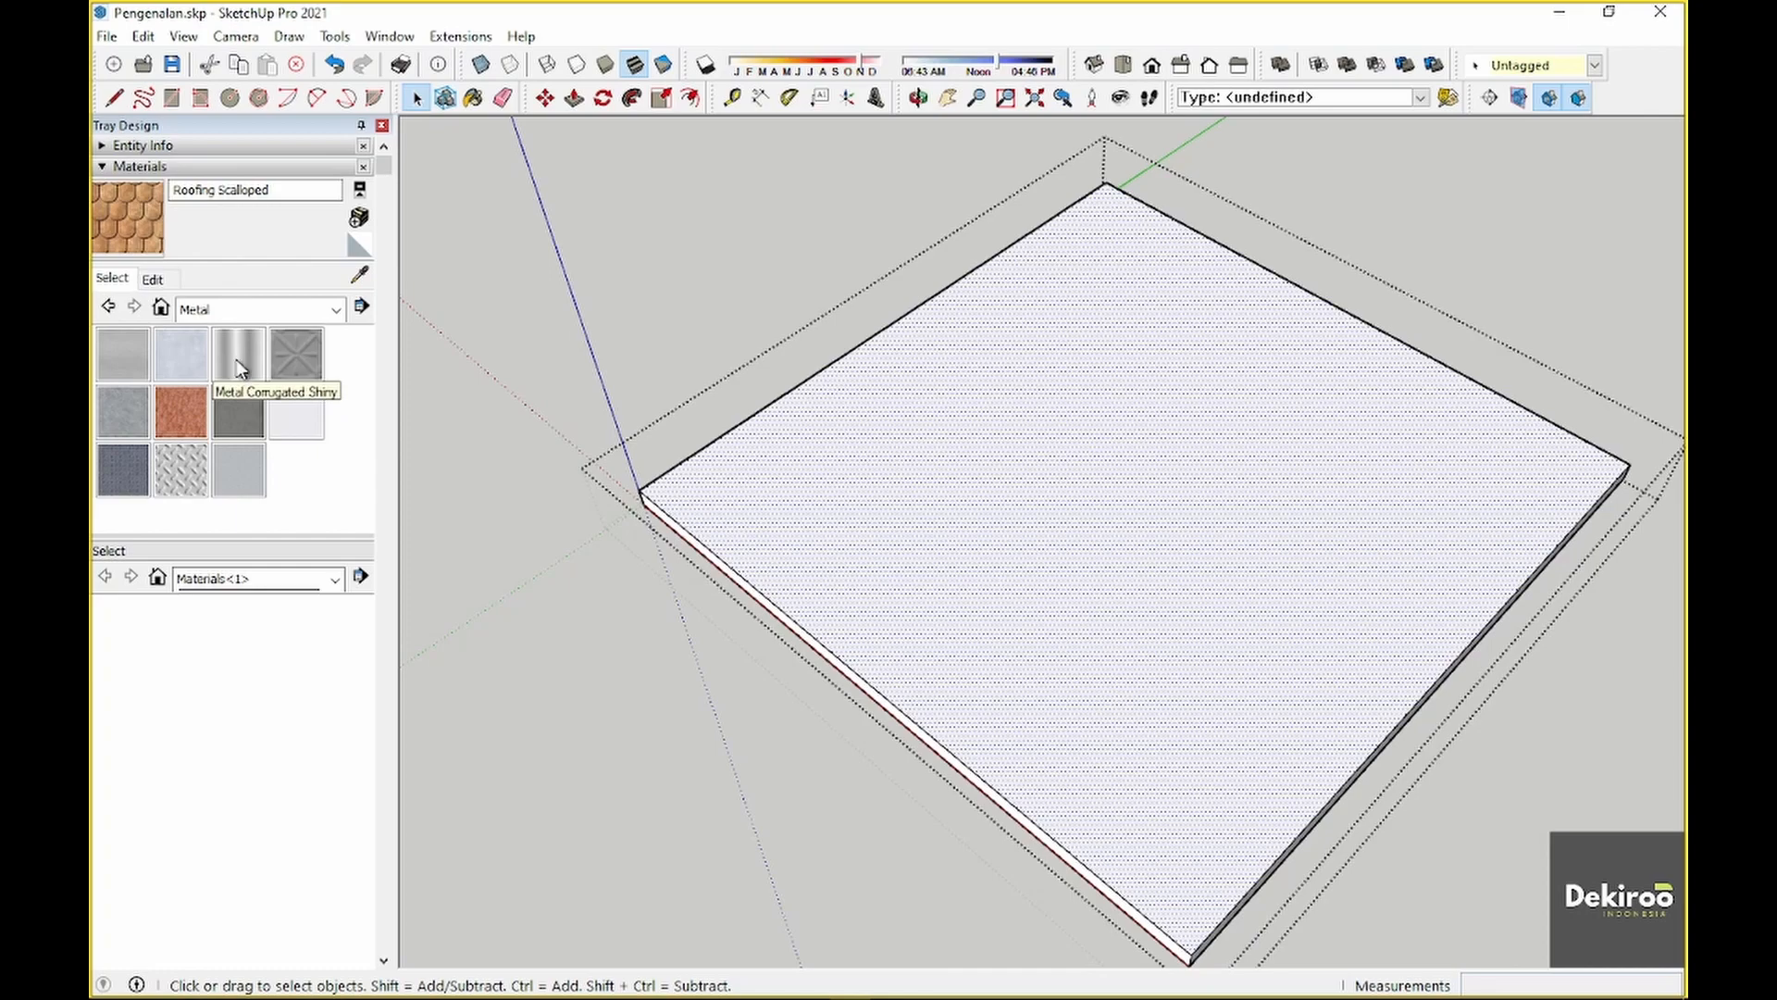
left_click(710, 497)
middle_click_drag(853, 627, 648, 482)
left_click(248, 424)
left_click(821, 559)
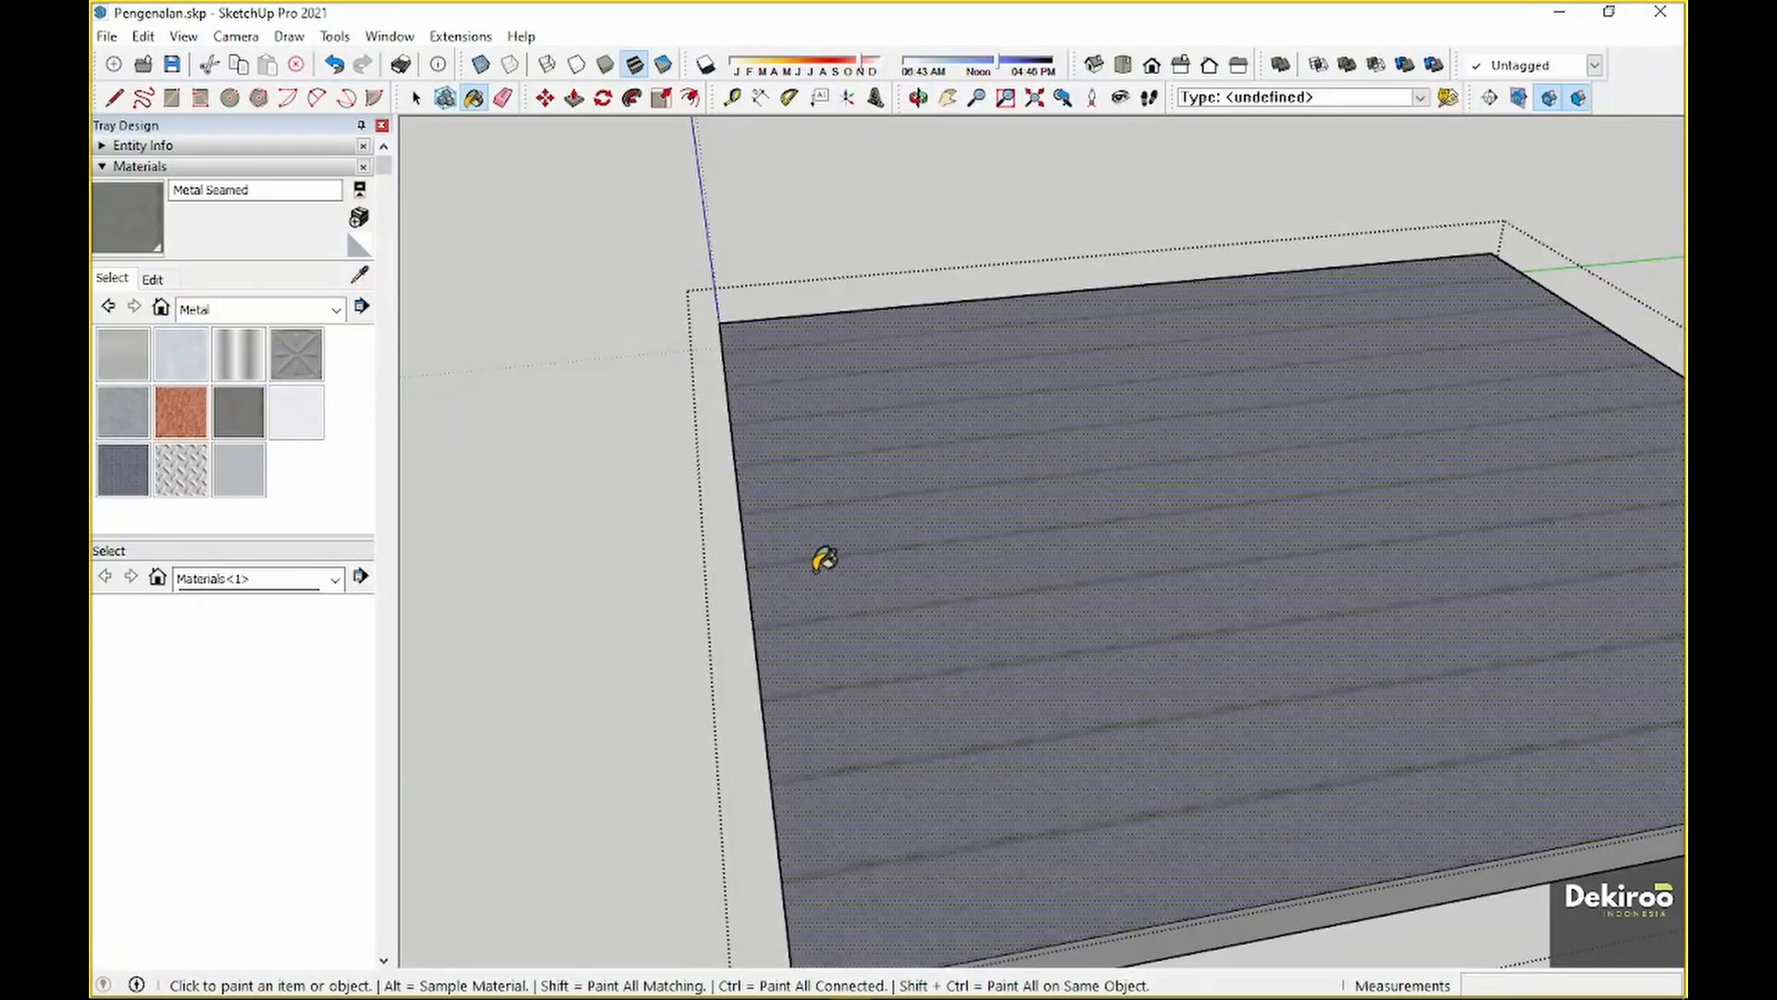
middle_click_drag(821, 559, 1056, 825)
key("space")
mouse_move(956, 628)
middle_mouse_down()
mouse_move(1012, 603)
mouse_move(928, 614)
middle_mouse_up()
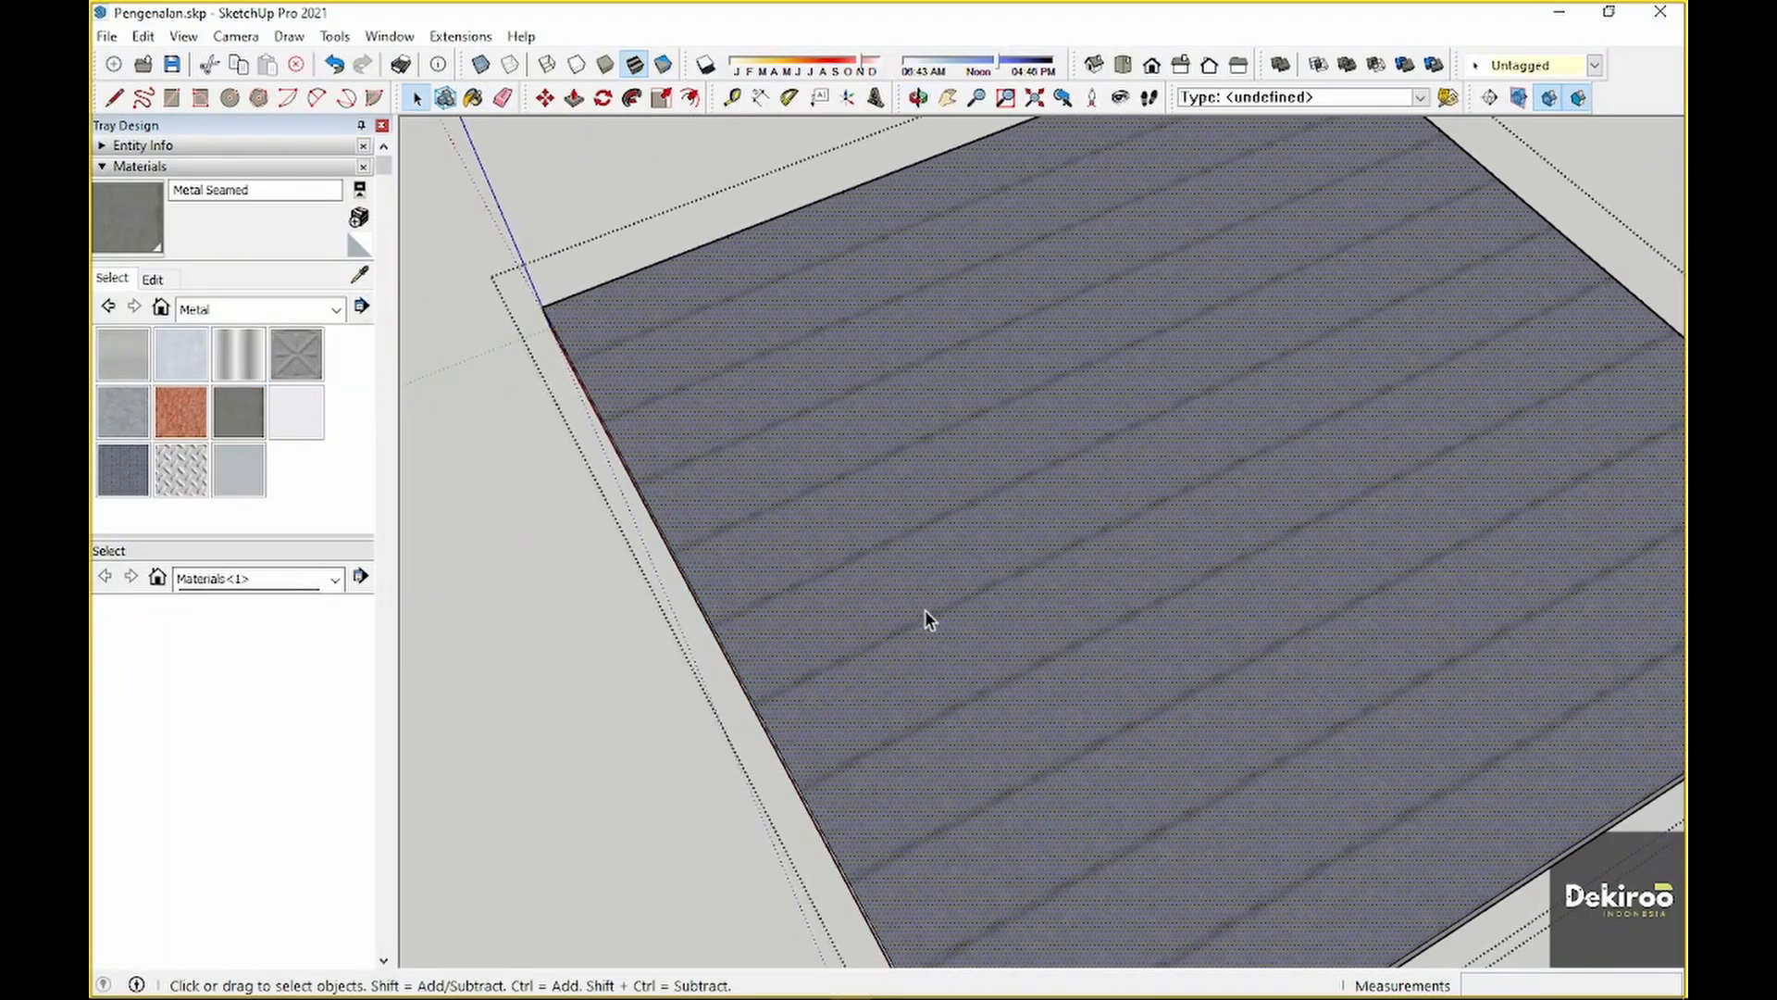
Paint the slab's top face with Metal Steel Textured White and inspect the texture up close
left_click(199, 478)
left_click(972, 507)
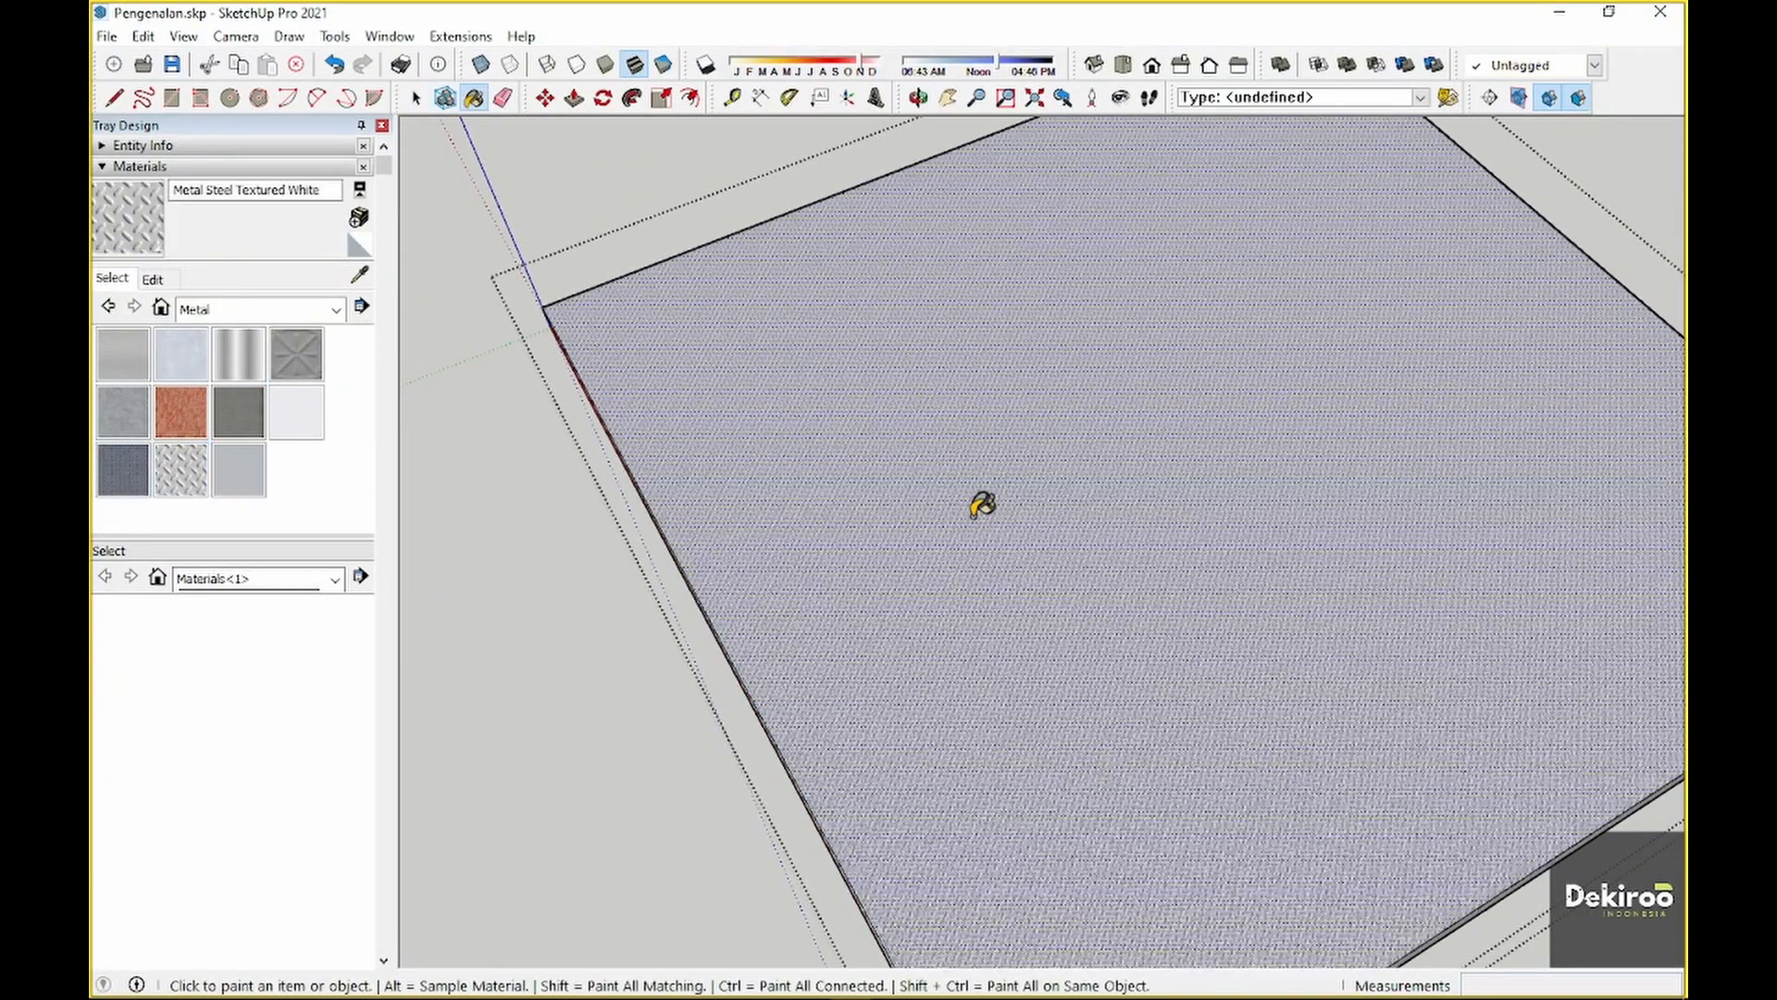
mouse_move(972, 508)
middle_mouse_down()
mouse_move(975, 599)
mouse_move(875, 481)
middle_mouse_up()
scroll(991, 588, "up", 4)
scroll(1011, 588, "up", 4)
key("space")
scroll(916, 557, "down", 1)
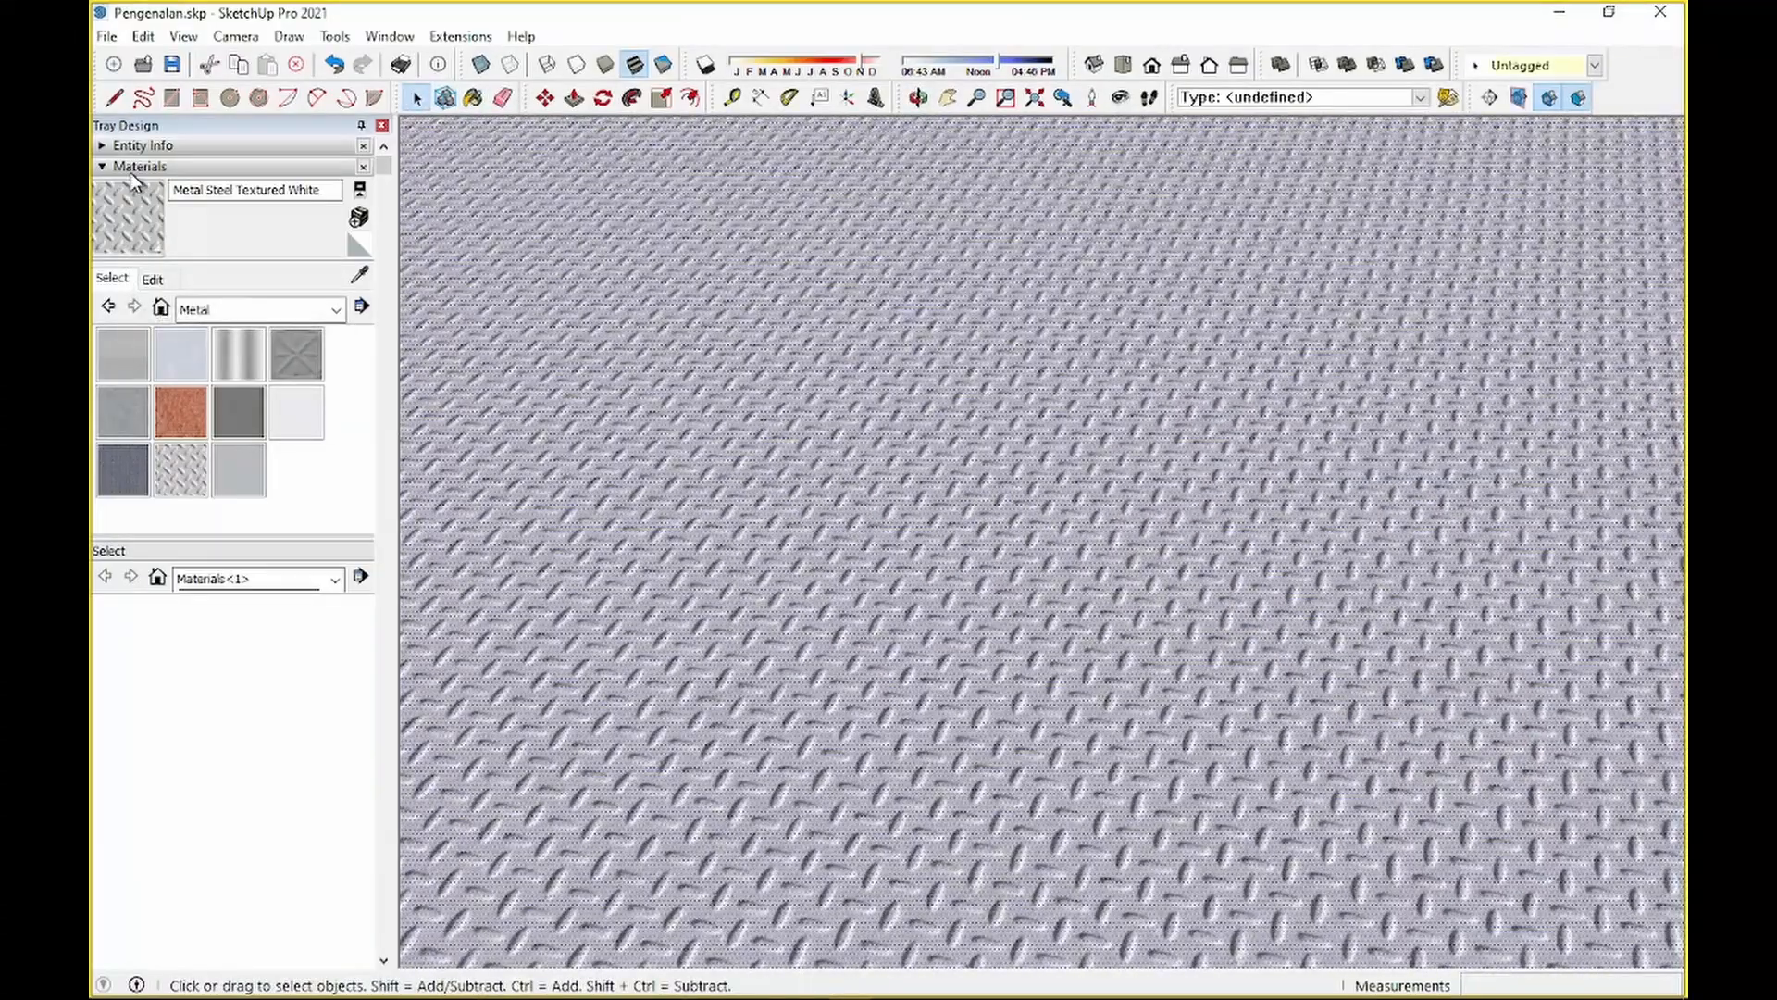
Collapse the Materials section and show the components contained in the model
left_click(130, 169)
left_click(133, 191)
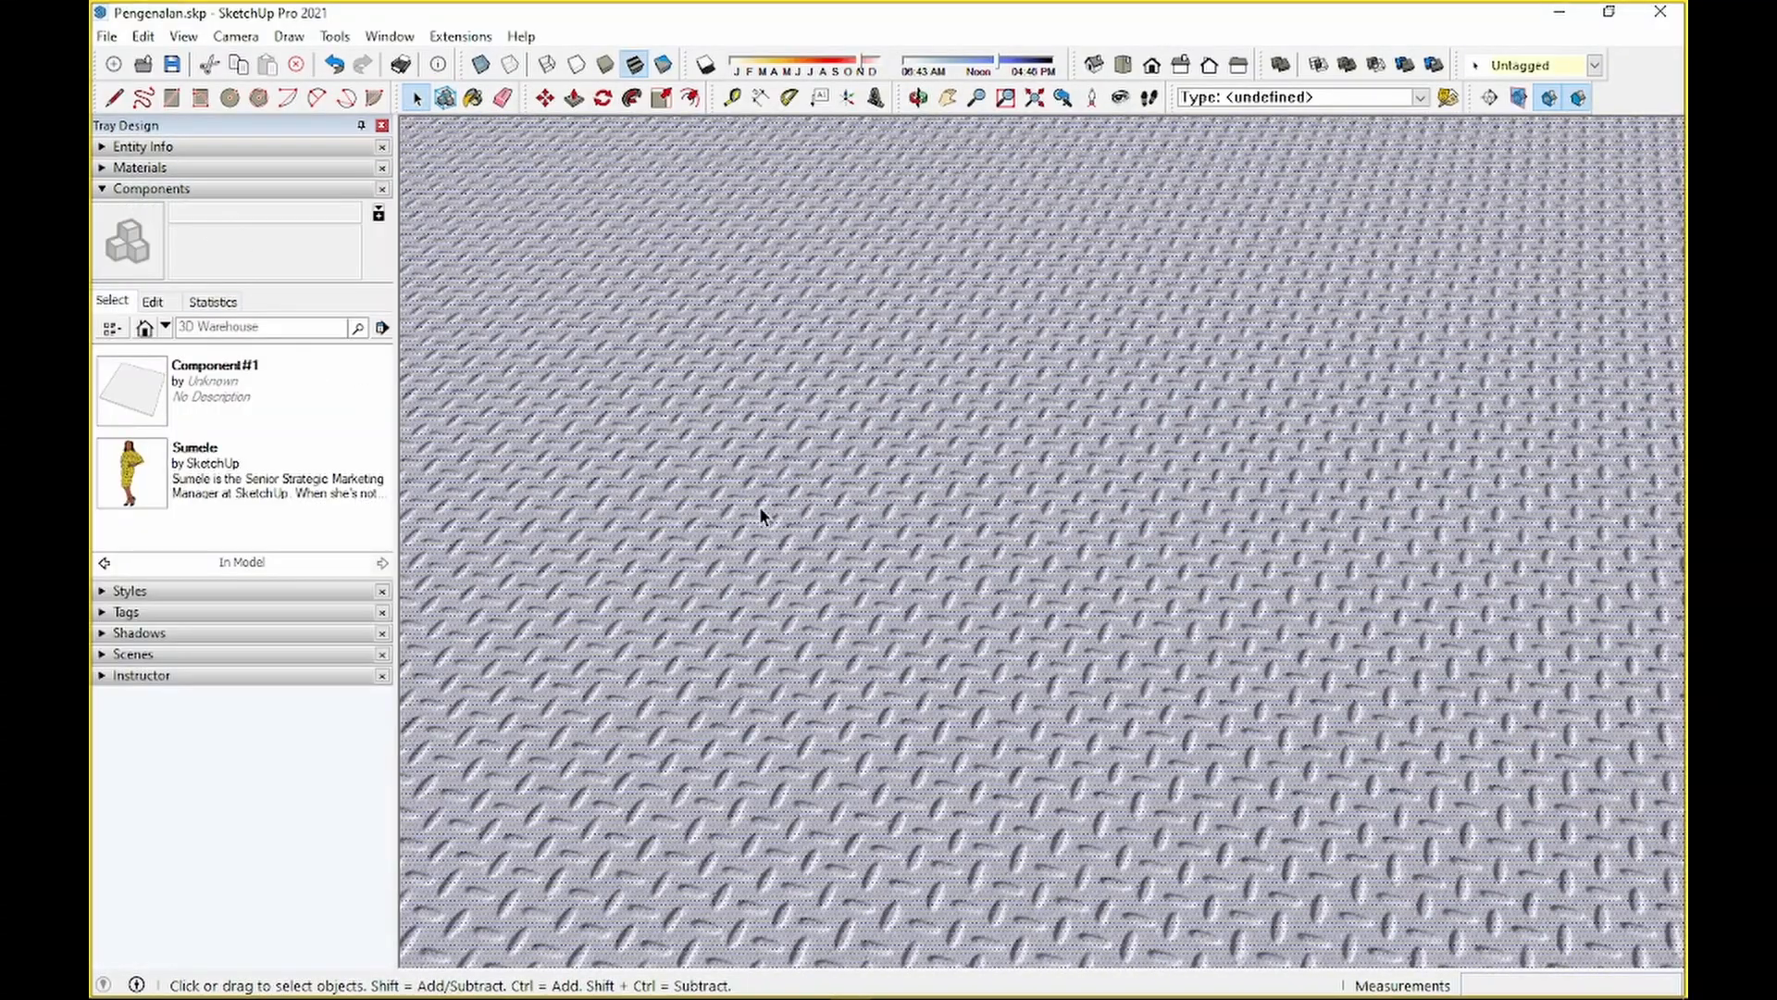
scroll(862, 531, "down", 4)
scroll(875, 557, "down", 6)
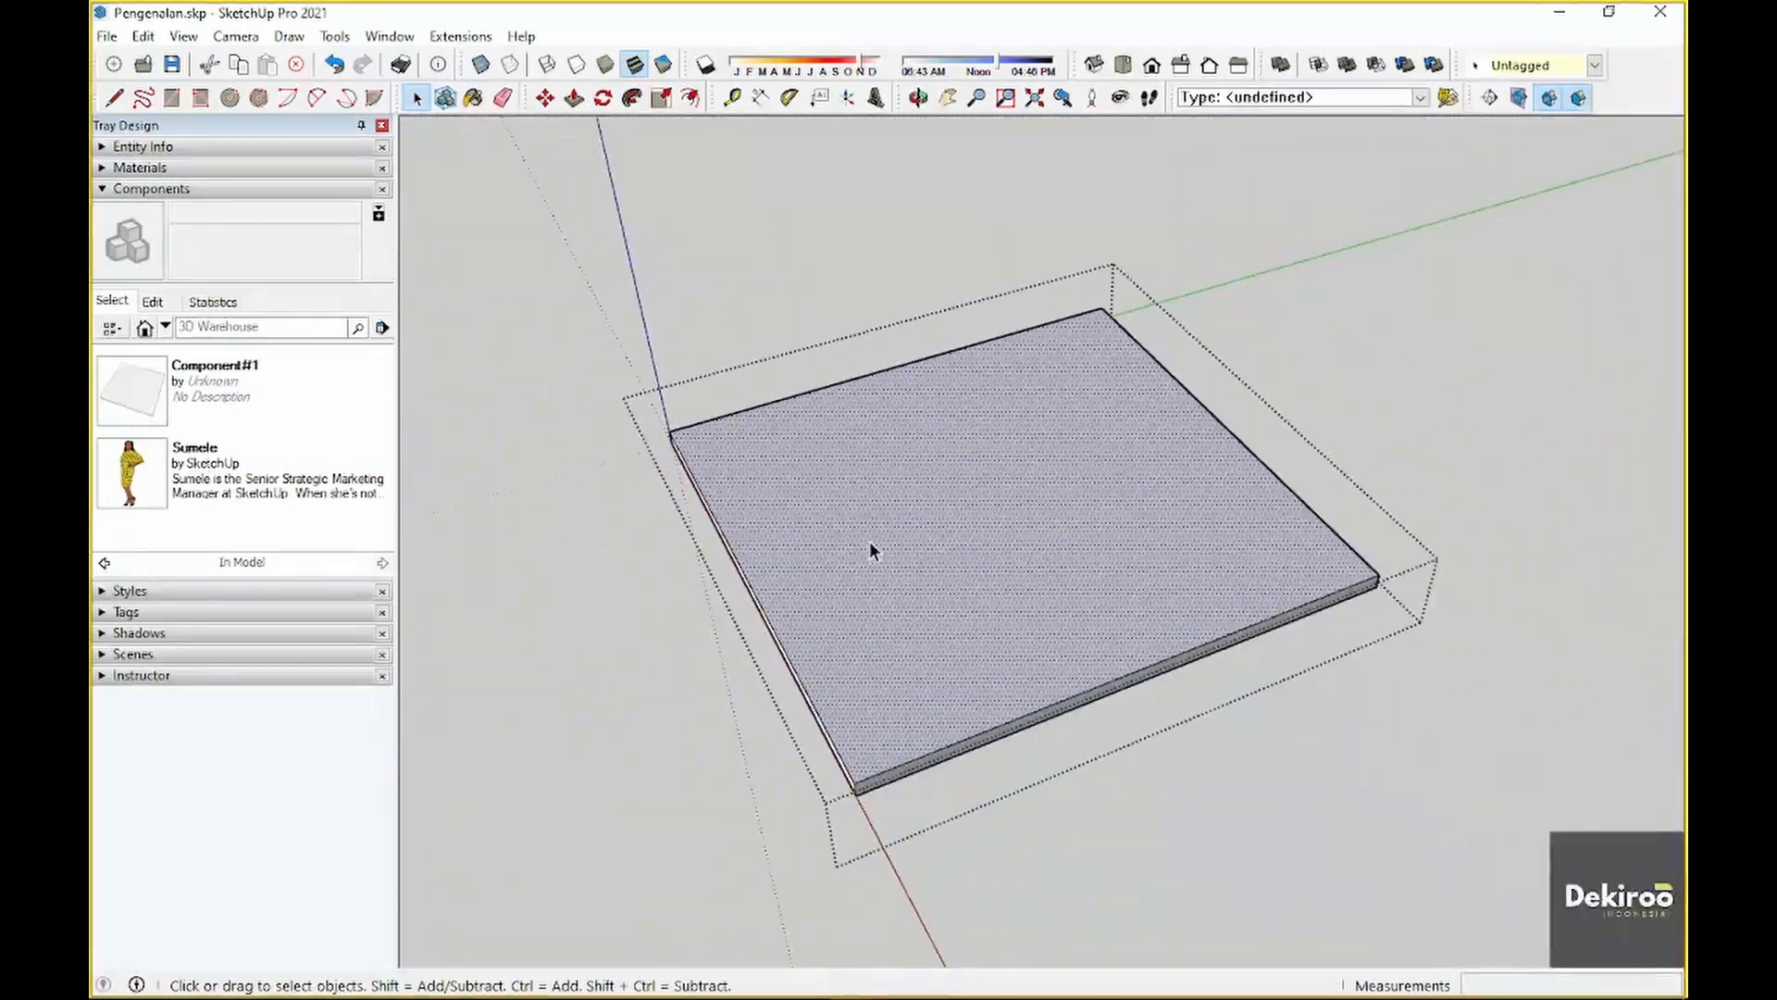
Push/Pull the slab's top face upward by 200 cm to make a tall box
key("p")
left_click(881, 585)
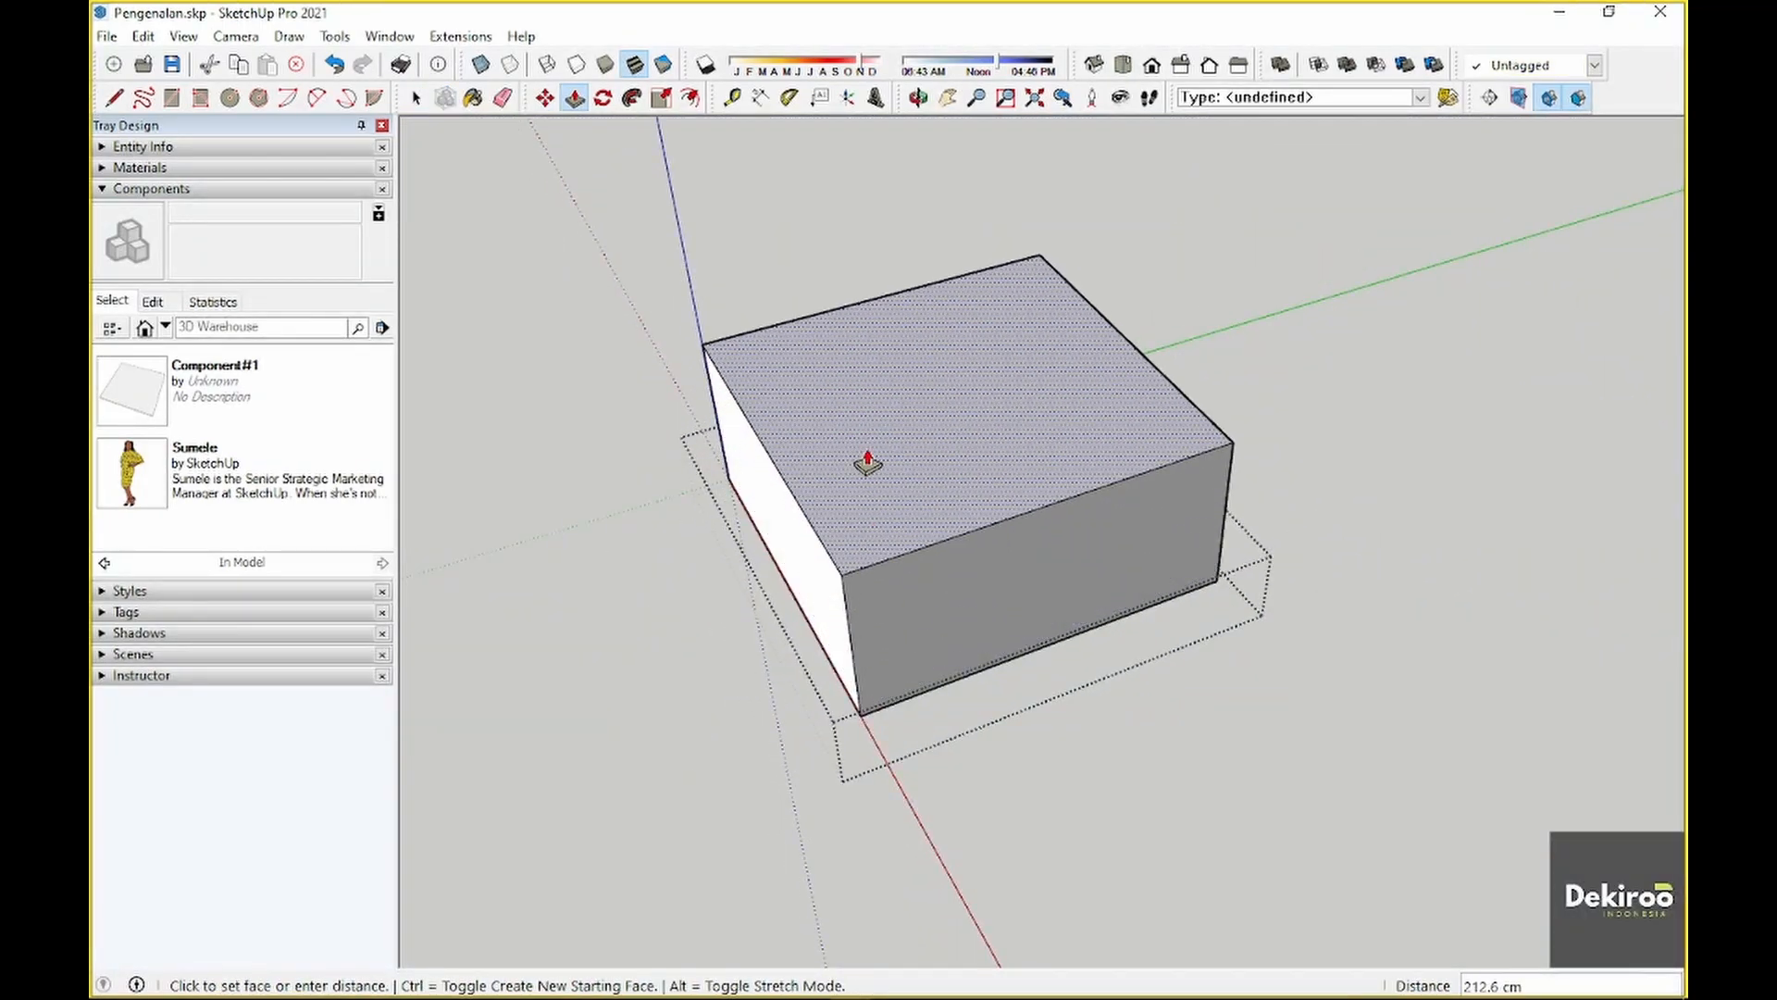
type("200")
key("Return")
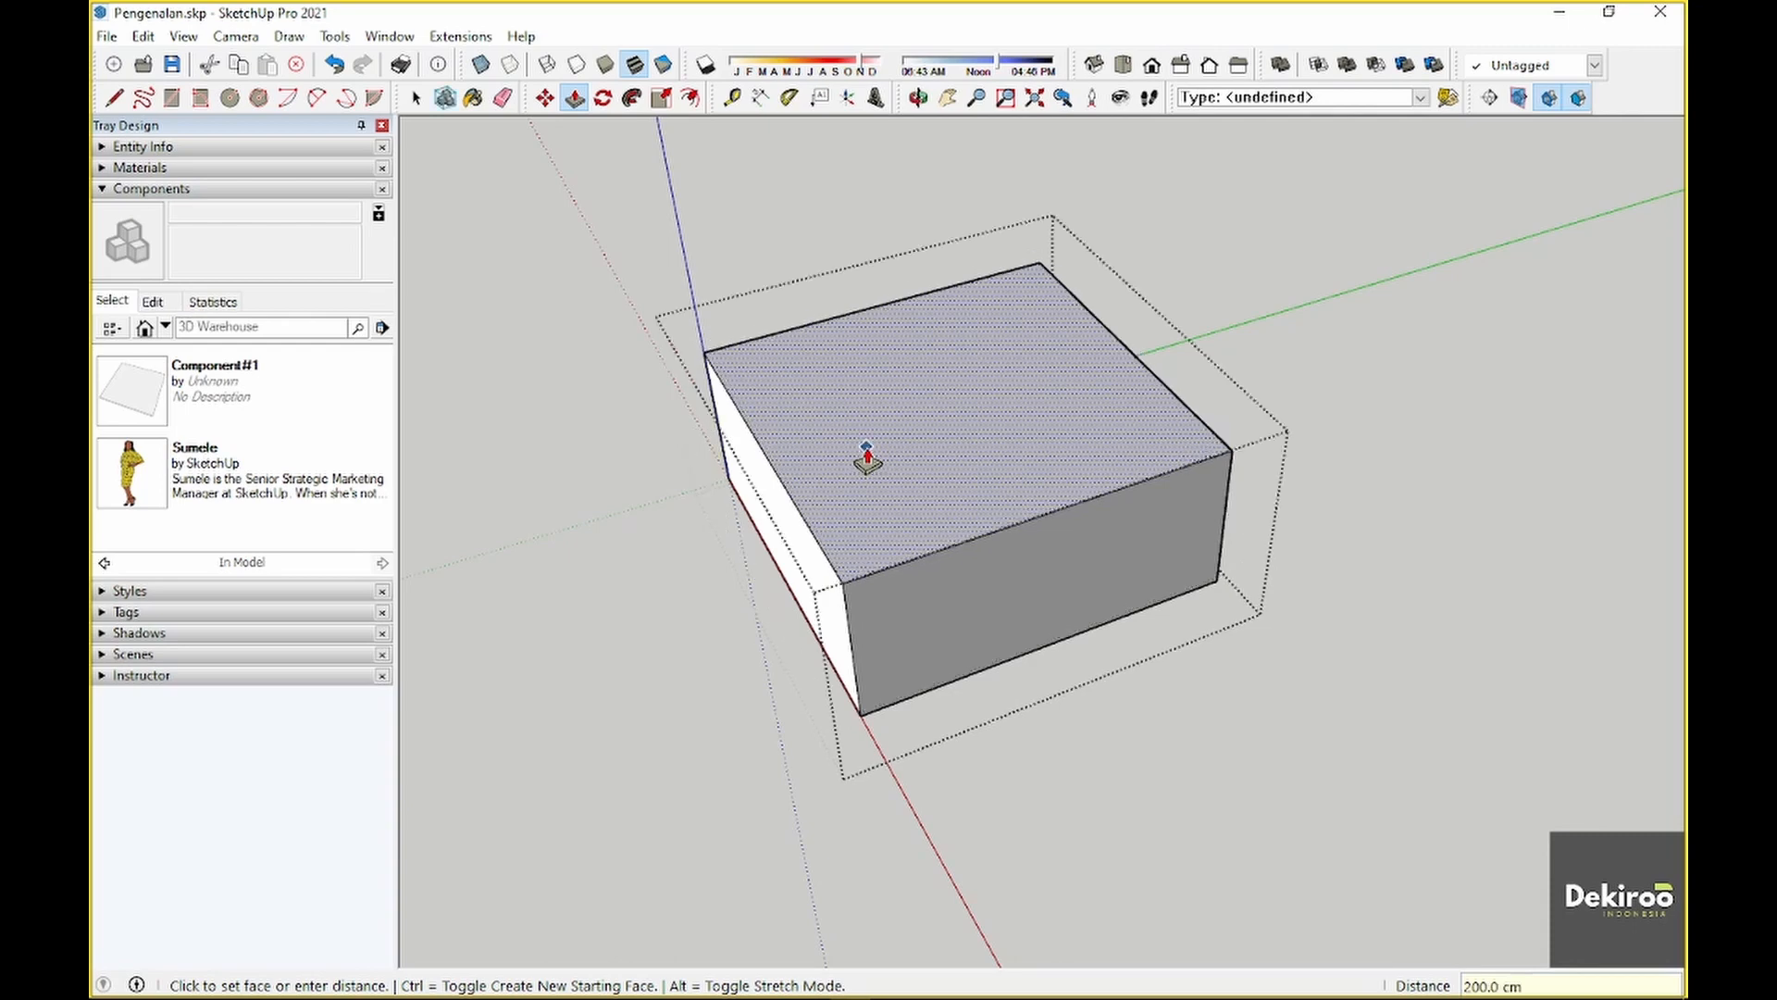
key("space")
Leave group editing, select the whole box group and call up Make Component for it
scroll(897, 559, "down", 3)
middle_click_drag(904, 559, 1138, 611)
left_click(1163, 625)
left_click(891, 546)
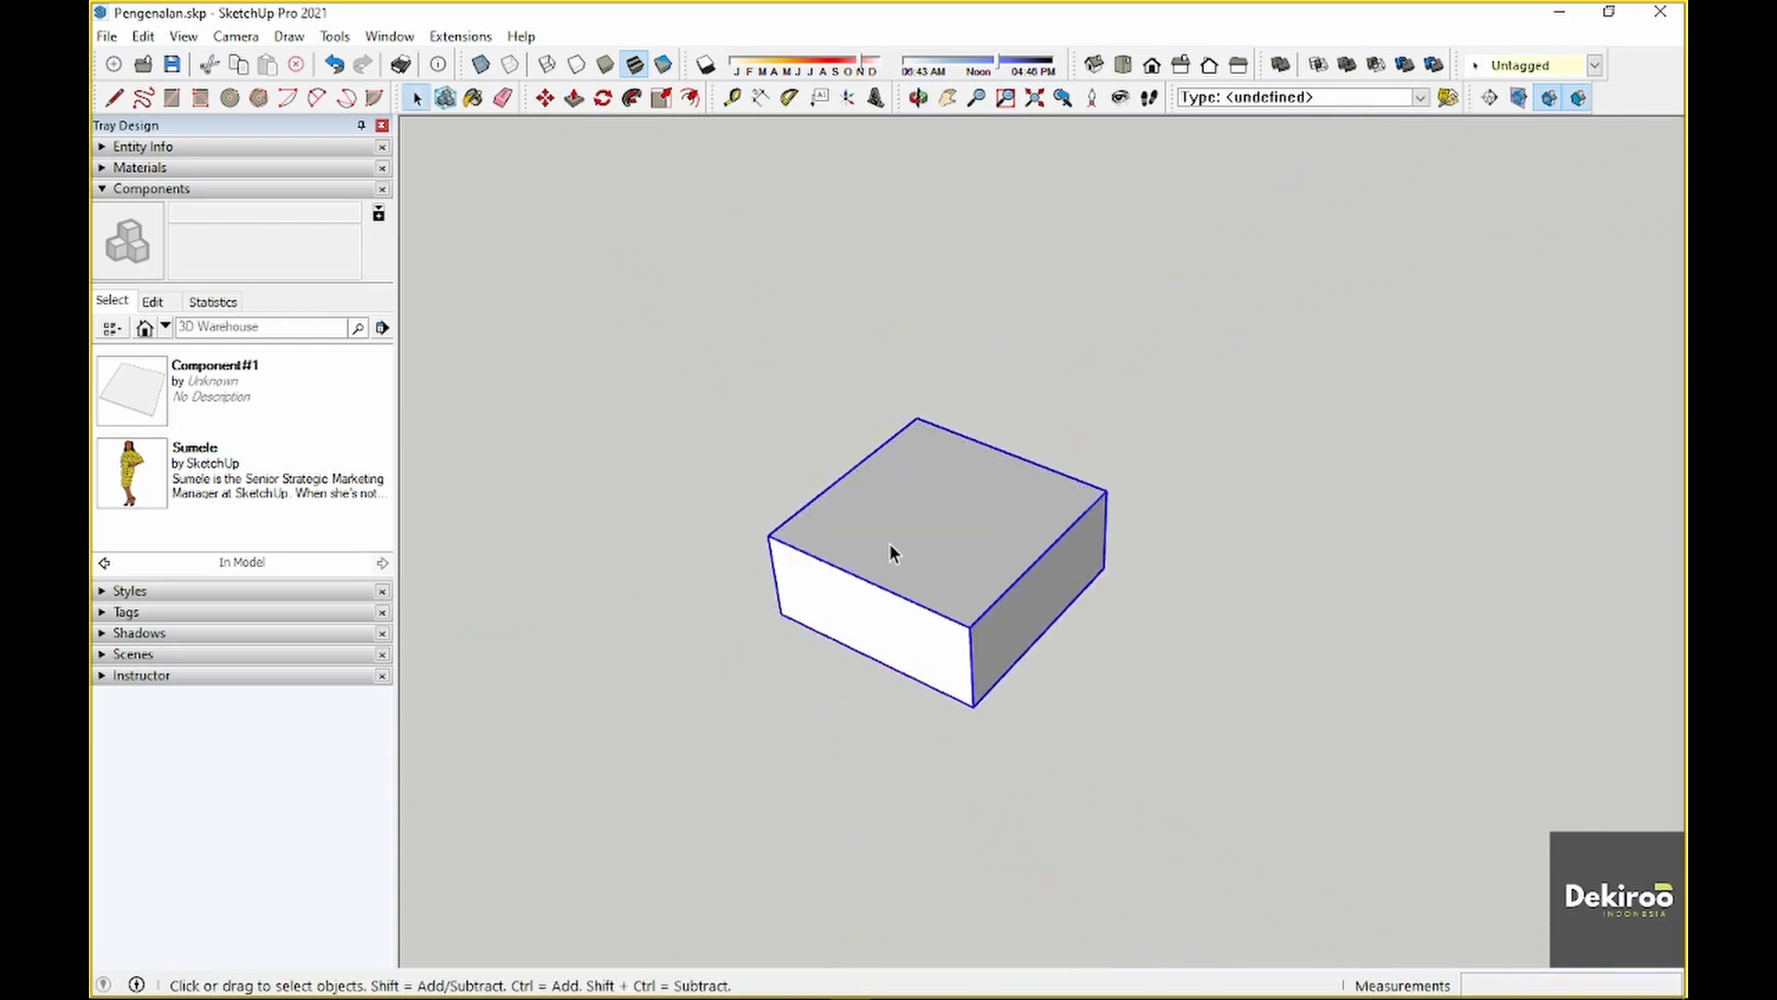
right_click(913, 530)
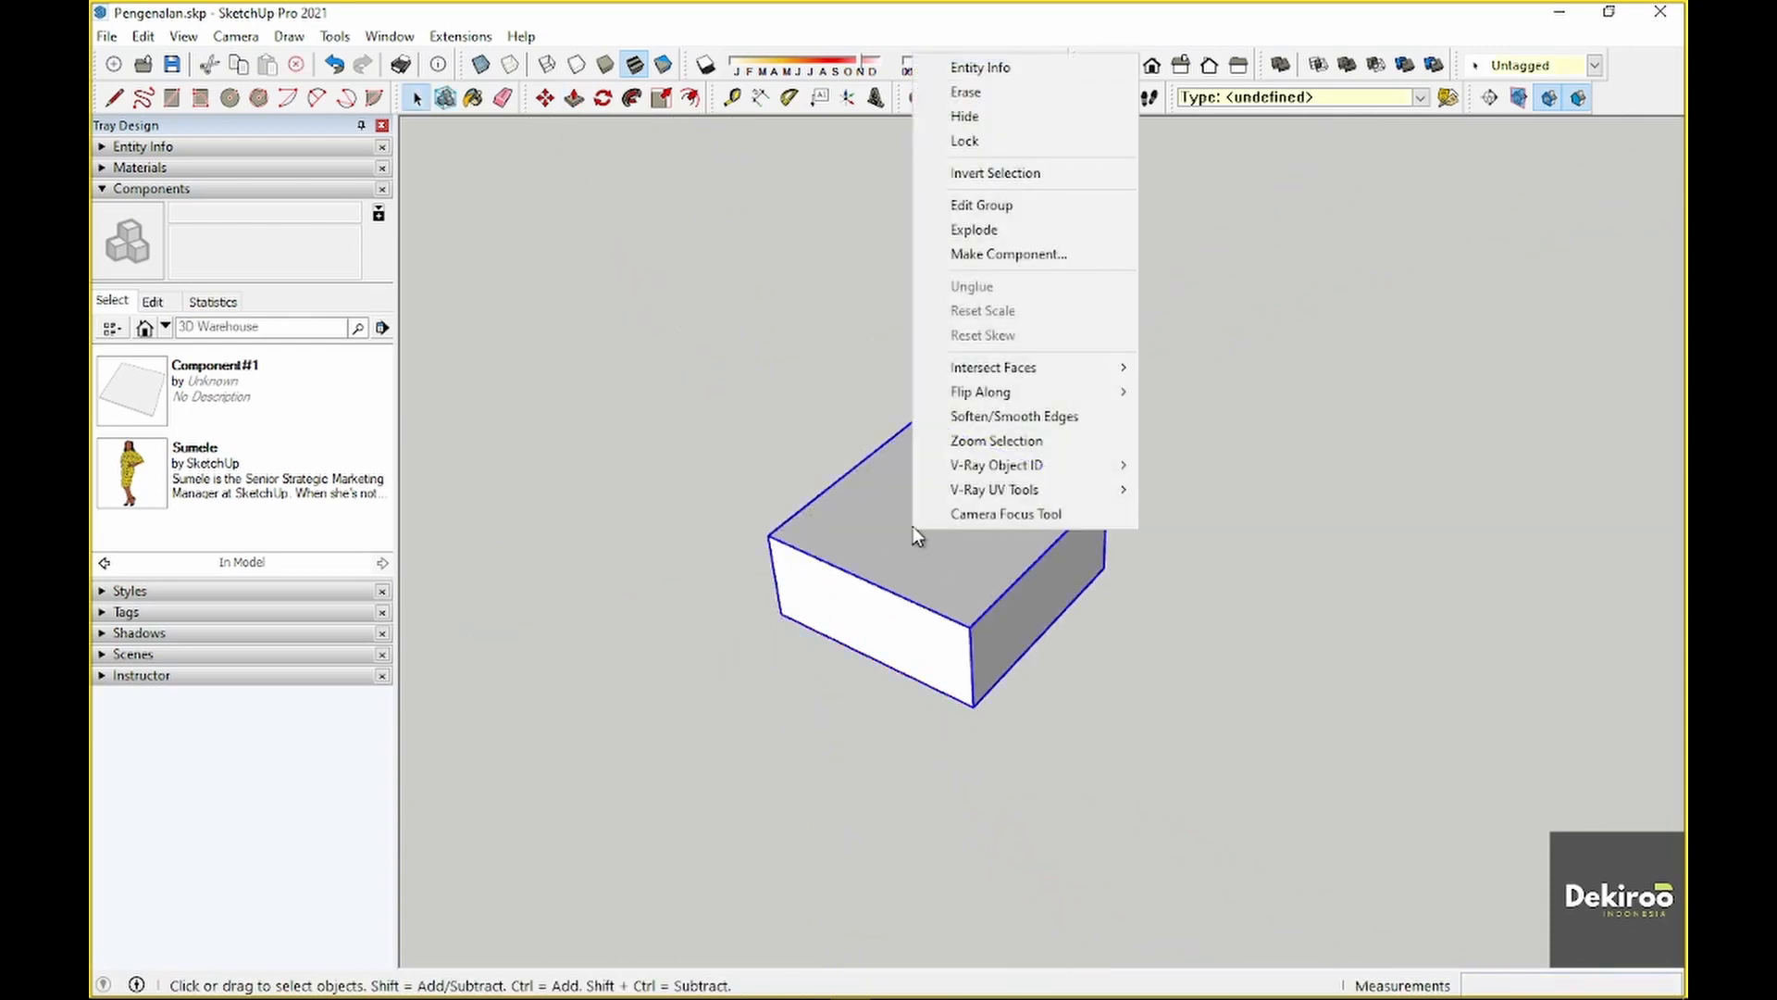
left_click(1006, 257)
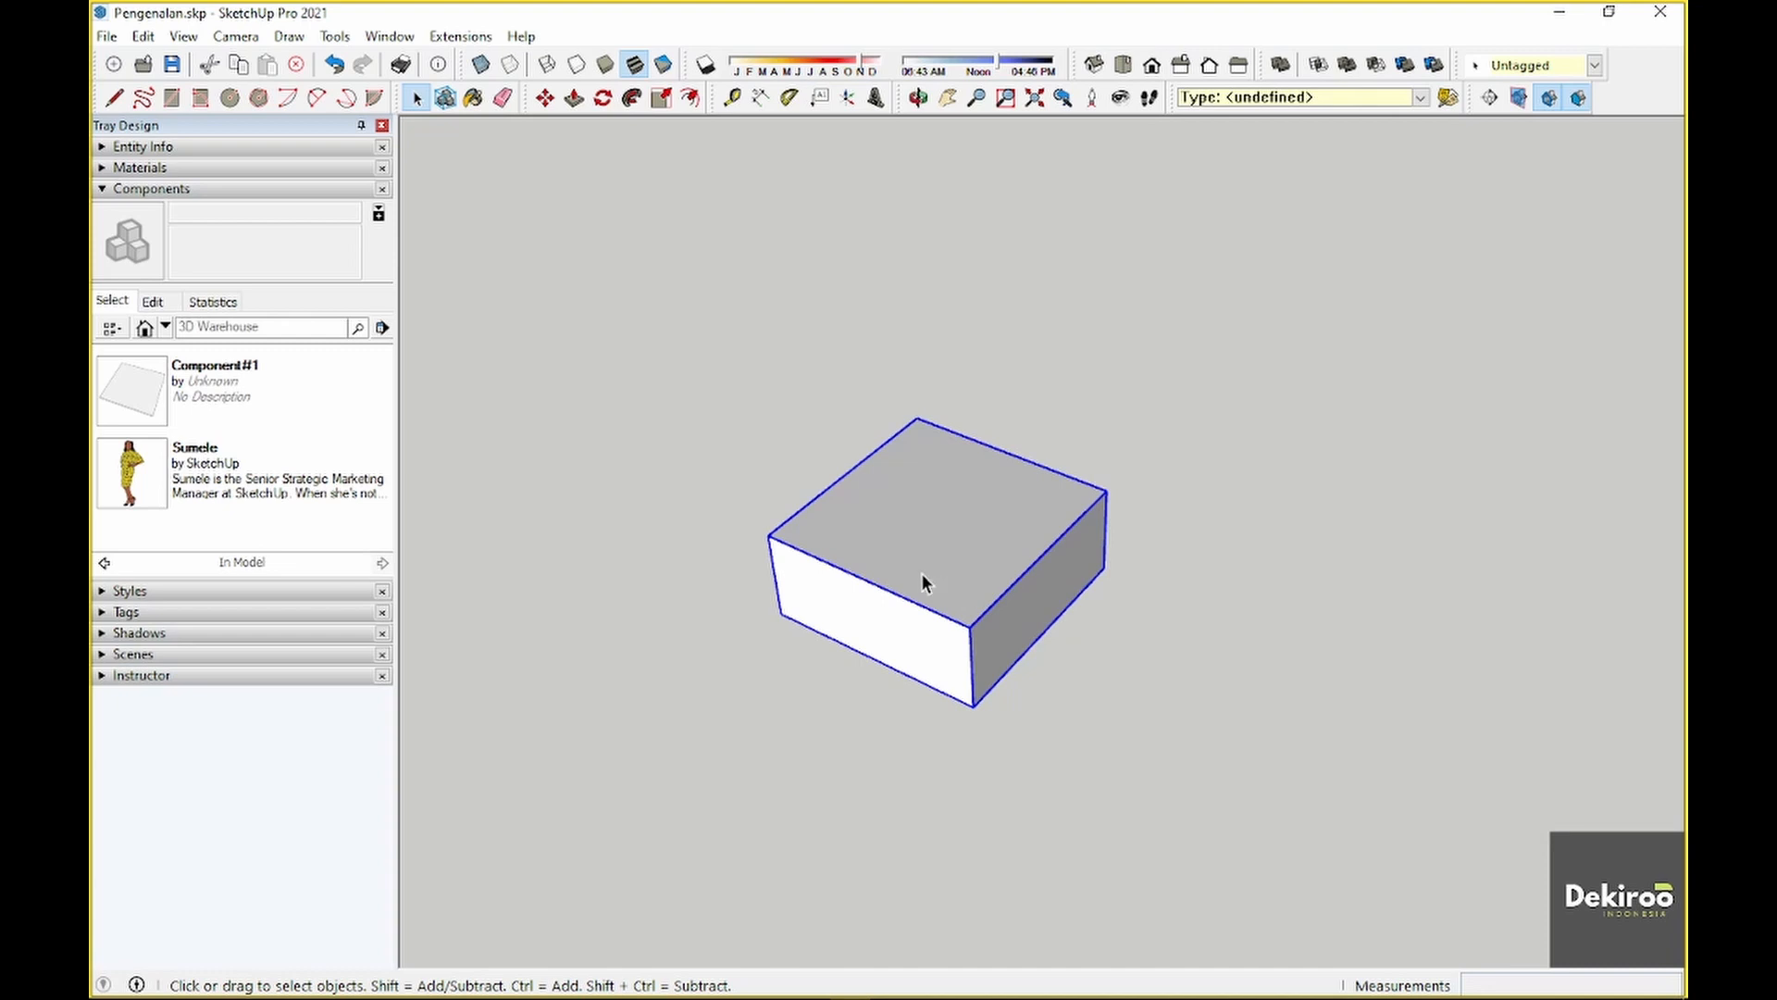
View the measurement unit settings in Model Info, close it and look over the available extension commands
left_click(389, 36)
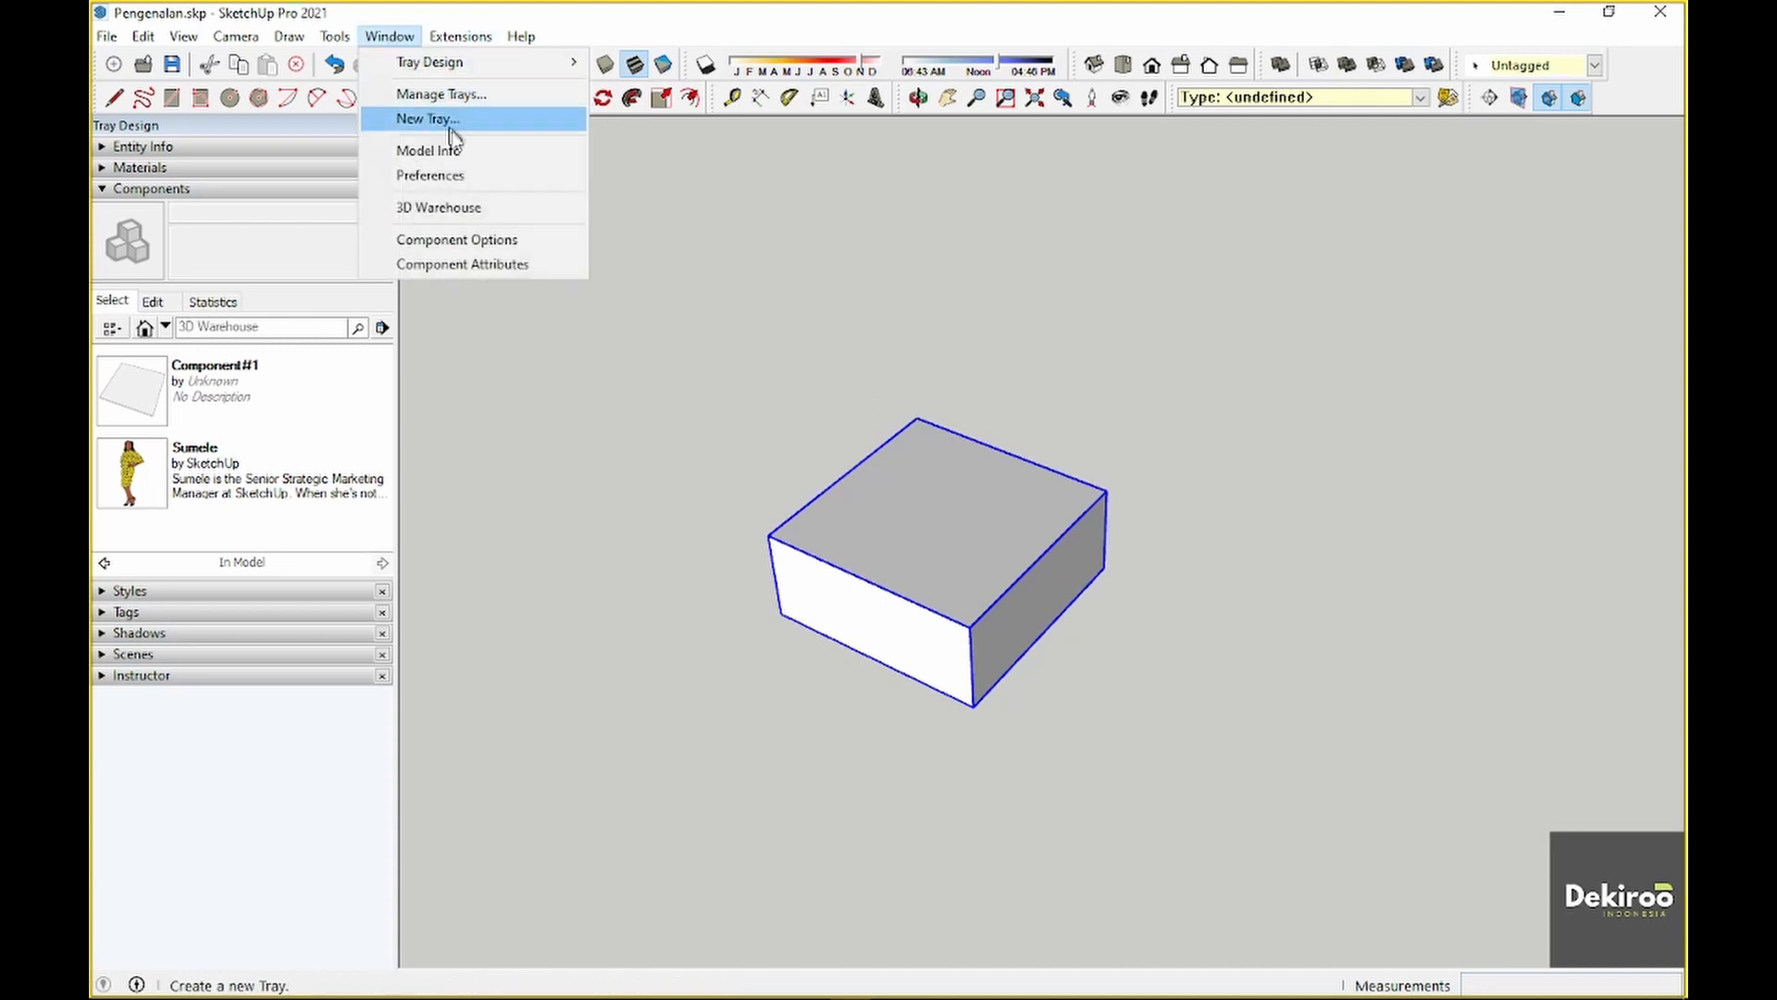
left_click(454, 160)
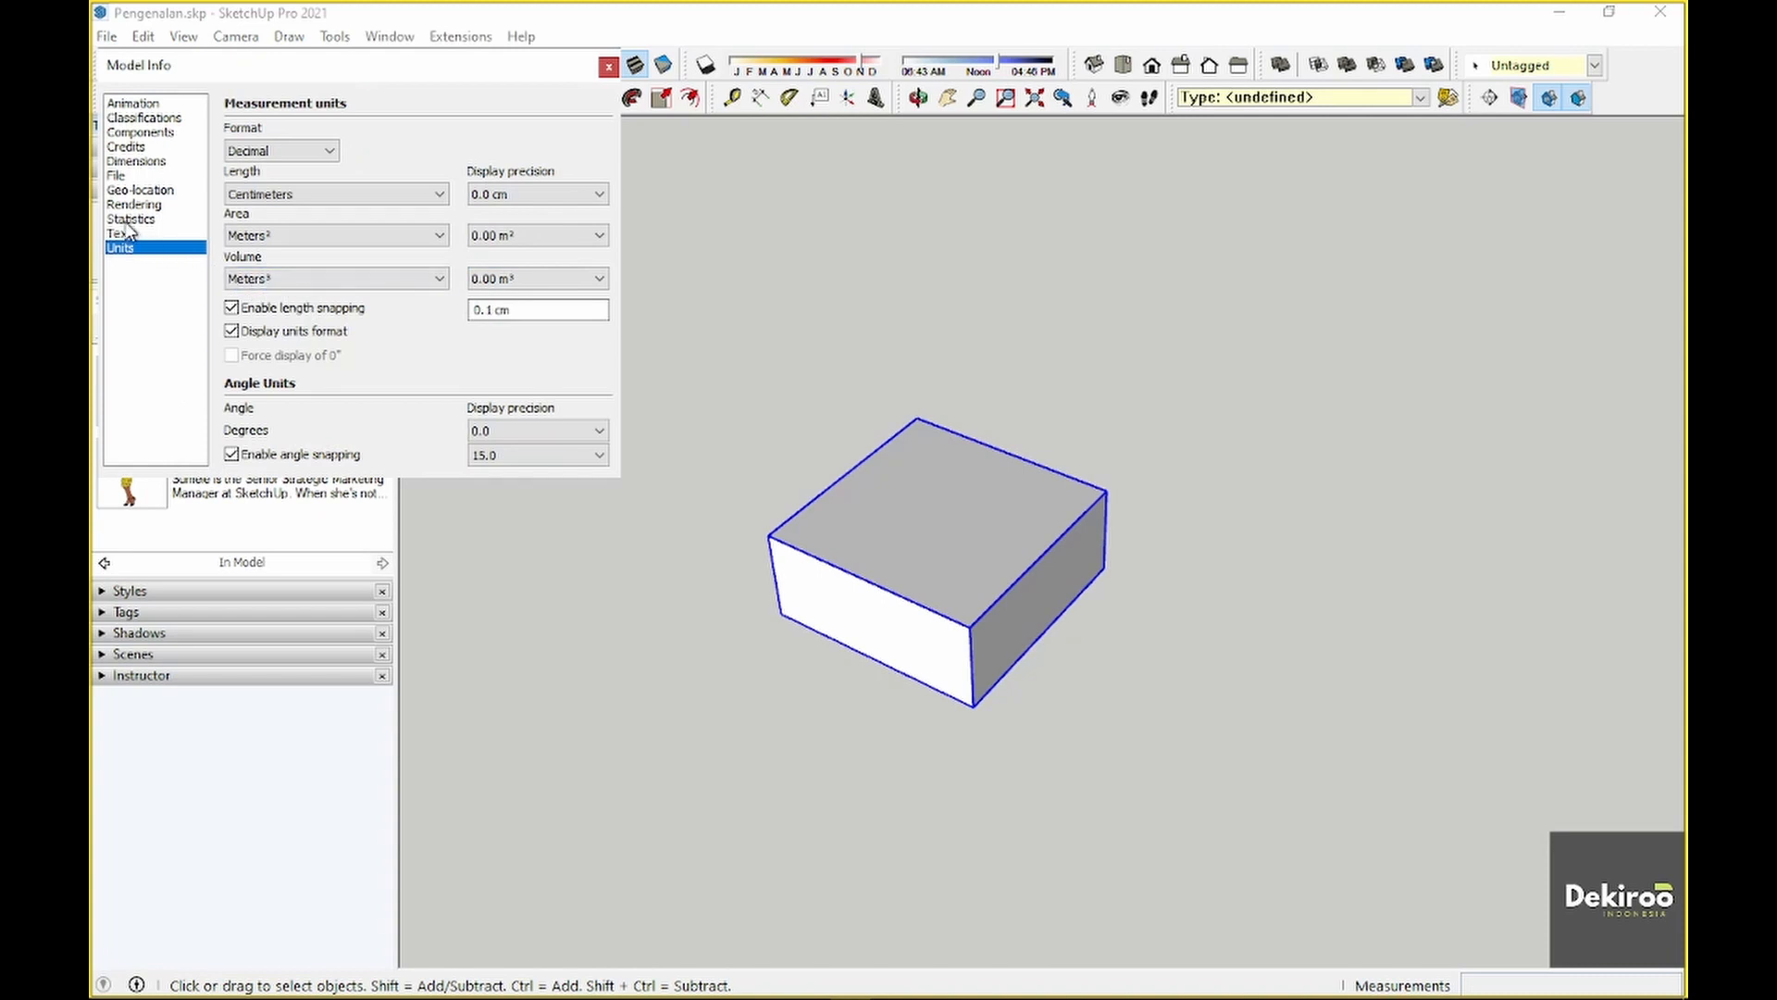
left_click(608, 67)
left_click(389, 36)
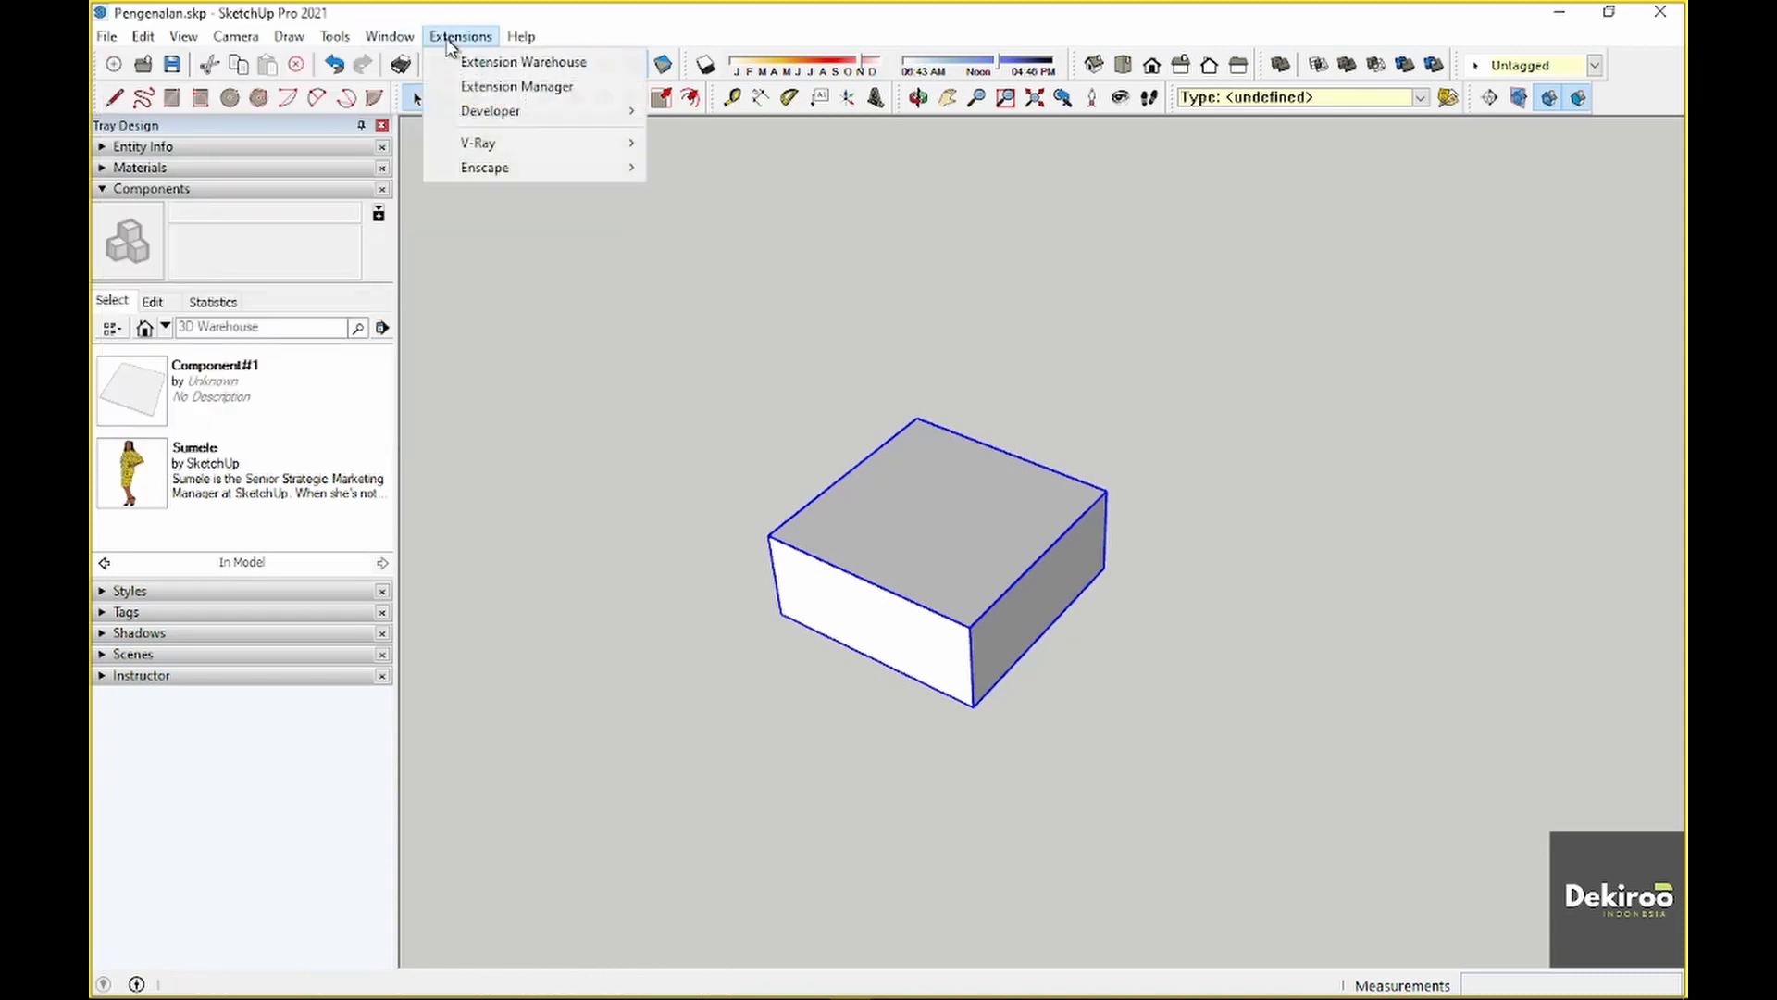
Open the Shortcuts preferences, filter the functions by "make" and look through the matching commands, ending on Edit/Make Component
left_click(427, 175)
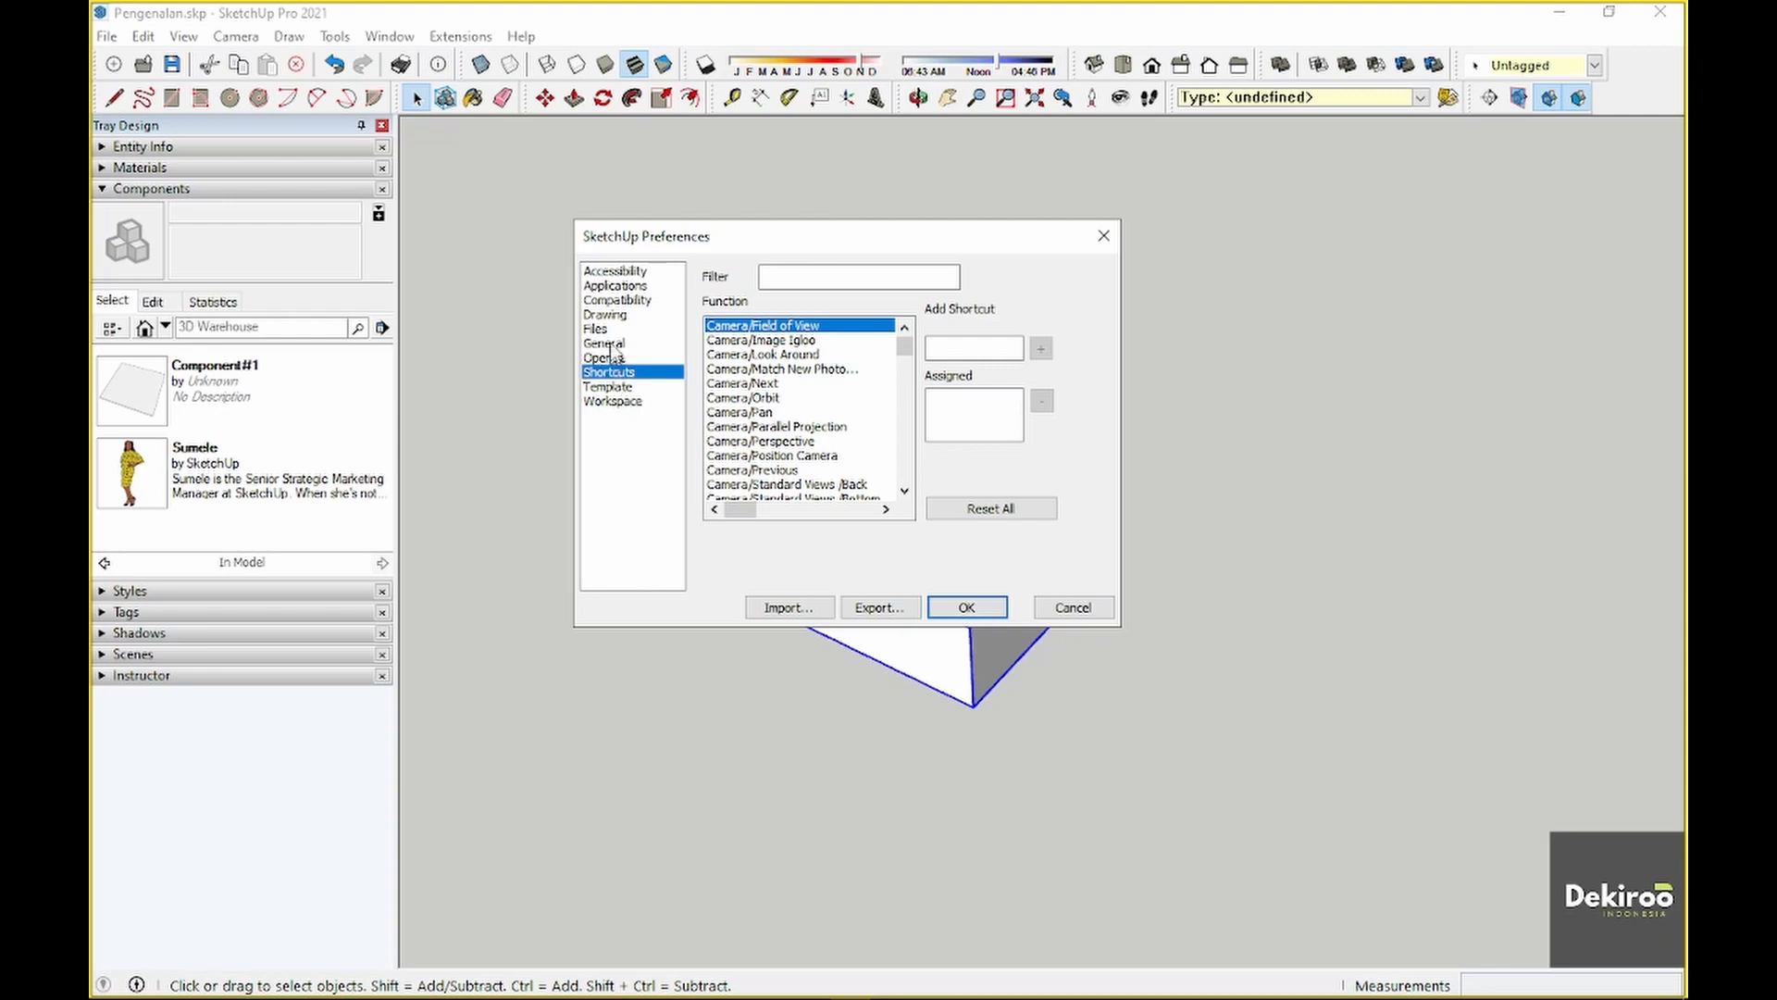
left_click(810, 276)
type("g")
key("BackSpace")
type("make")
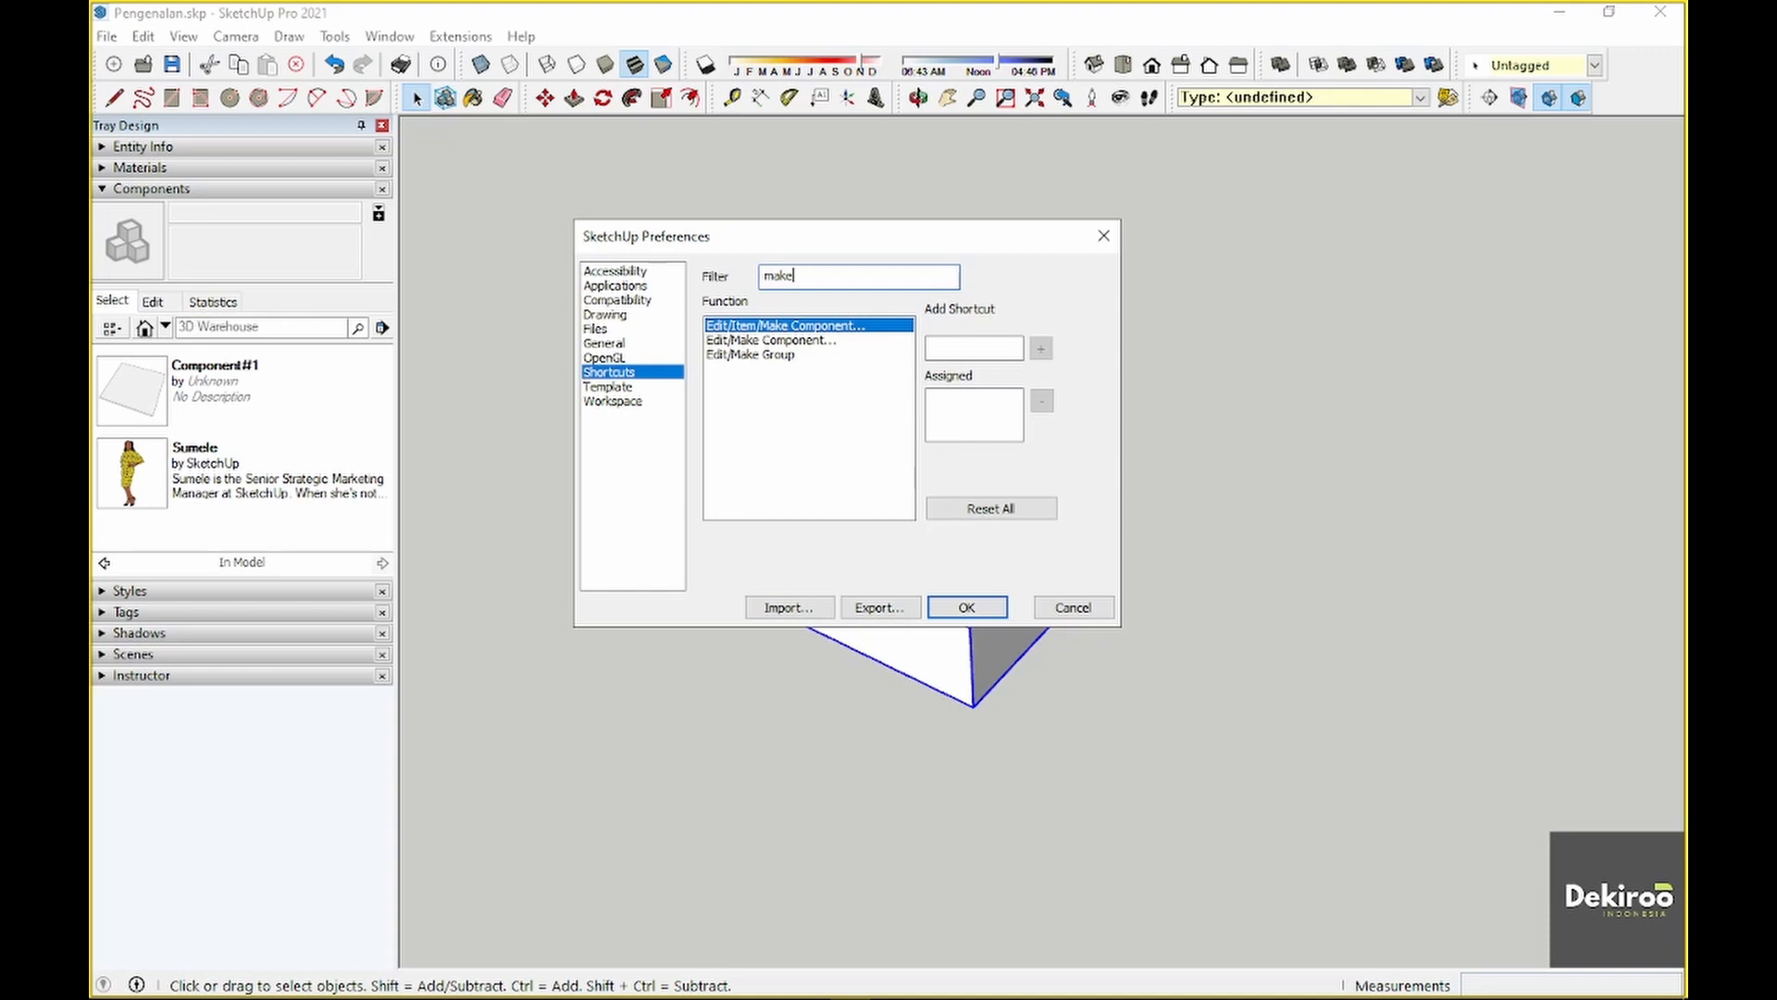
left_click(814, 341)
left_click(817, 328)
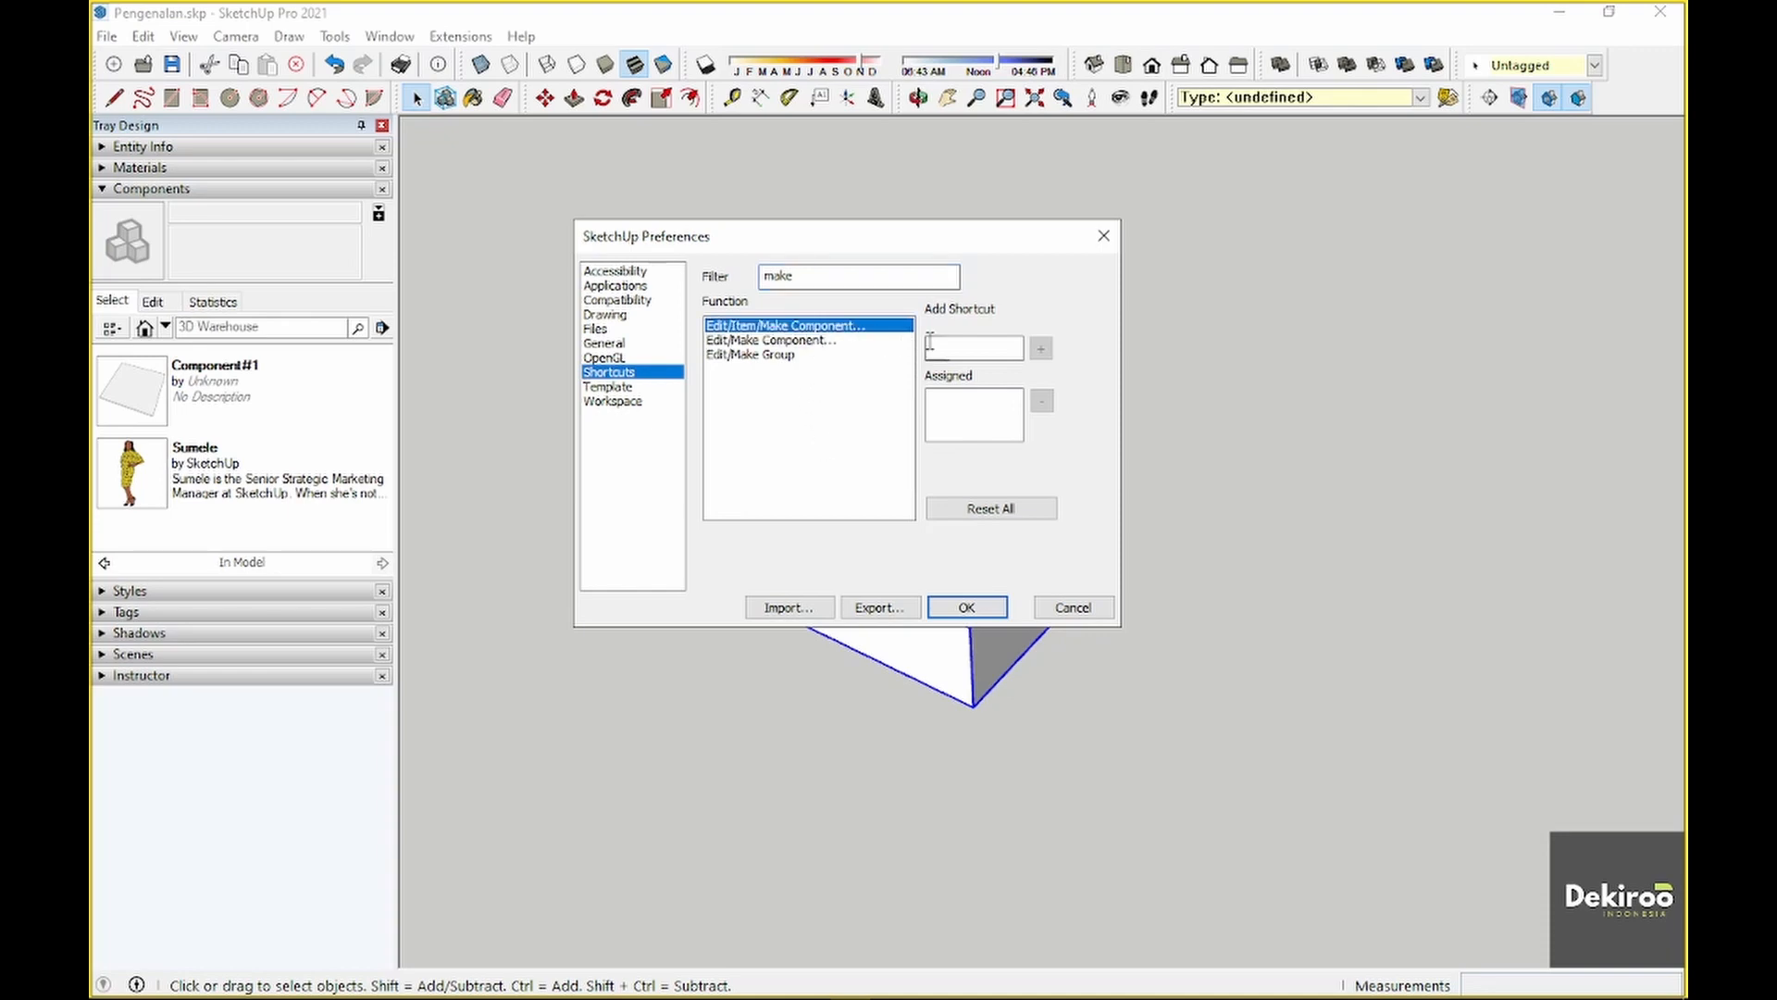
left_click(819, 340)
left_click(809, 355)
left_click(813, 341)
left_click(946, 356)
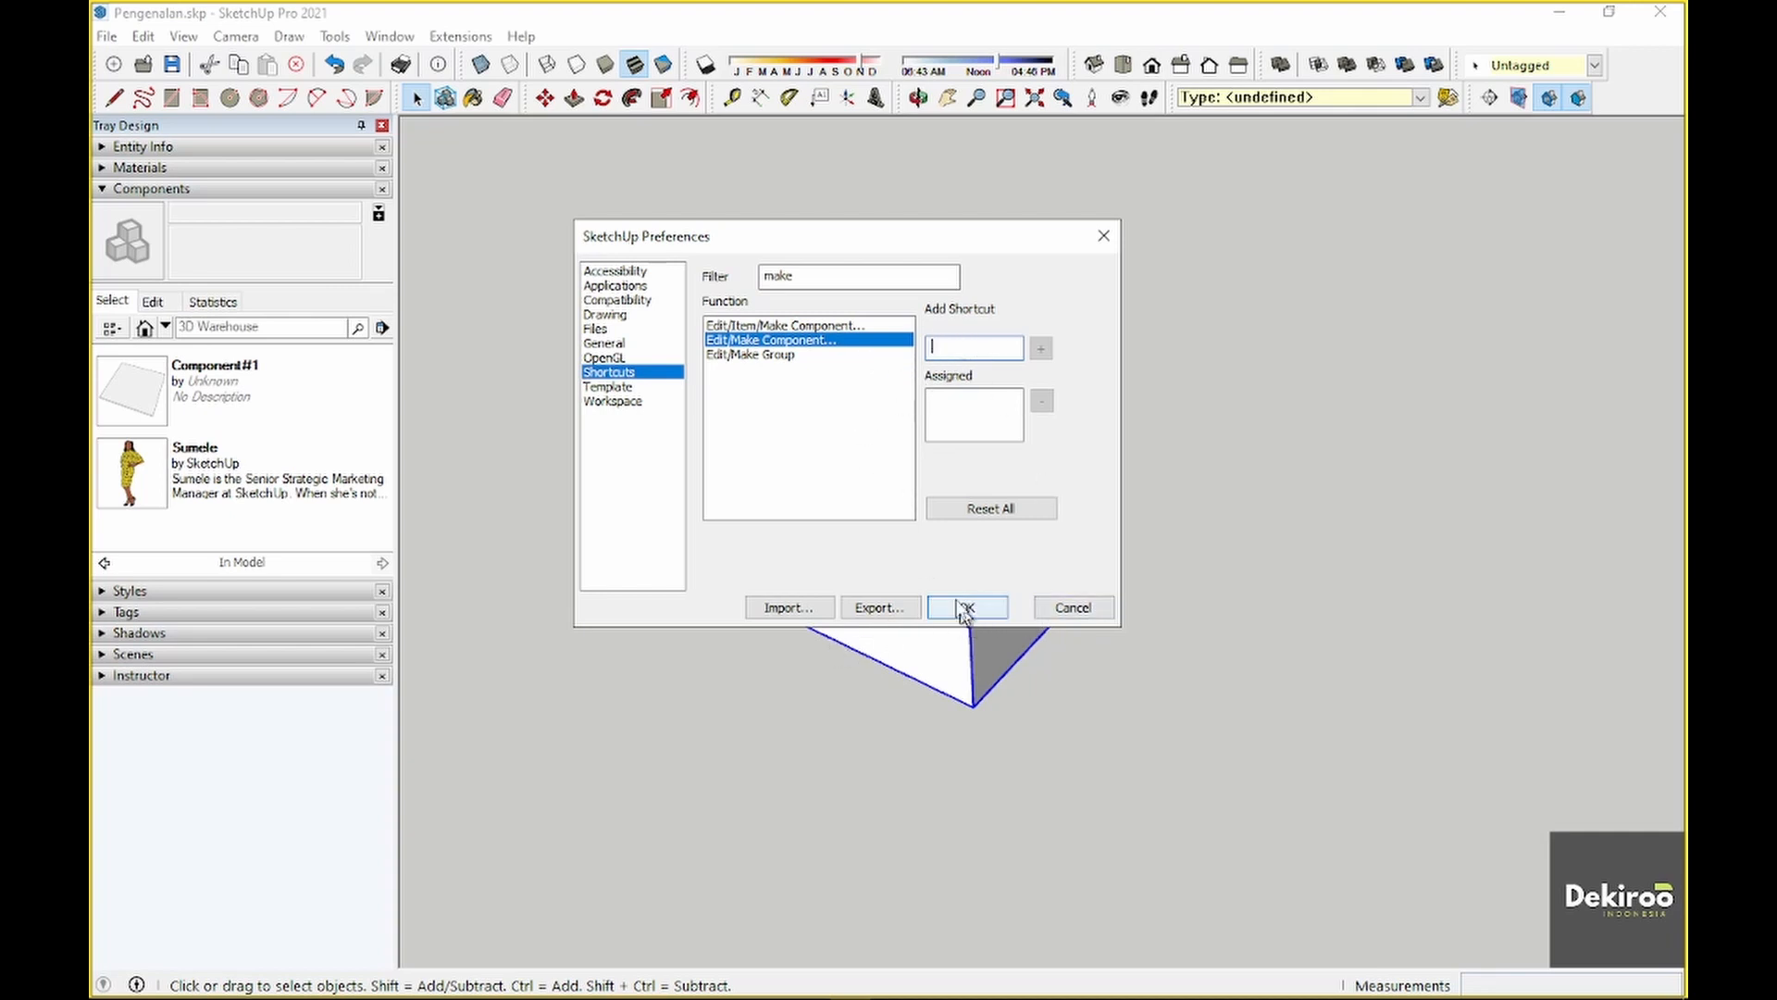
Filter the shortcut functions by "component" and look through the matching Edit, File, View and Window commands
left_click(825, 278)
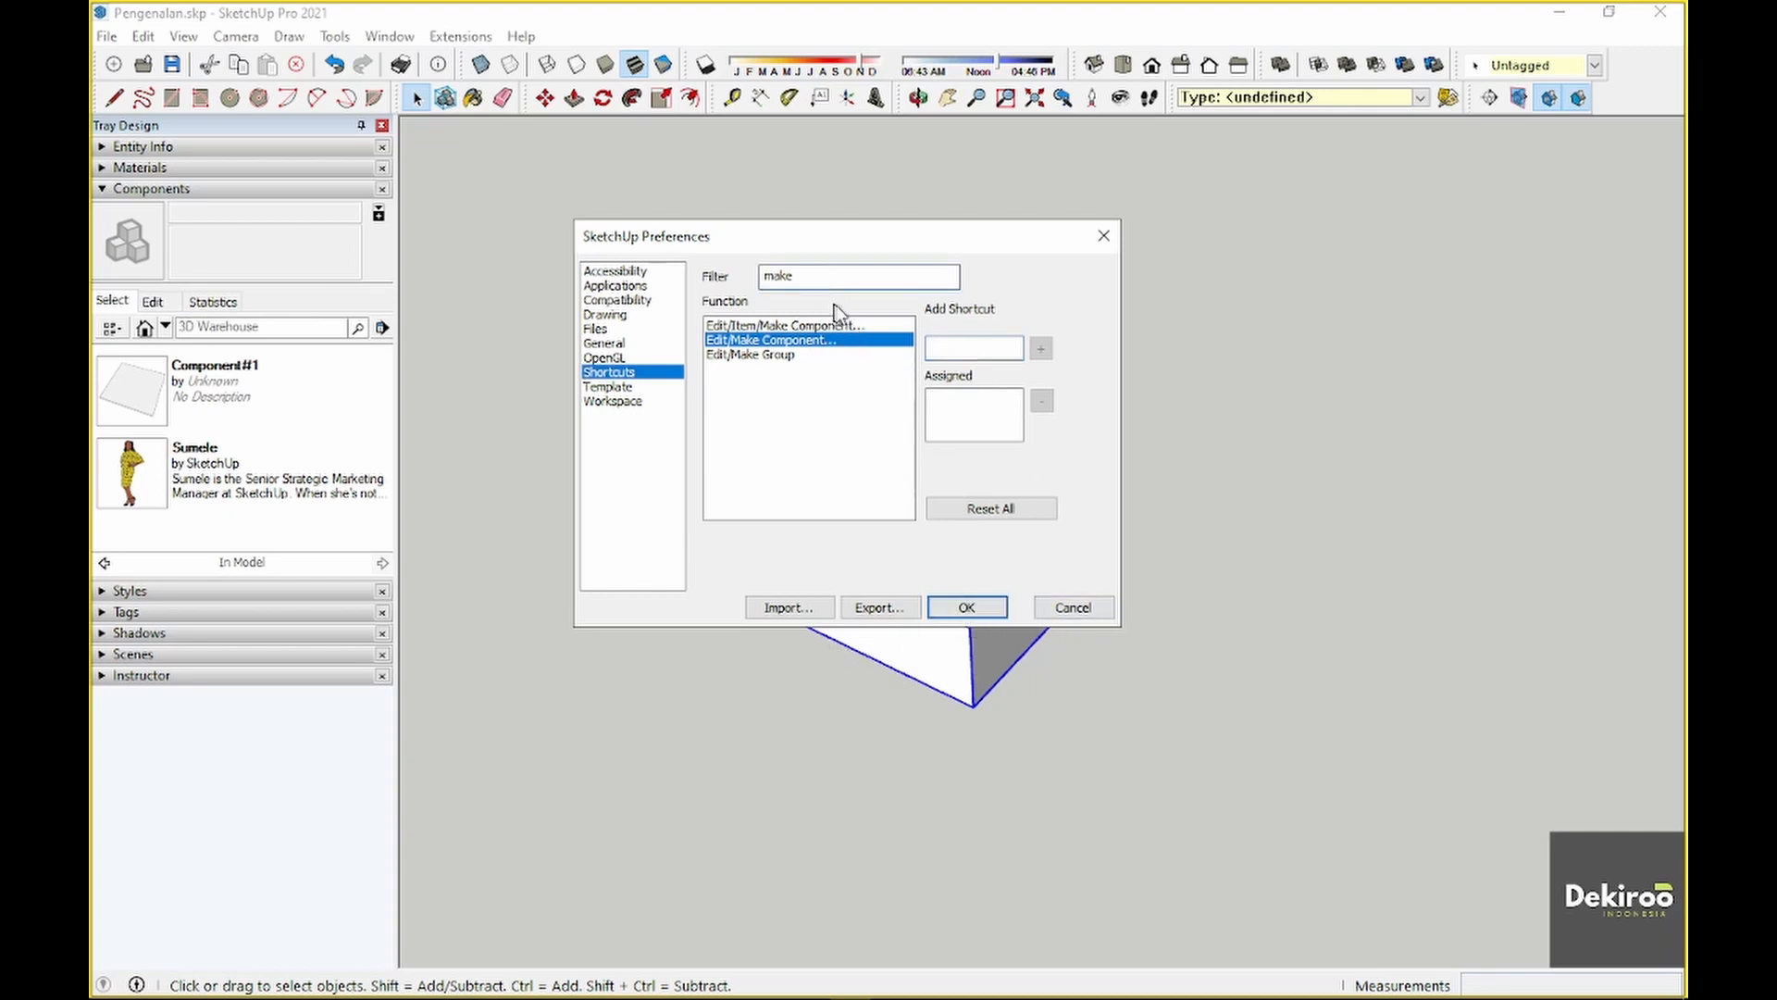
key("BackSpace")
key("BackSpace")
key("BackSpace")
key("BackSpace")
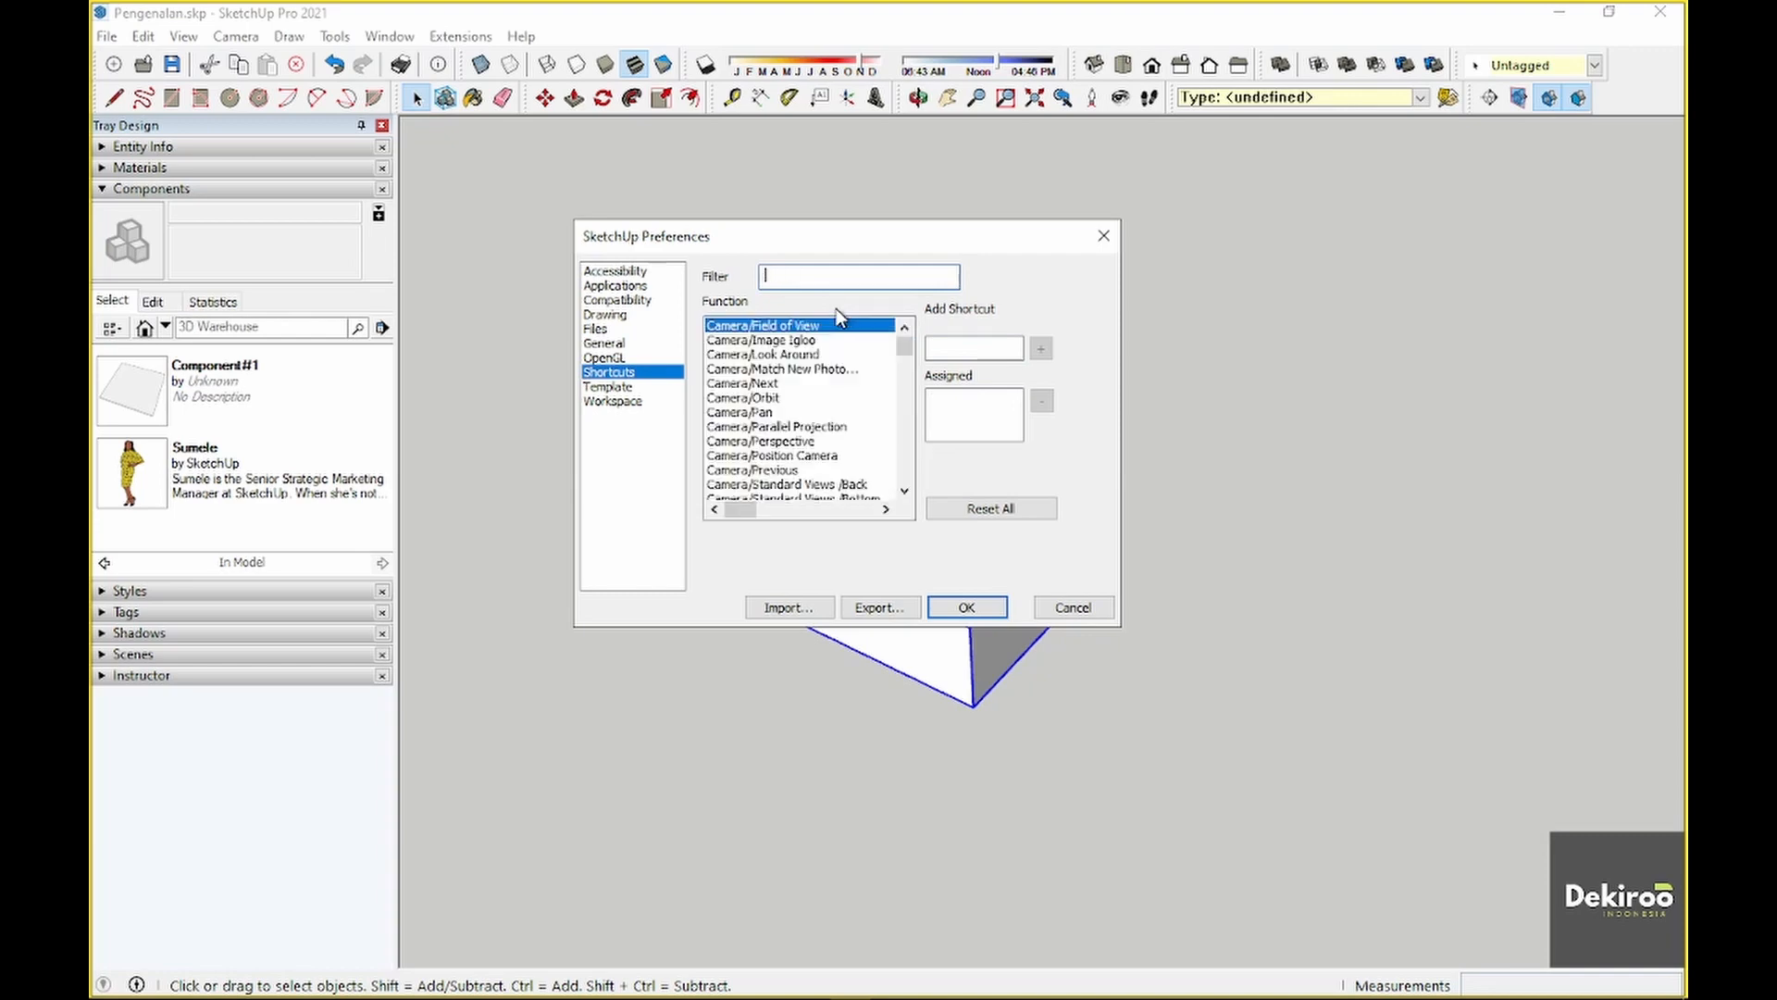
type("component")
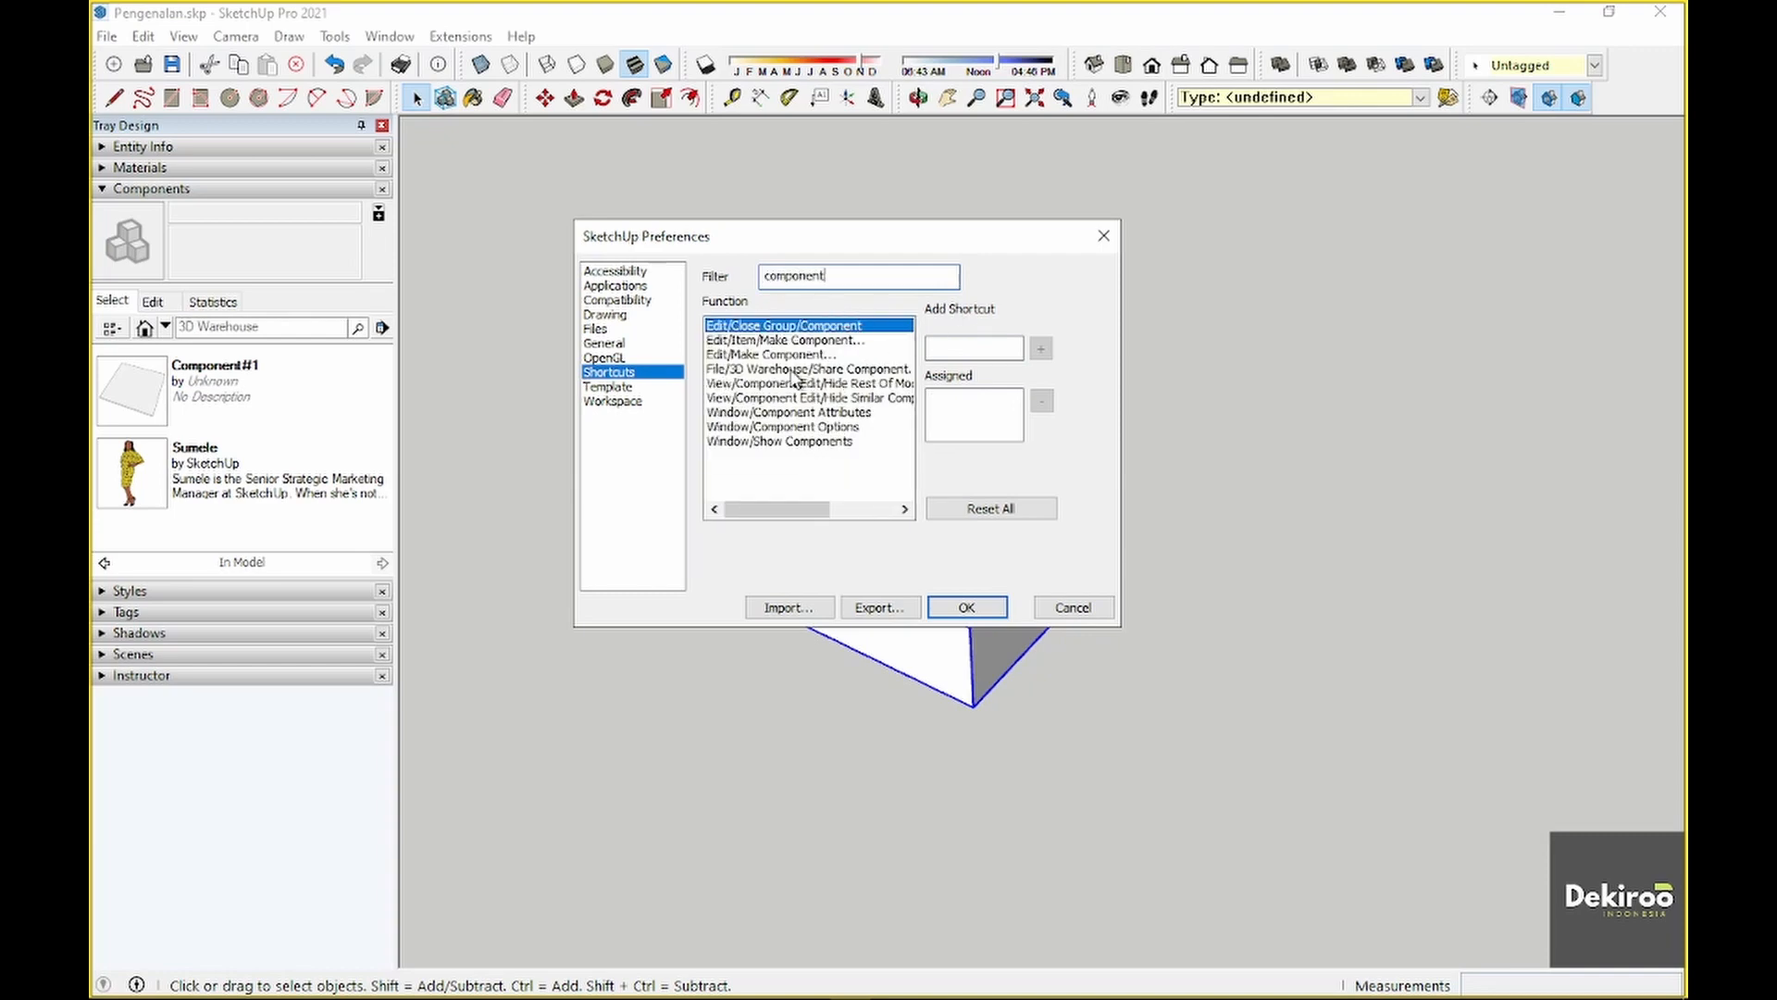
left_click(786, 346)
left_click(784, 355)
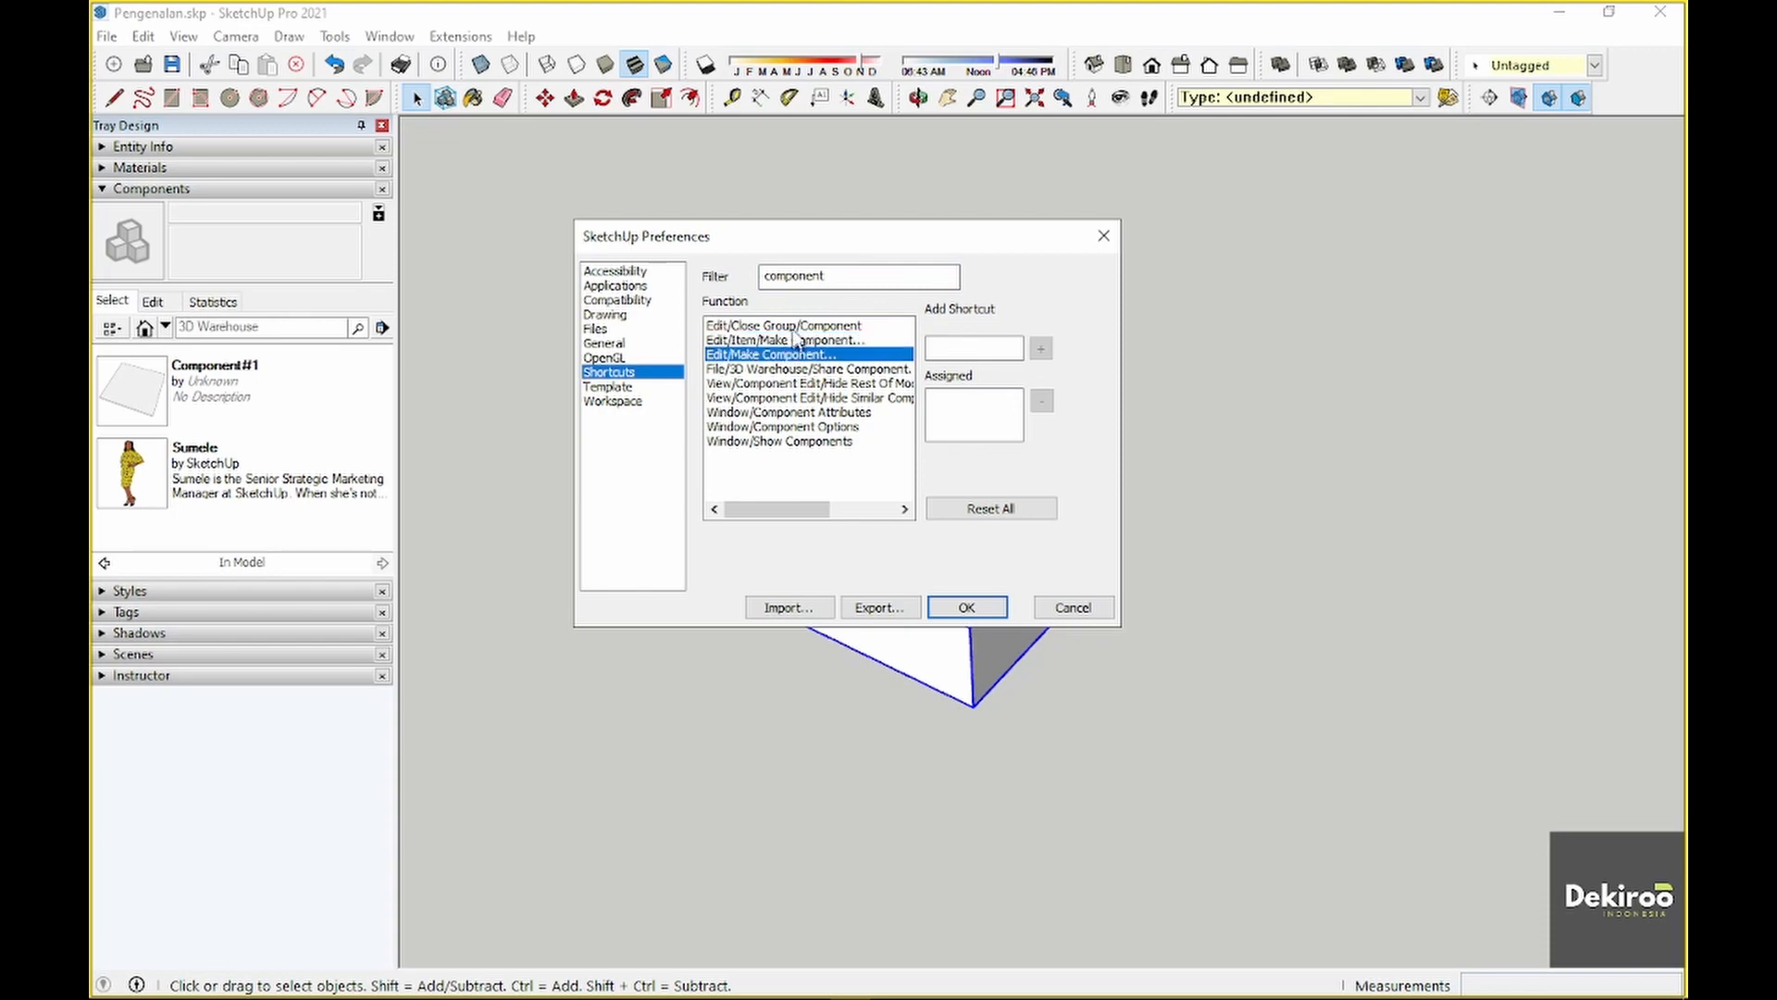
left_click(794, 326)
left_click(769, 373)
left_click(772, 383)
left_click(772, 397)
left_click(774, 412)
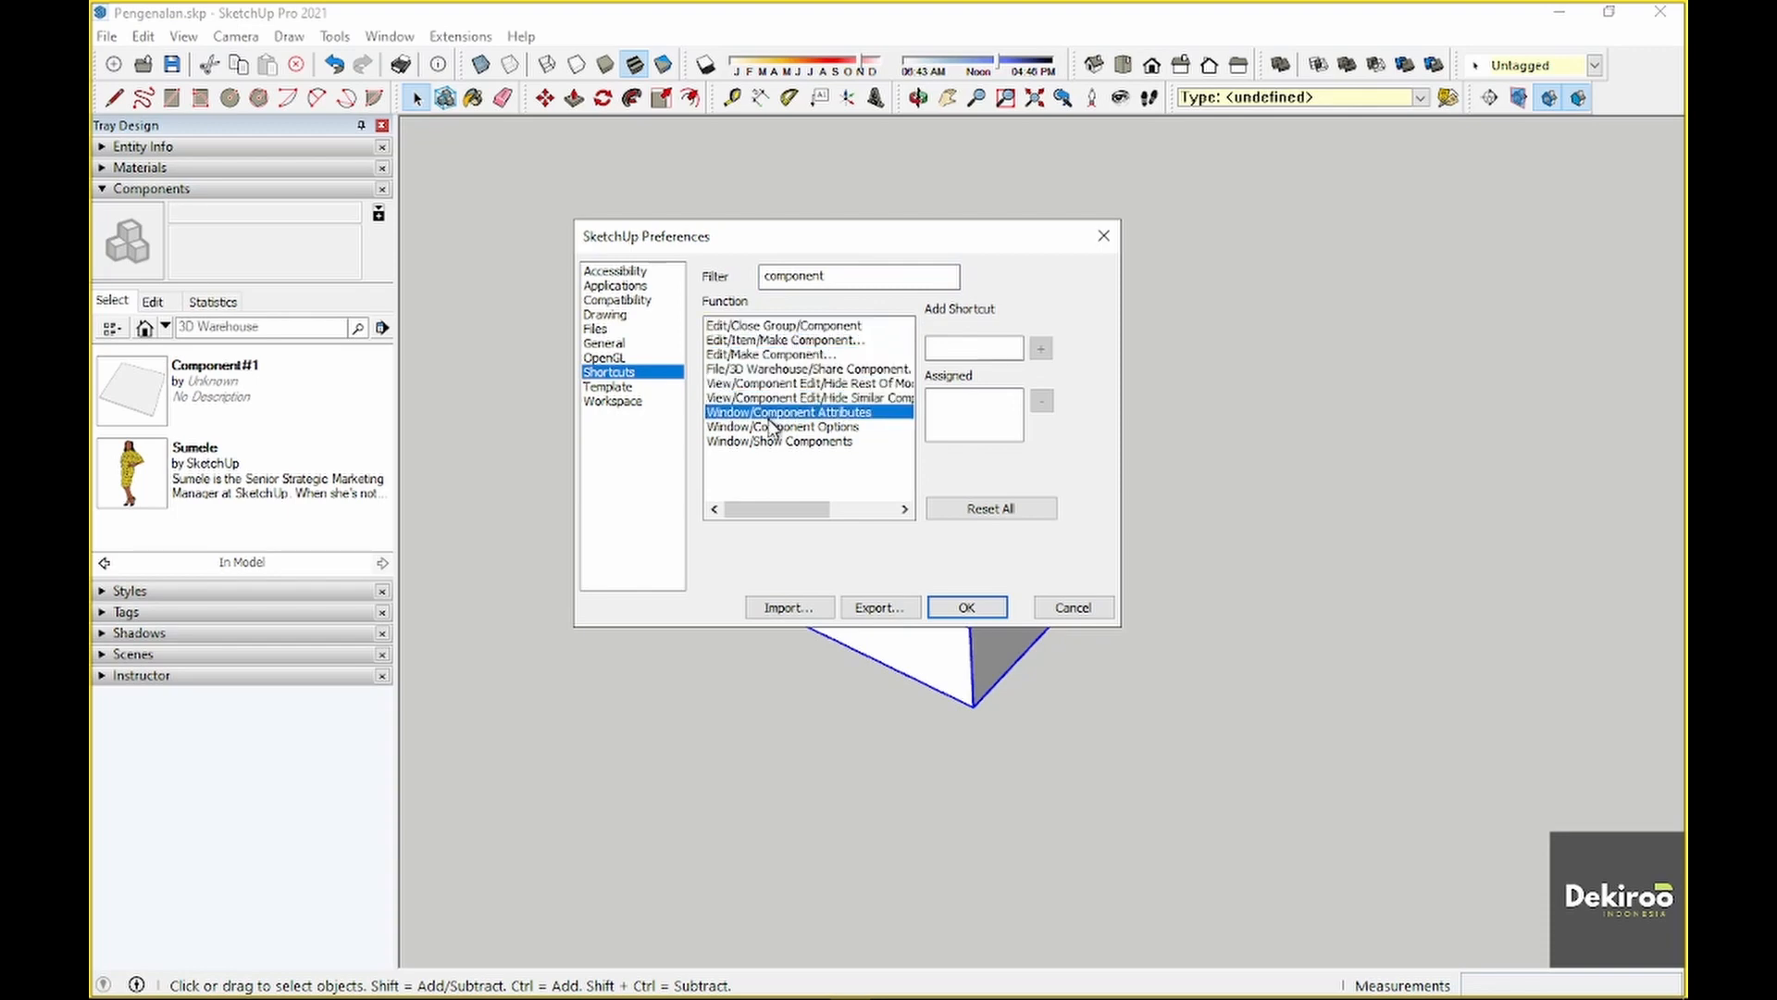
left_click(775, 427)
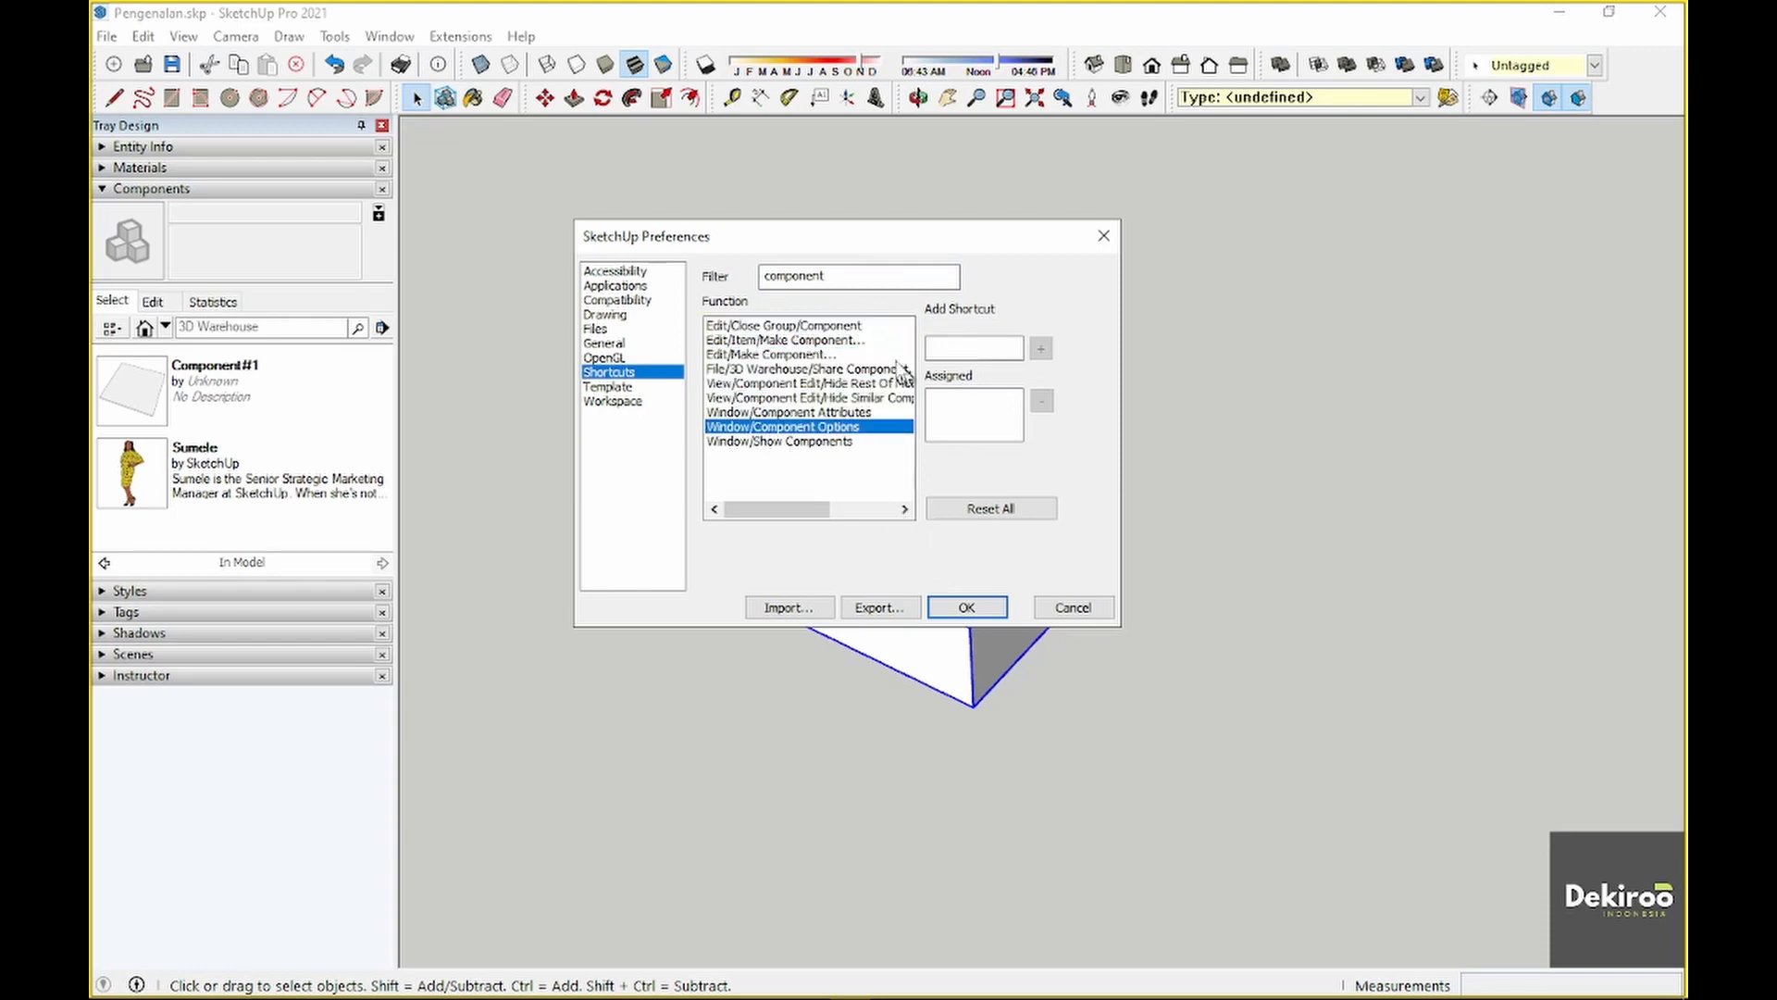
Assign the shortcut G to Edit/Item/Make Component, accept reassigning it from Make Group, and save the preferences
left_click(815, 341)
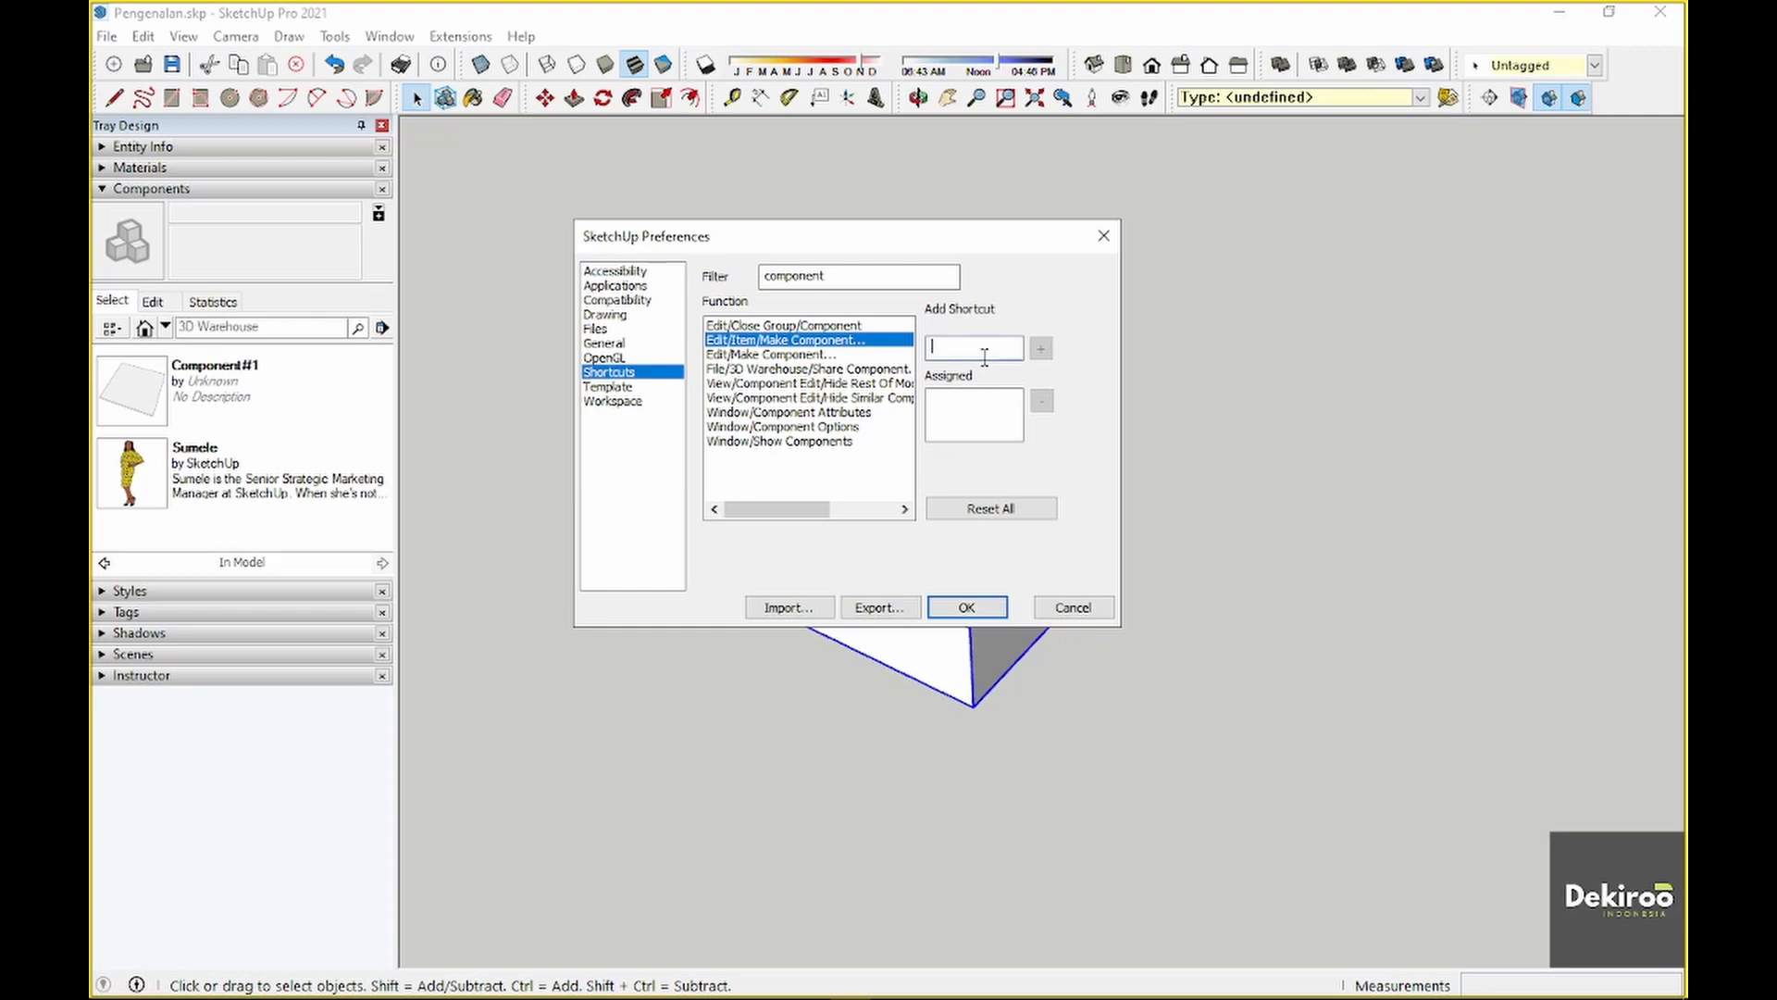
key("g")
left_click(1040, 348)
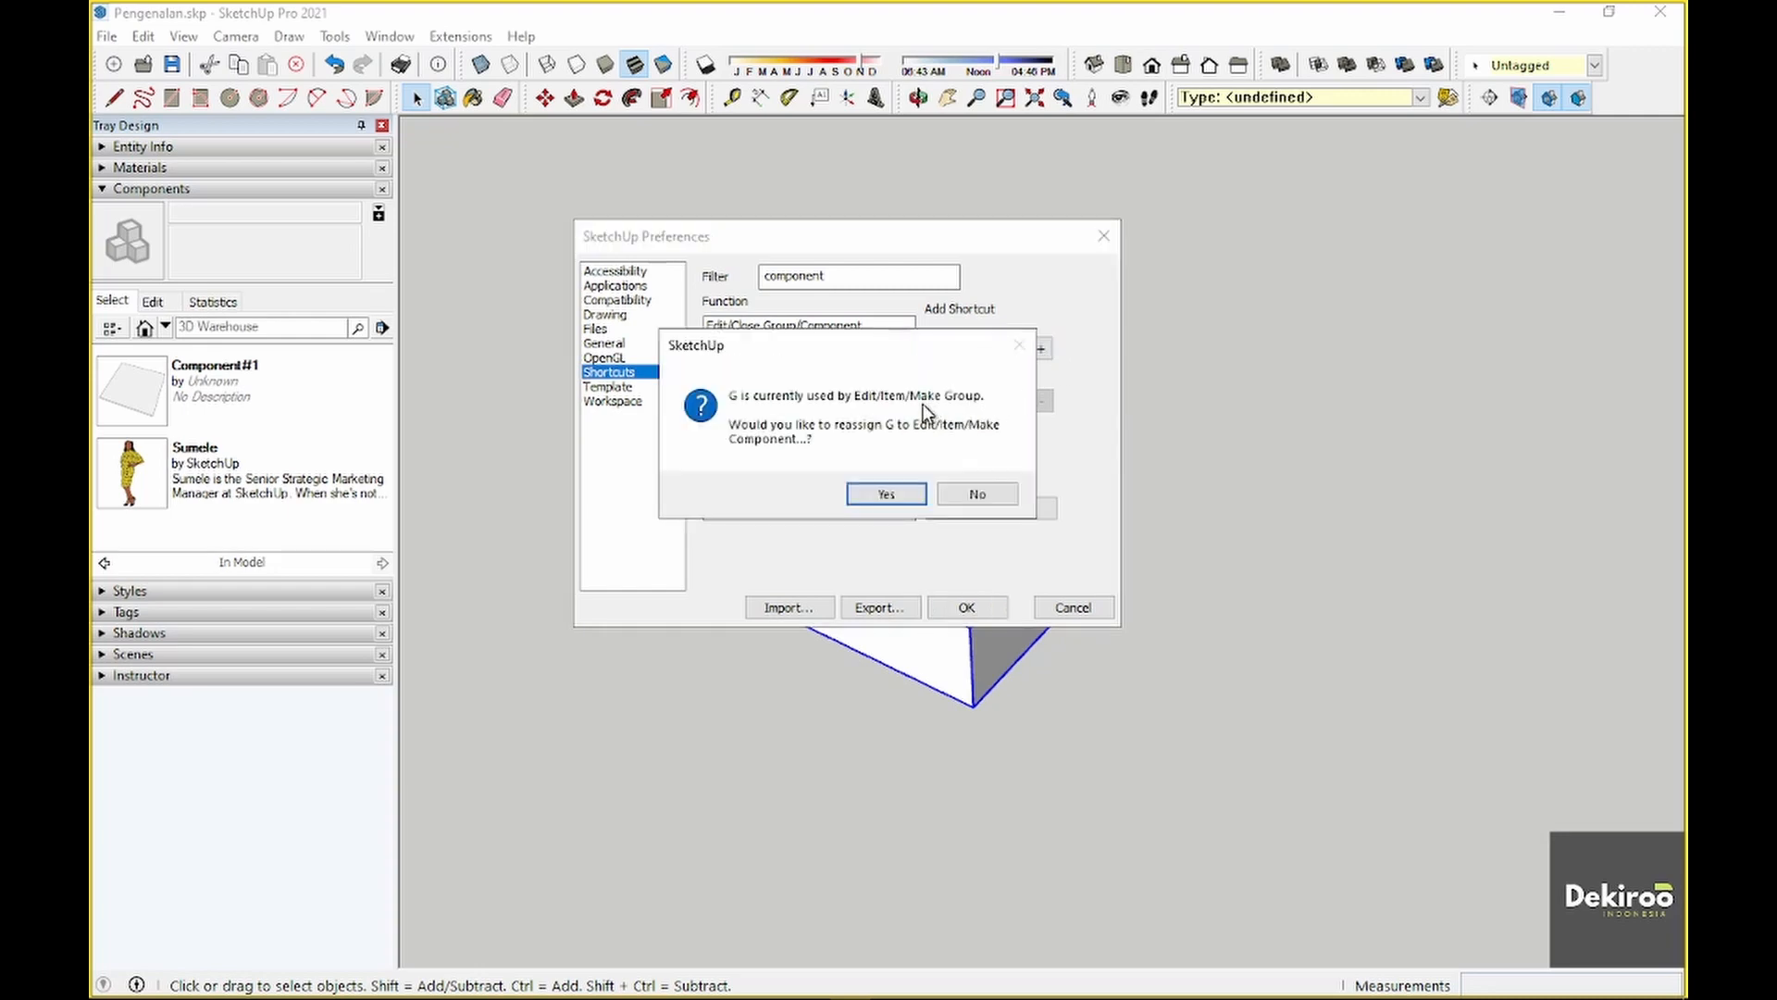
left_click(914, 493)
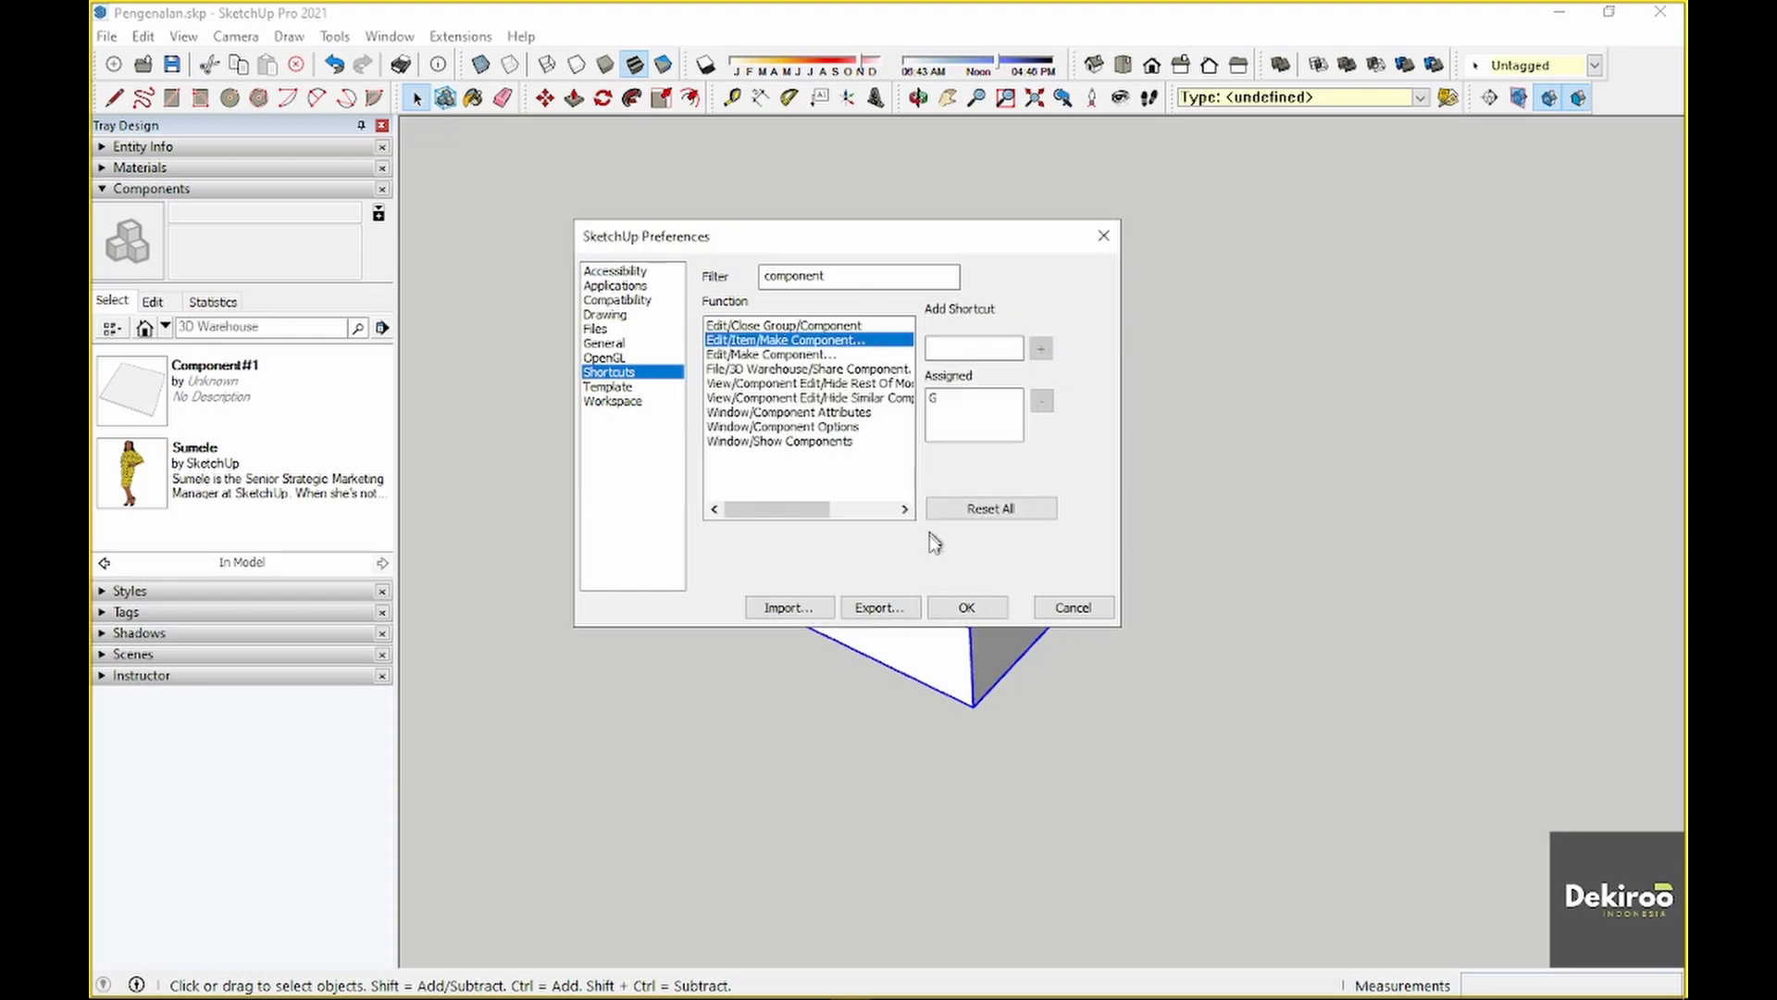
left_click(967, 608)
scroll(963, 501, "down", 1)
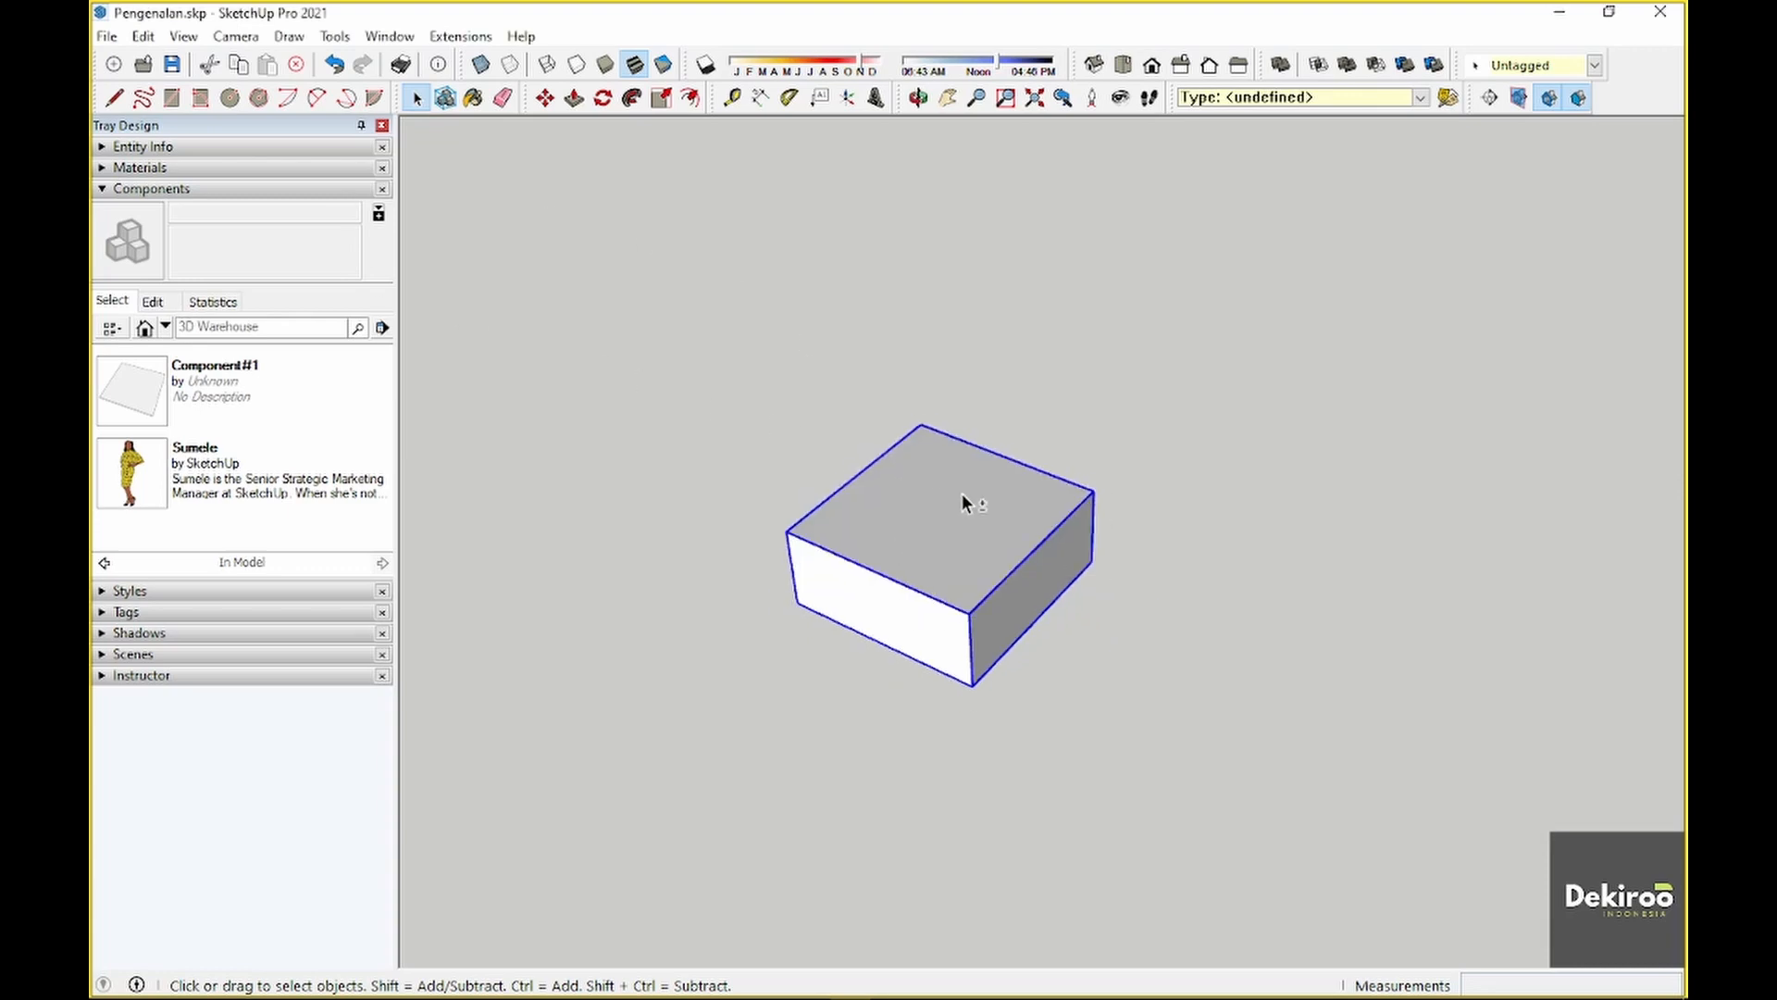
middle_click_drag(963, 496, 960, 520)
scroll(849, 462, "up", 2)
triple_click(980, 556)
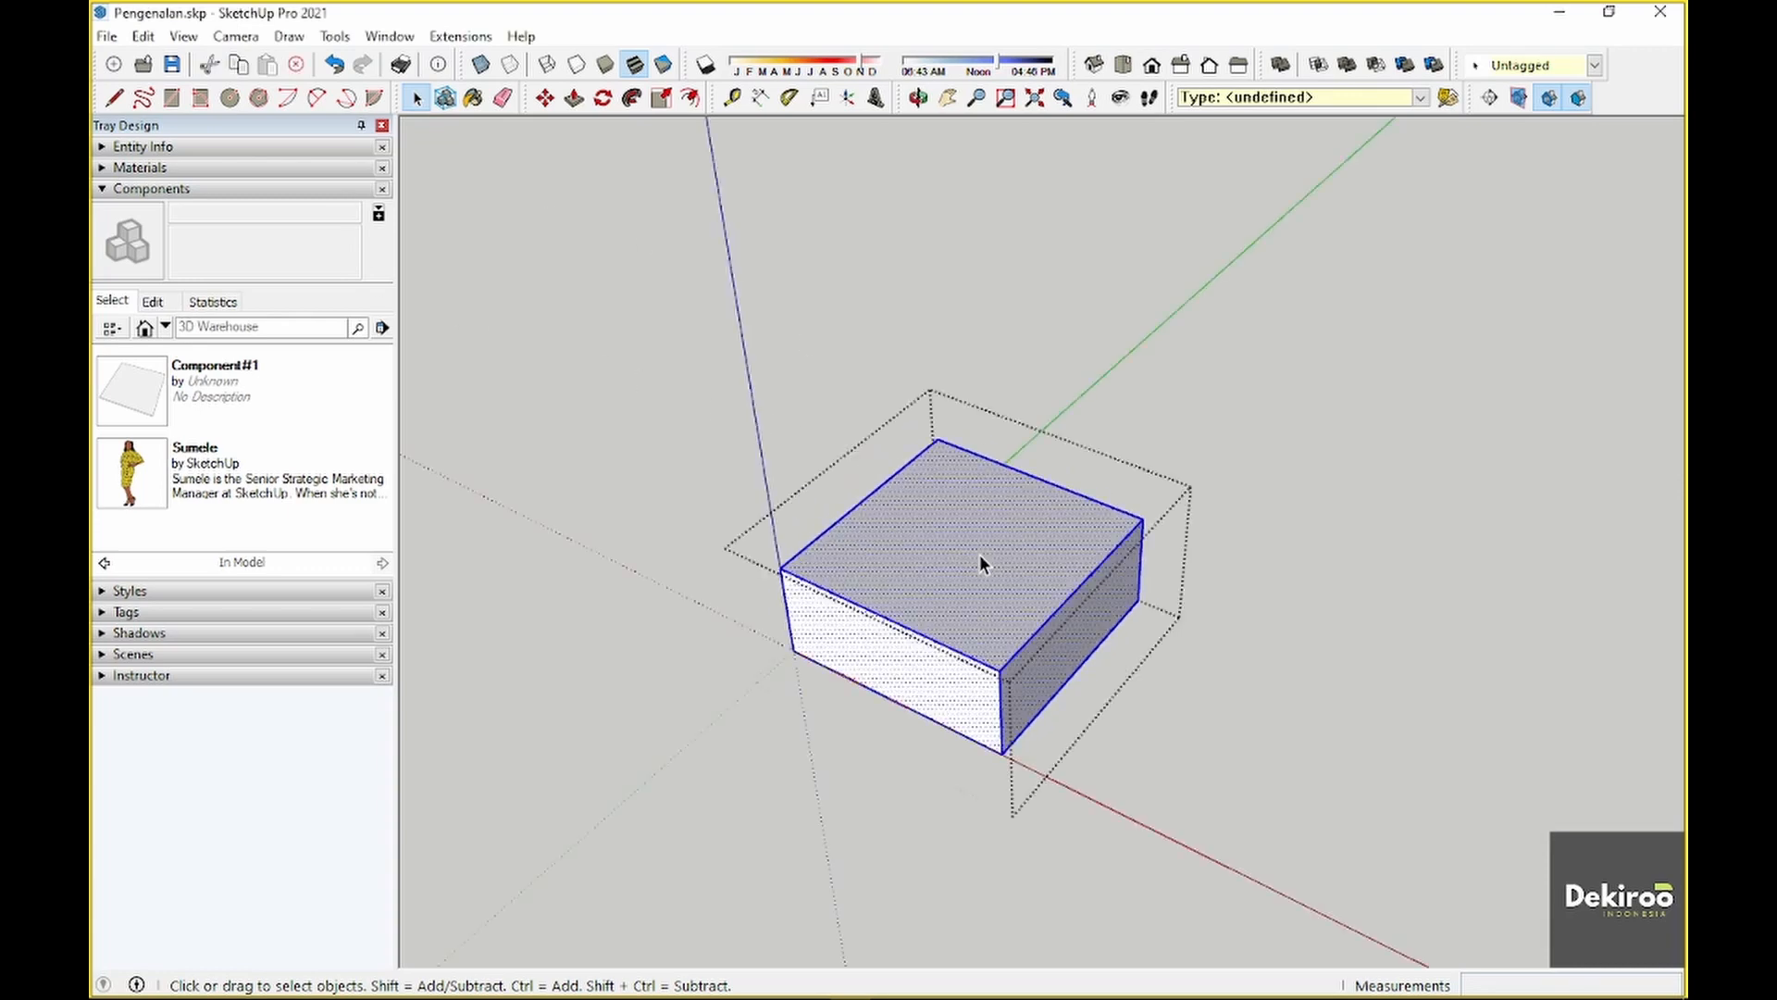
key("Escape")
middle_click_drag(968, 583, 941, 591)
Convert the box group into a component, keeping the default settings
left_click(941, 591)
right_click(935, 572)
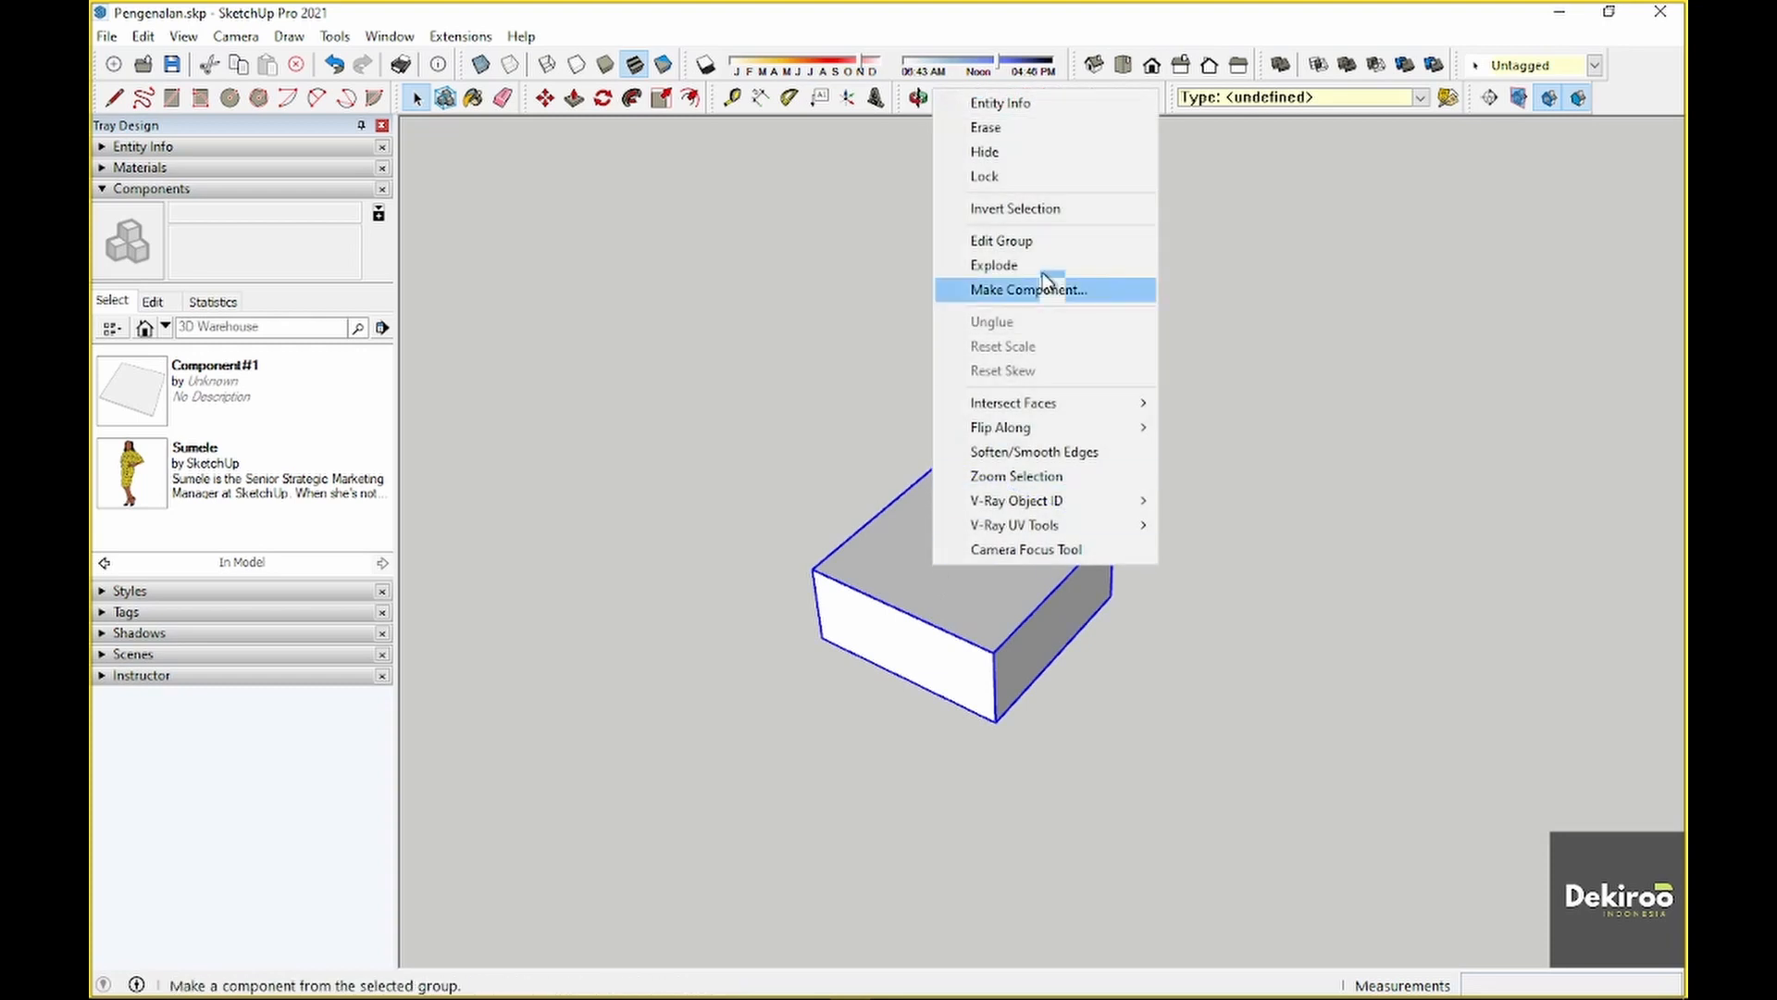
left_click(976, 507)
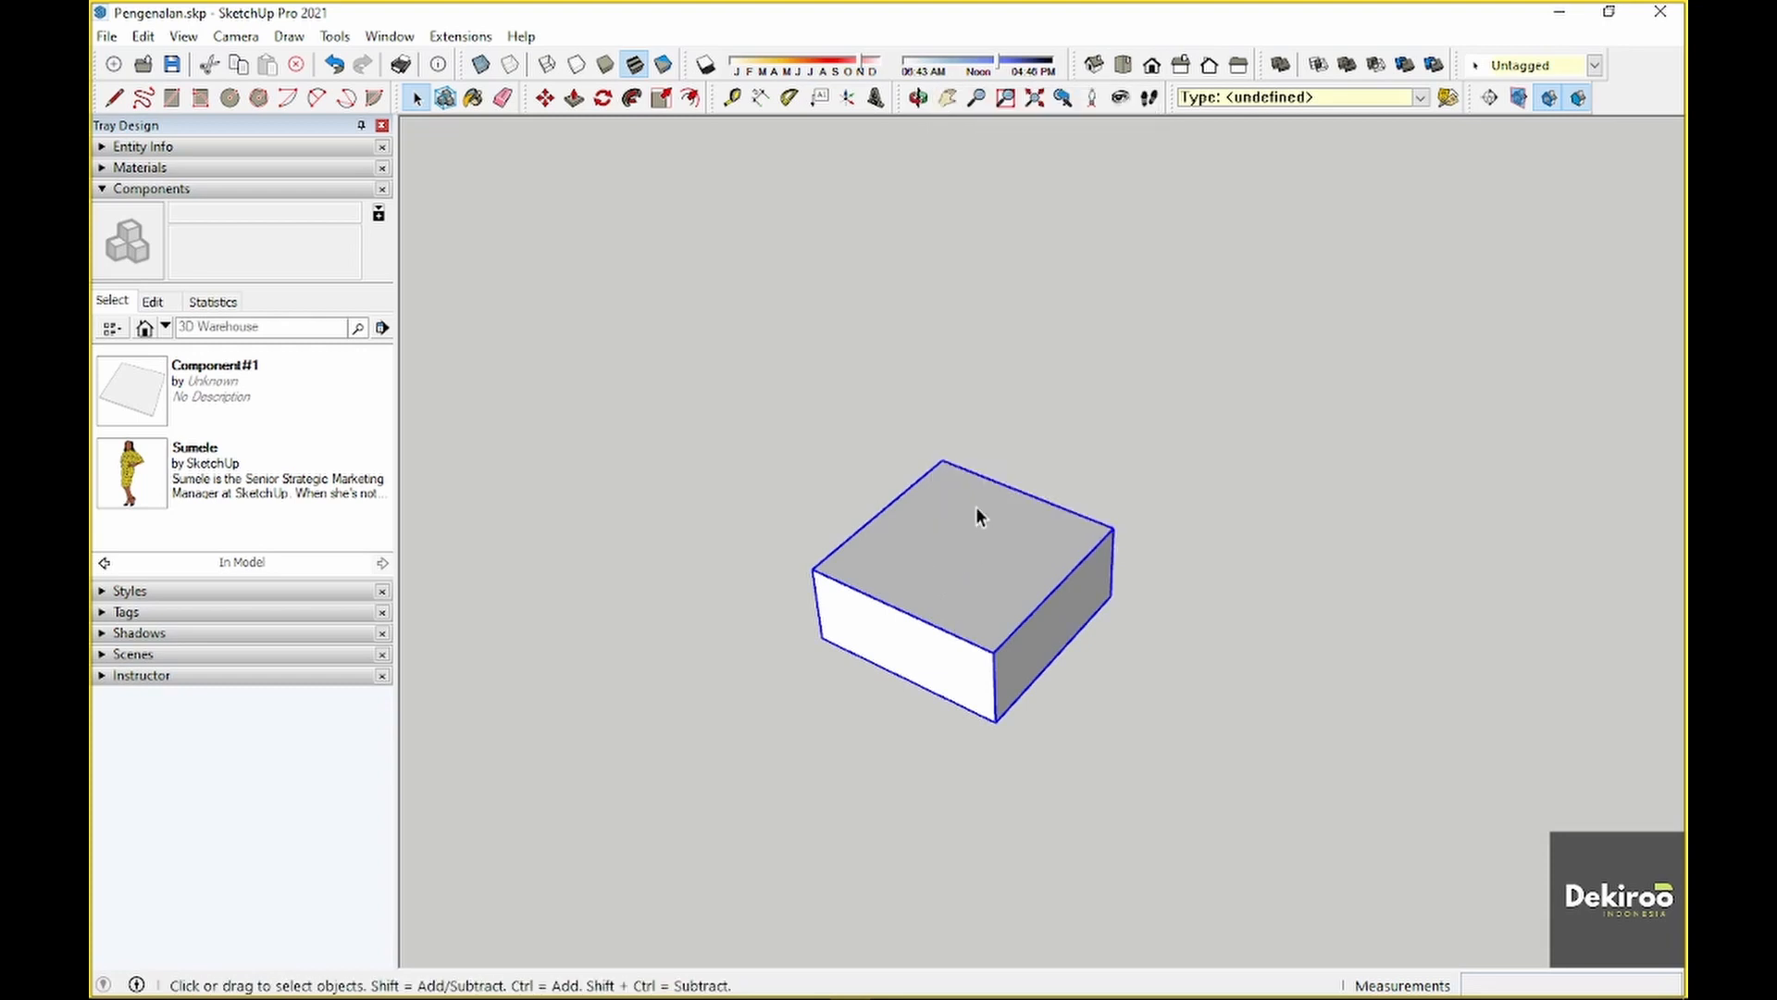
right_click(965, 535)
left_click(1052, 263)
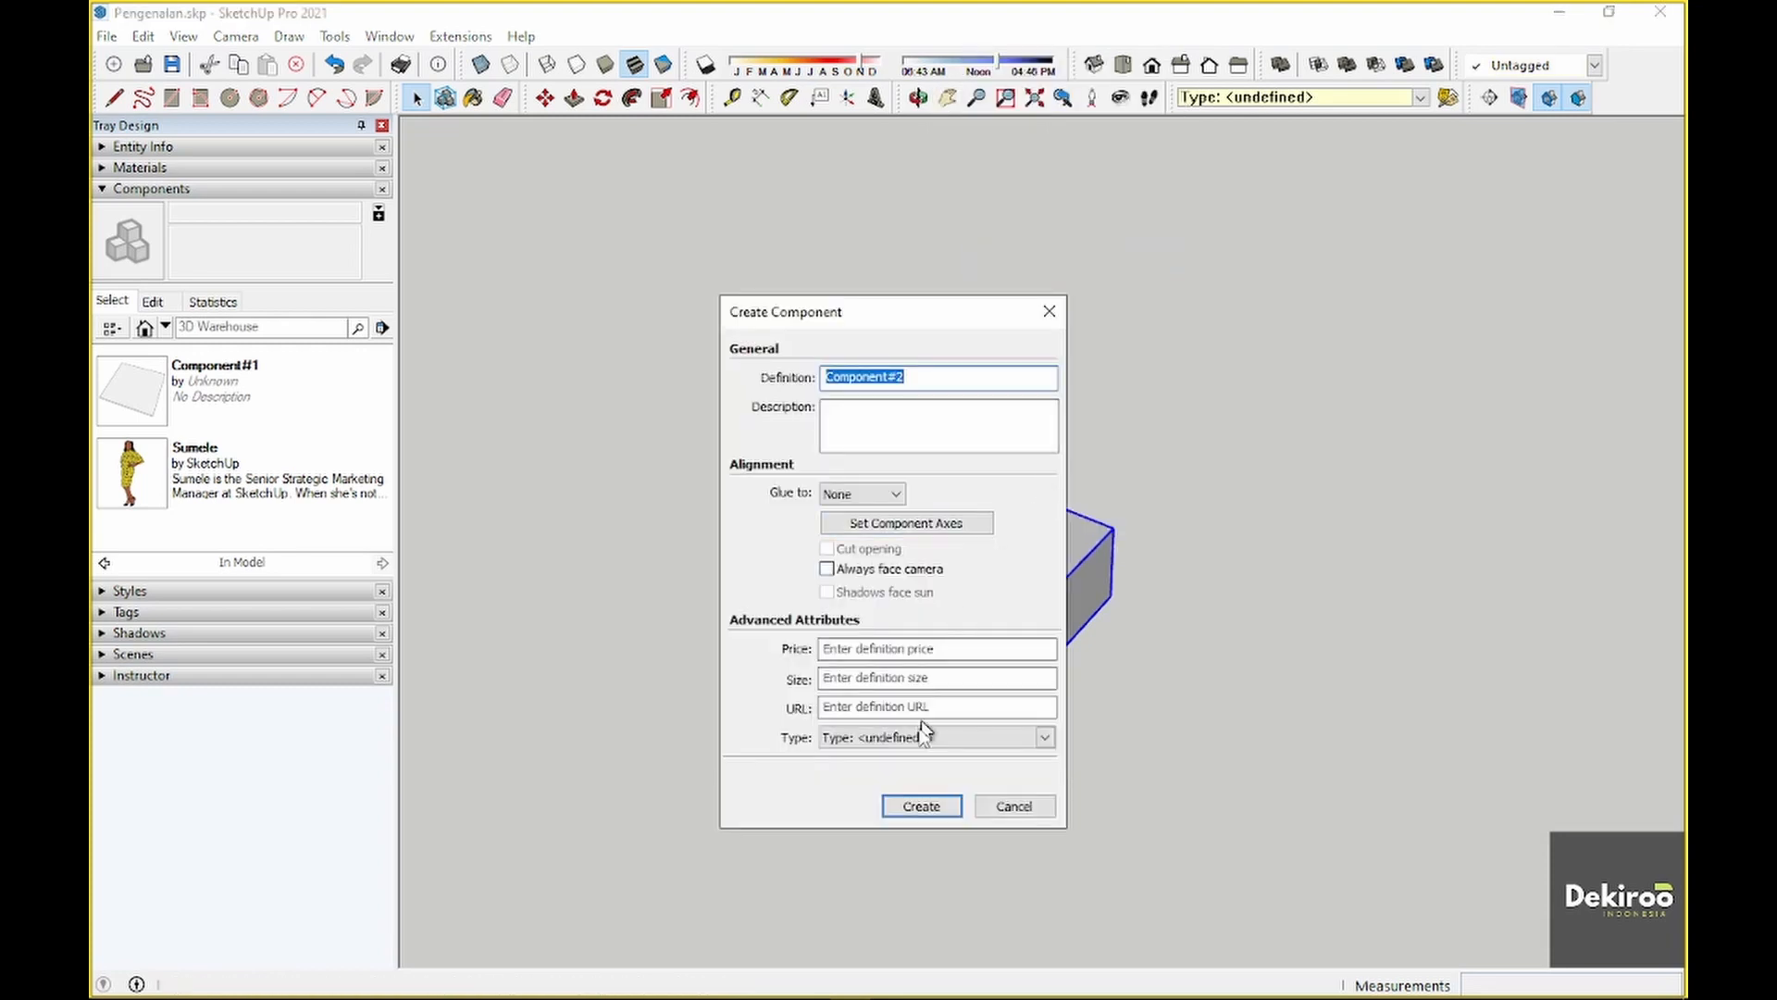
left_click(916, 805)
Copy the box component from its bottom corner to about 1446 cm away along the green axis
scroll(1007, 576, "down", 3)
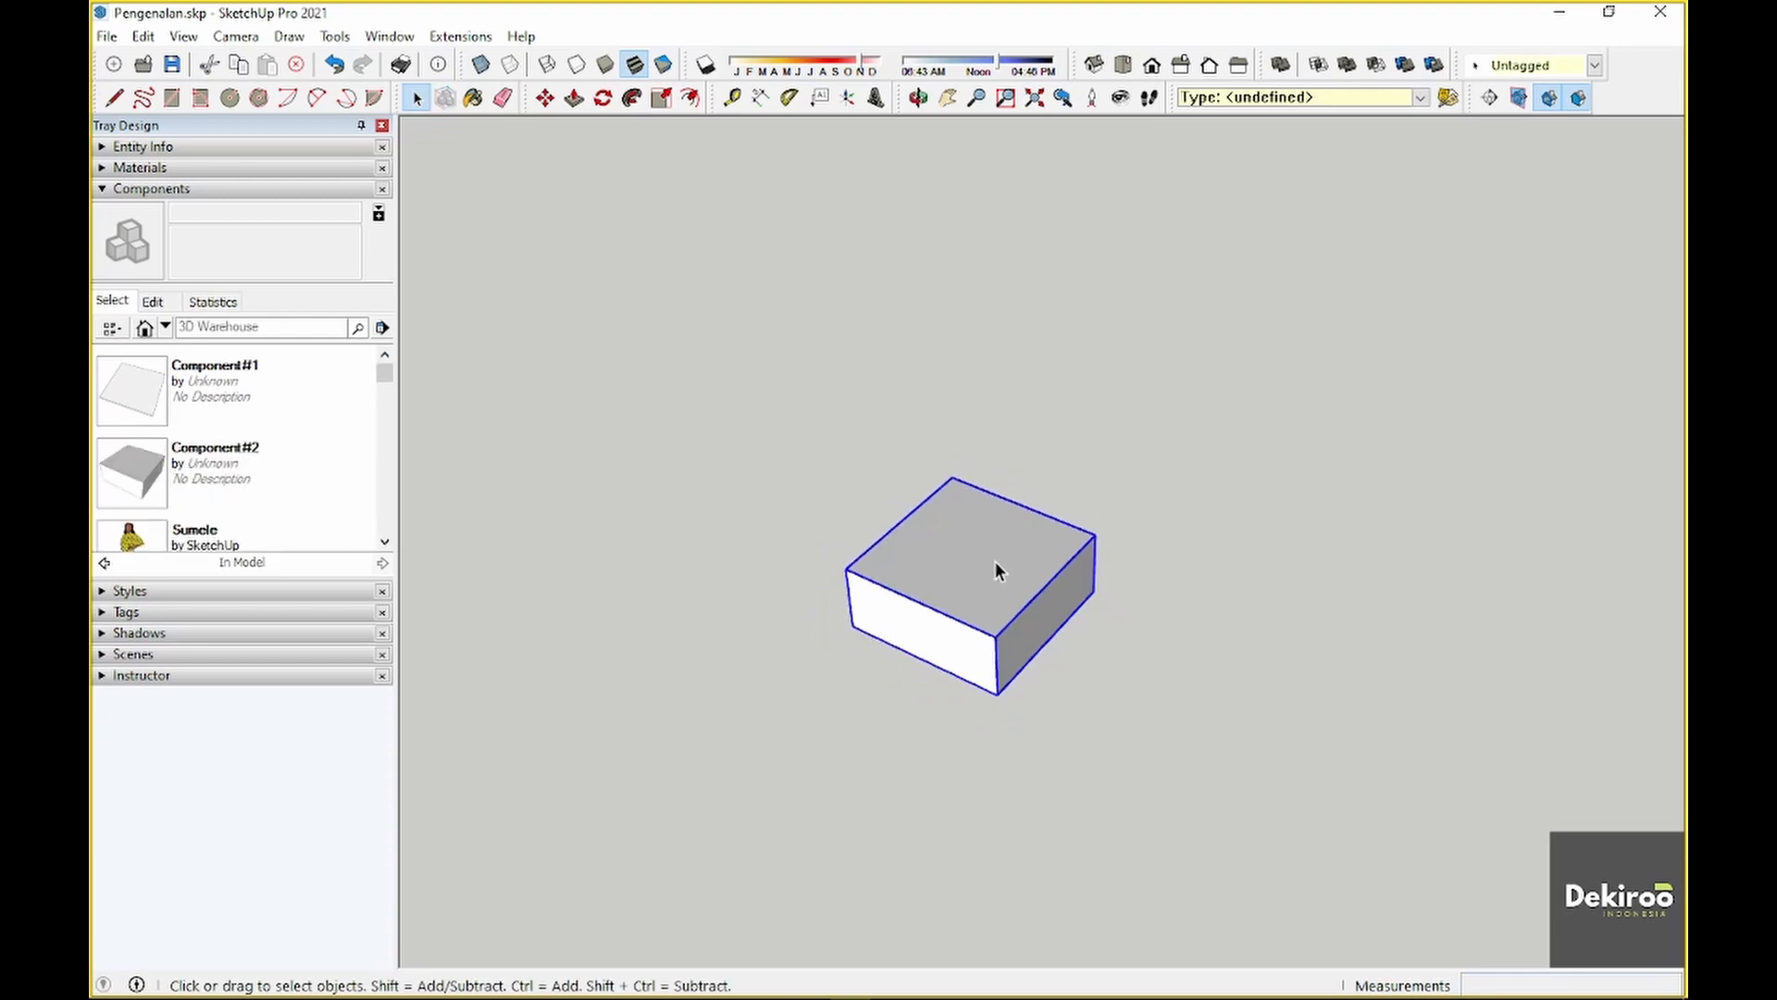
key("m")
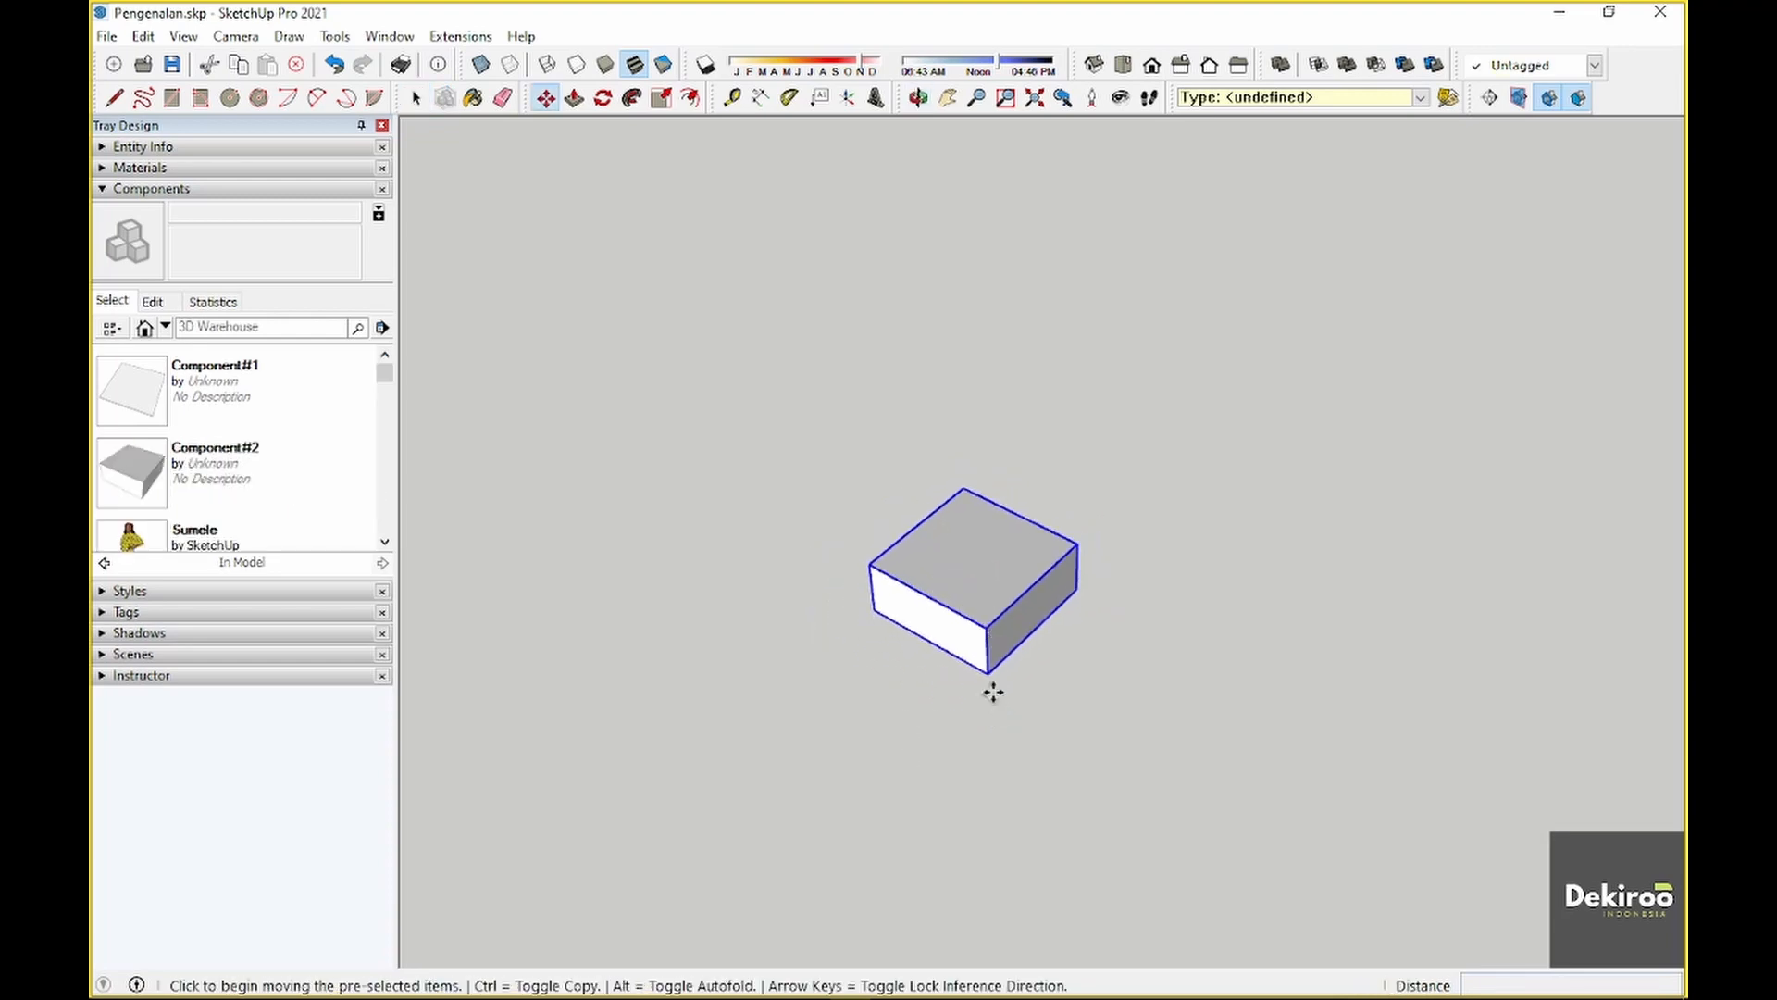
left_click(987, 672)
key("ctrl")
left_click(1220, 458)
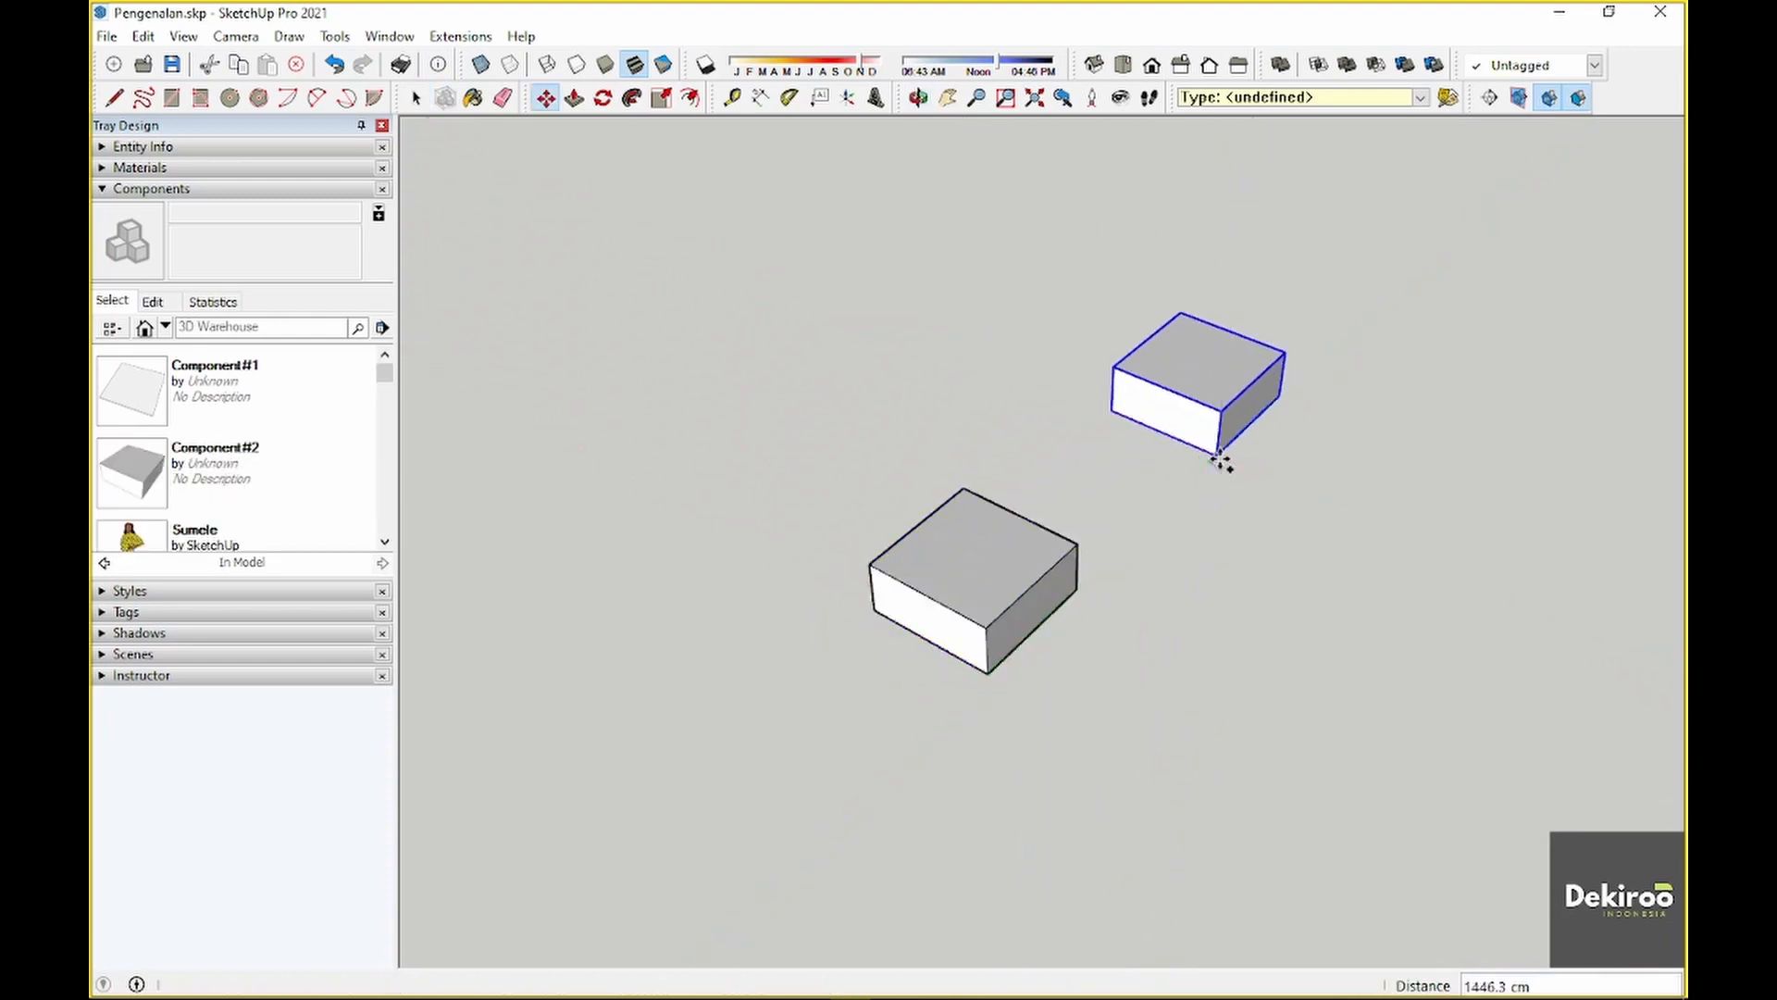
Copy the second box and place the third one about 1538 cm away from it, off to the side
middle_click_drag(1220, 458, 1079, 593, "shift")
left_click(1076, 590)
key("ctrl")
key("ctrl")
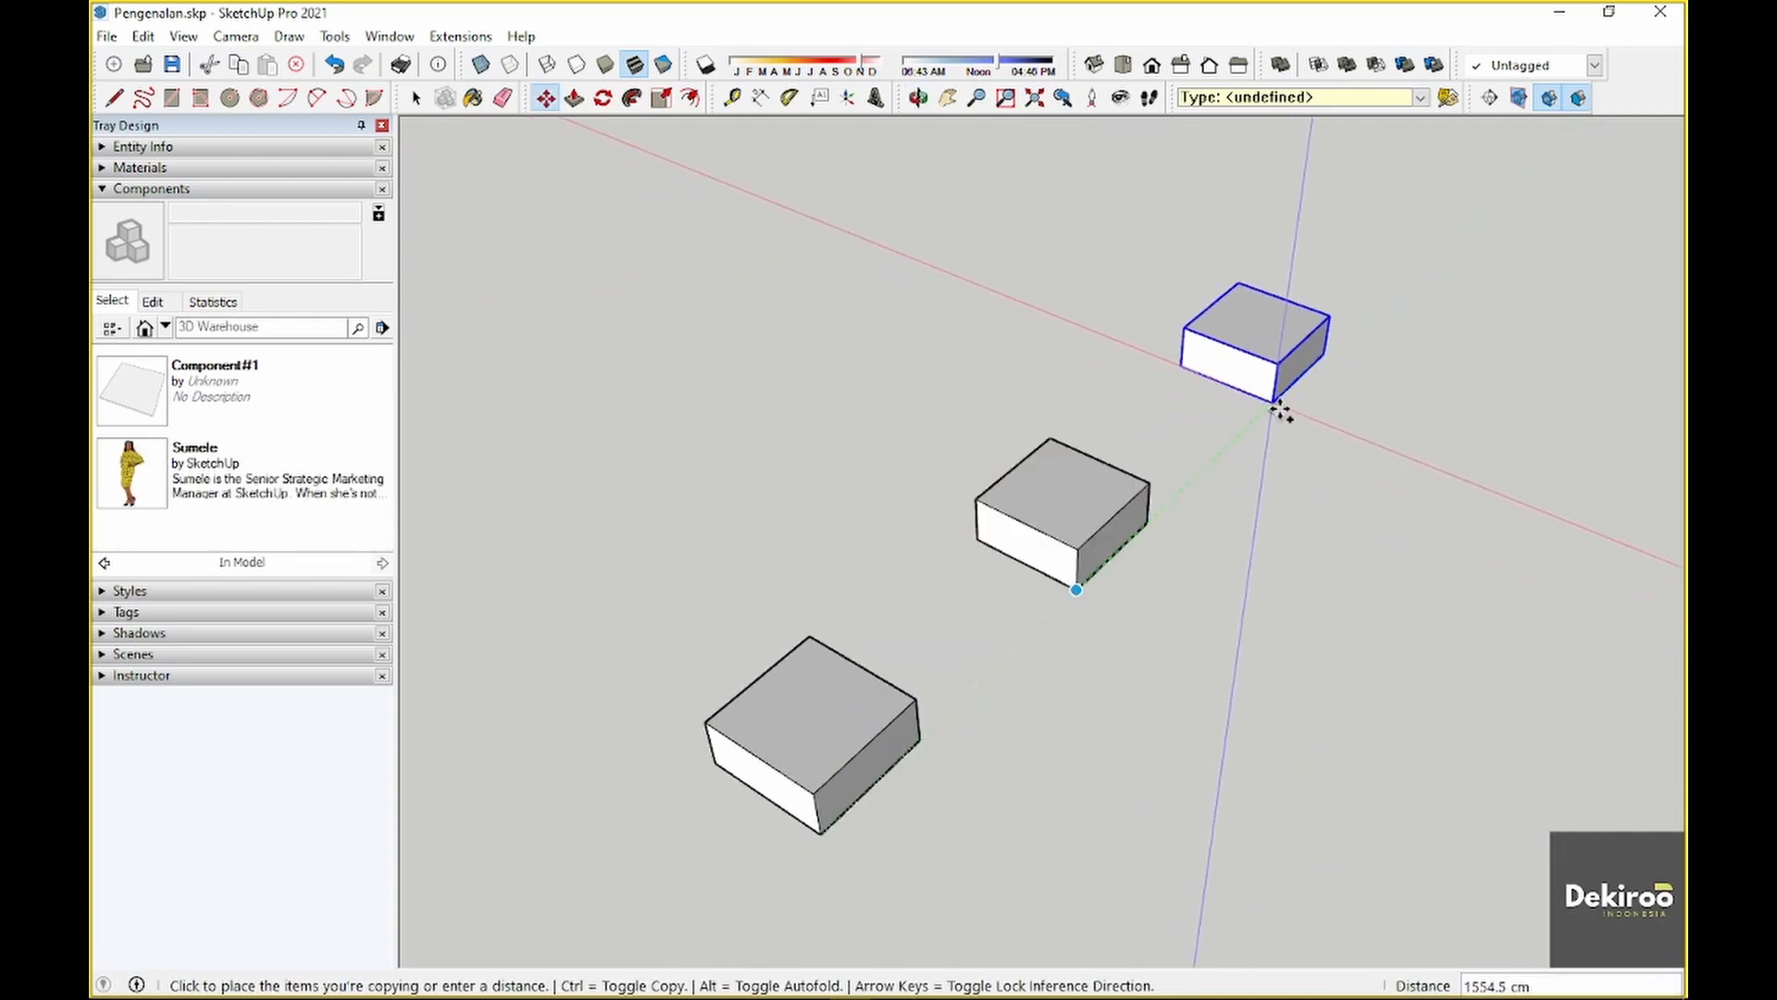
left_click(1276, 405)
left_click(1275, 404)
key("ctrl")
left_click(1396, 710)
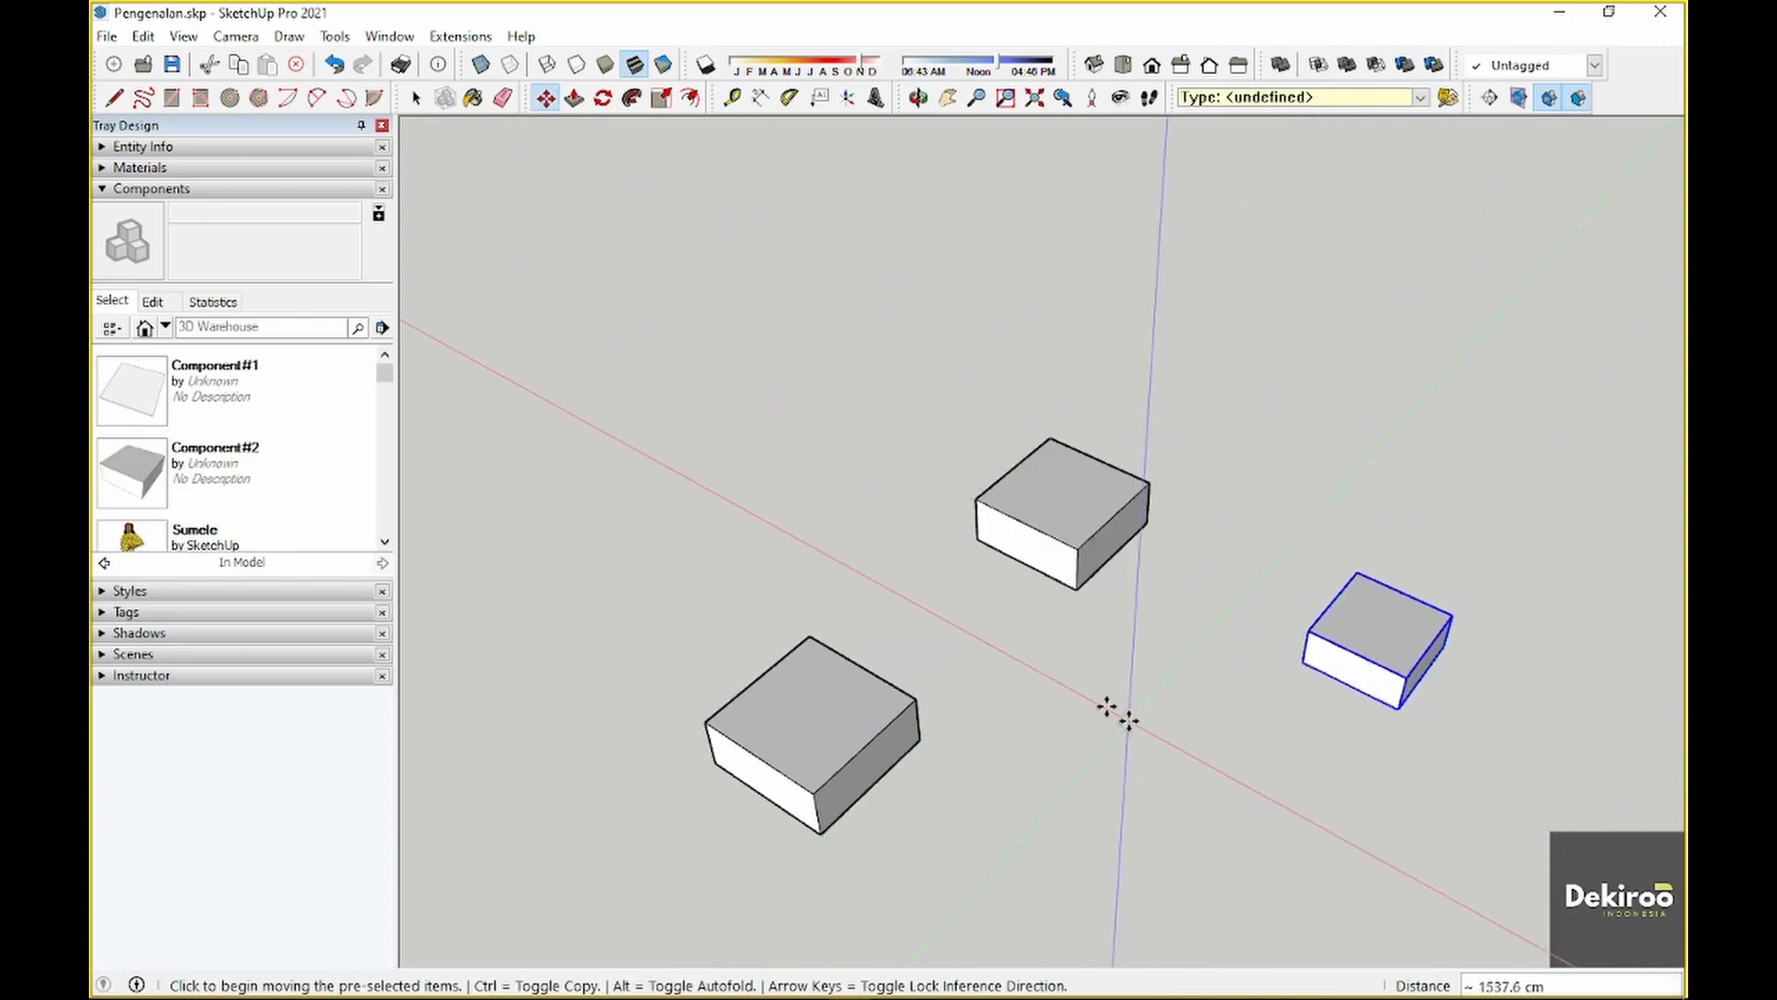
key("space")
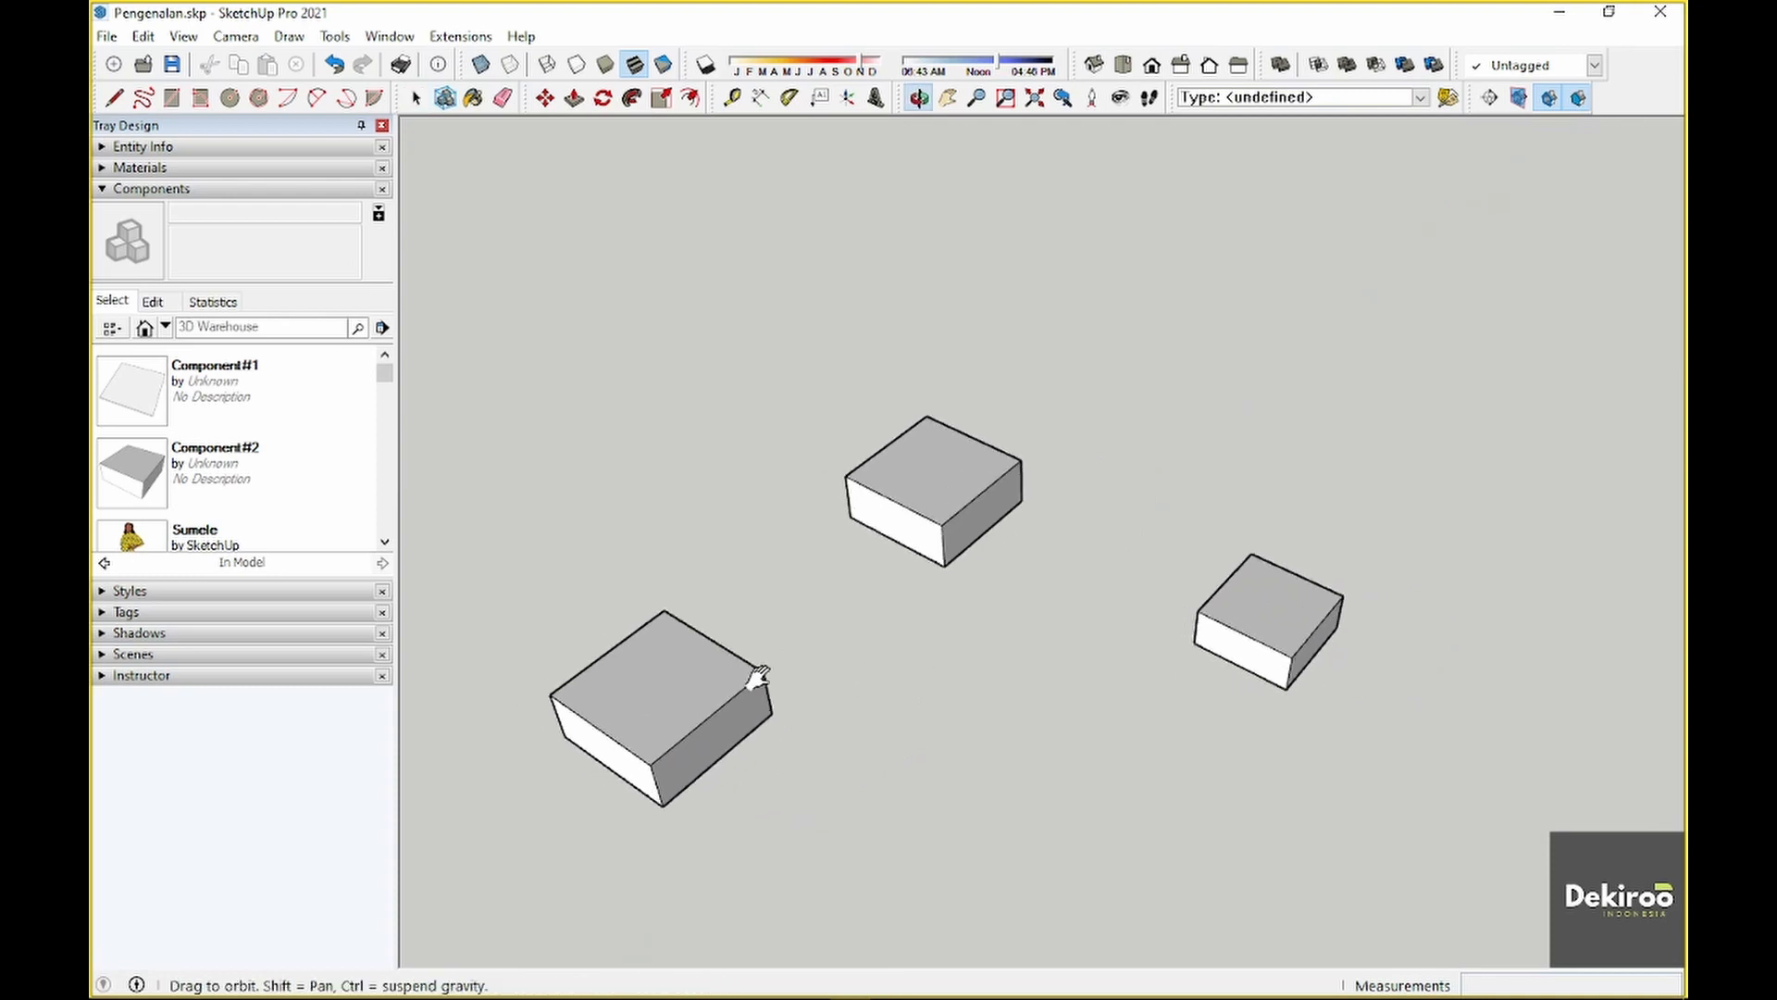
Enter the original box component for editing and try to Push/Pull its top face upward
double_click(698, 690)
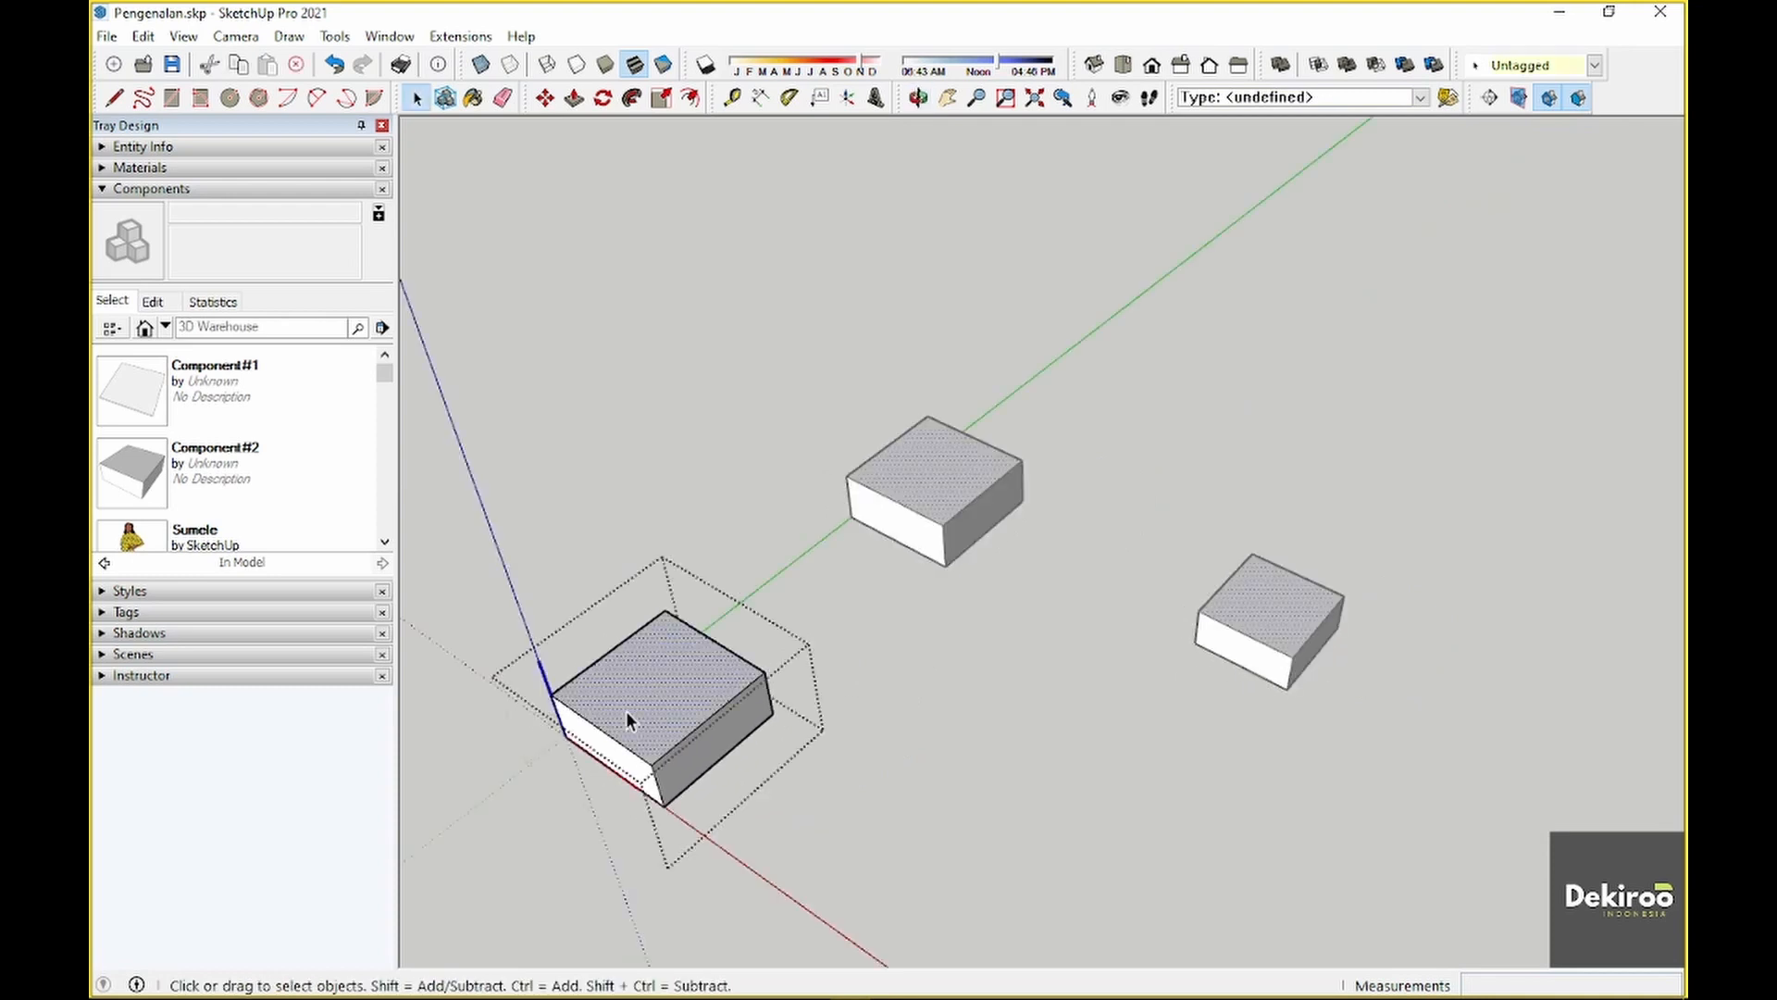
scroll(626, 711, "up", 1)
key("p")
left_click_drag(673, 738, 622, 490)
key("Escape")
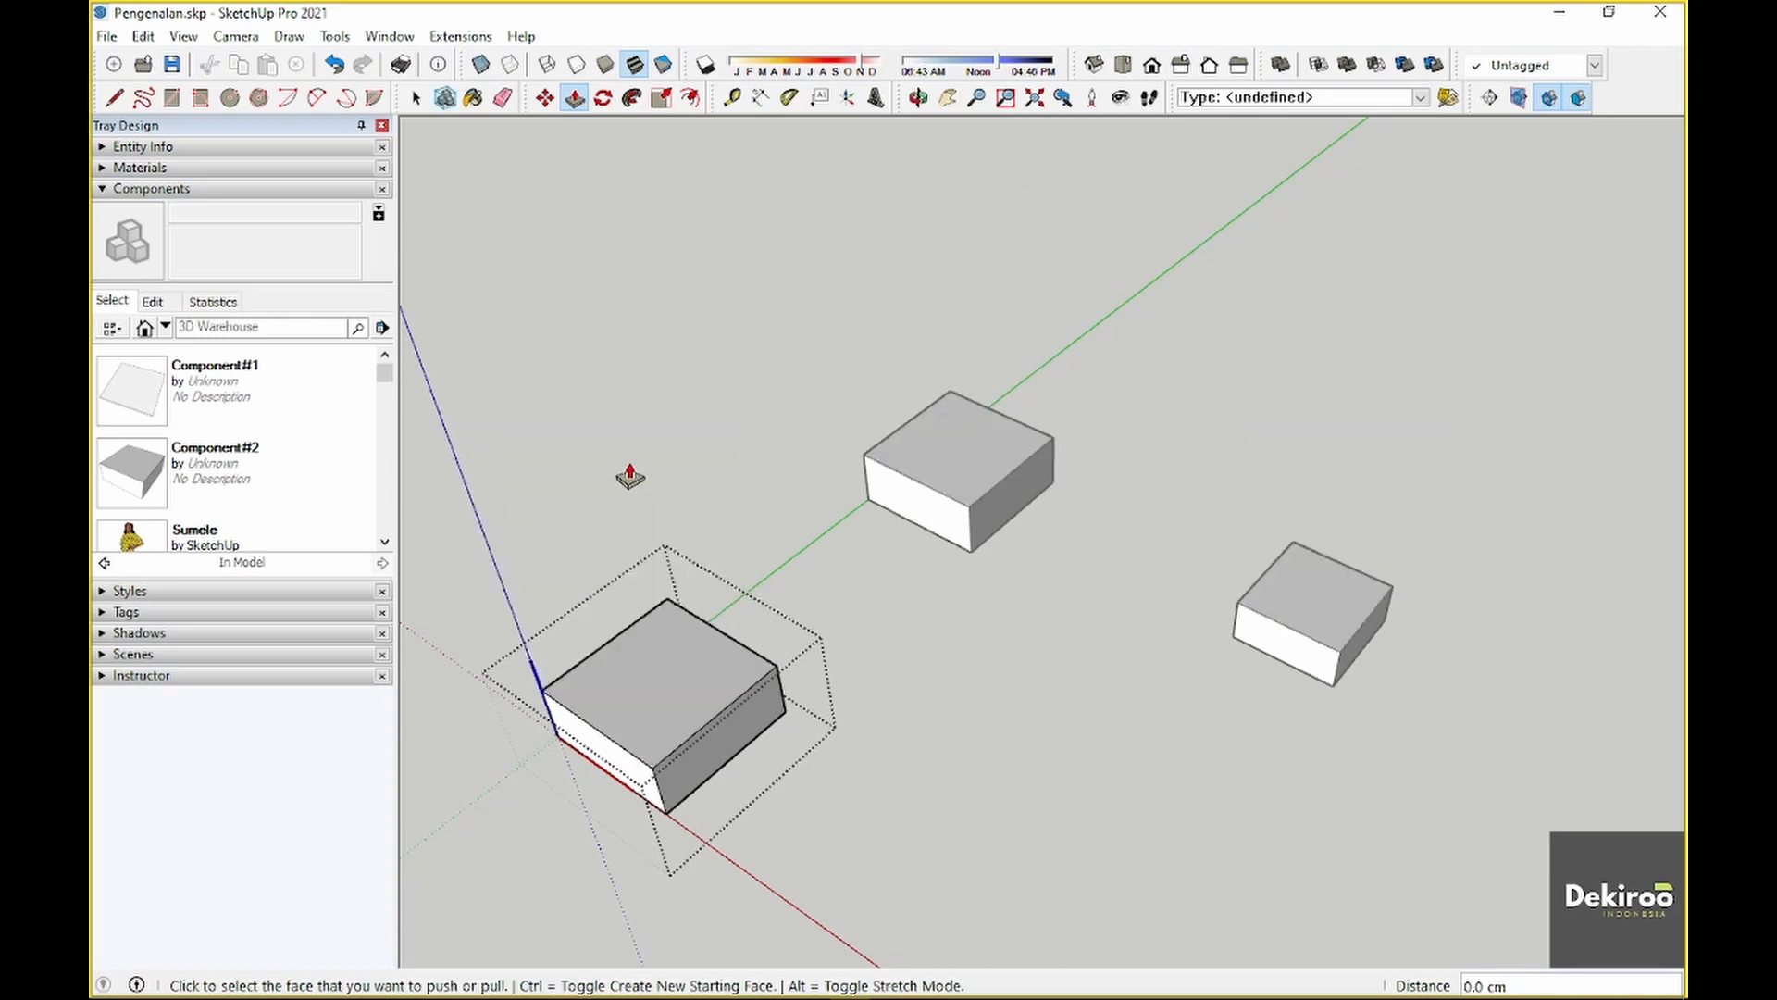
Leave component editing and select the first copied box, followed by the original box
key("space")
left_click(957, 633)
left_click(971, 486)
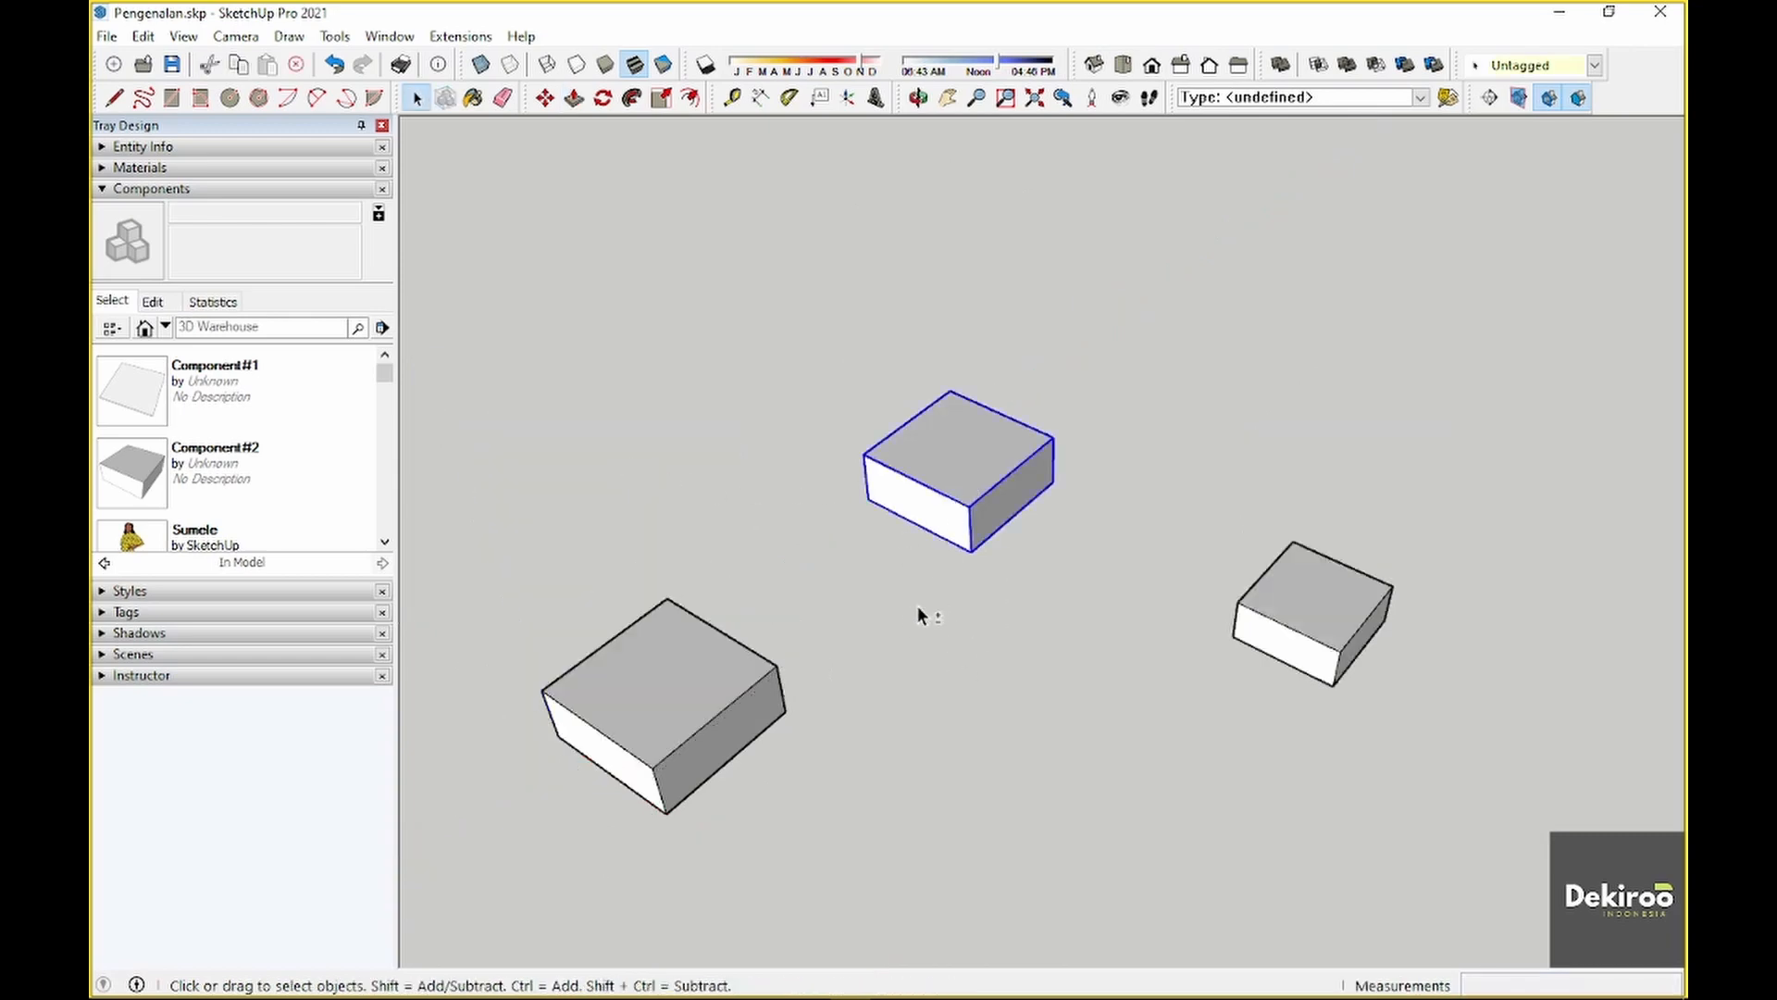
left_click(791, 685)
left_click(775, 685)
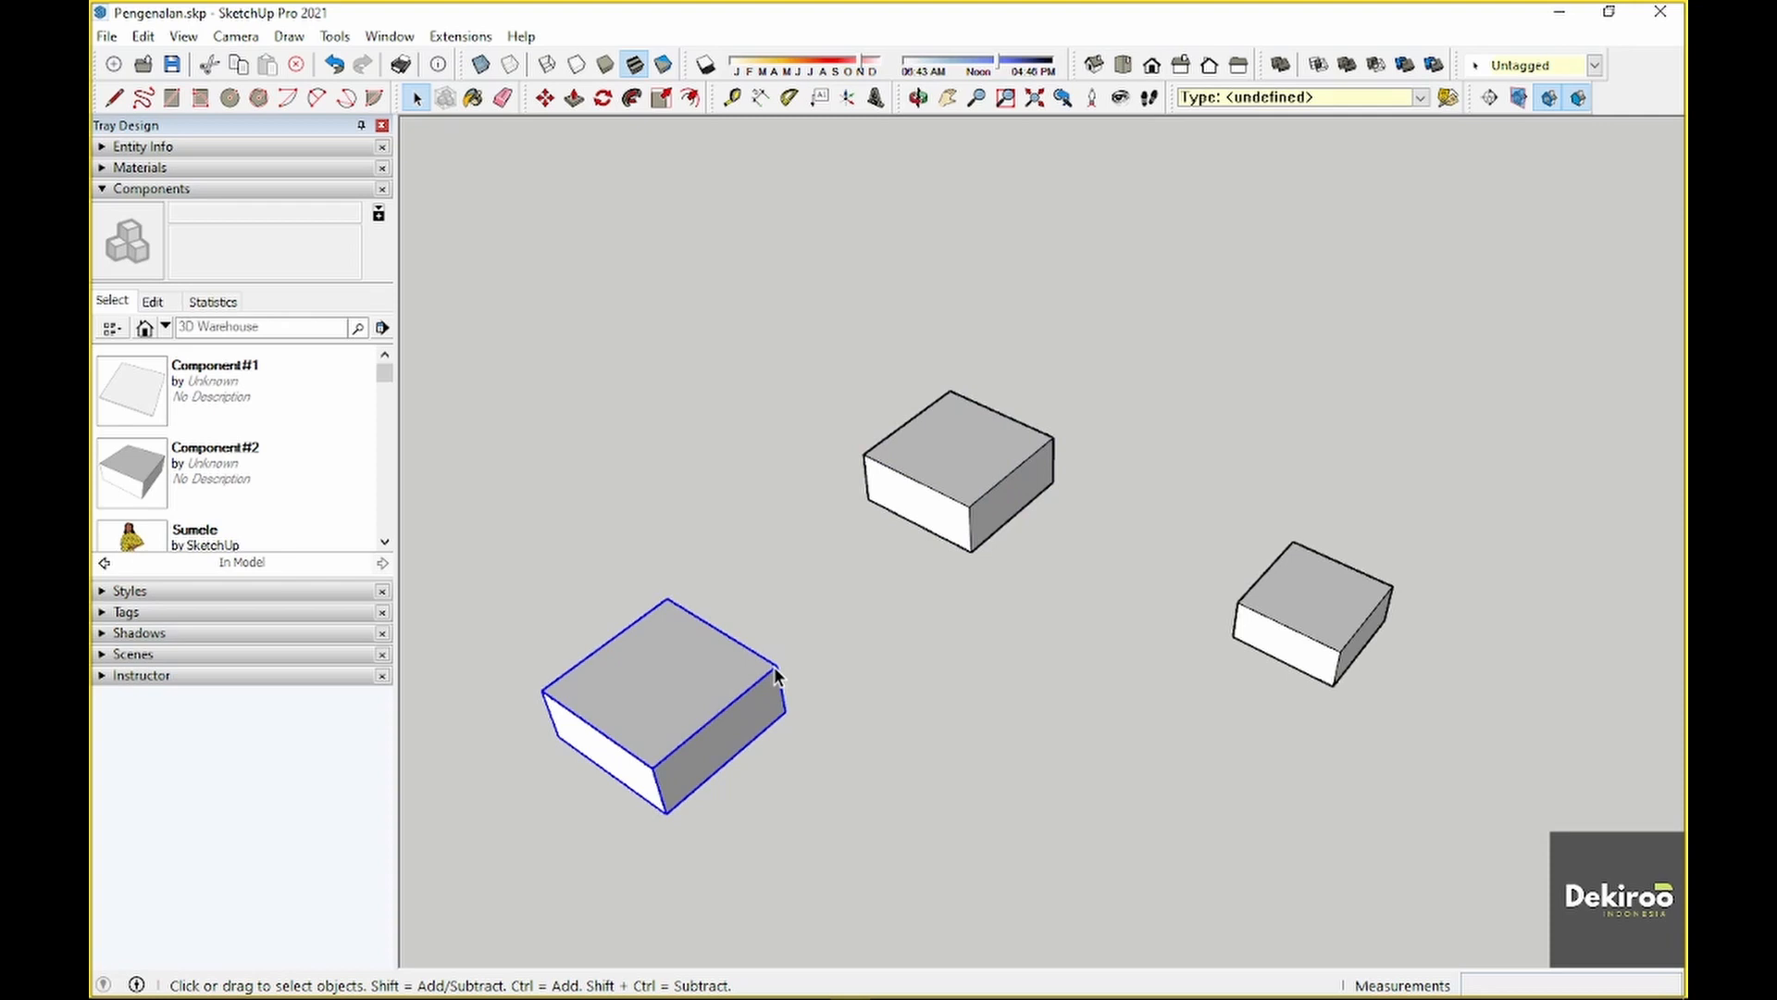
middle_click_drag(745, 722, 780, 693, "shift")
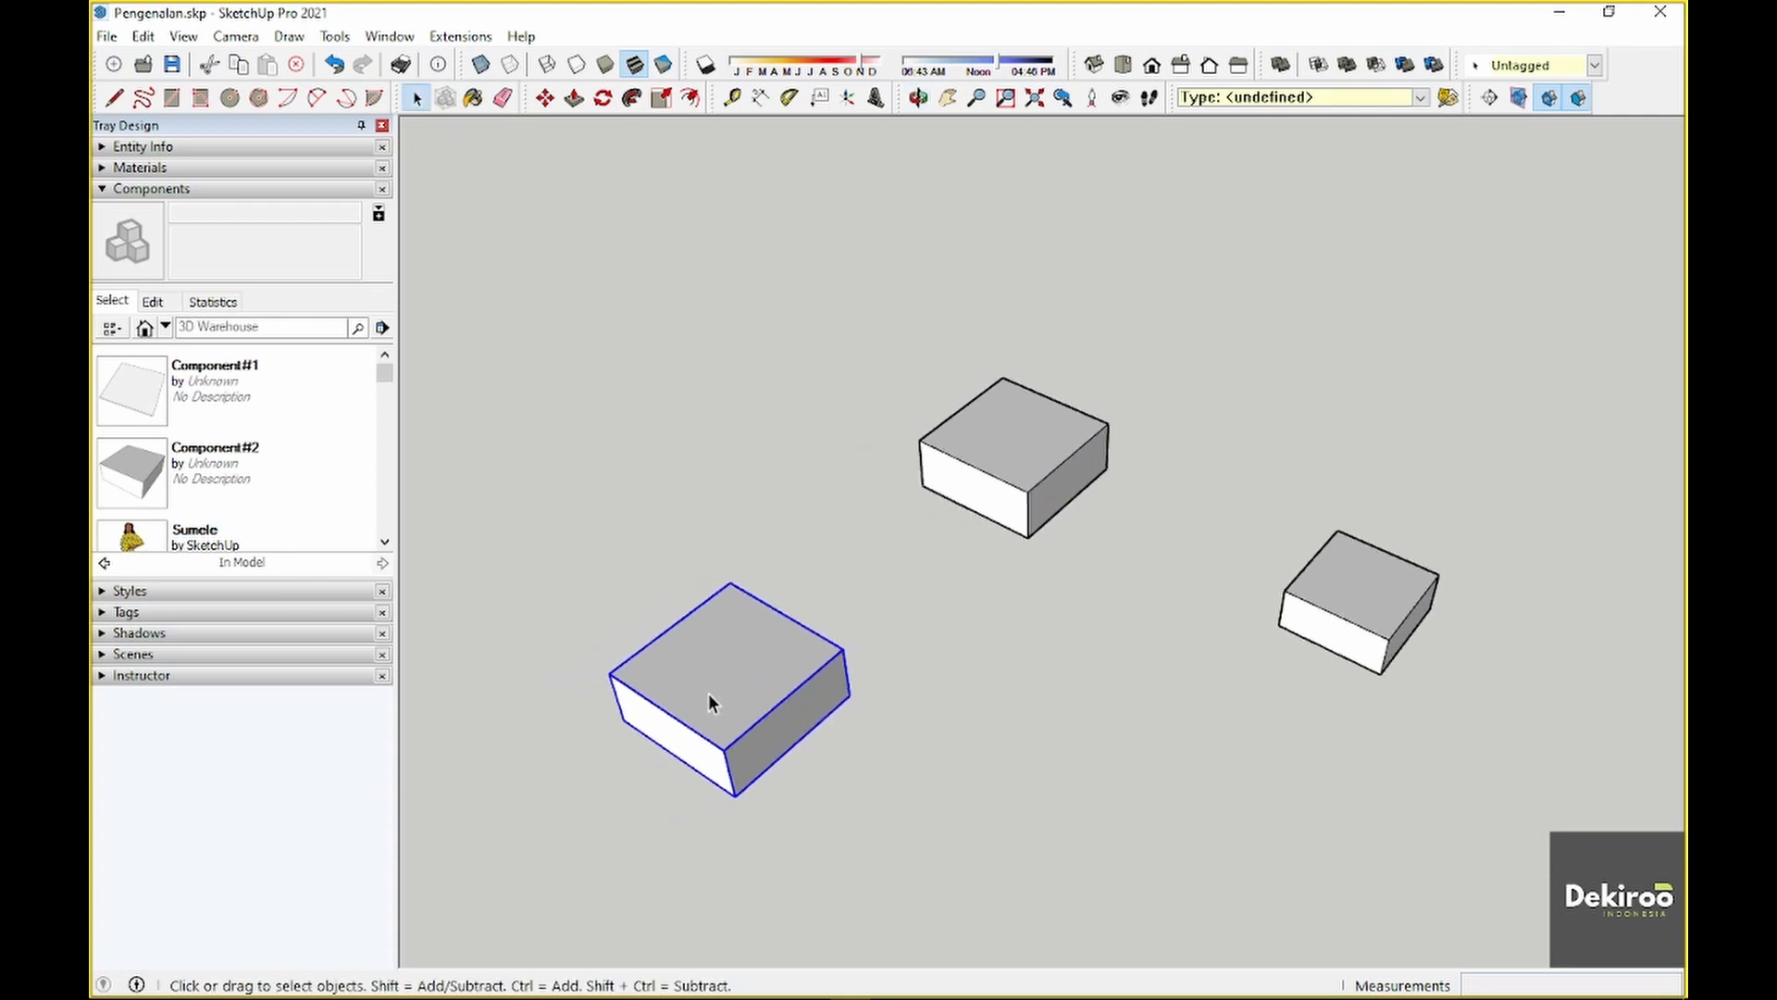
Reopen the original box component, select its top face and try Push/Pull on it
double_click(708, 695)
left_click(735, 695)
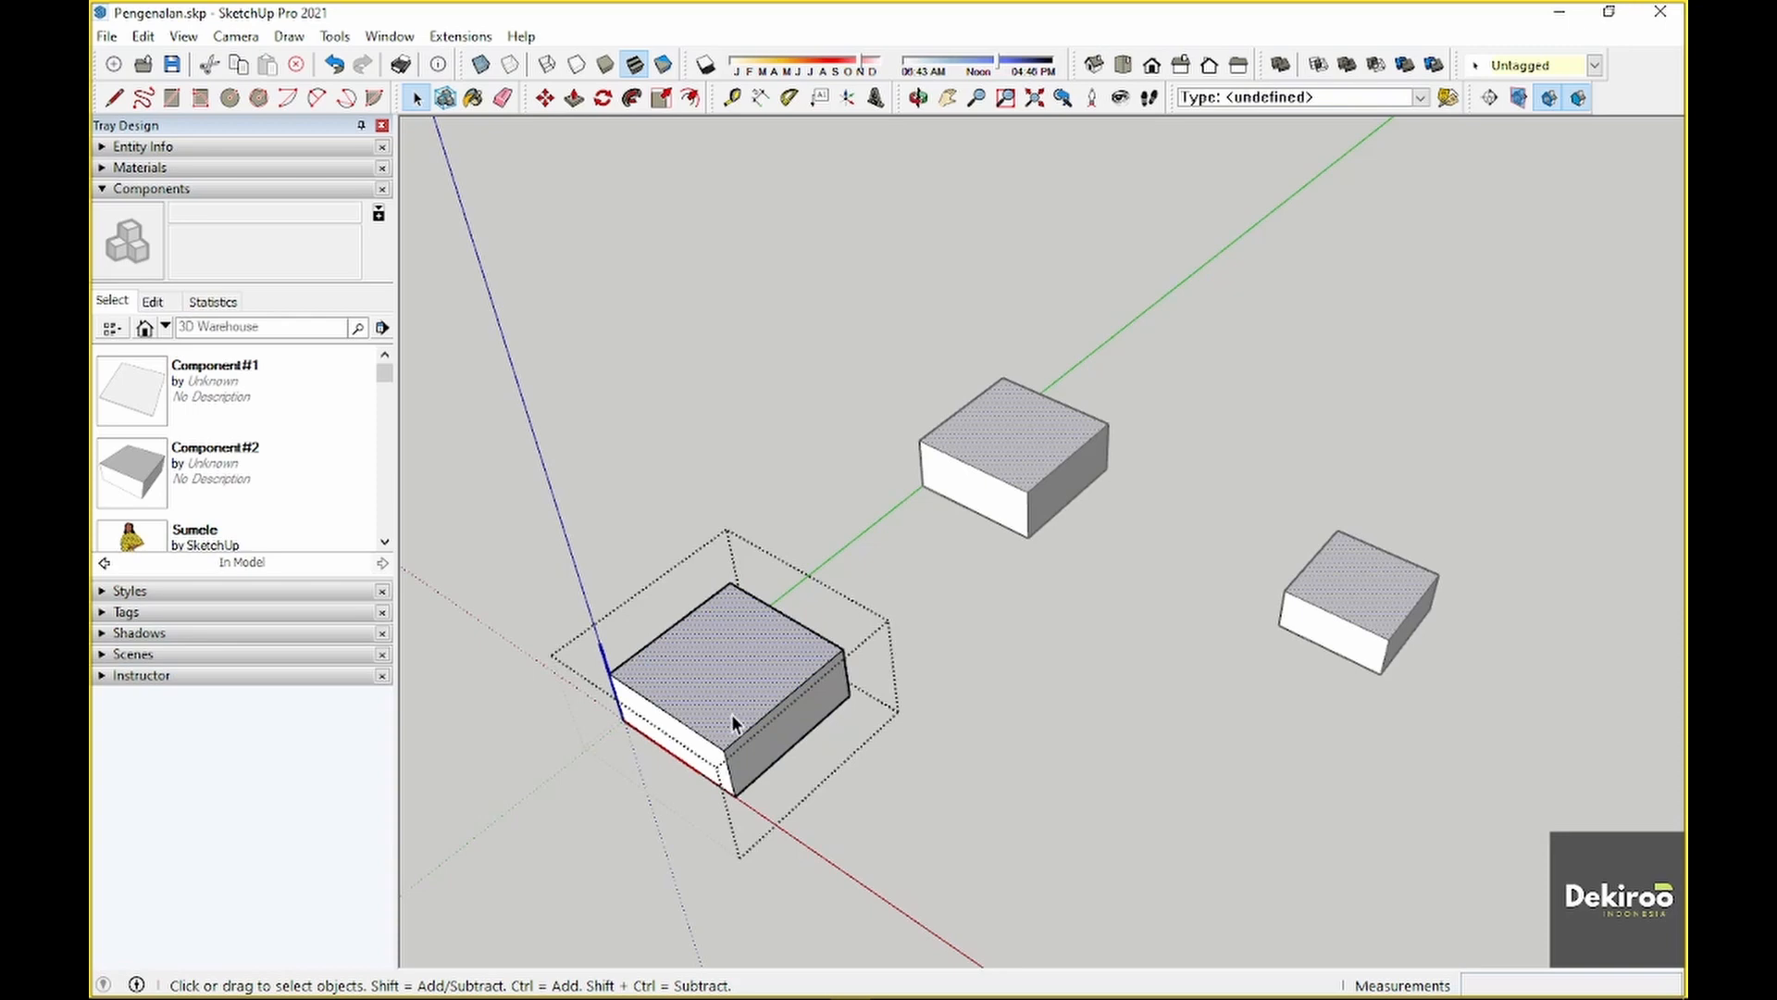
key("p")
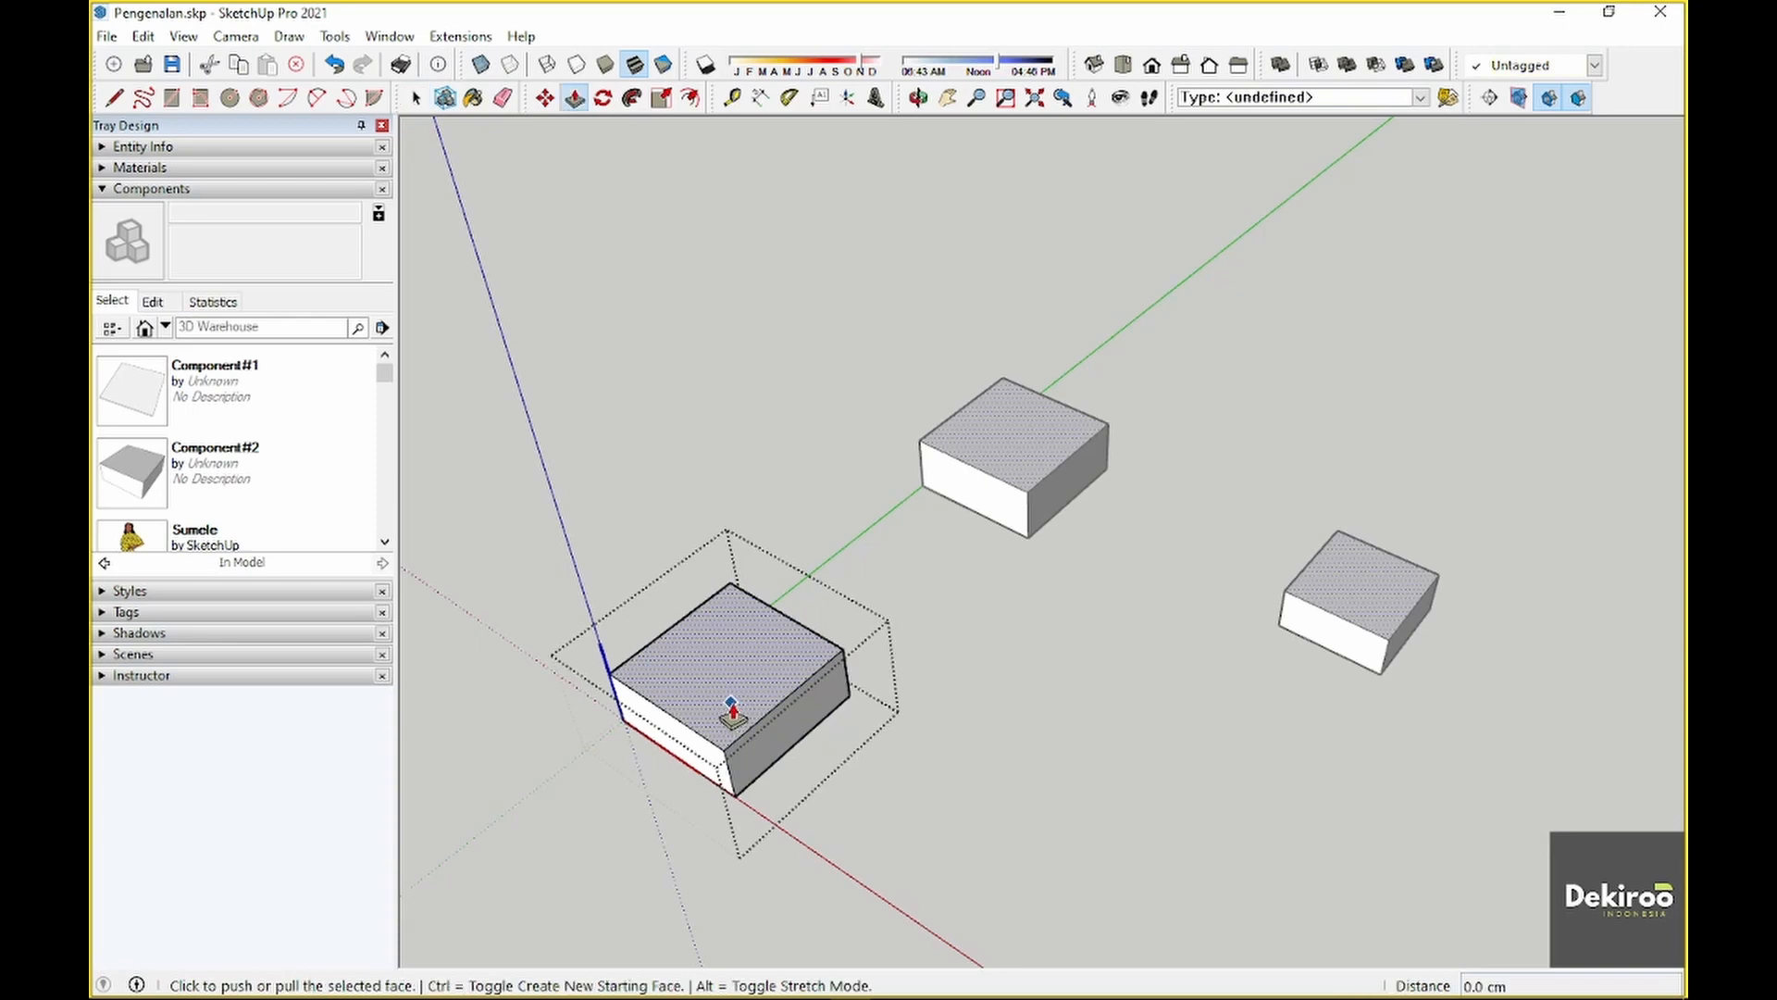
key("space")
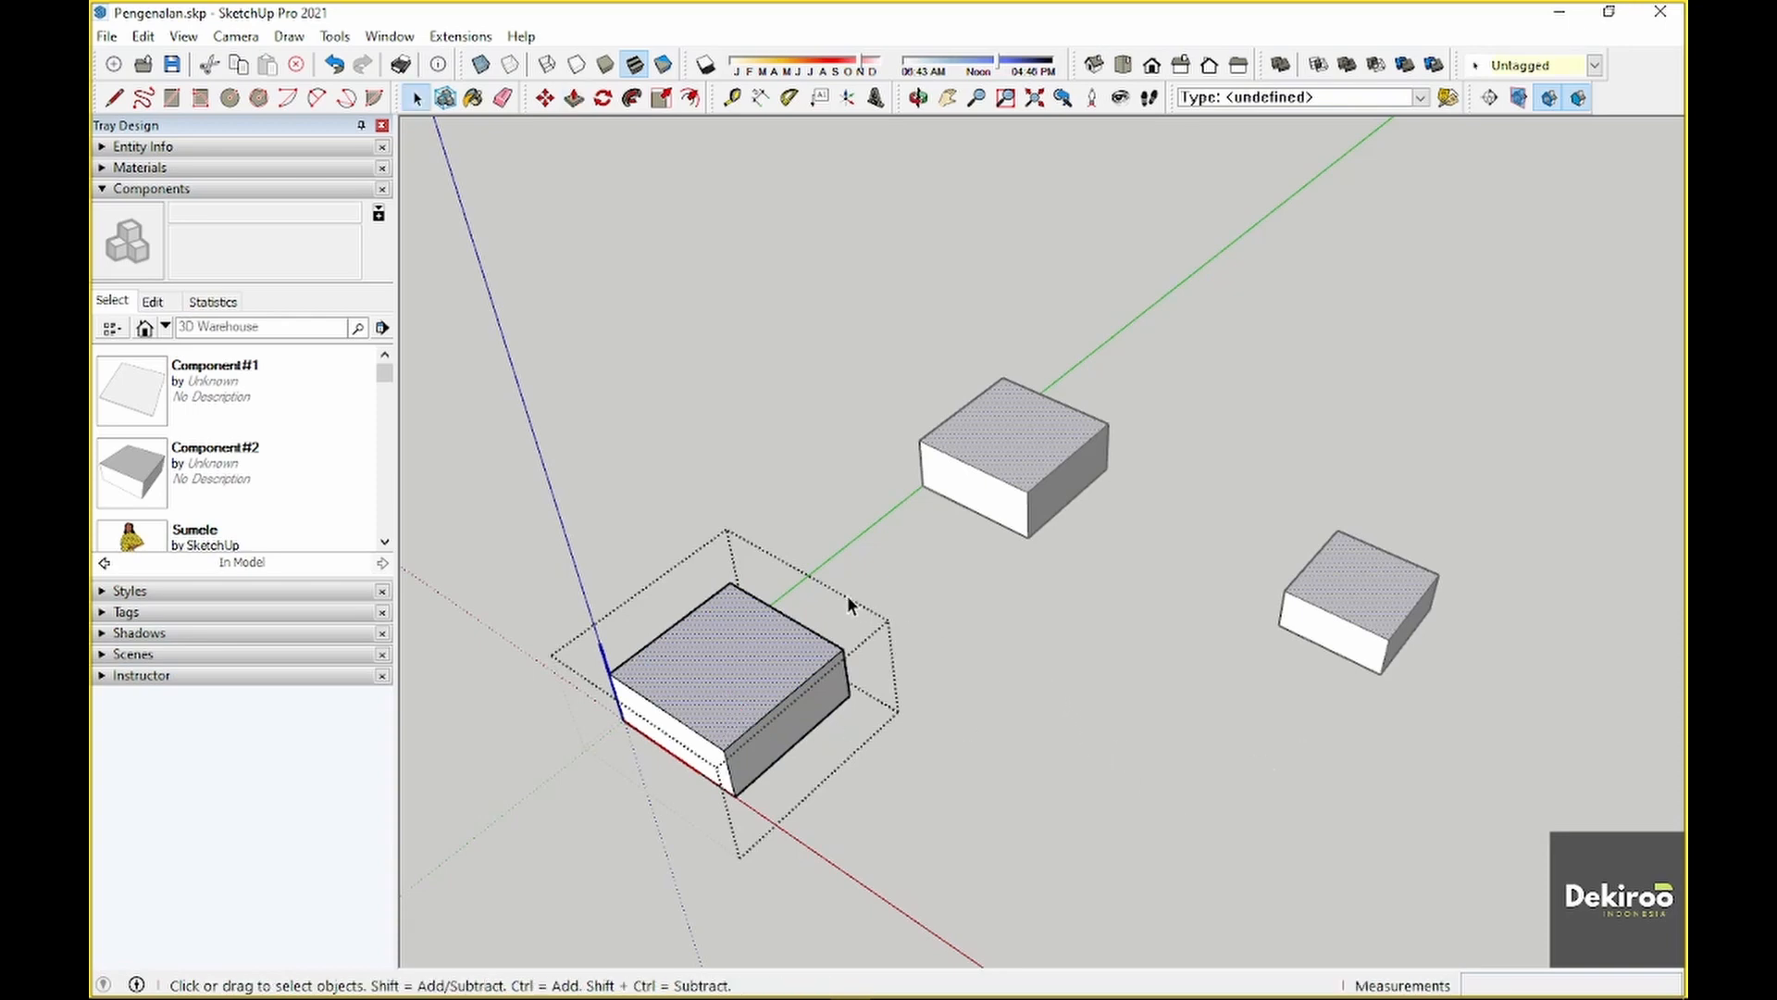
key("p")
left_click(722, 670)
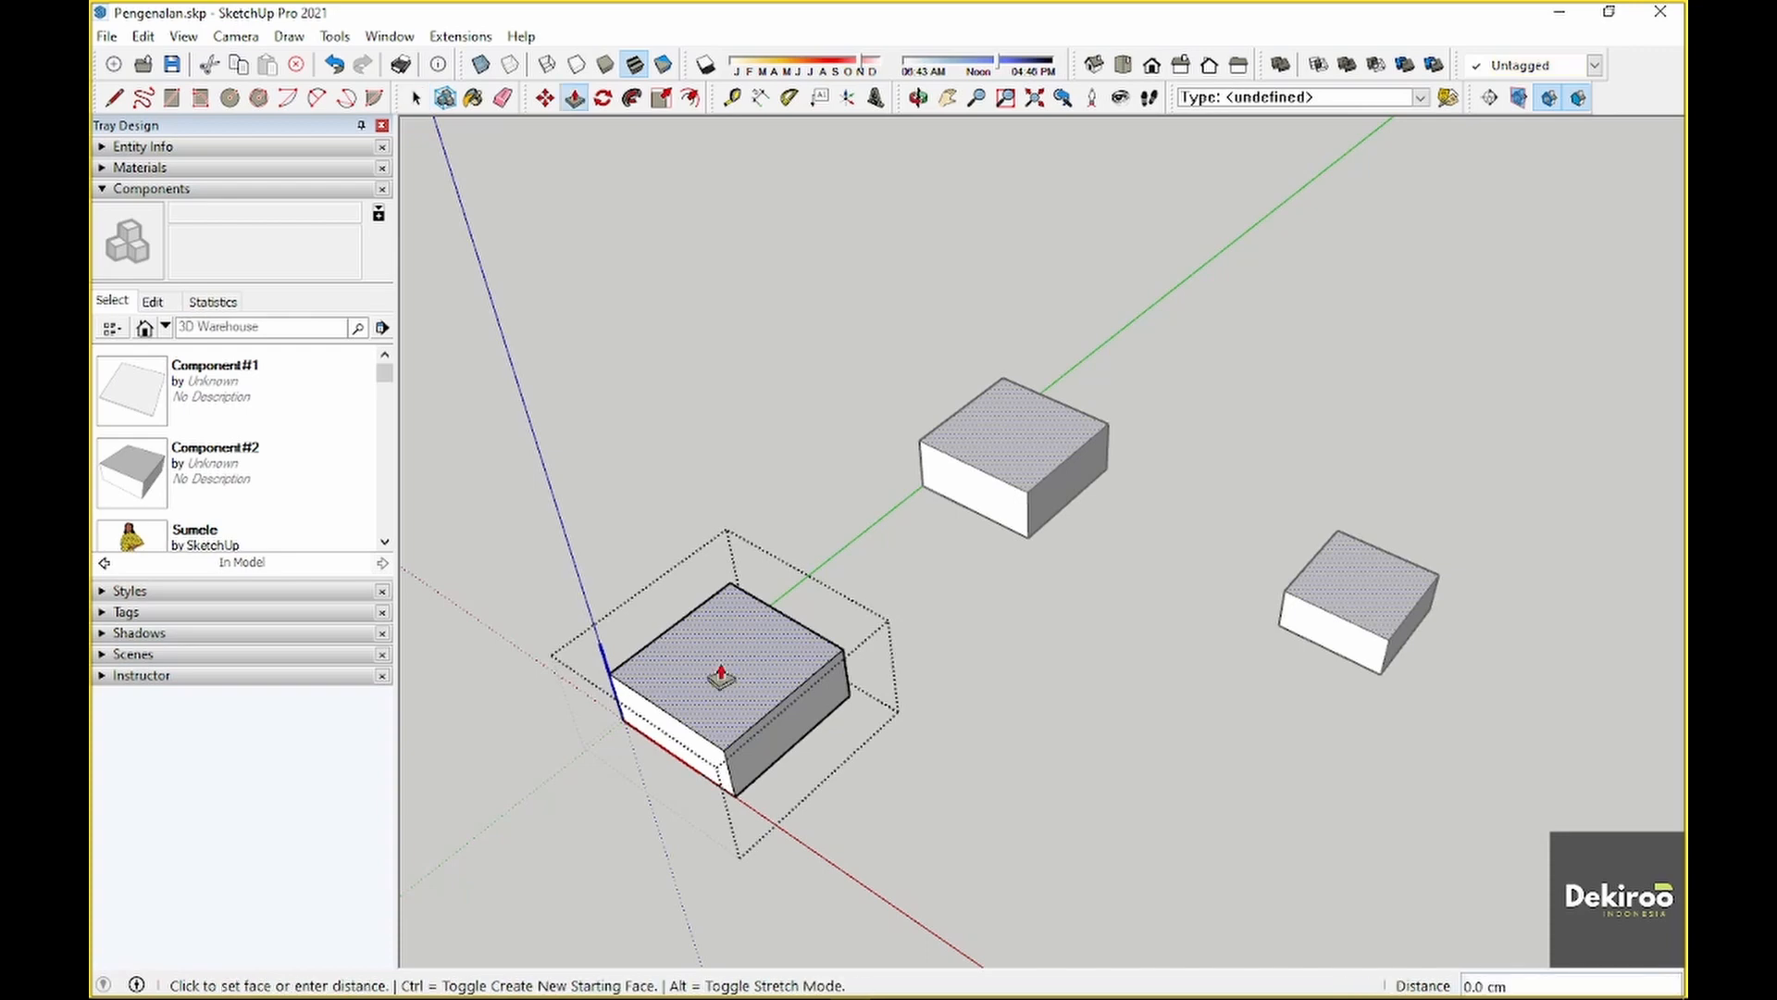
key("Escape")
key("space")
key("Escape")
Try Push/Pull again on the original box component's top face and close the component
scroll(740, 664, "down", 1)
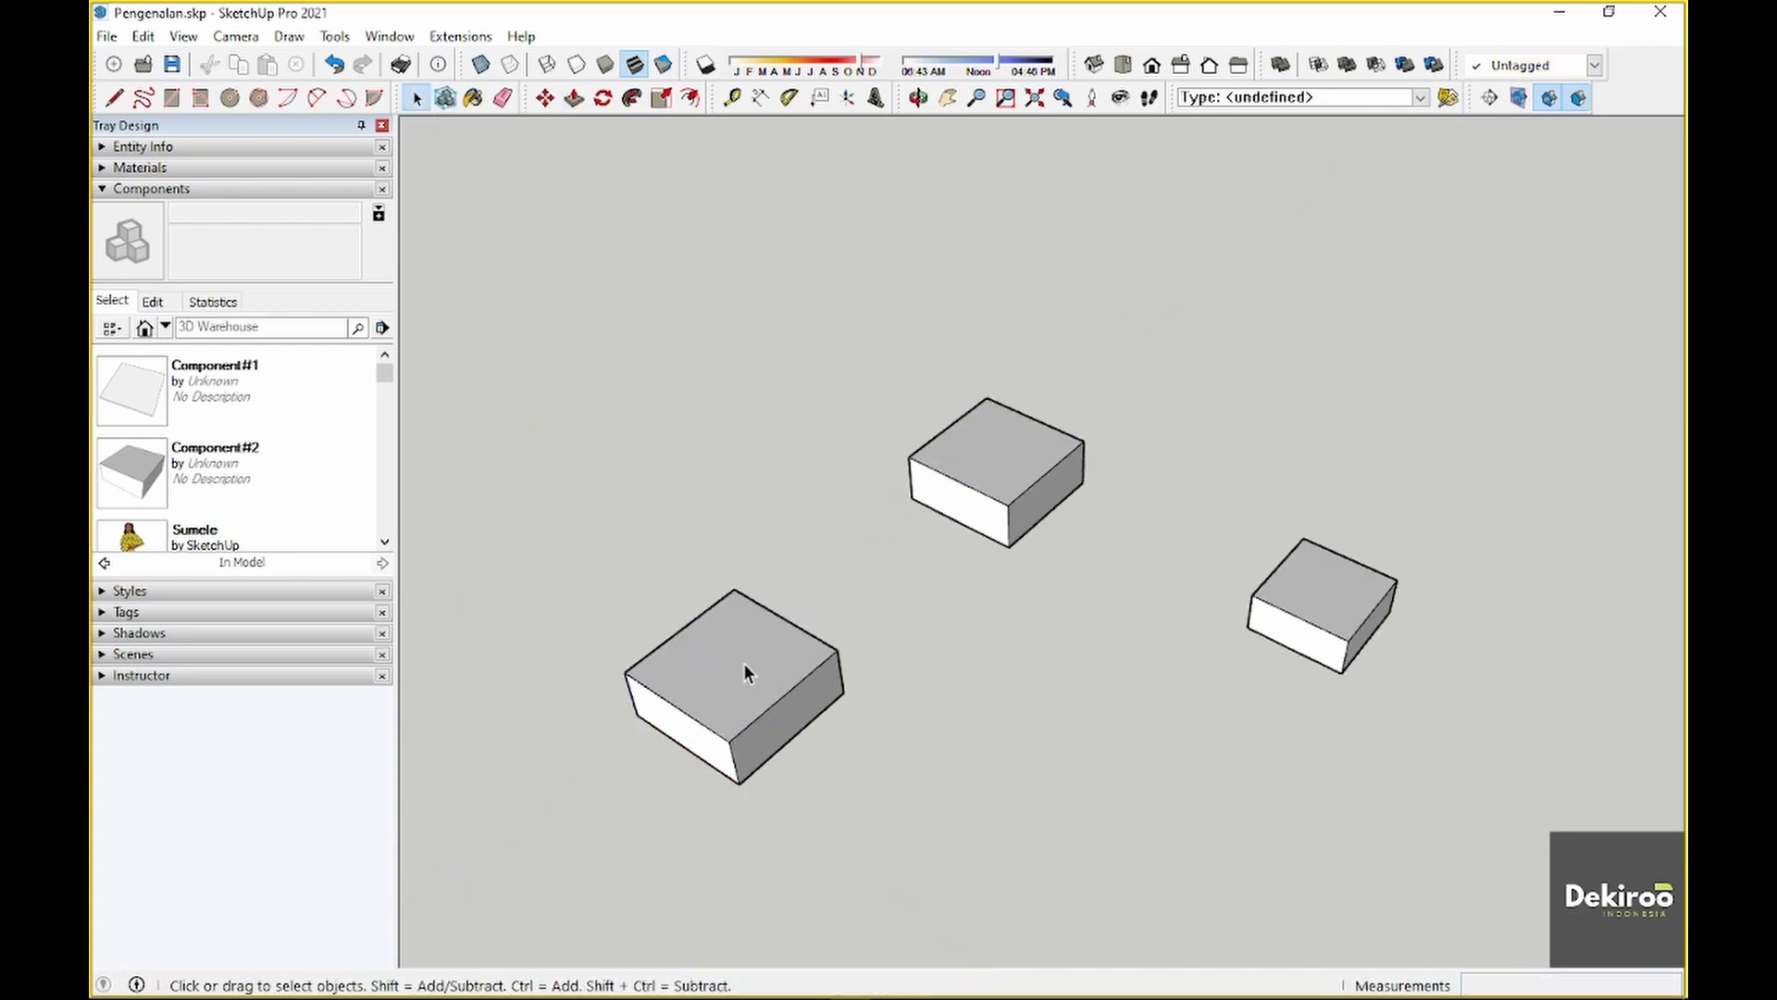
double_click(743, 663)
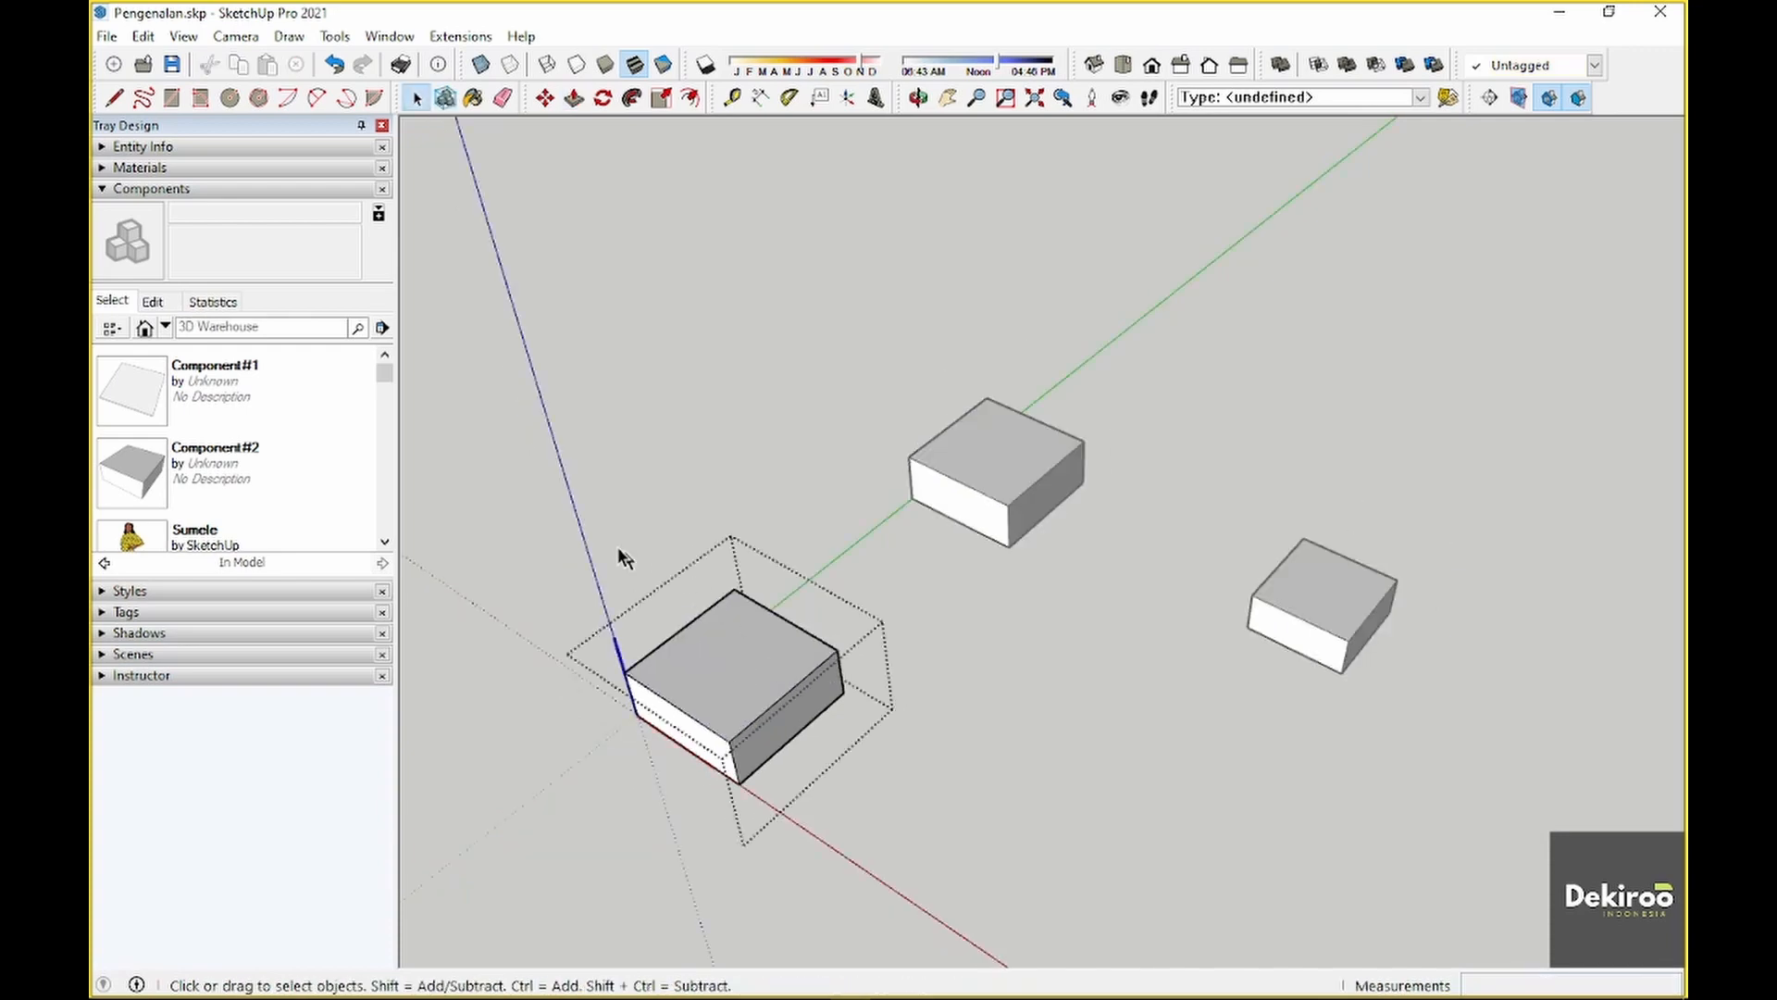
left_click(731, 646)
key("p")
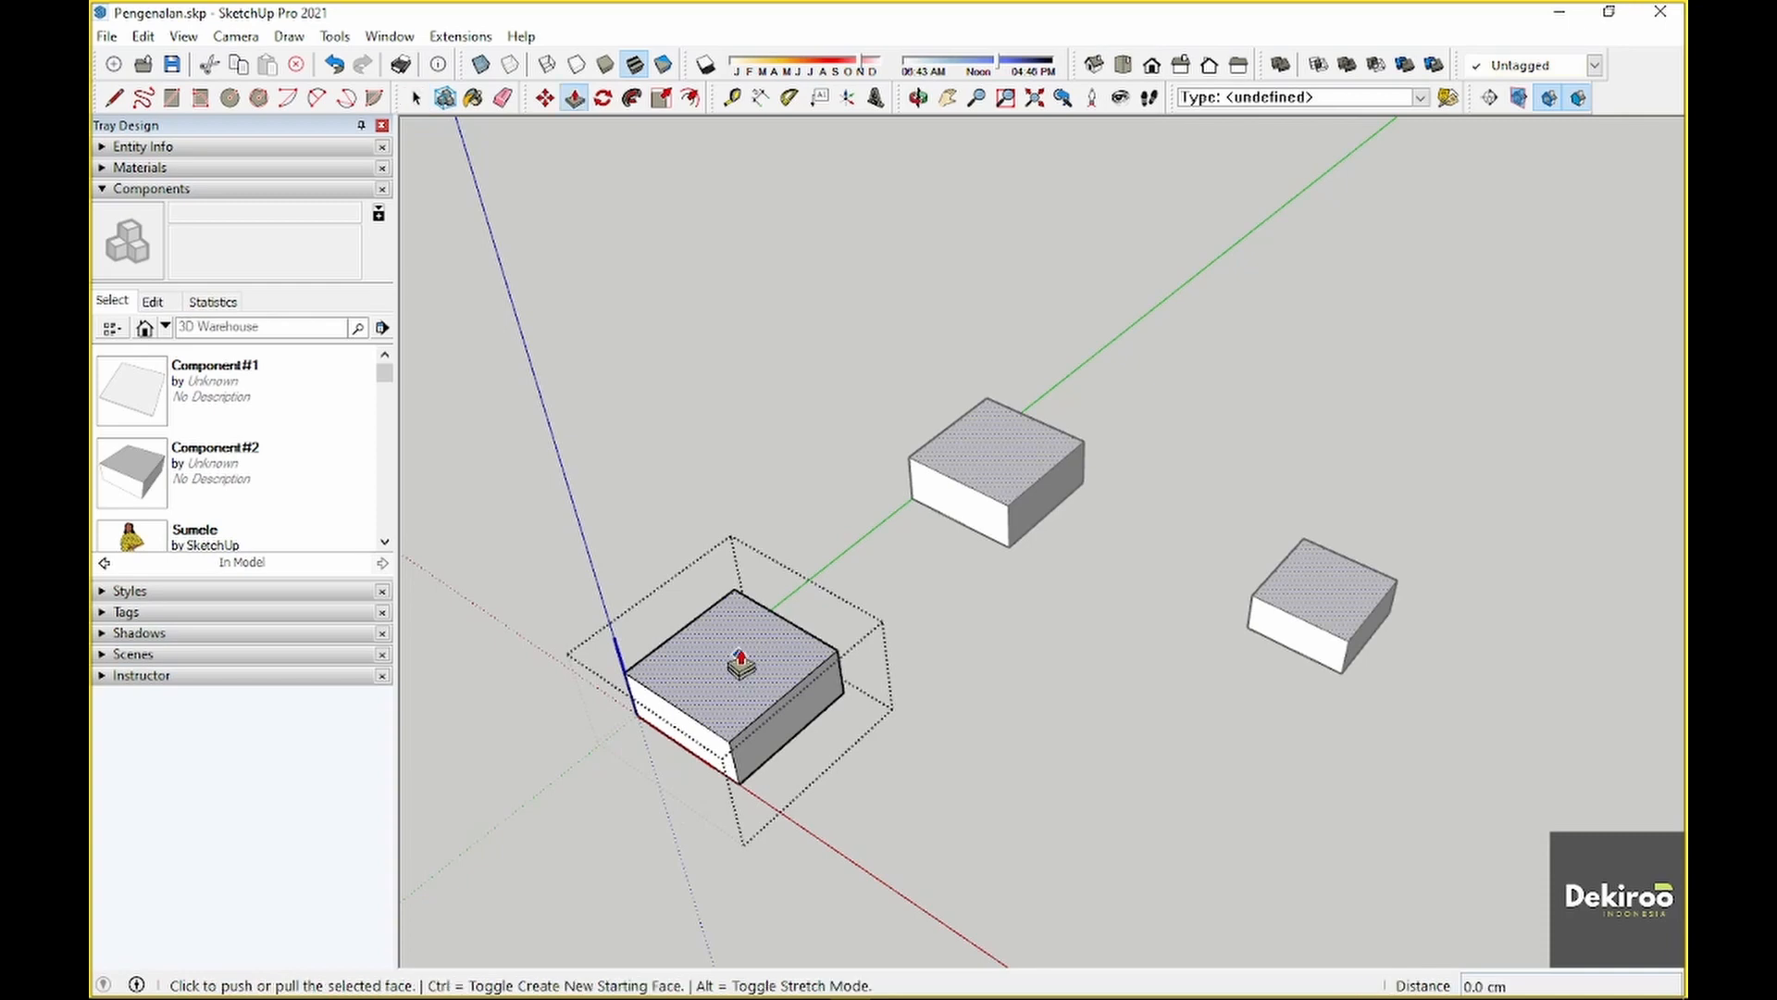
key("space")
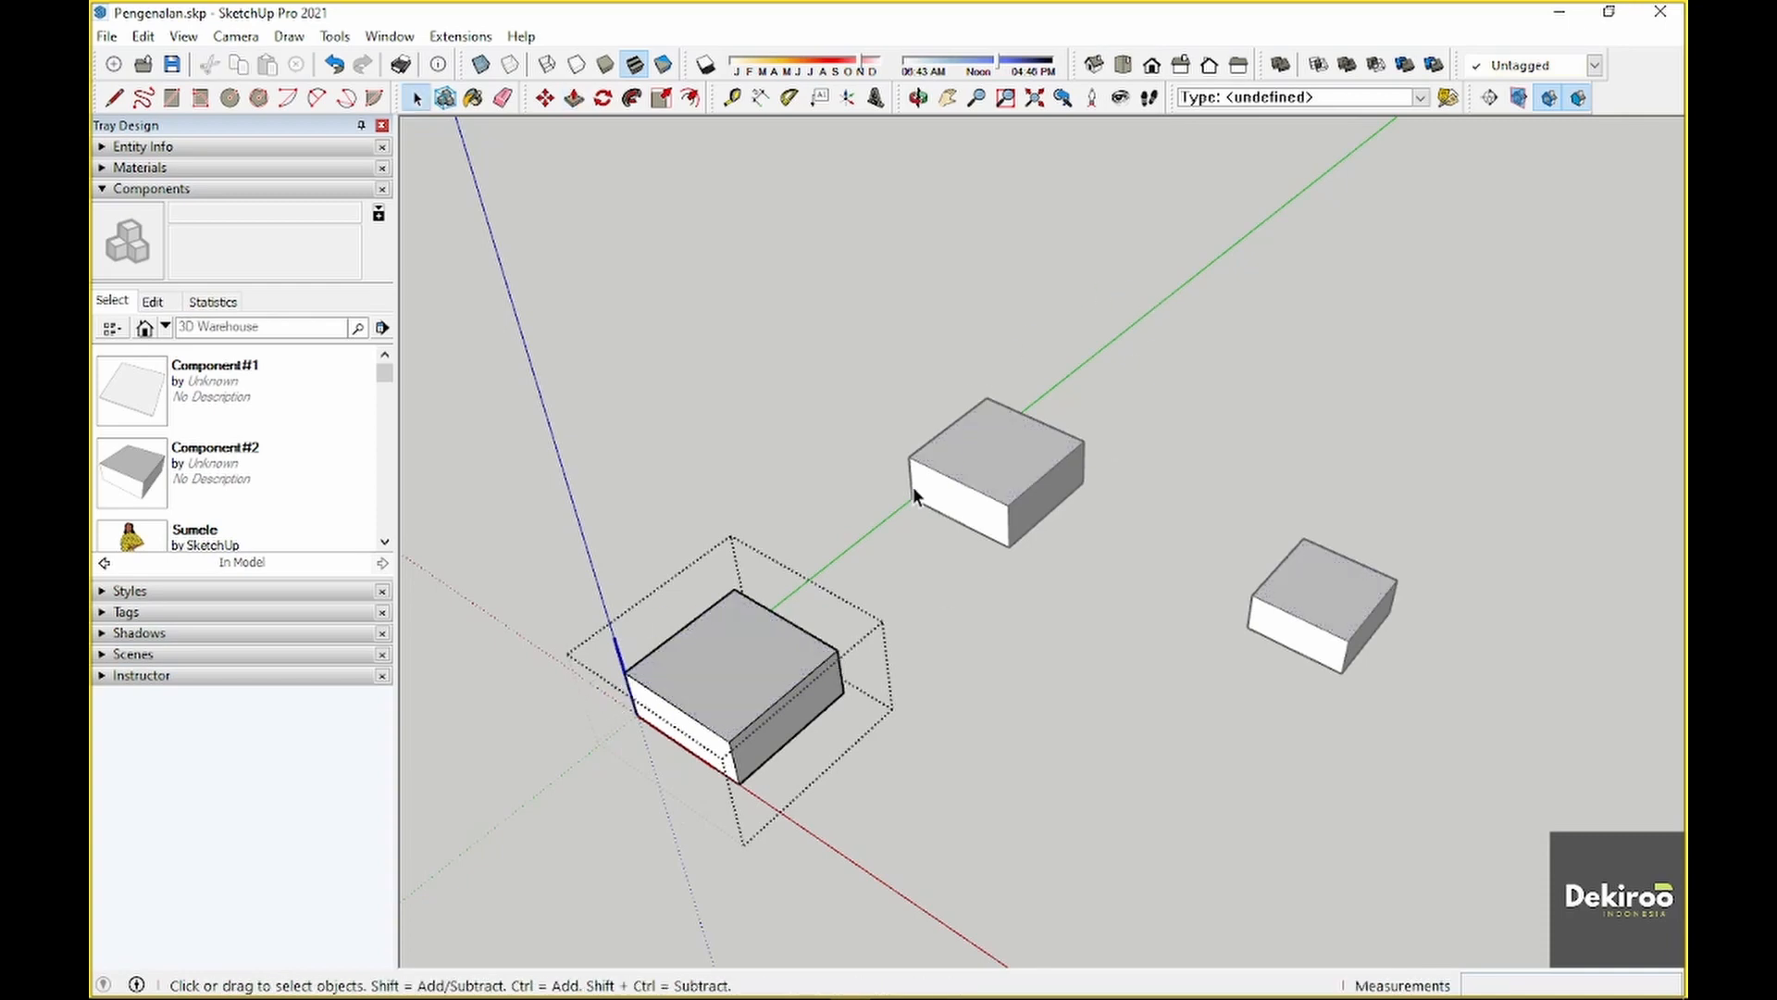
left_click(773, 444)
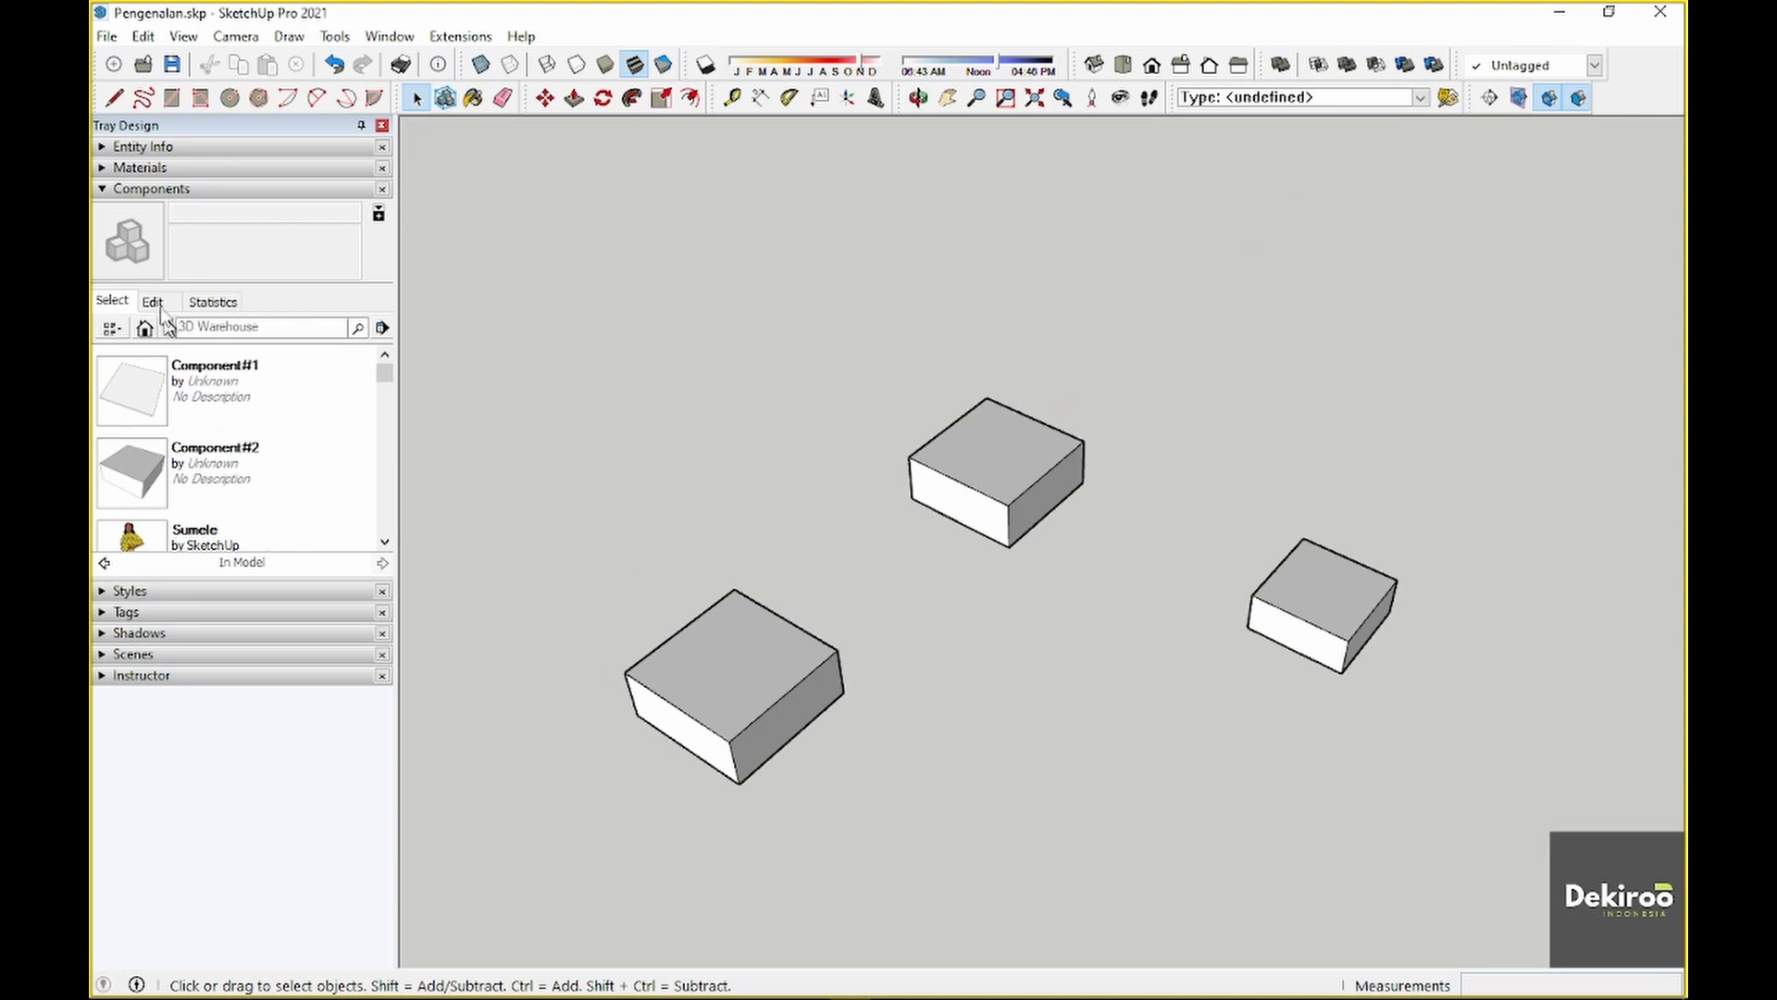
Open the background settings of the current style and switch the sky off and back on
left_click(148, 189)
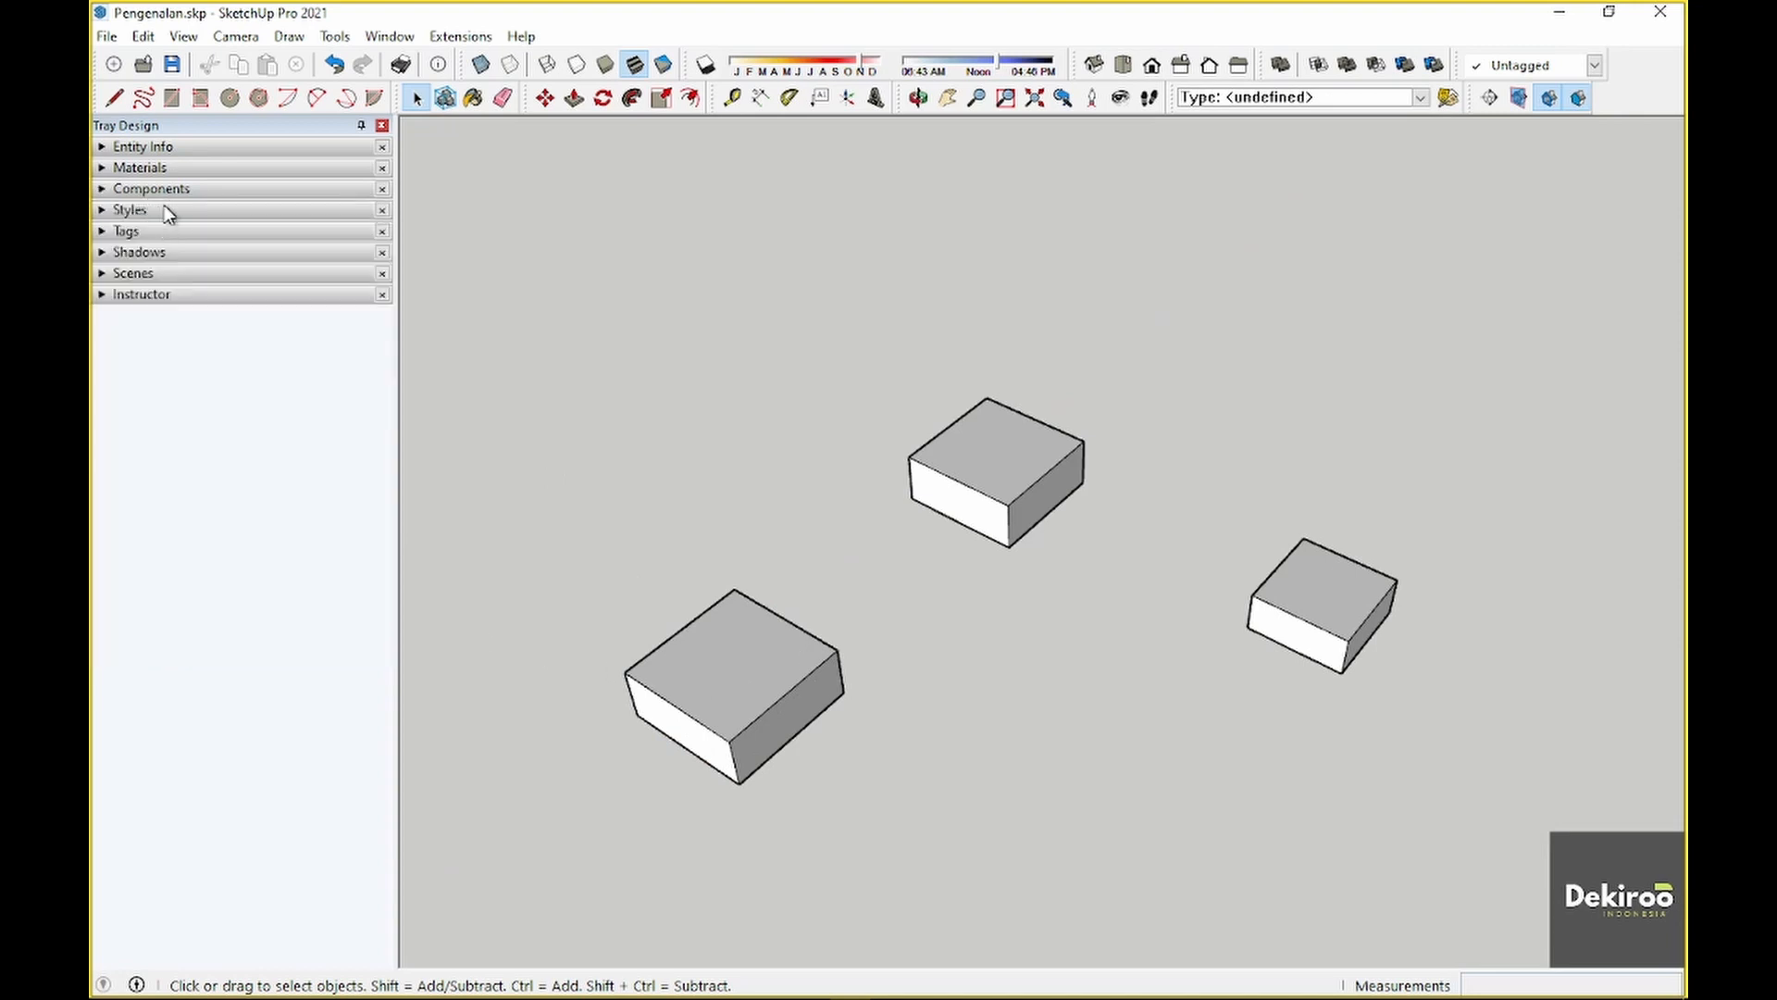
left_click(148, 210)
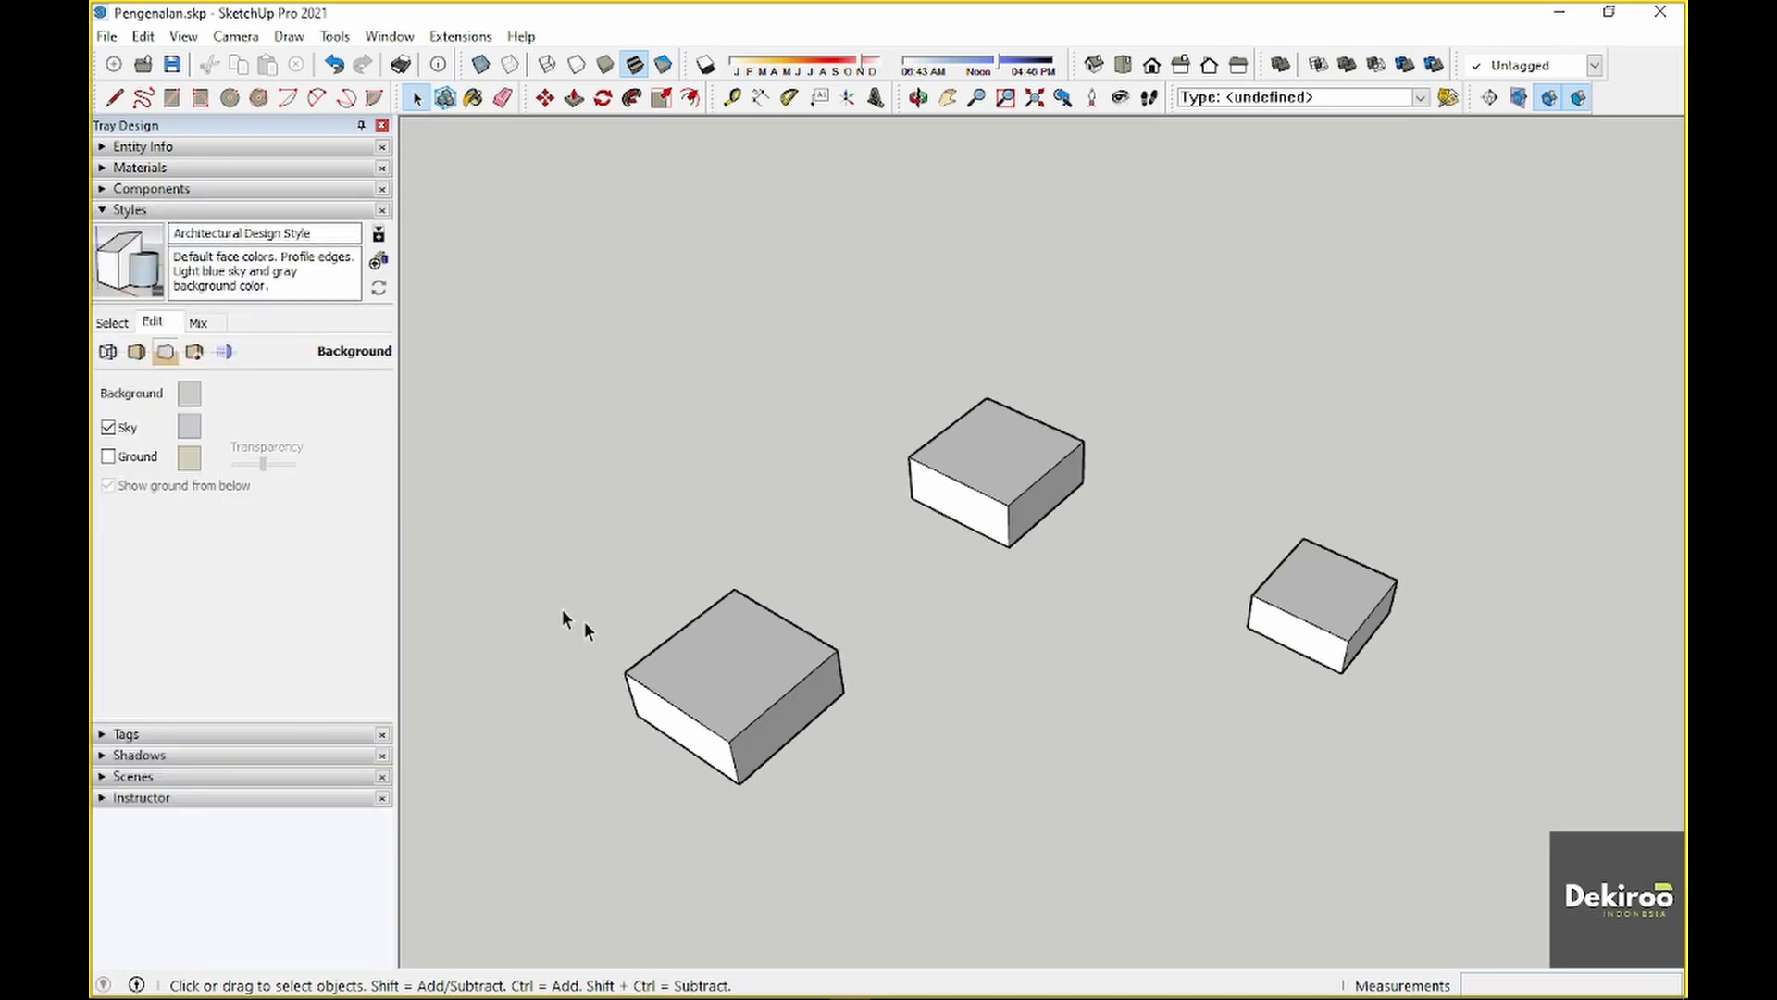
middle_click_drag(585, 622, 1100, 600)
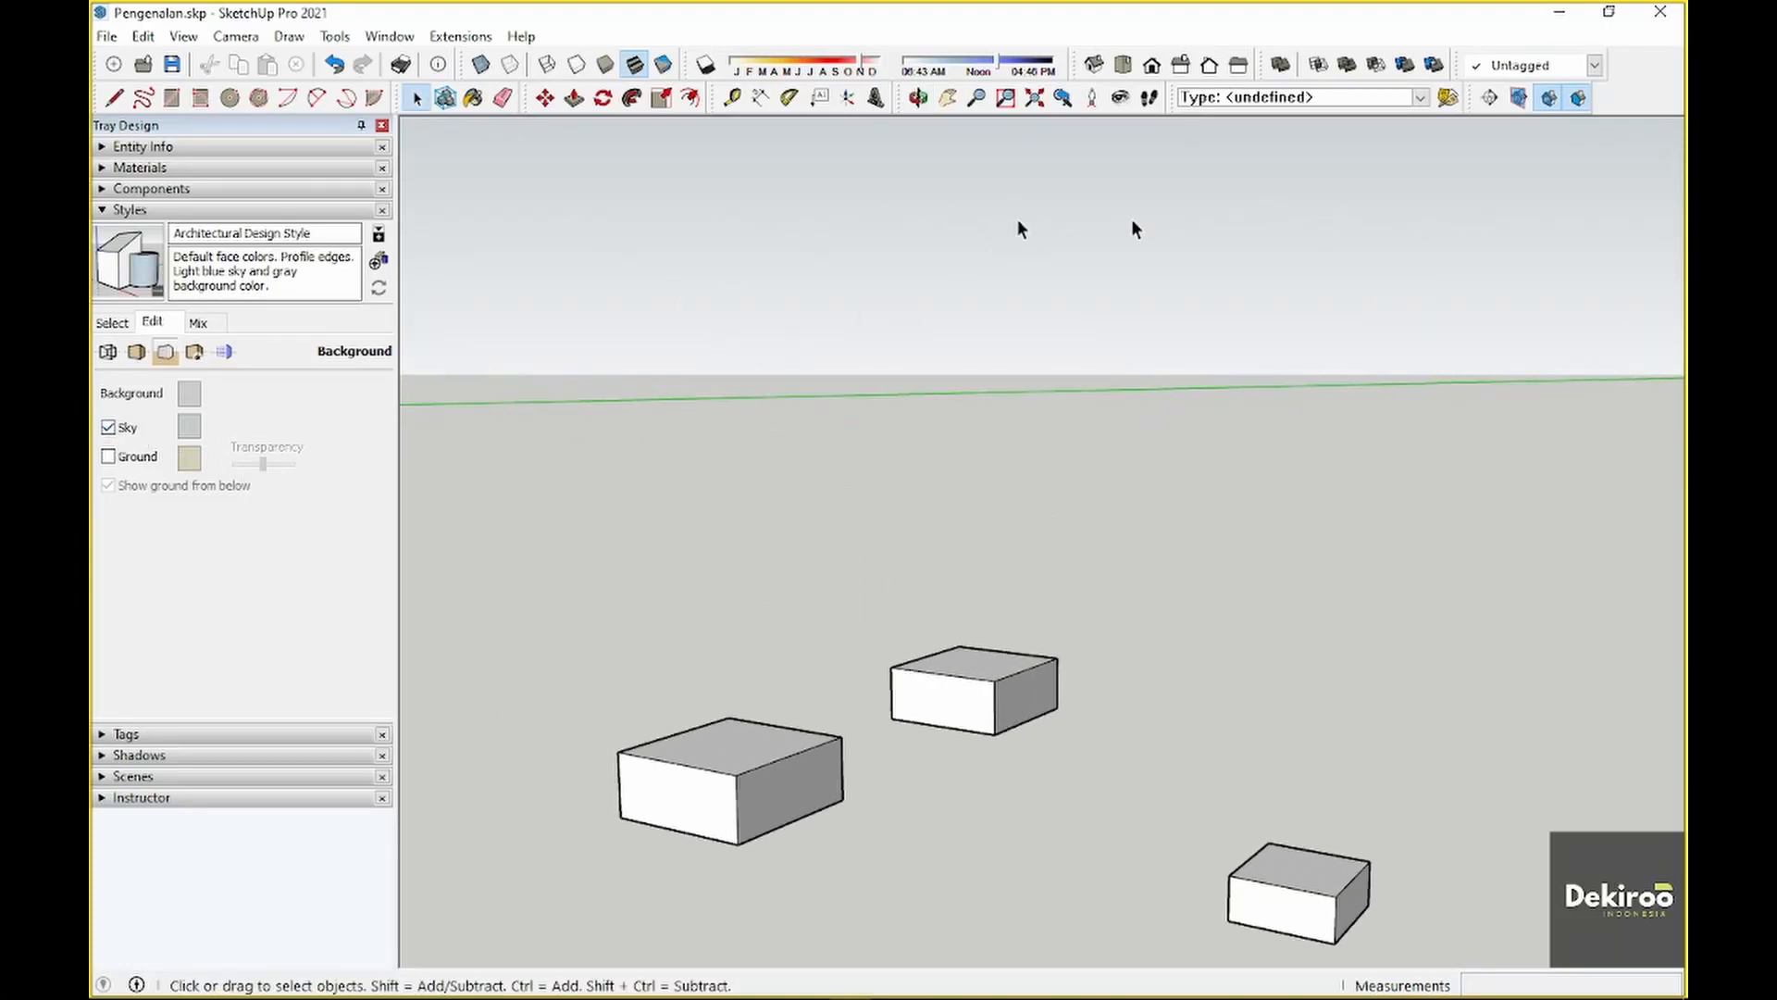
left_click(116, 431)
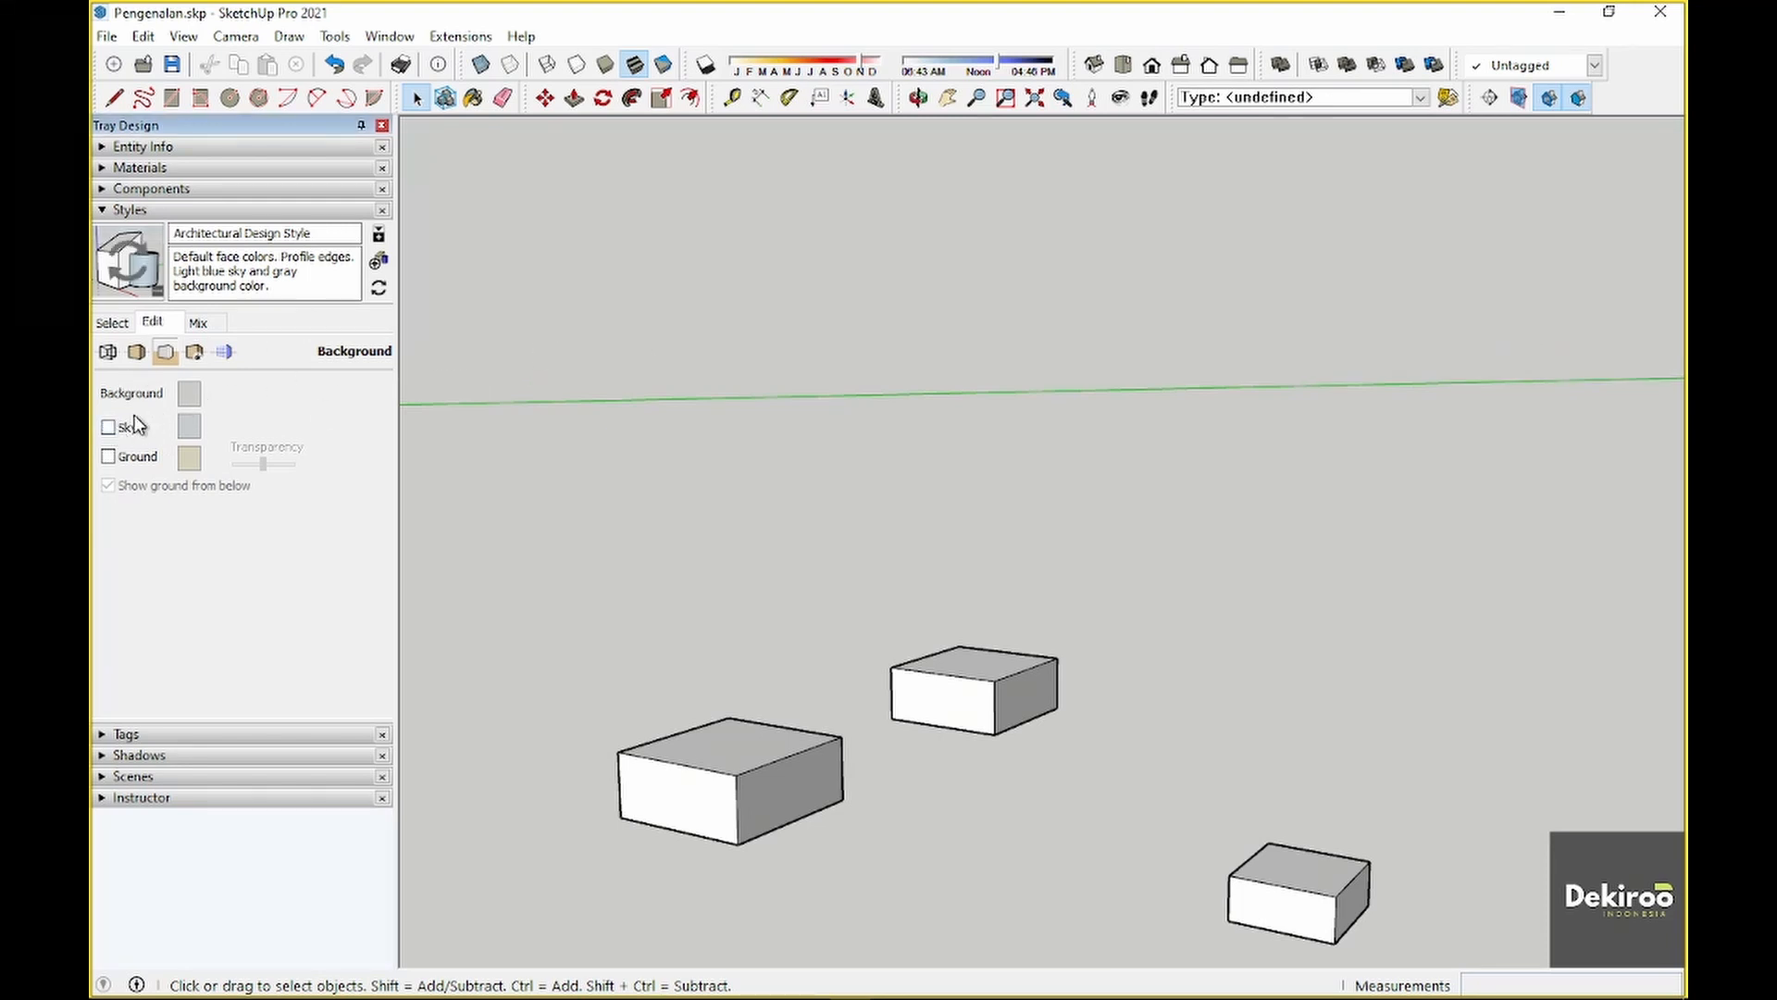
left_click(109, 427)
Apply the Color Blind Style from the Color Sets collection, followed by the 00 Default Colors style
left_click(113, 324)
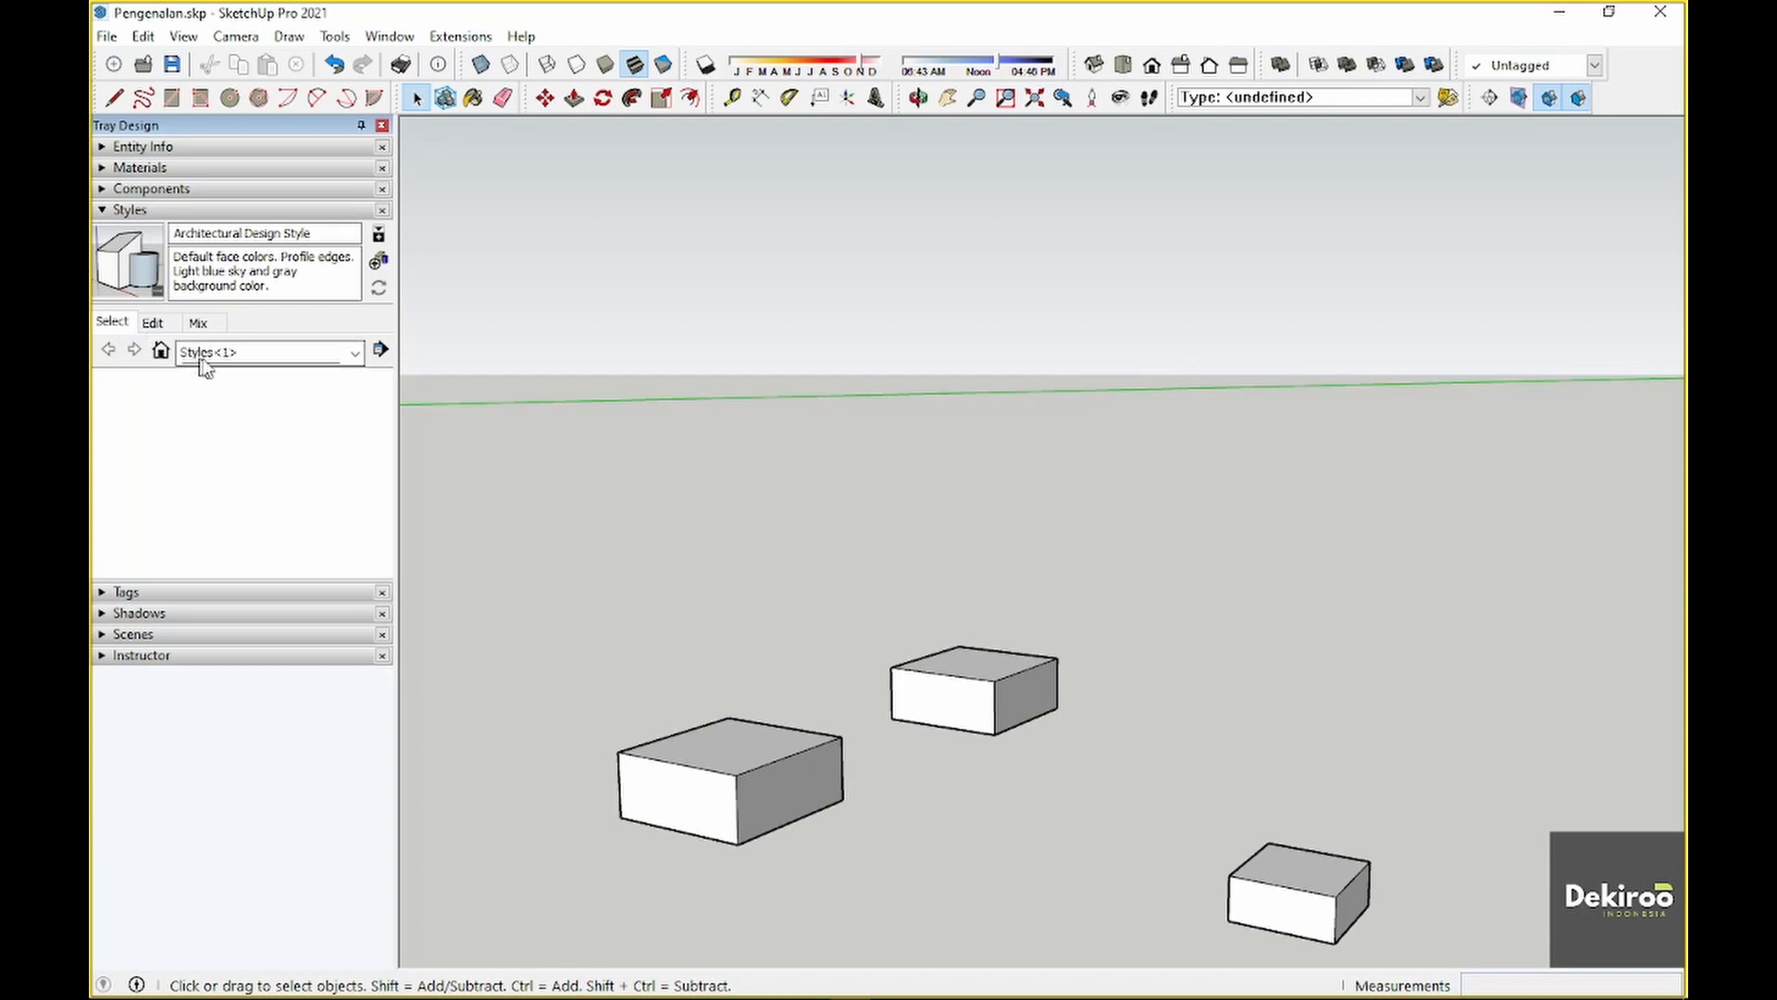
left_click(232, 352)
left_click(218, 454)
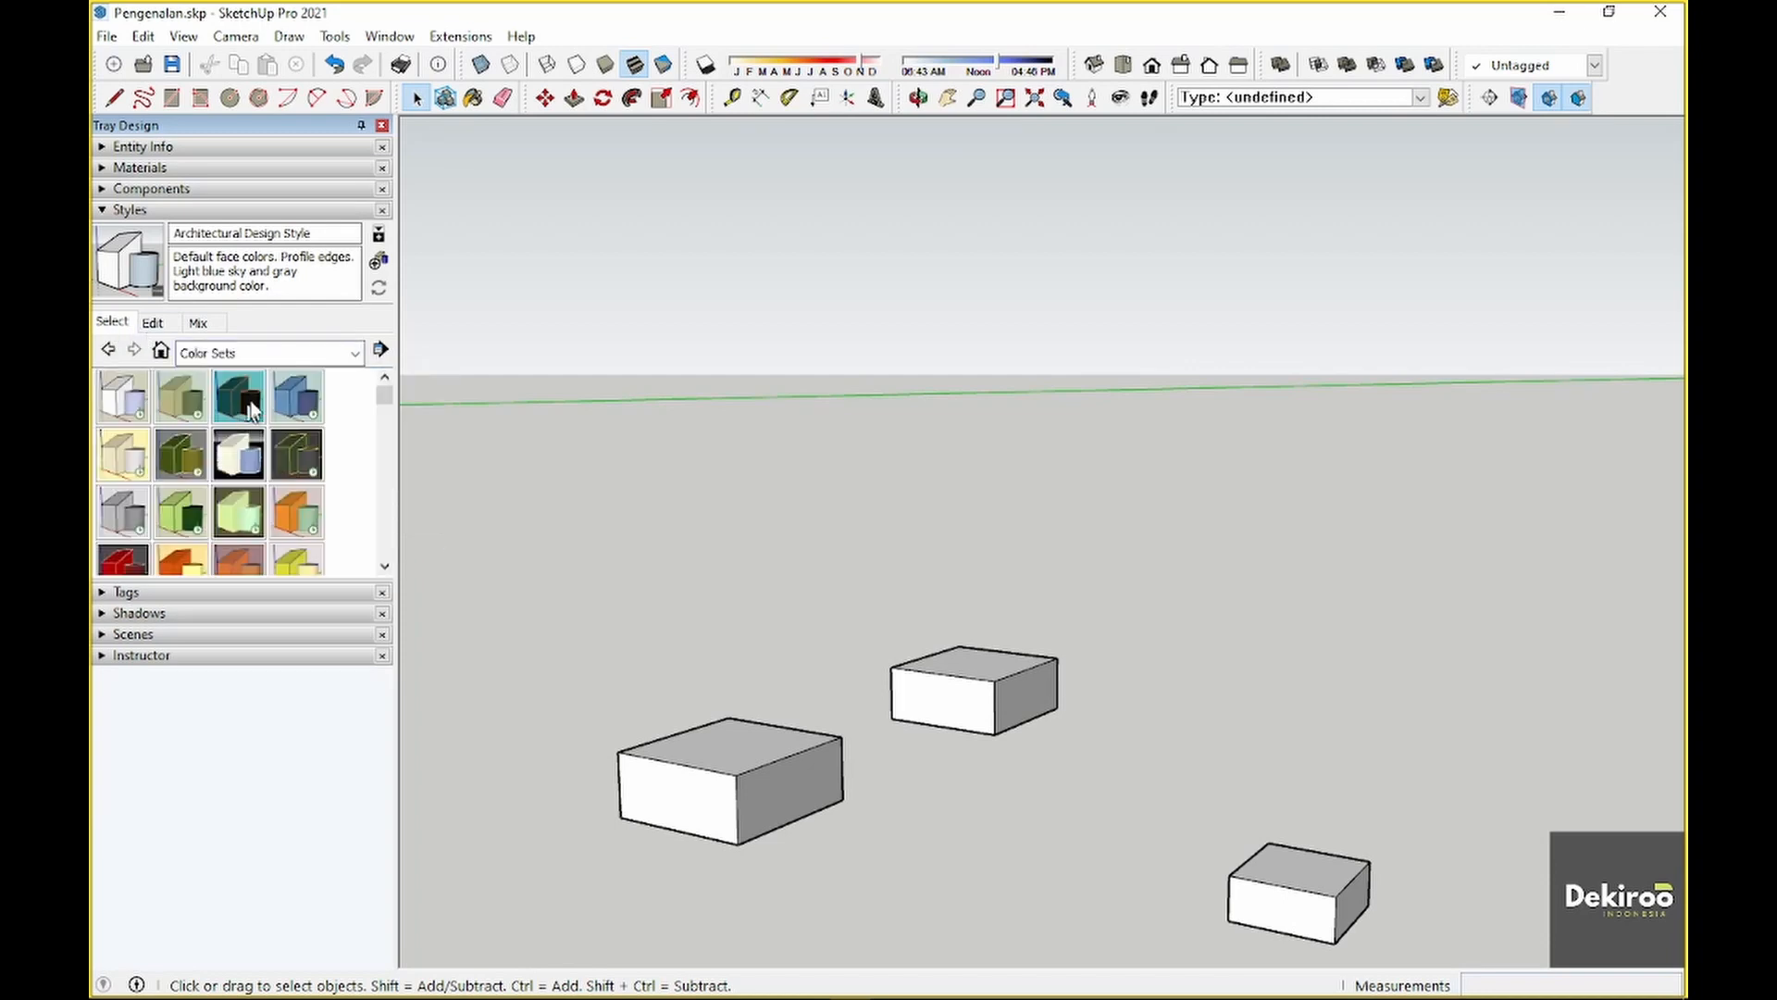
left_click(223, 466)
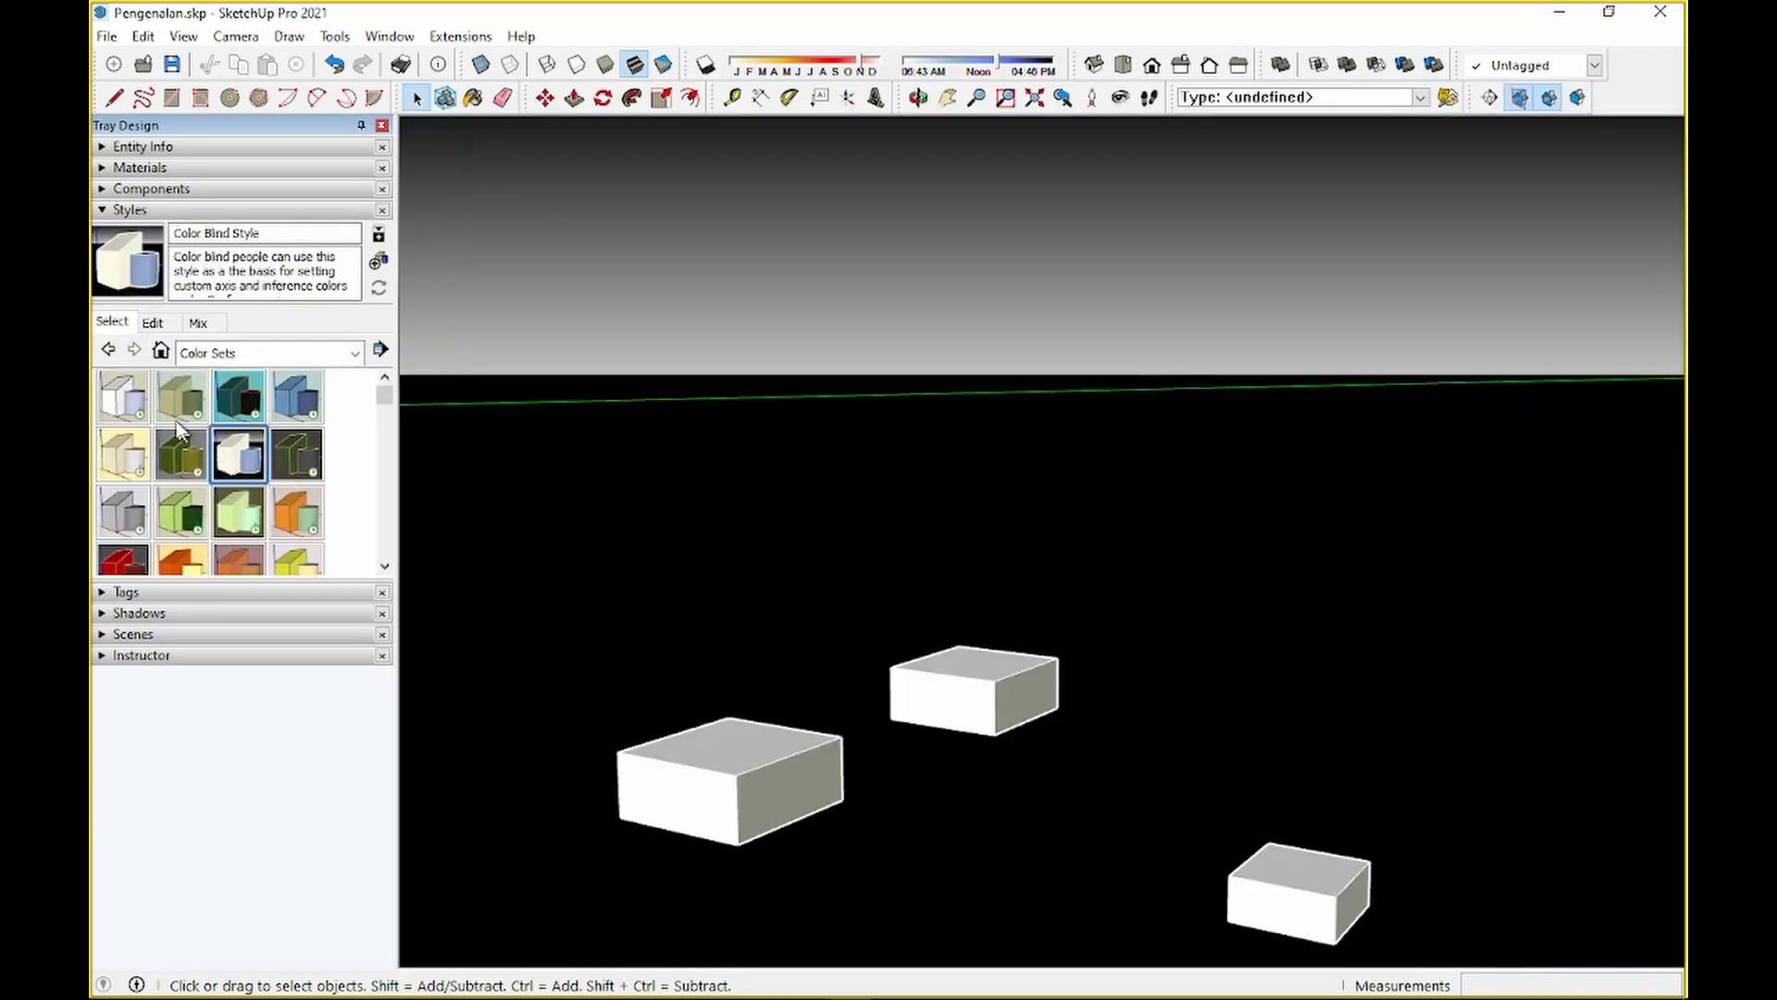
left_click(137, 401)
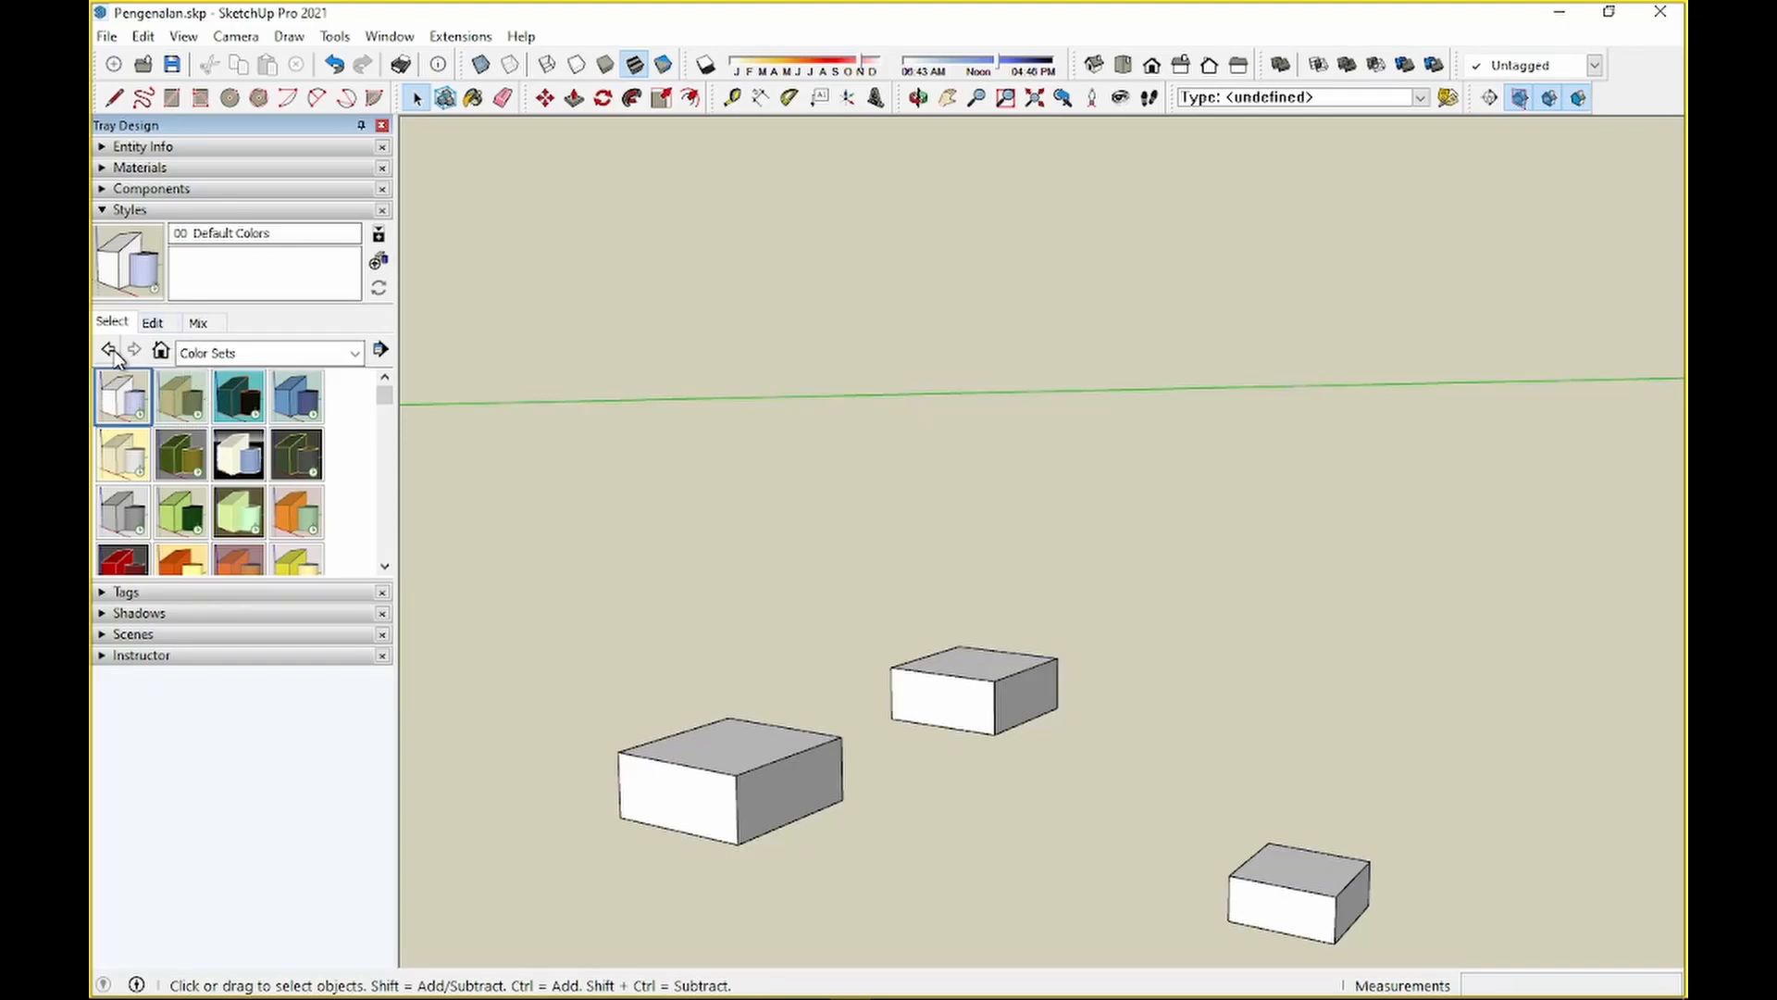
Return the model to the Architectural Design Style from the In Model styles and collapse the style settings
left_click(111, 351)
left_click(138, 352)
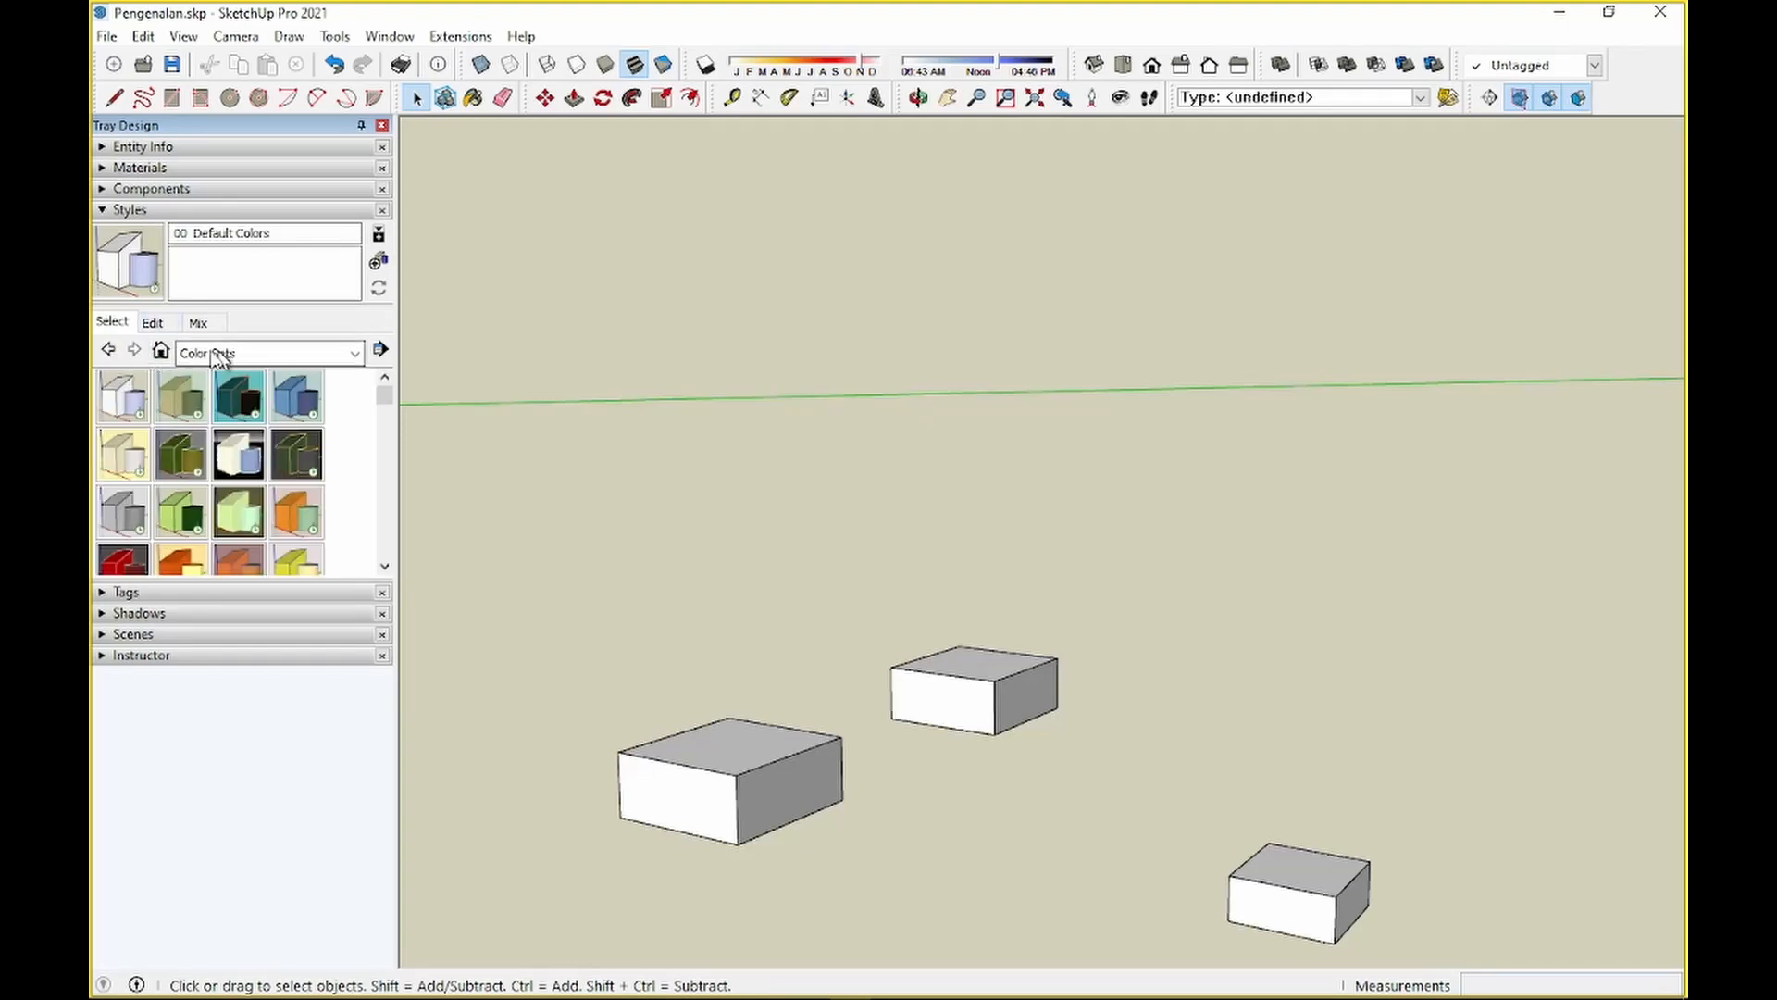
left_click(130, 400)
left_click(153, 322)
left_click(113, 322)
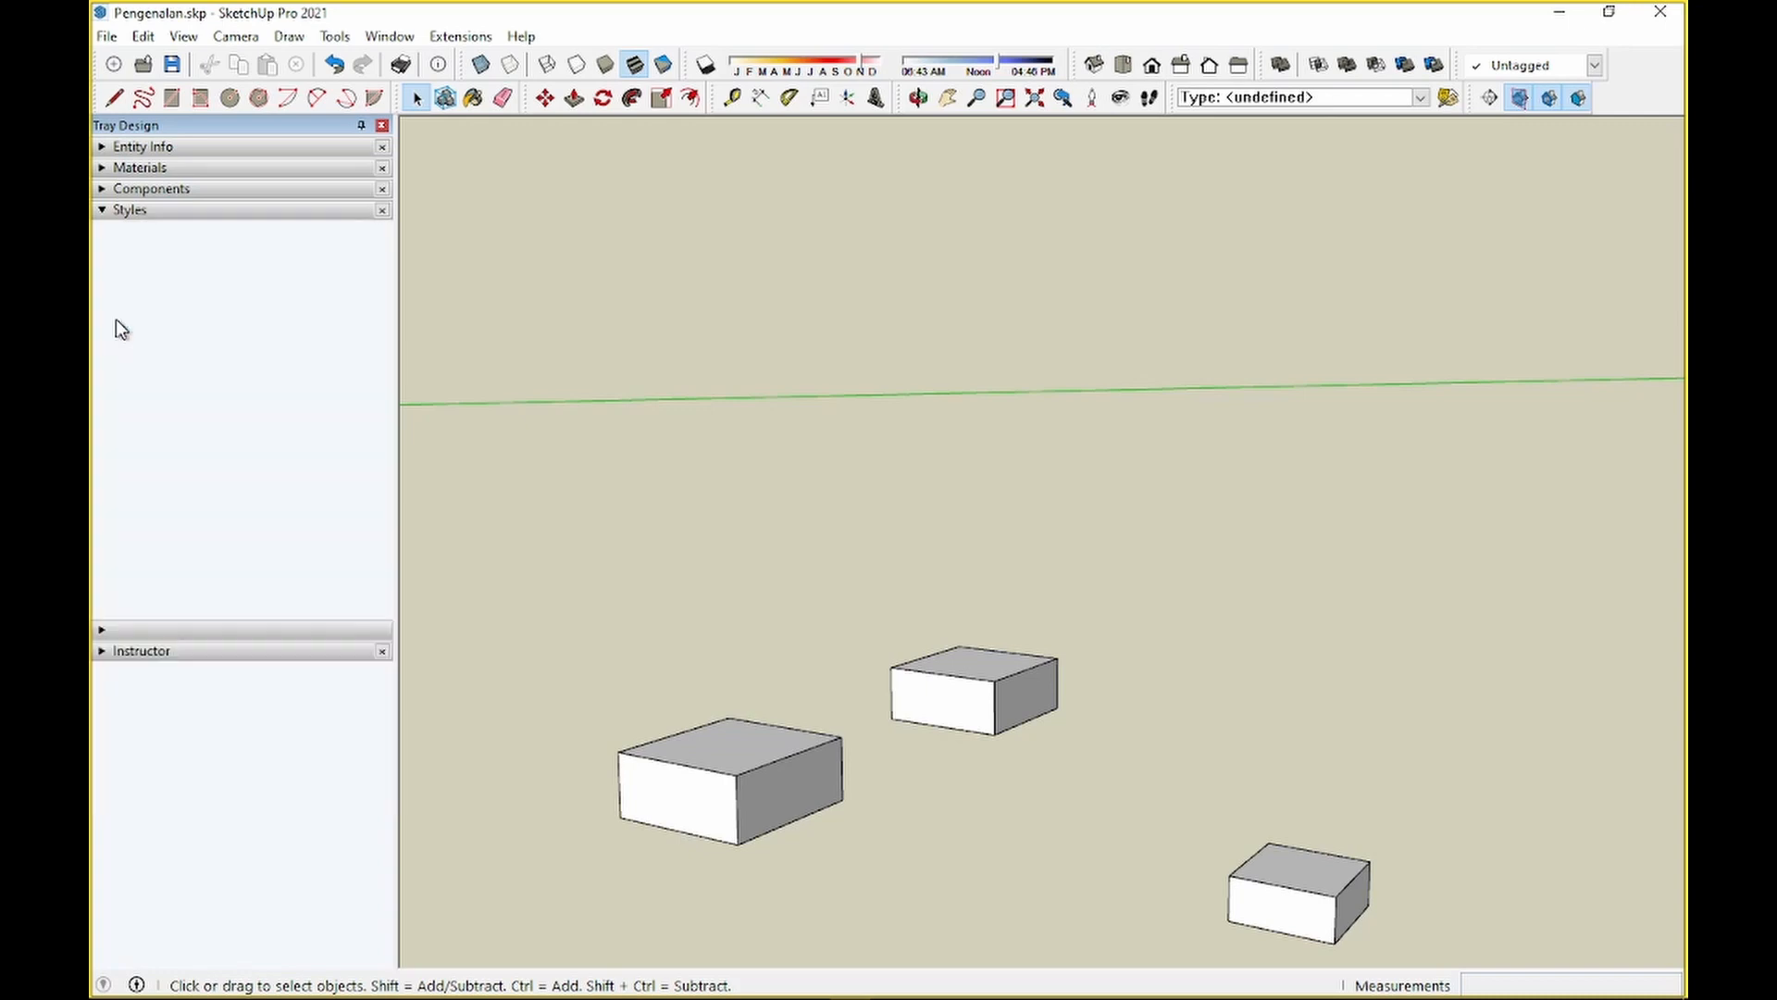
left_click(211, 356)
left_click(222, 375)
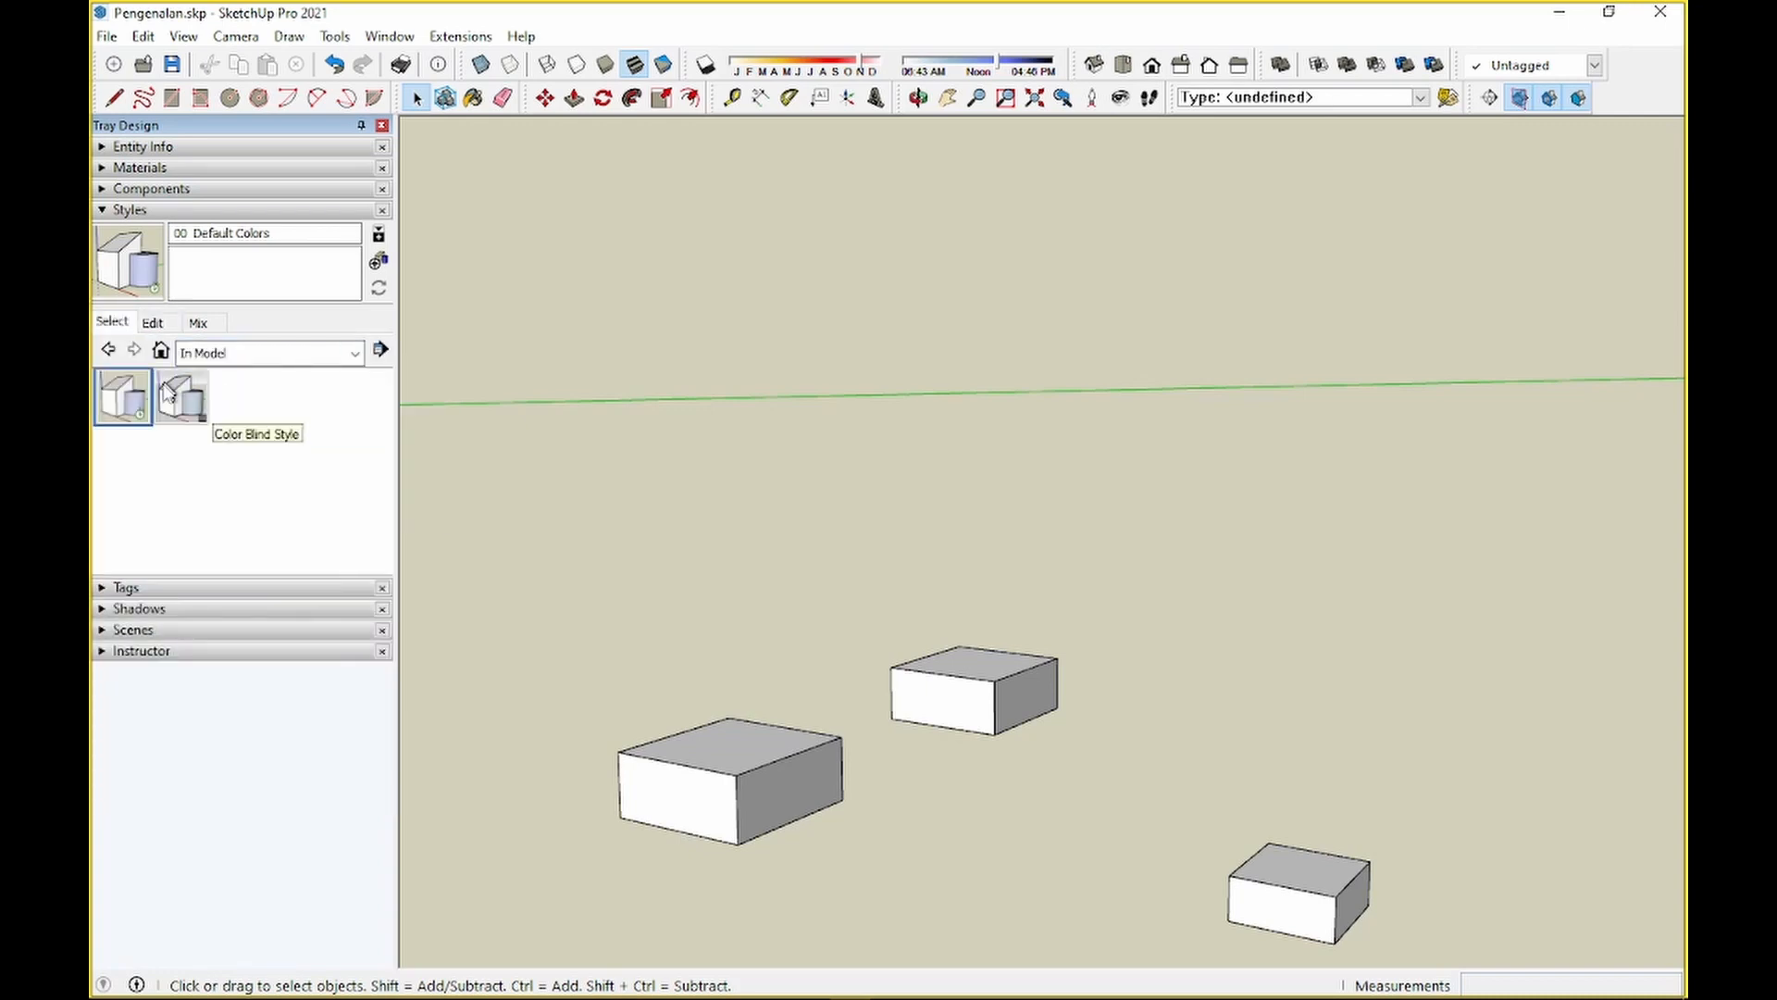
left_click(174, 406)
left_click(127, 389)
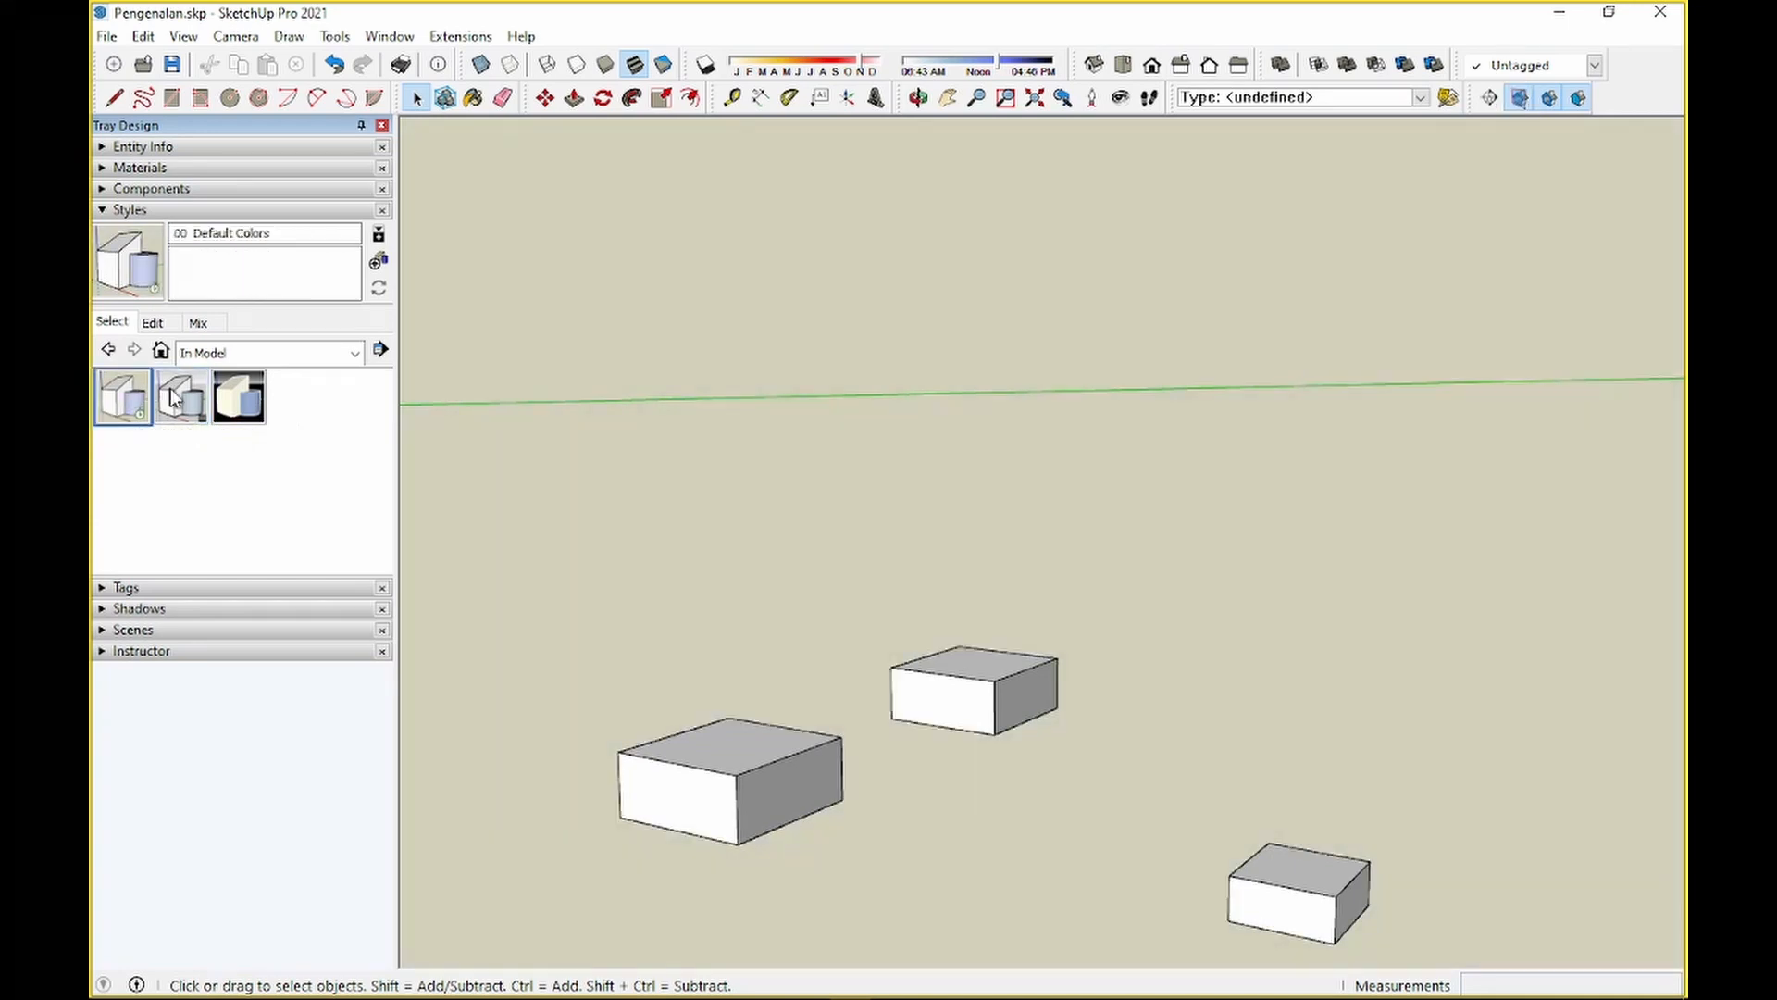
left_click(176, 392)
middle_click_drag(1281, 635, 1106, 731)
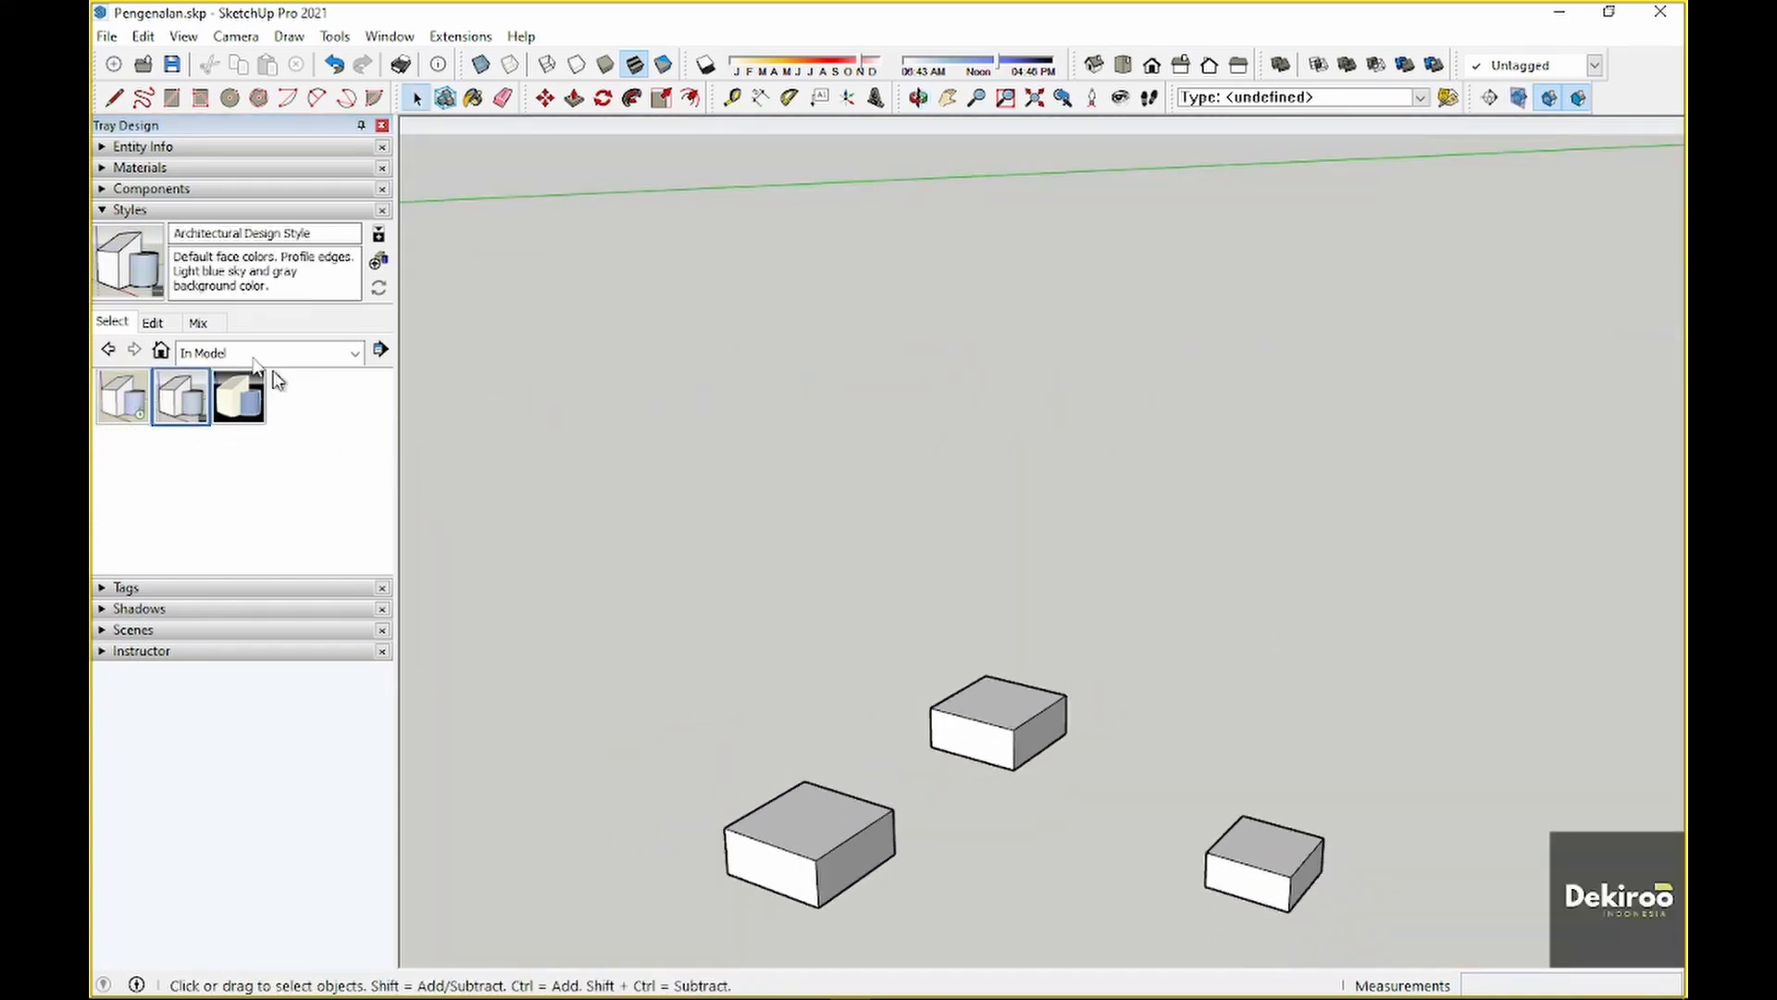
left_click(134, 213)
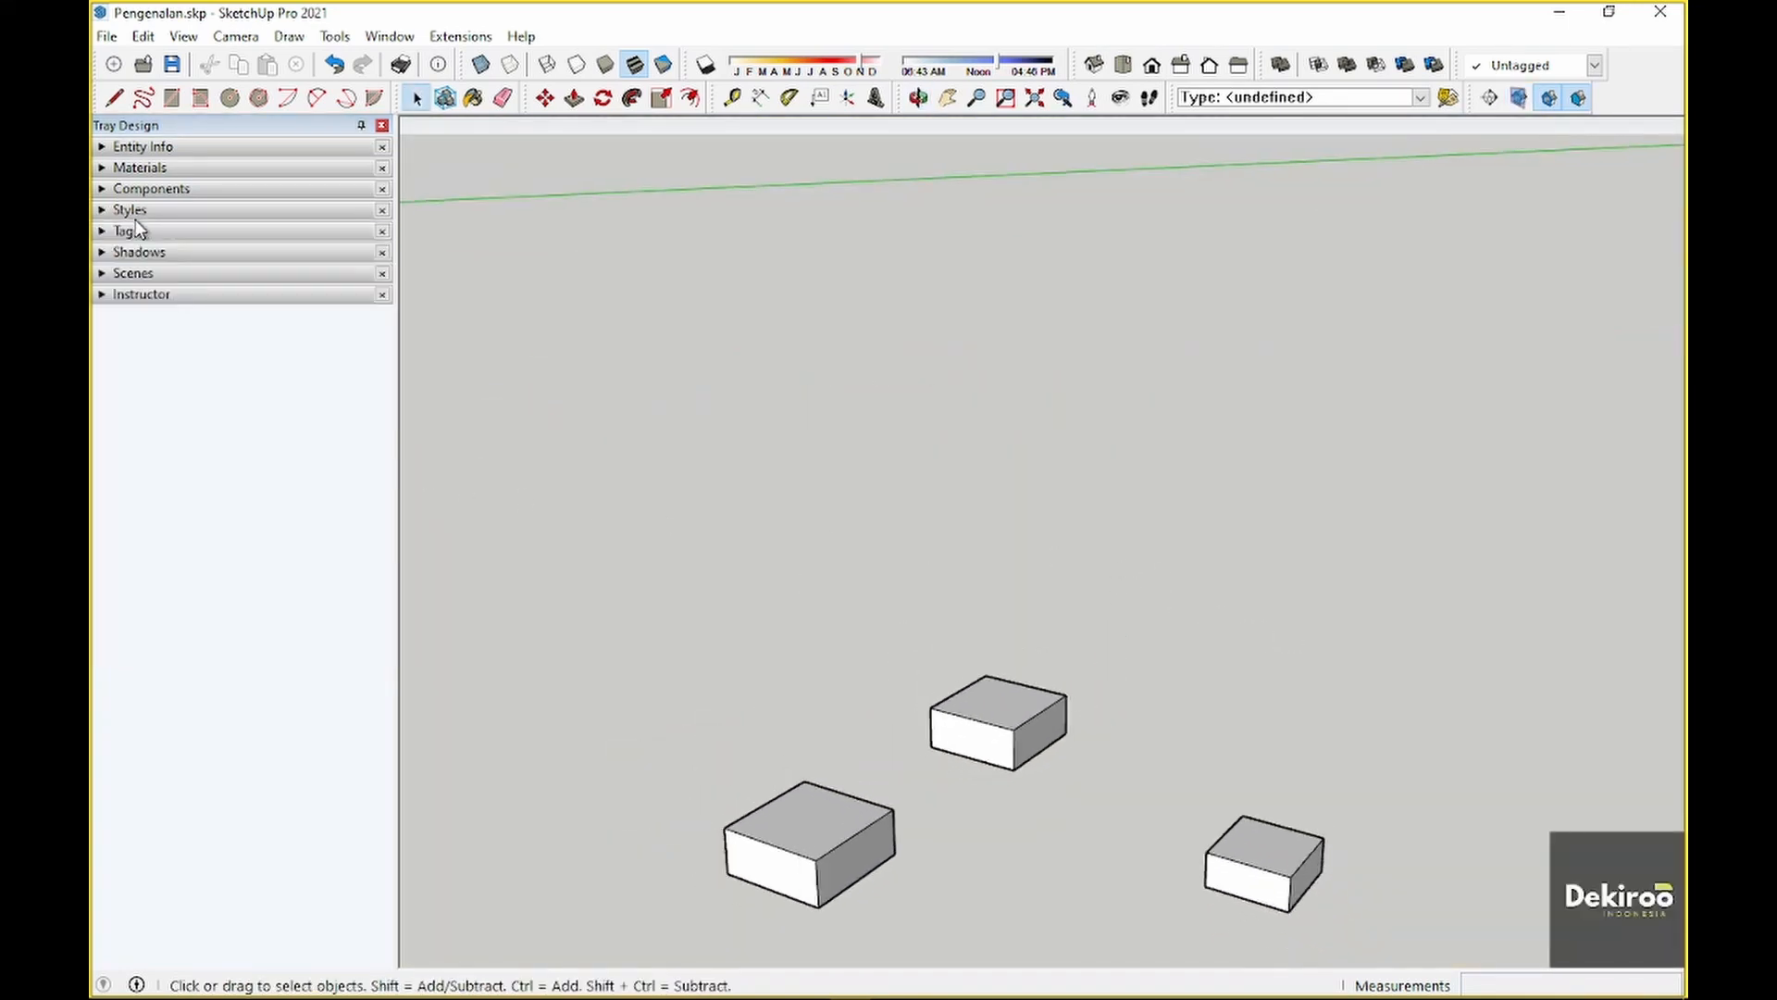
Open the tag list and move the tag named Tag into the Tag Folder
left_click(142, 235)
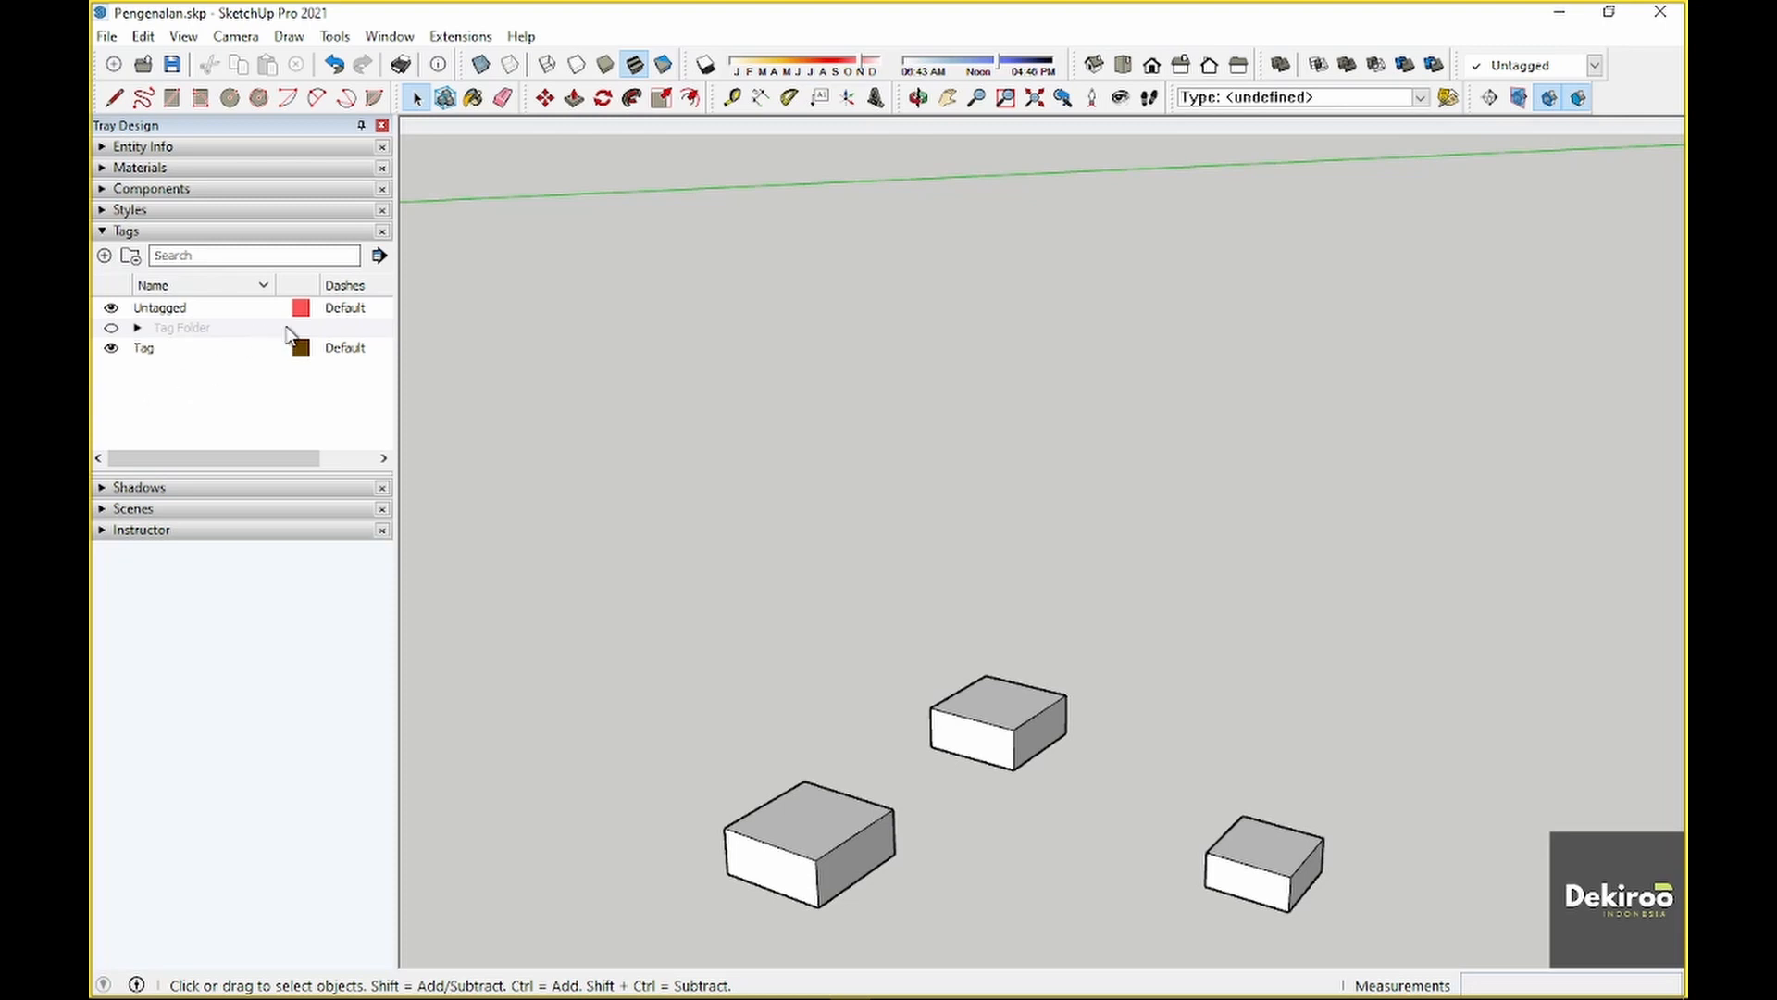
left_click_drag(152, 356, 174, 336)
left_click(136, 329)
left_click(137, 329)
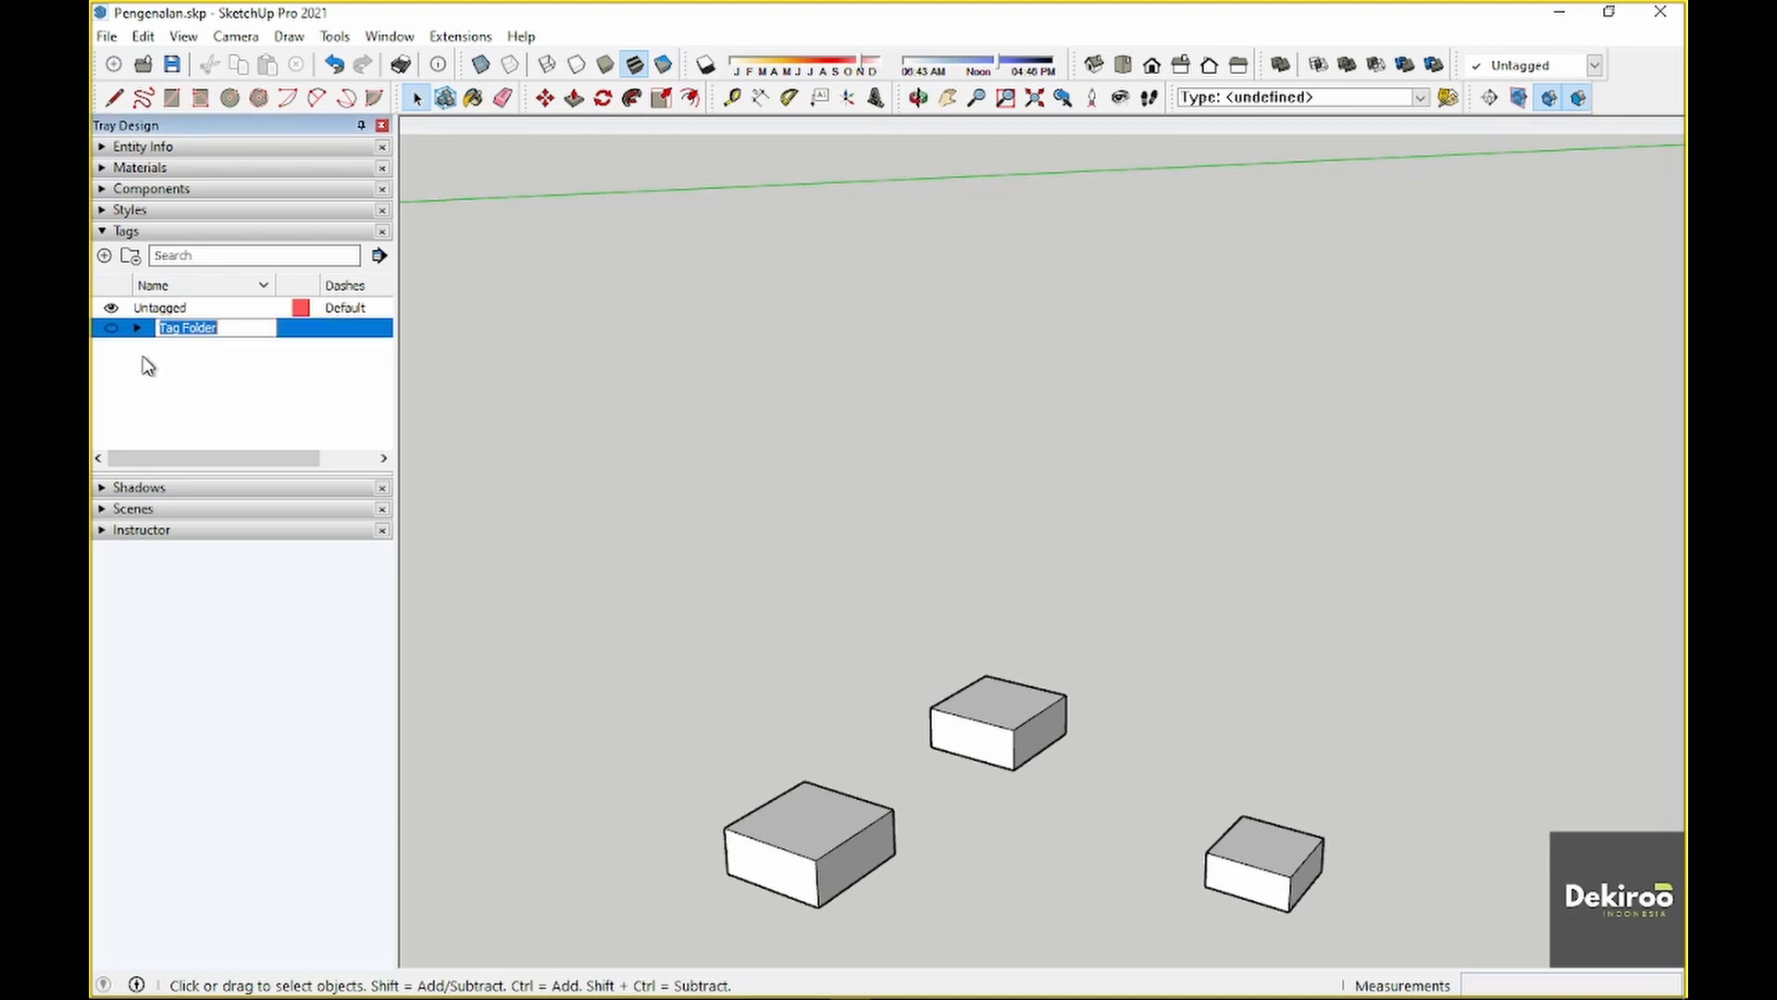
Look over the shadow settings, close them and open the scene manager
left_click(128, 488)
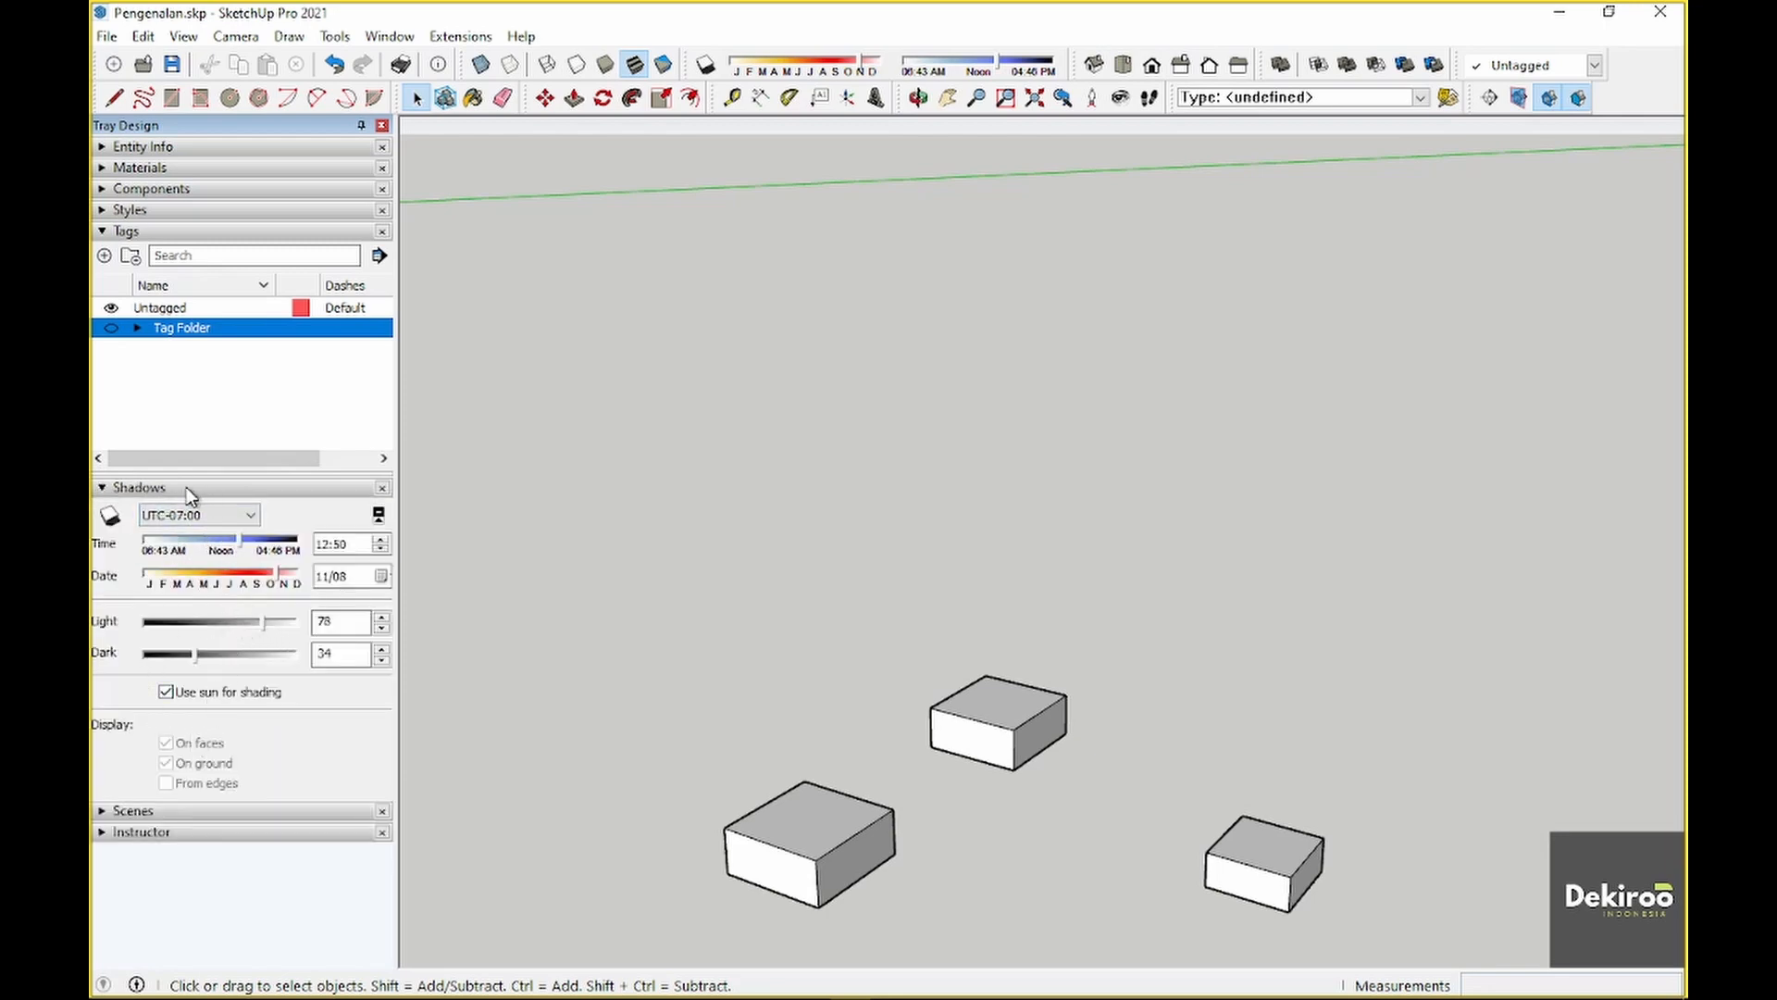
left_click(265, 487)
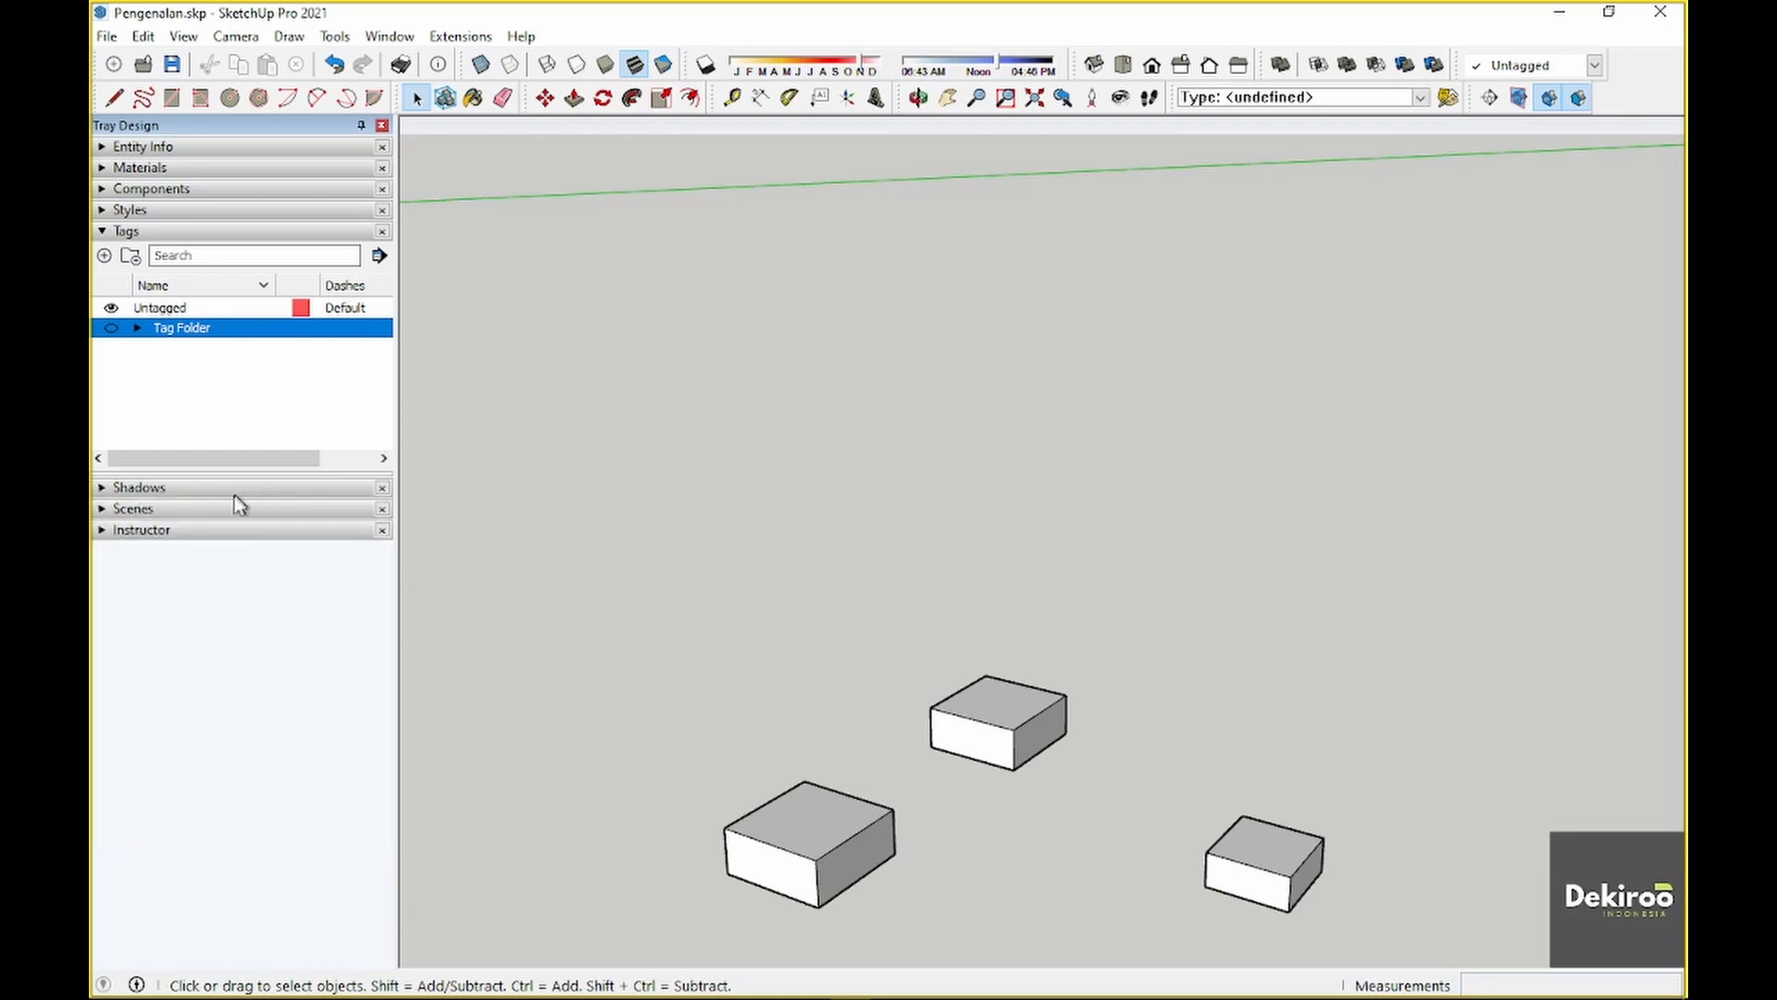
left_click(150, 509)
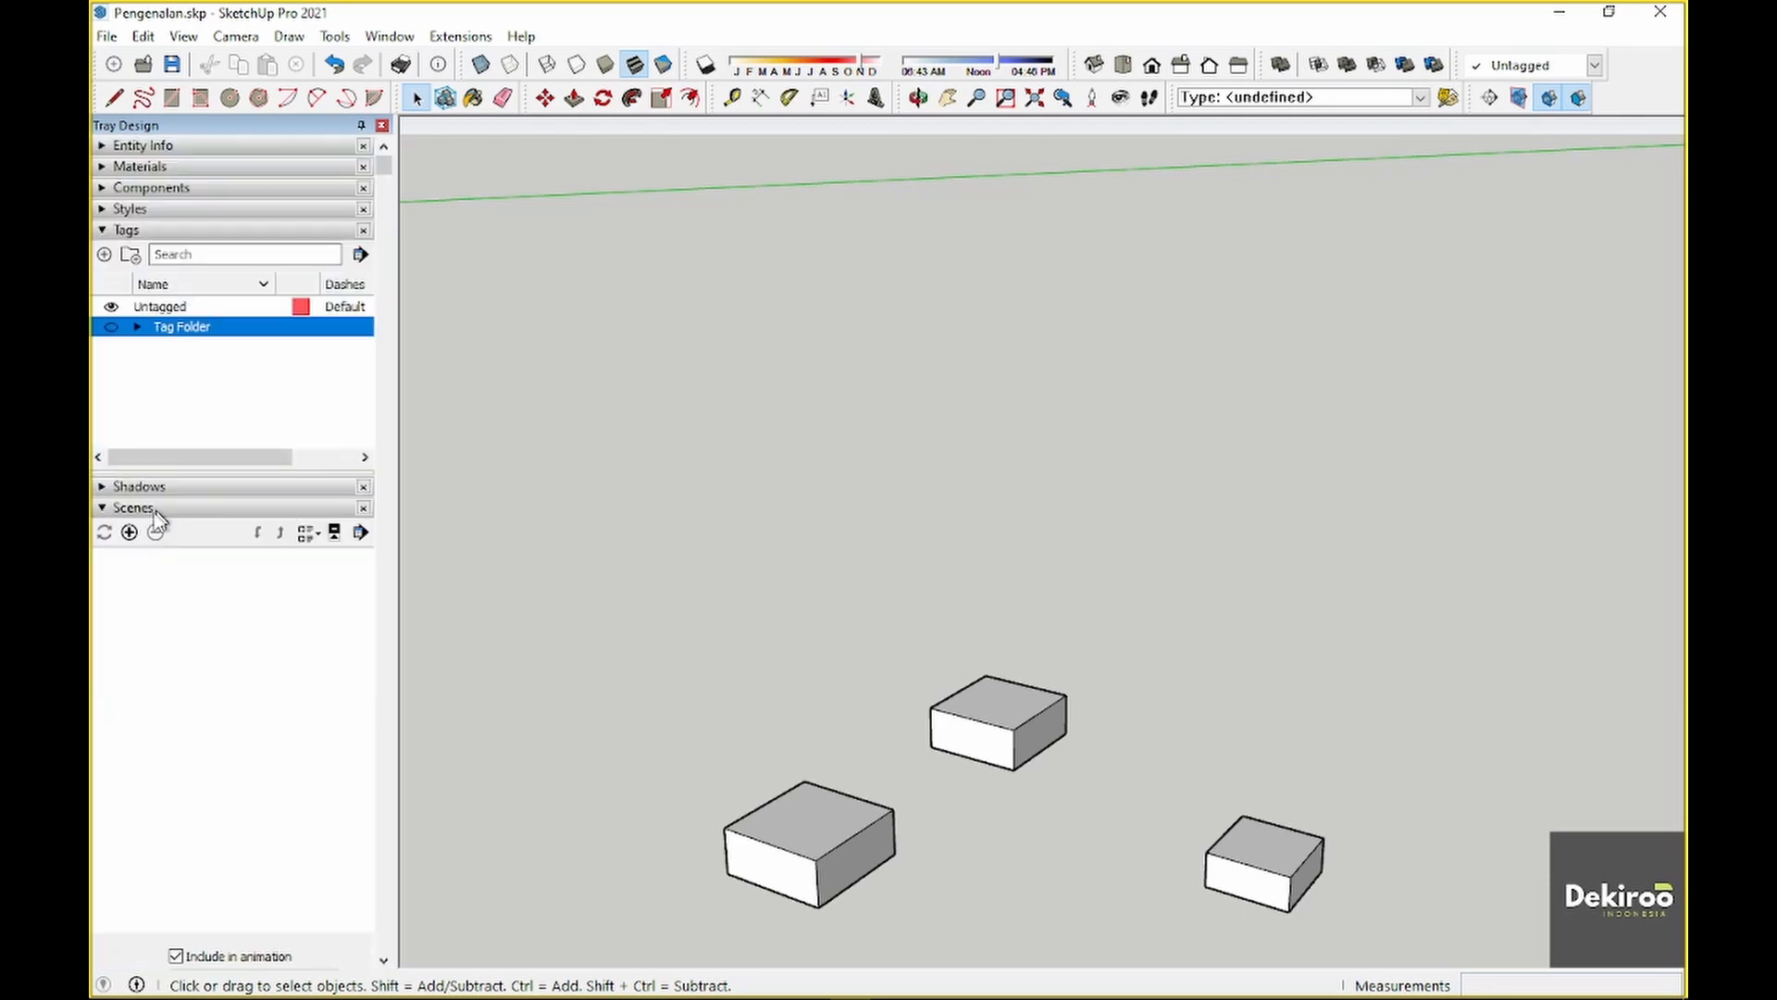
Try drawing a large rectangle on the ground around the three boxes
scroll(962, 602, "down", 2)
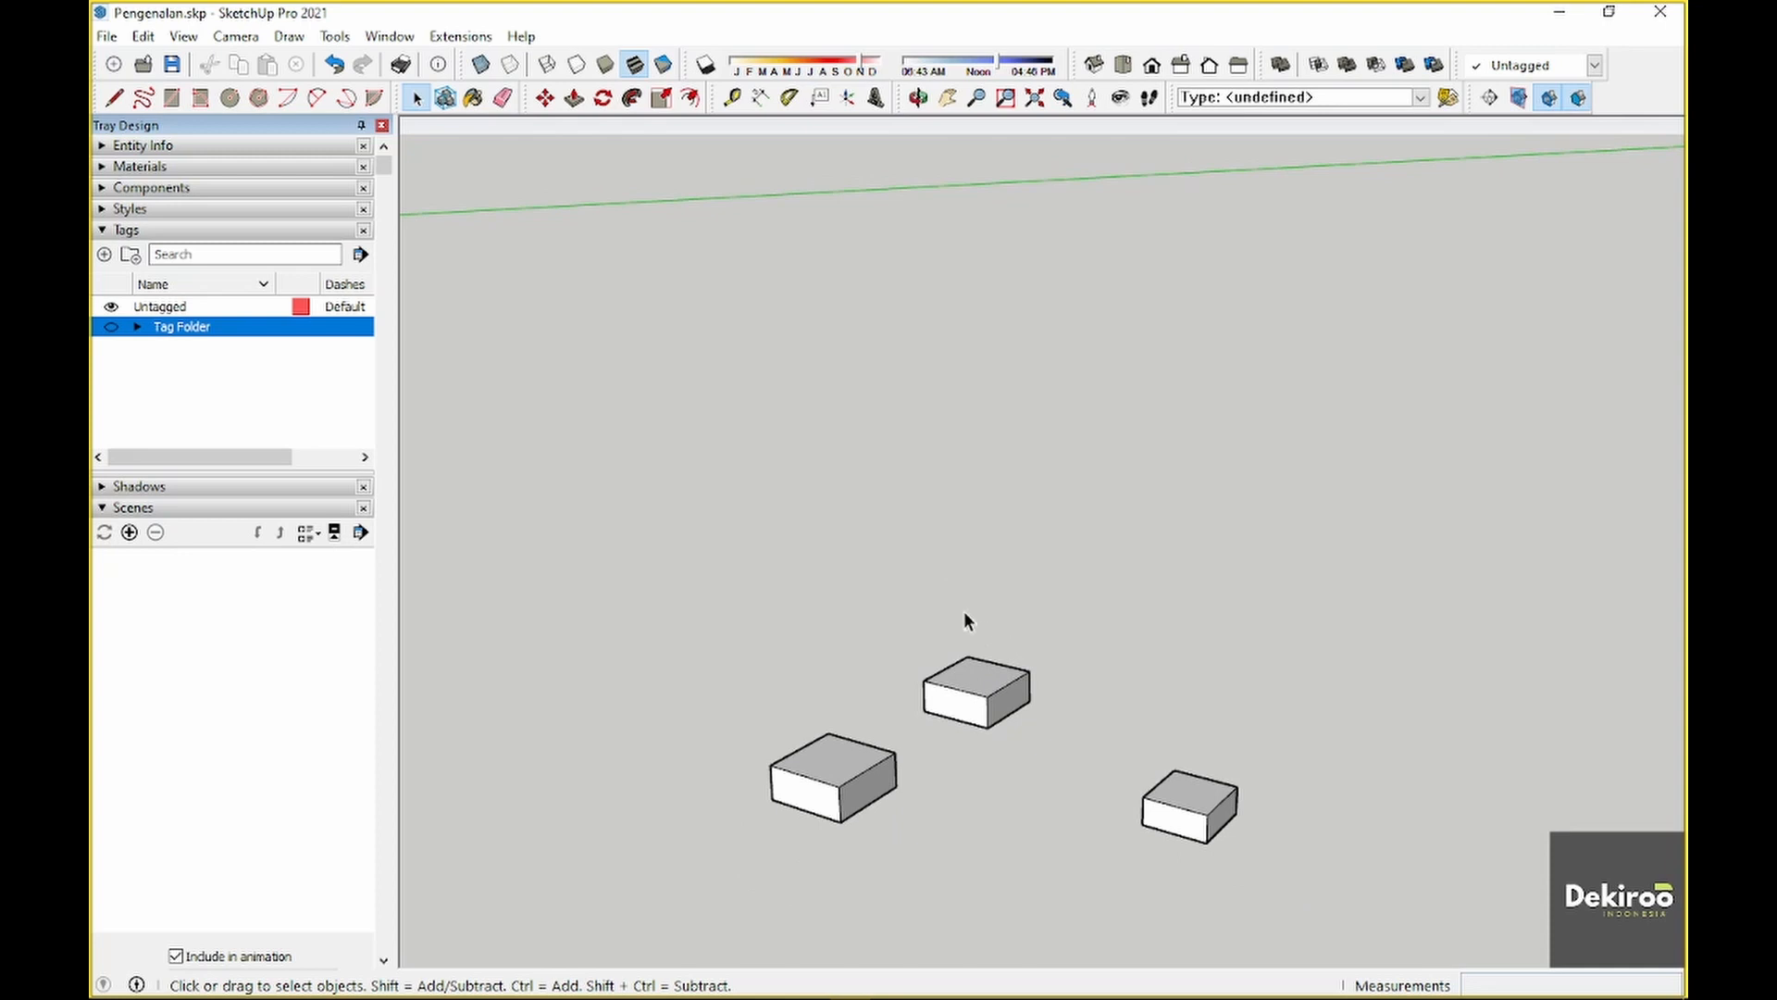
middle_click_drag(1009, 648, 961, 581)
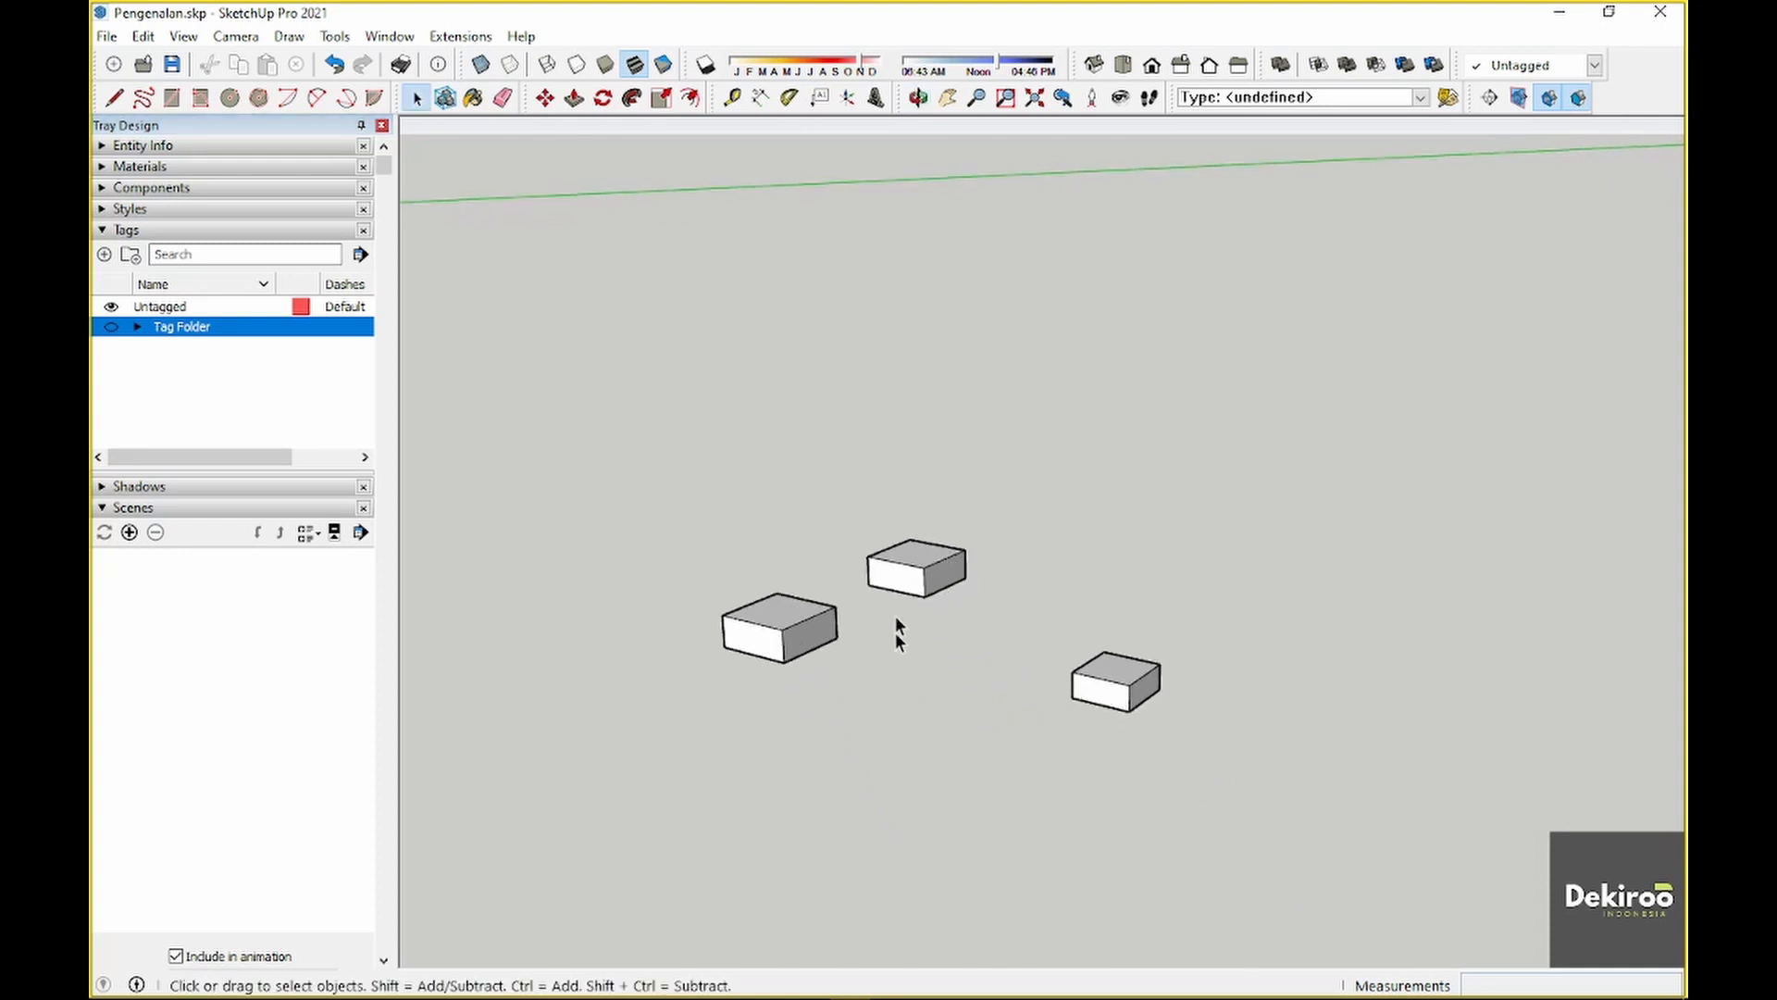
middle_click_drag(896, 635, 960, 607)
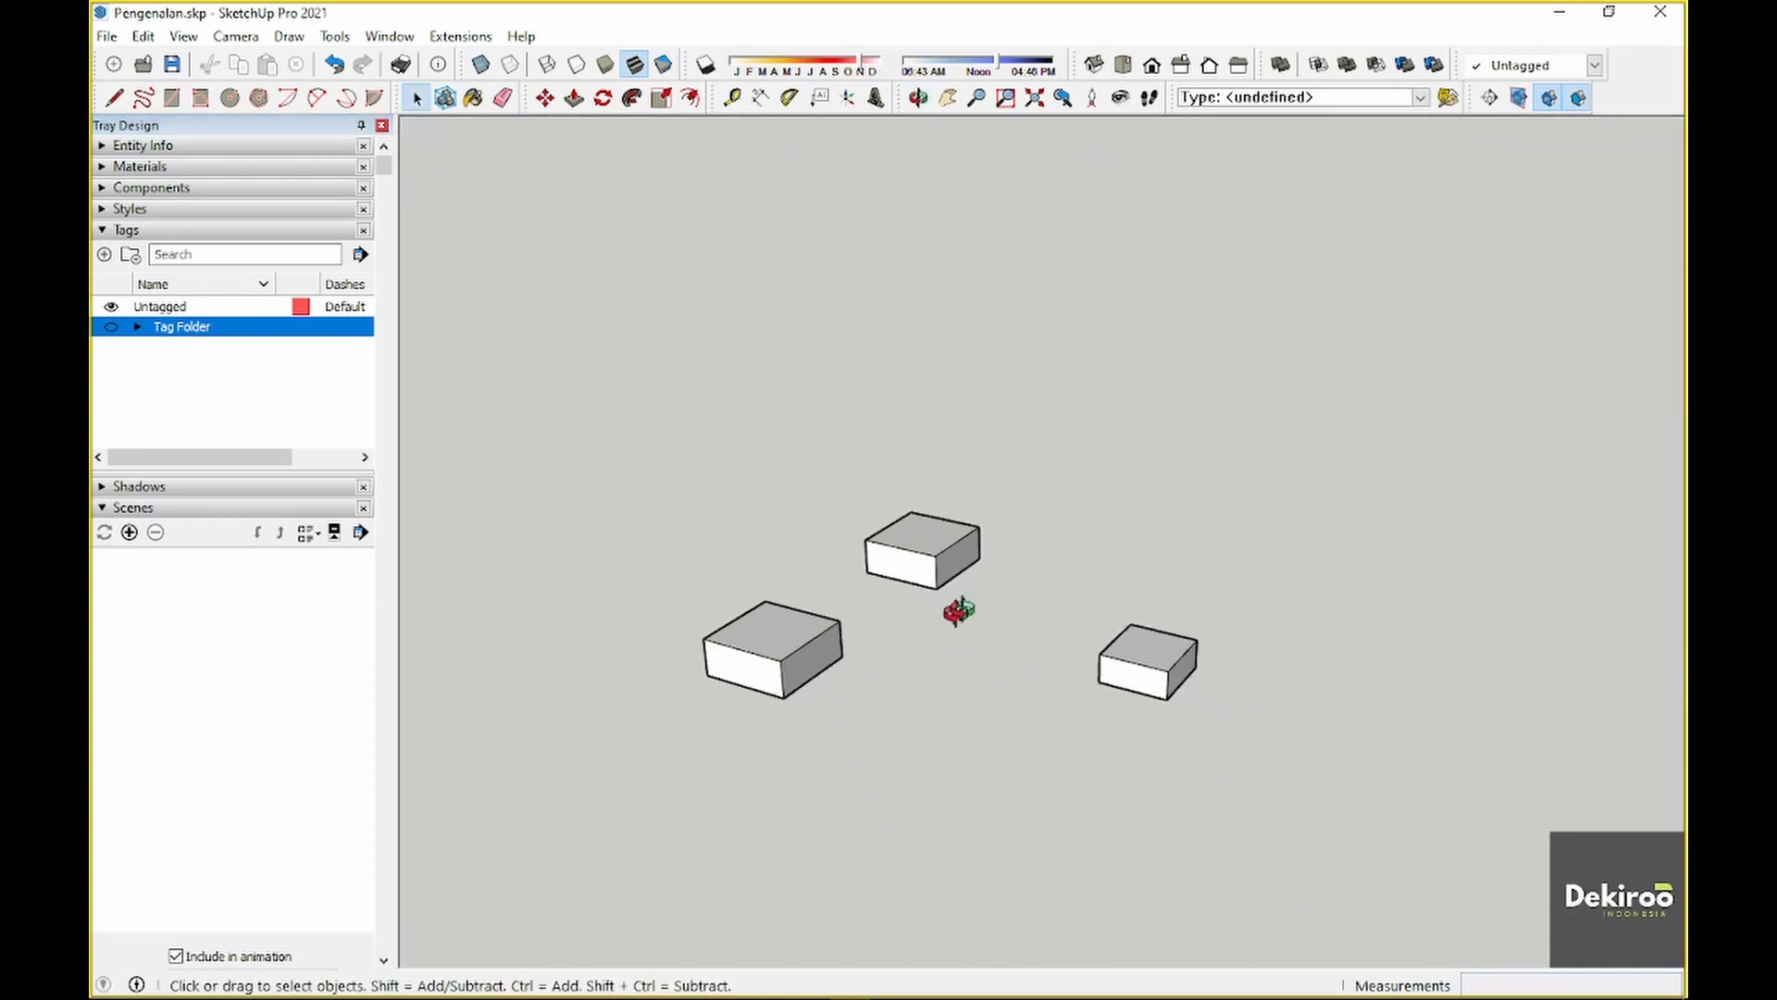
scroll(964, 615, "down", 4)
key("r")
left_click(785, 768)
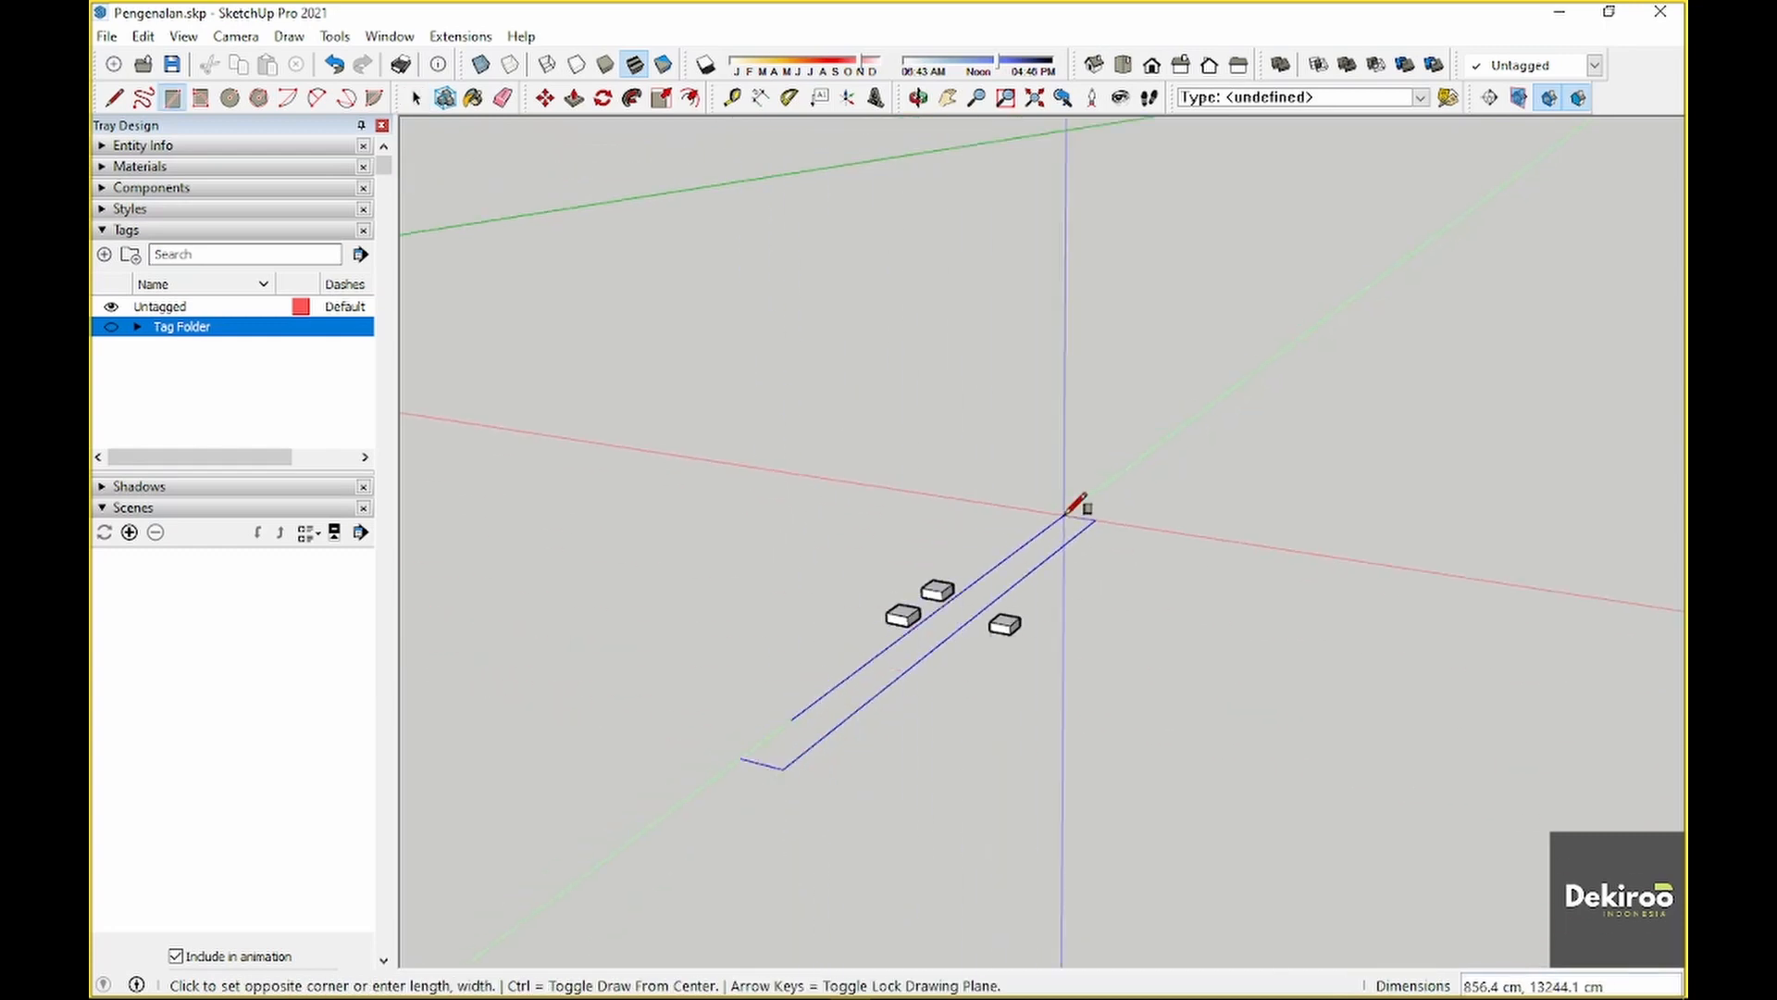
left_click(1277, 647)
key("space")
scroll(1111, 687, "up", 1)
middle_click_drag(1043, 686, 1053, 595)
left_click(1053, 595)
key("ctrl+z")
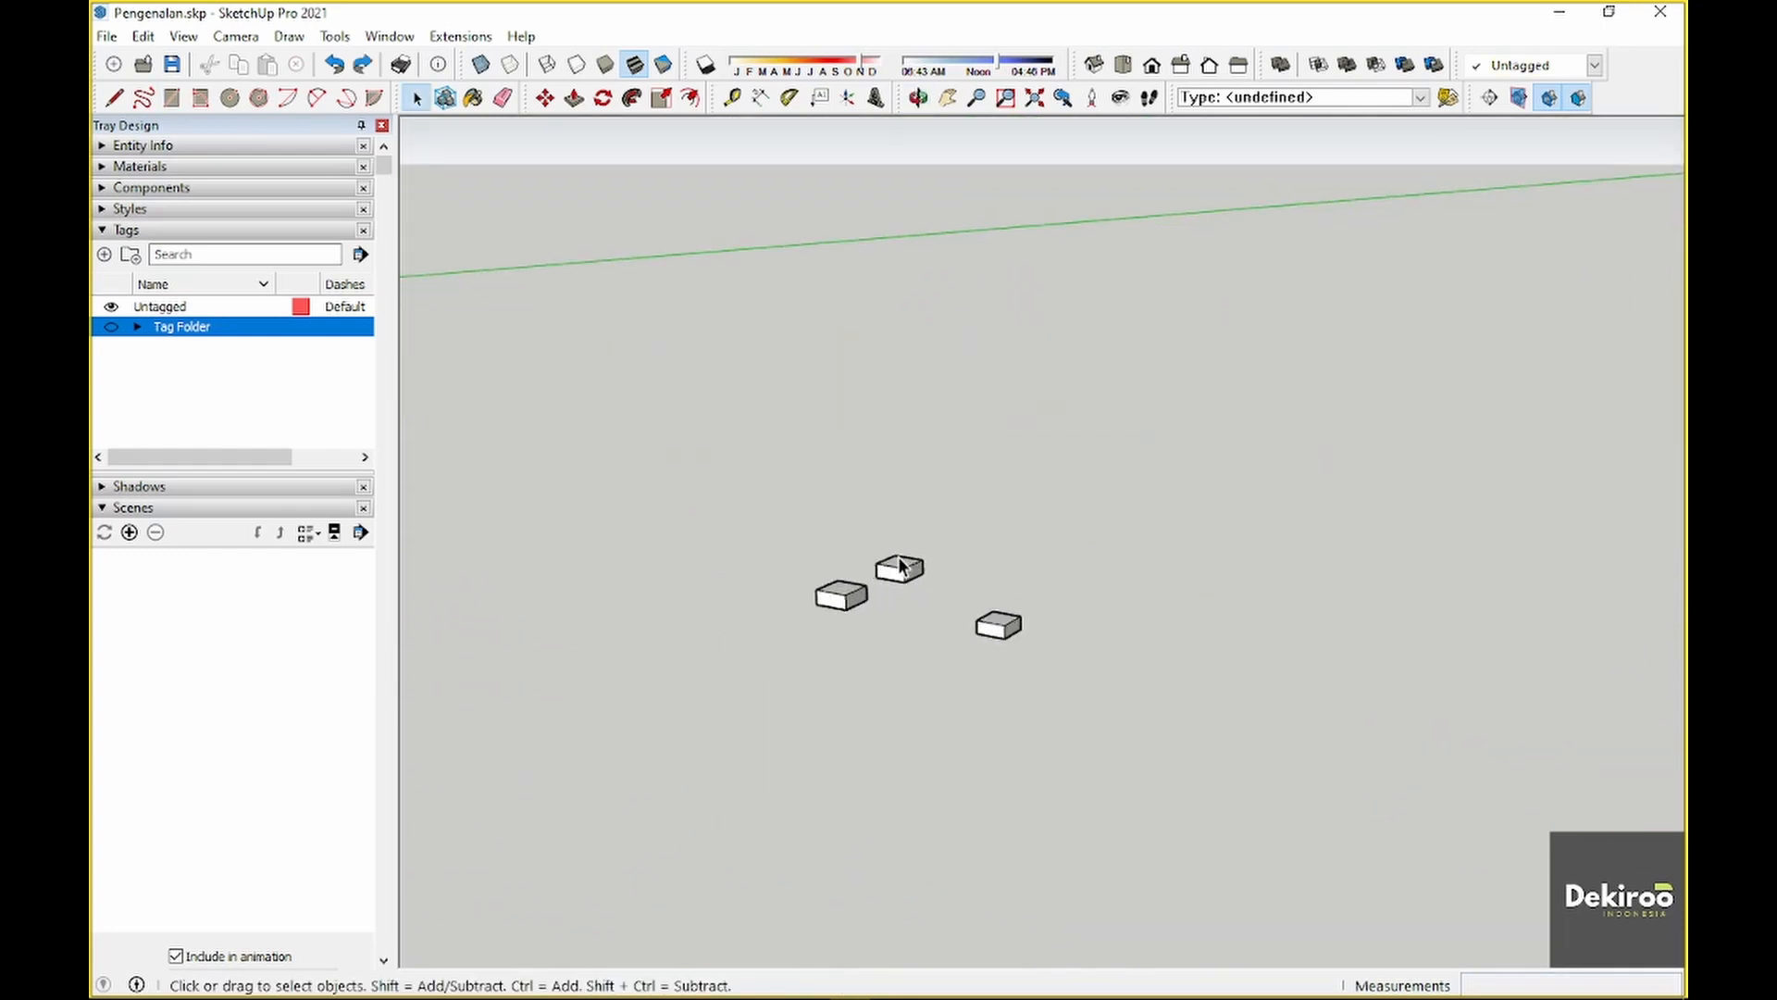
Add one scene showing the three boxes from near ground level and a second scene looking down on them
scroll(912, 614, "up", 6)
middle_click_drag(848, 578, 939, 476, "shift")
scroll(912, 599, "up", 2)
key("space")
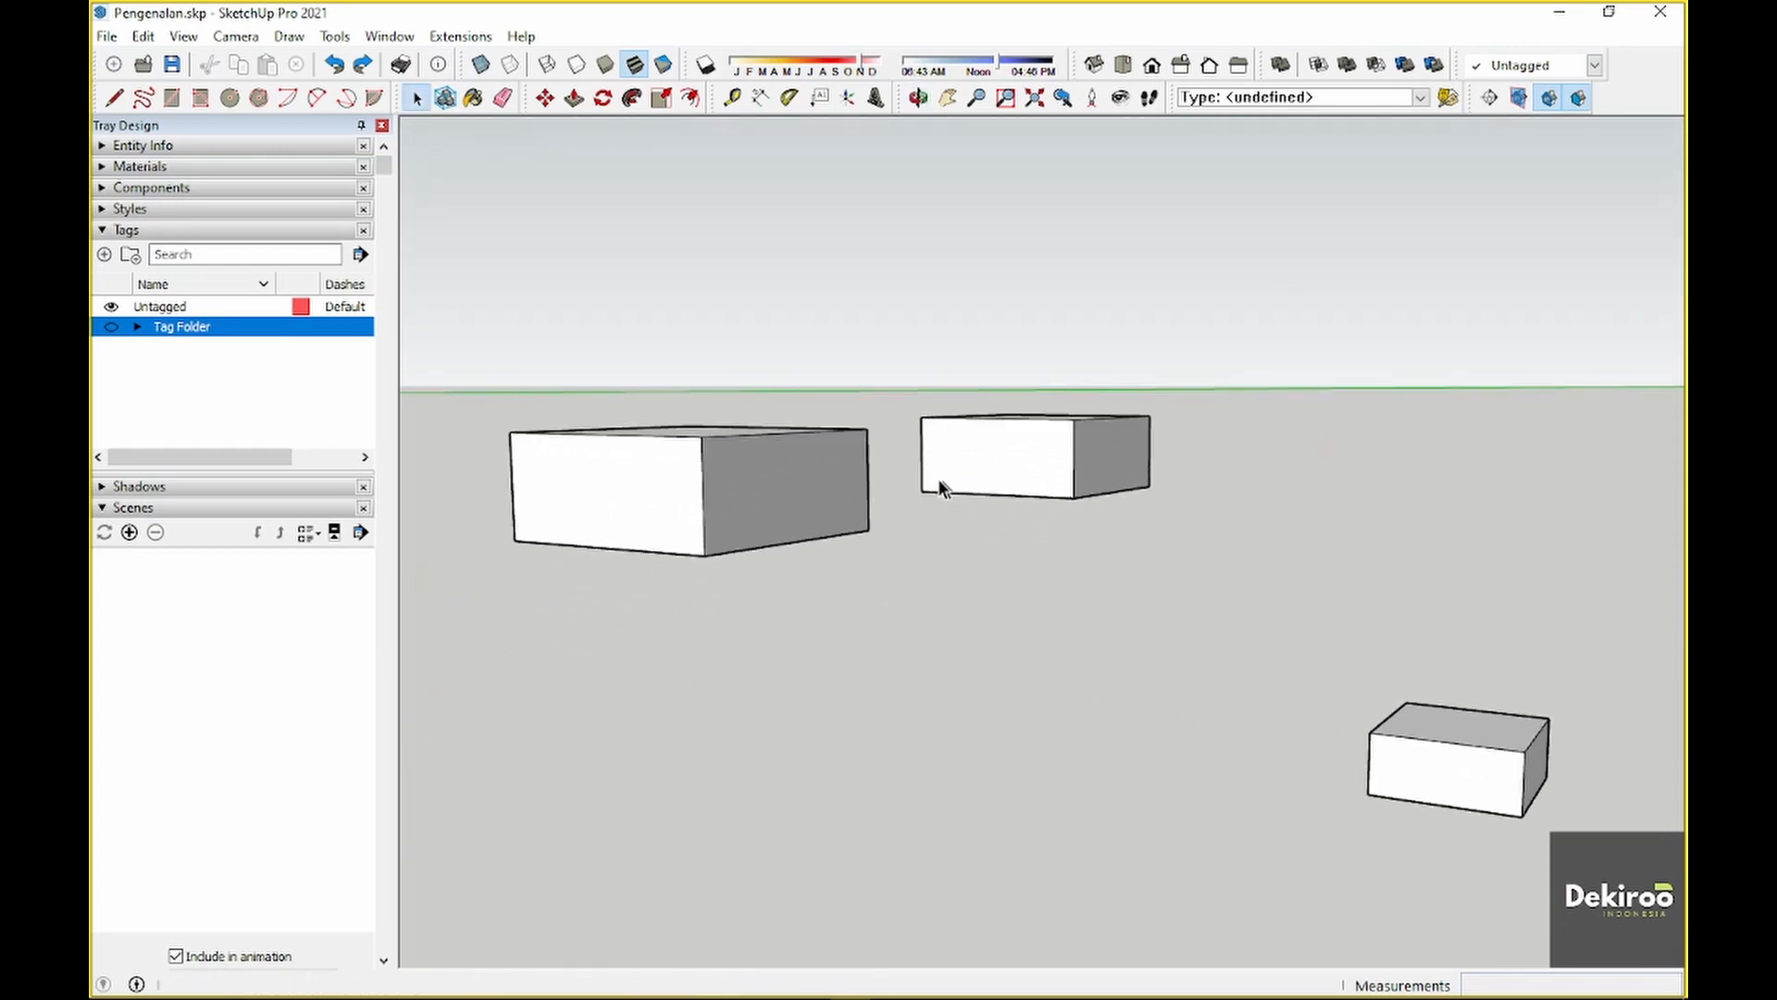
left_click(130, 533)
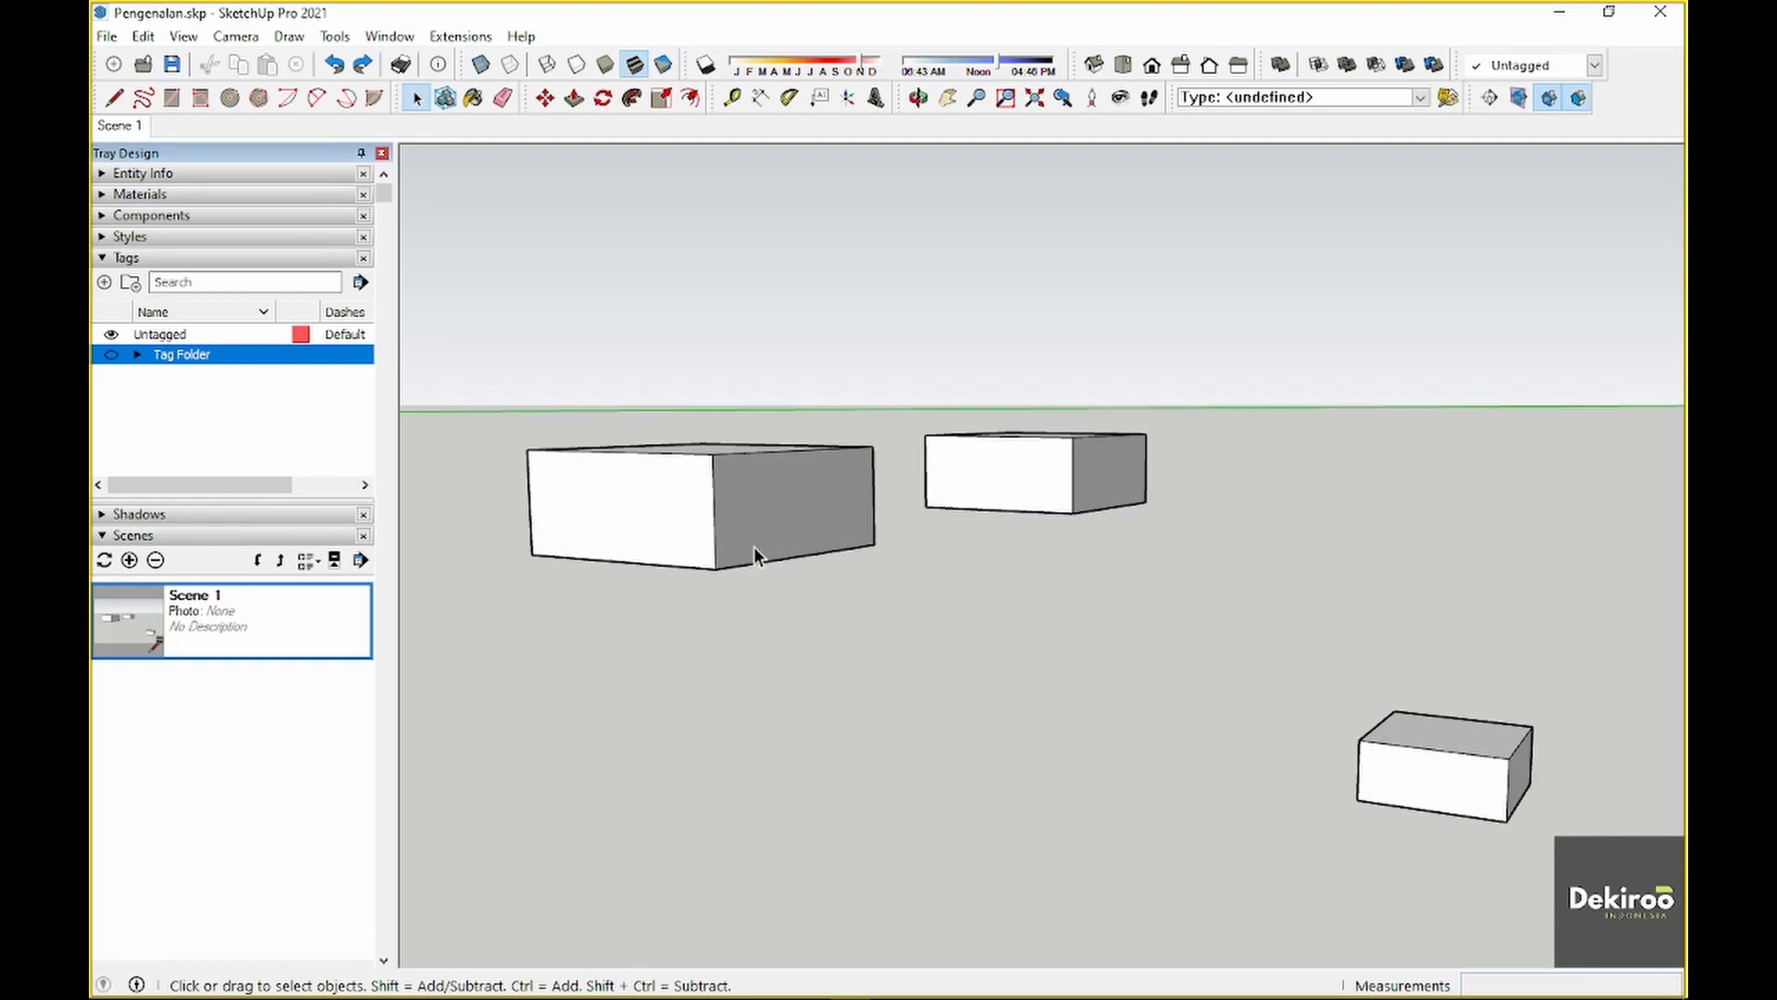
mouse_move(833, 444)
middle_mouse_down()
mouse_move(935, 453)
mouse_move(880, 408)
mouse_move(815, 439)
middle_mouse_up()
left_click(129, 560)
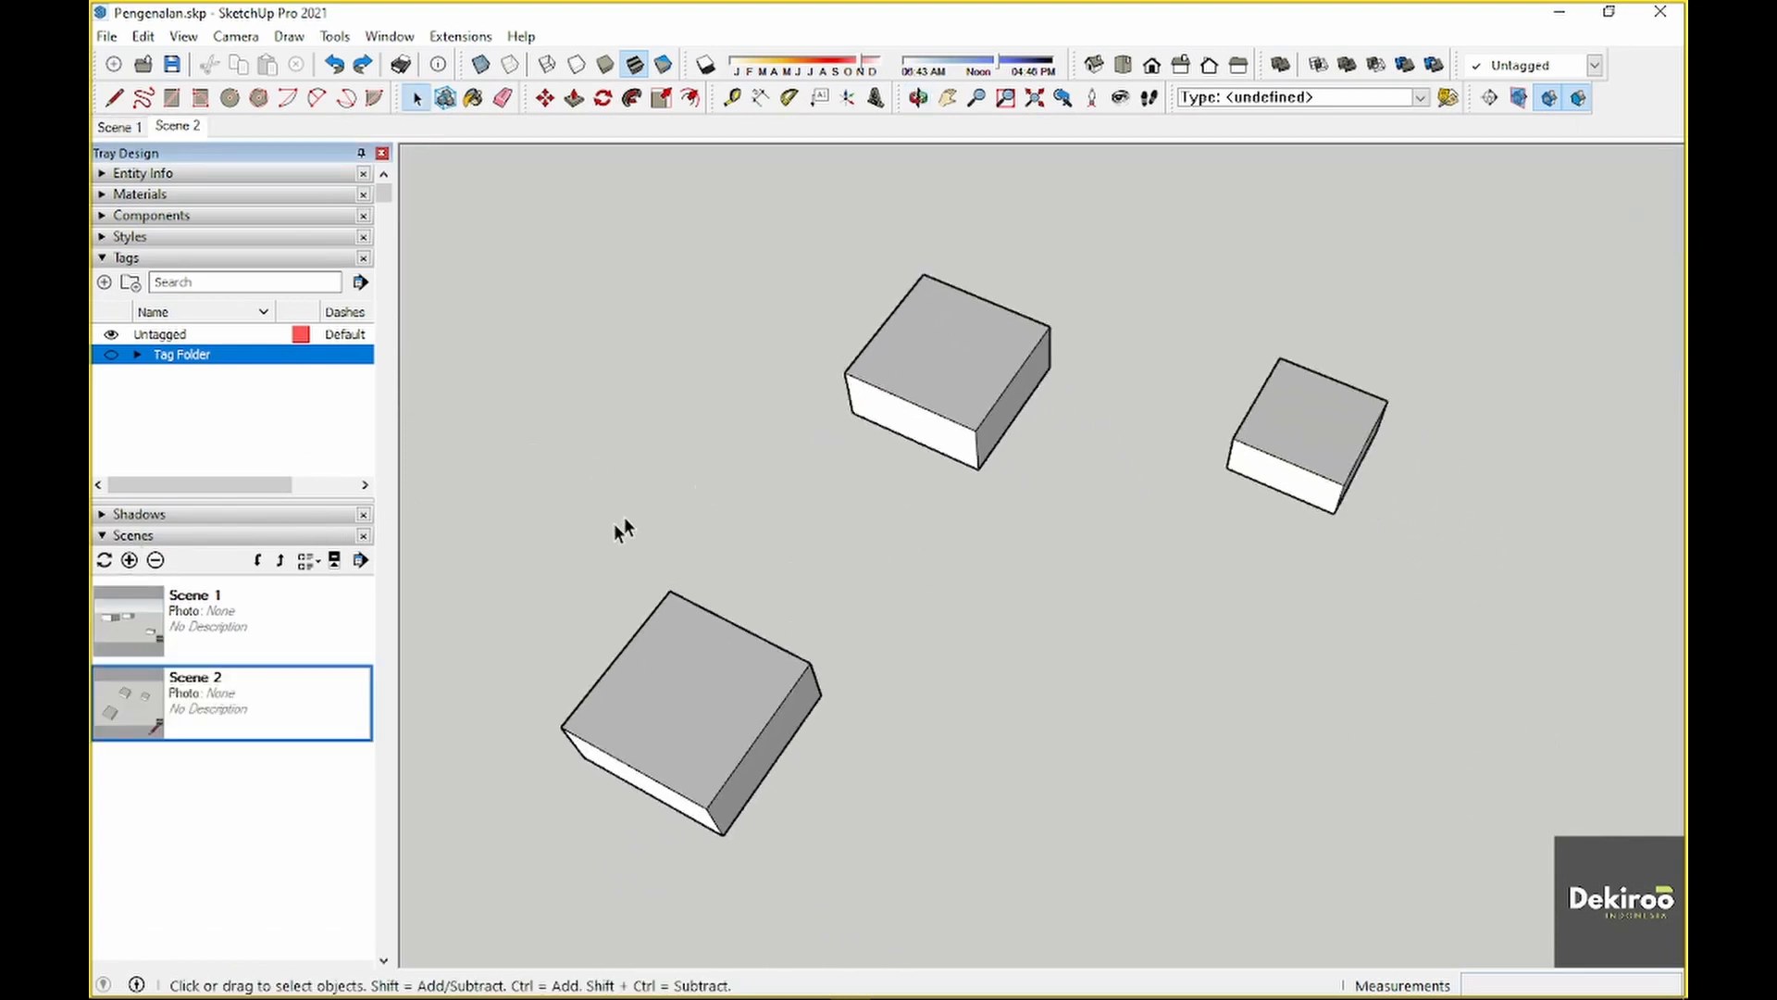
Switch between Scene 1 and Scene 2 to compare their saved views of the boxes
right_click(239, 632)
left_click(207, 709)
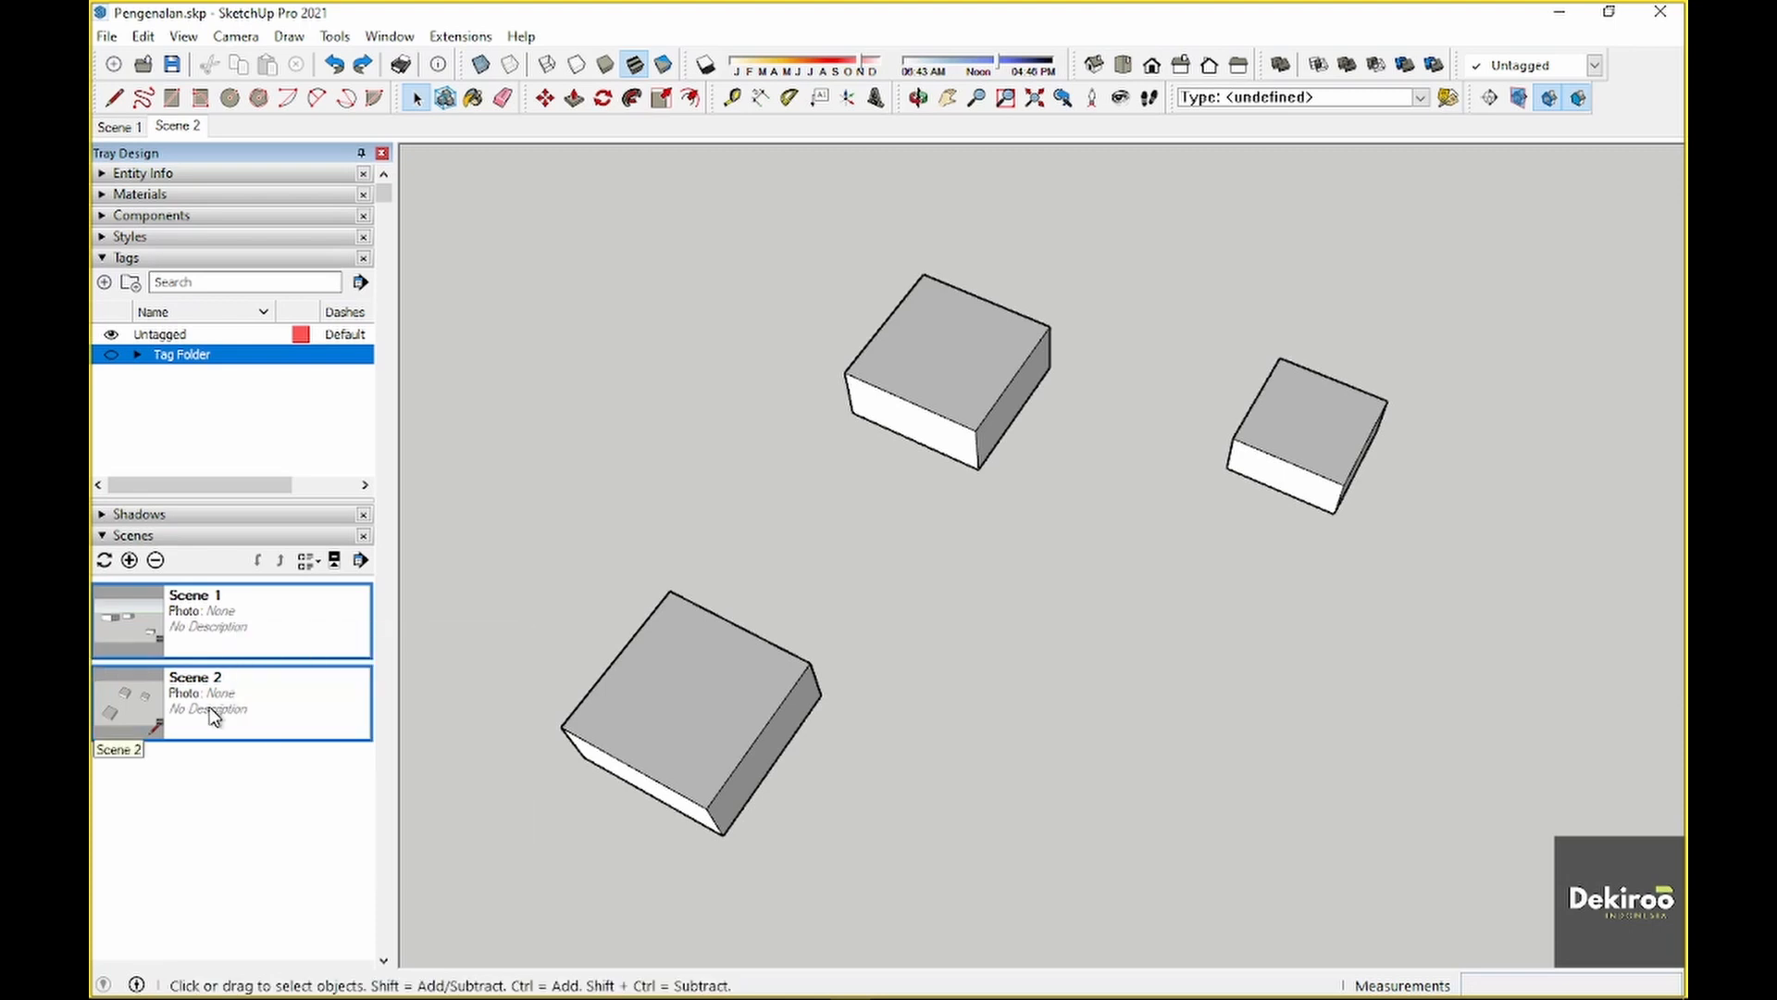
left_click(117, 127)
left_click(177, 126)
scroll(786, 623, "down", 4)
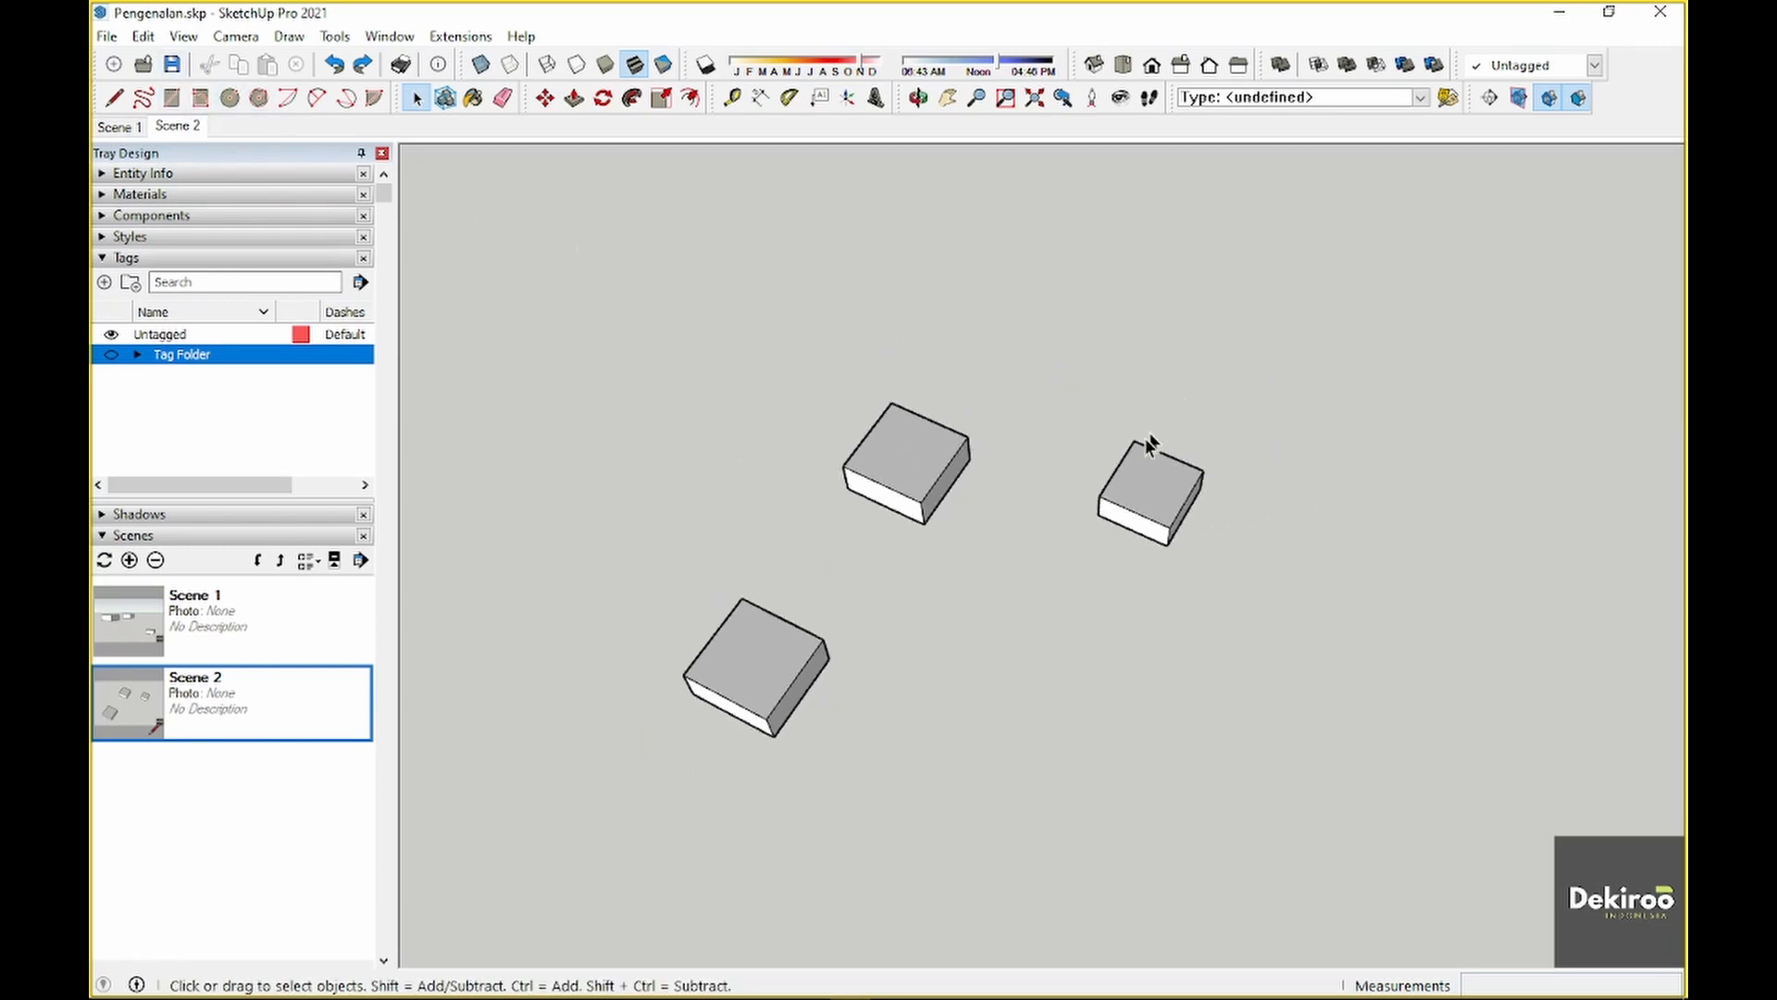
scroll(1150, 448, "down", 1)
scroll(1064, 592, "down", 1)
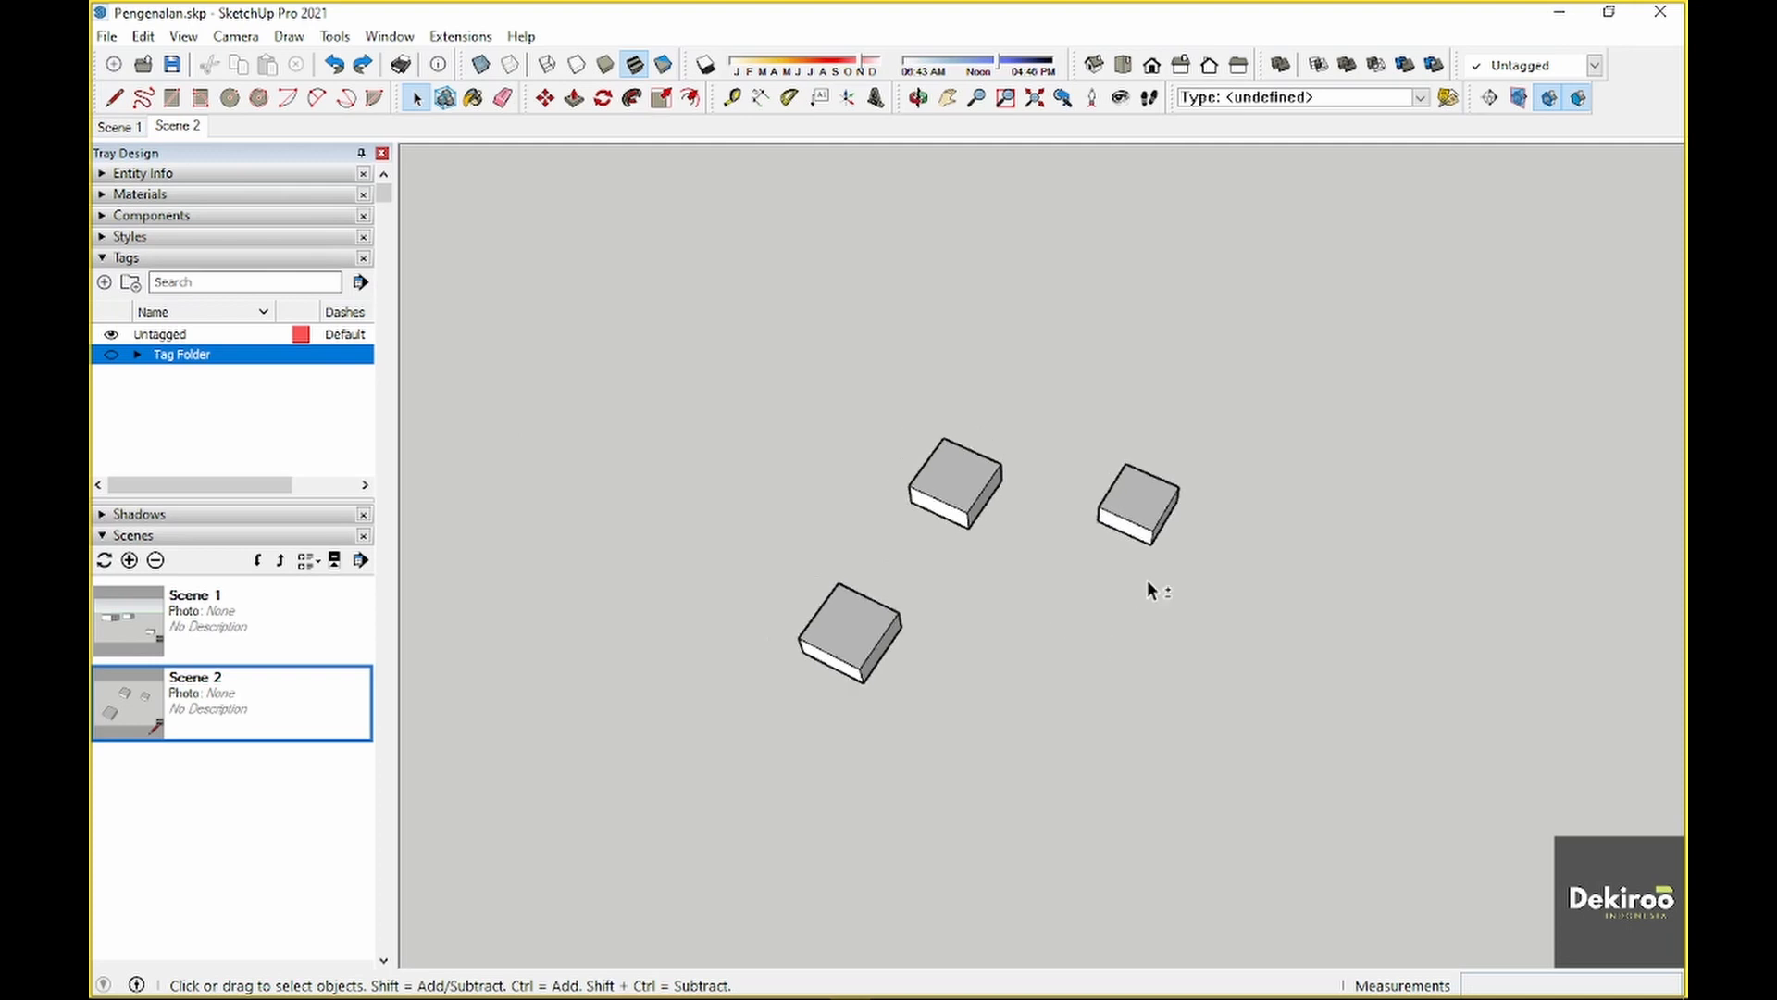
Delete the middle box, the rear-left one of the three
middle_click_drag(1154, 587, 1112, 591)
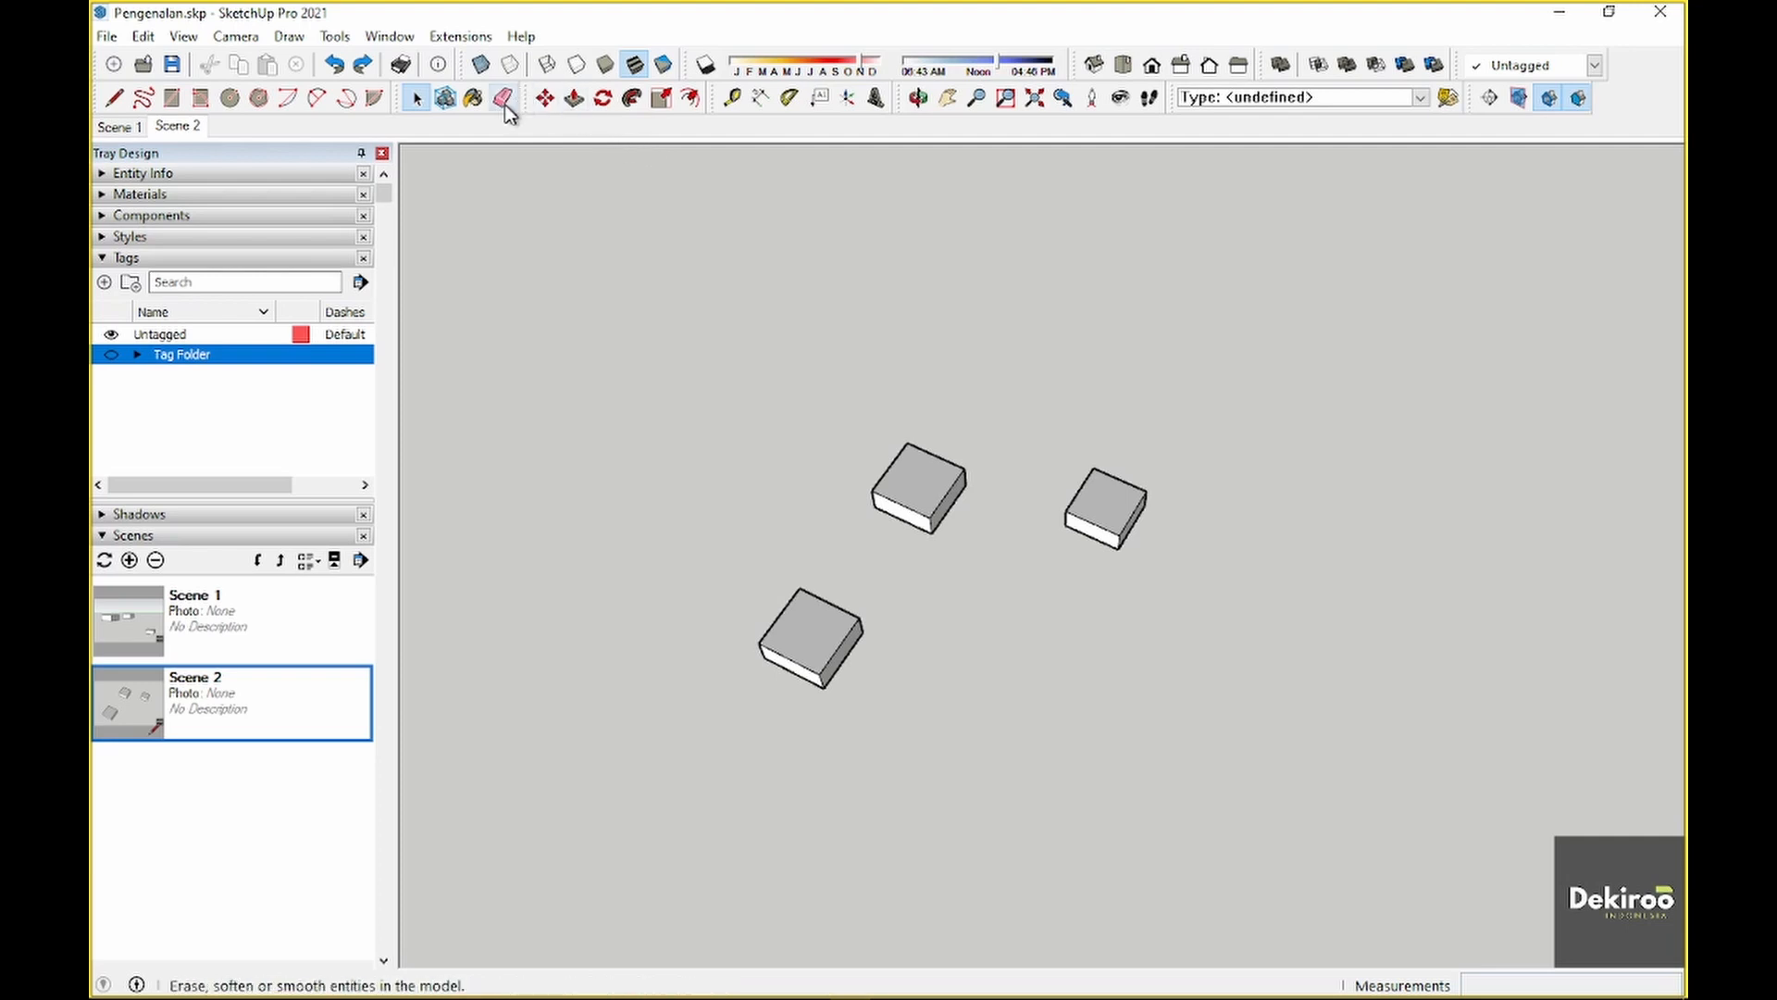
left_click(911, 499)
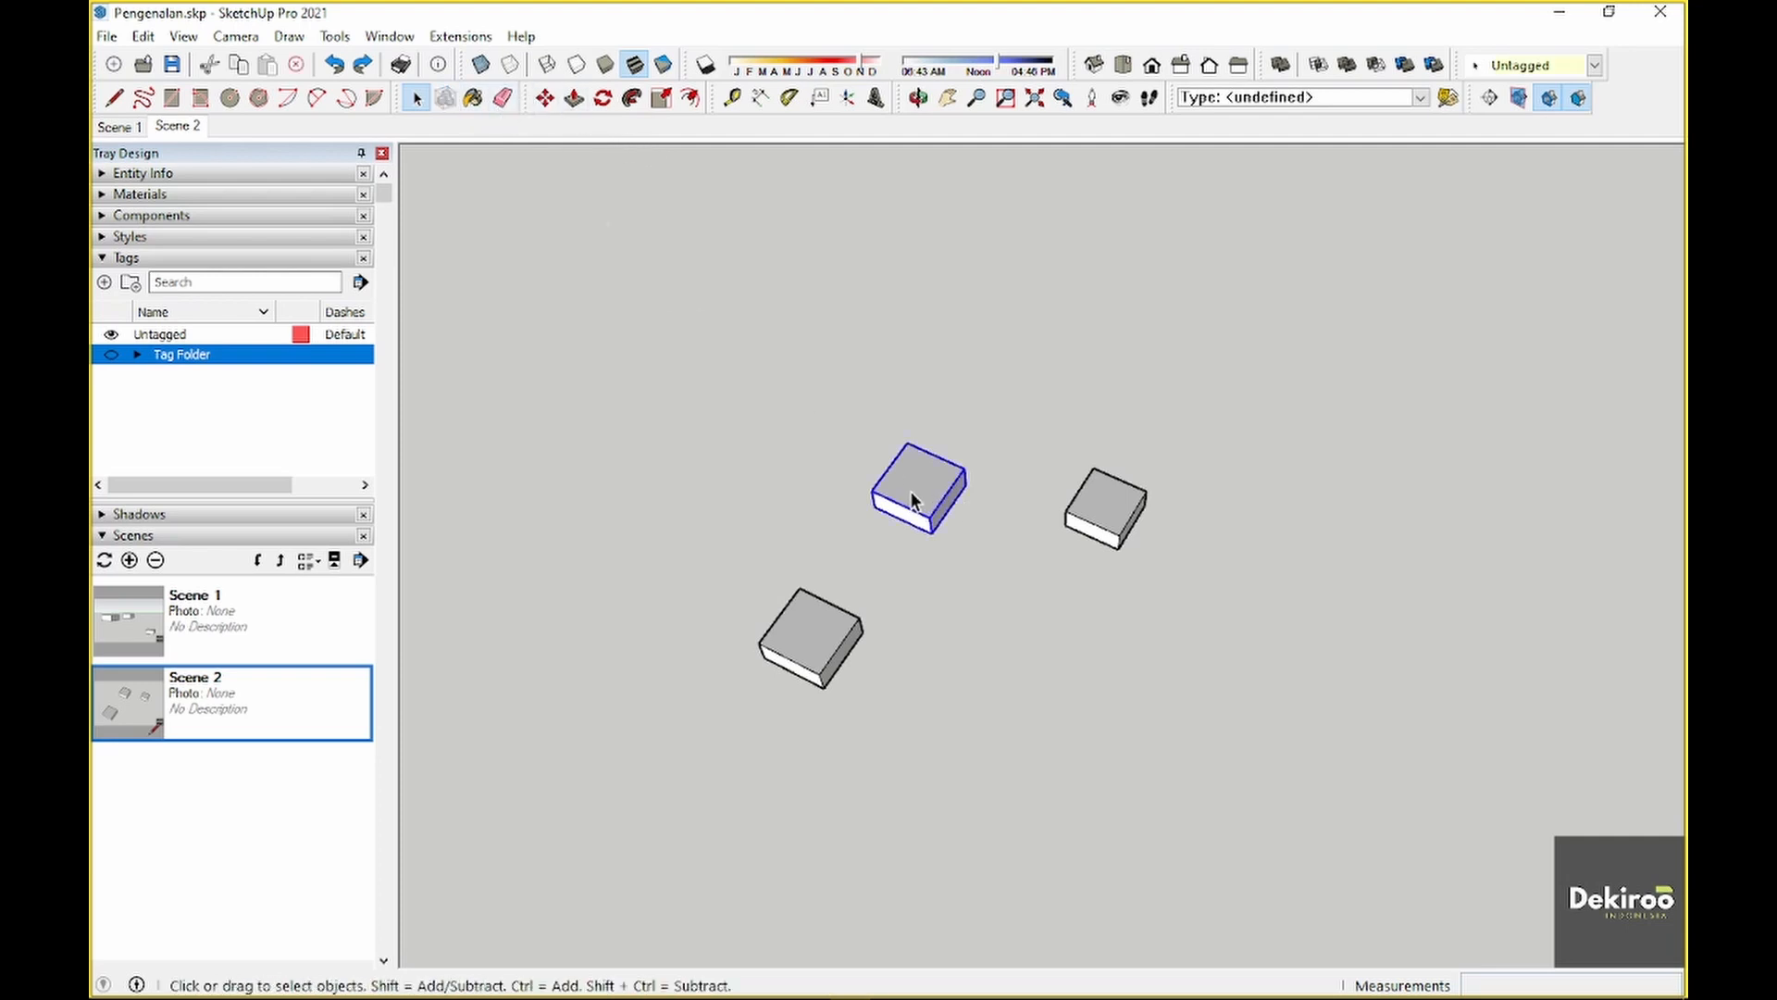
key("Delete")
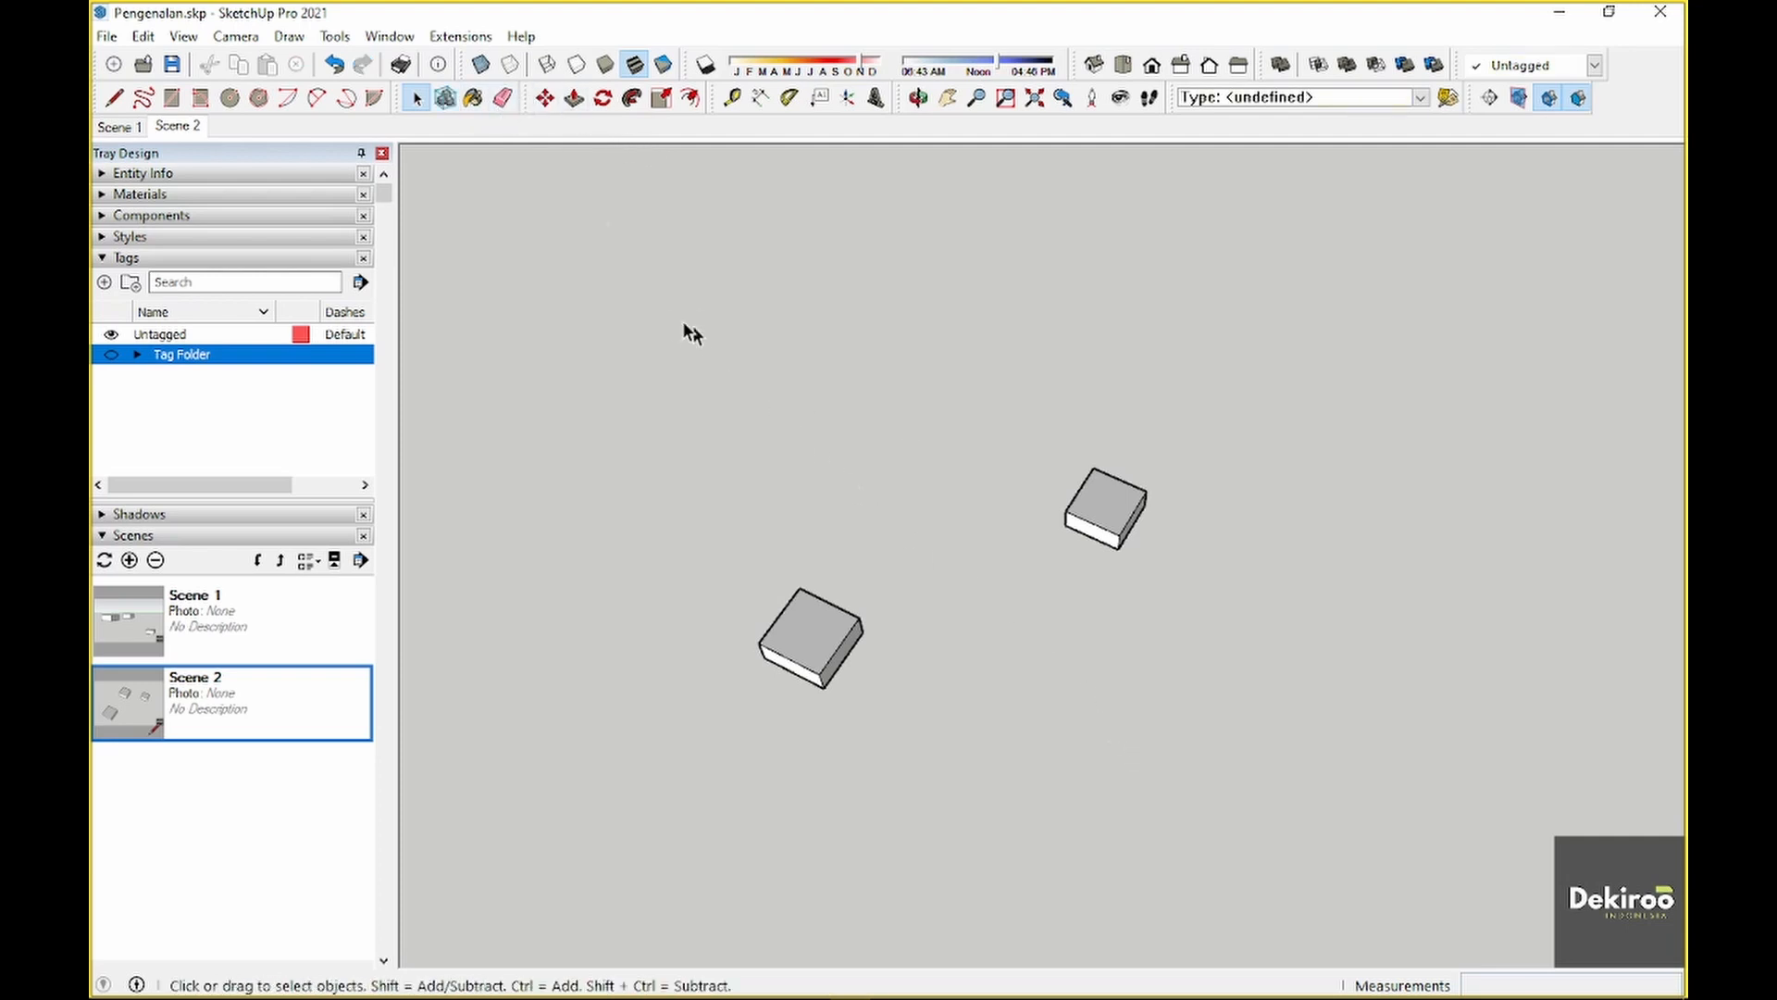
Select the two remaining boxes together, collapse the Tags section and delete both boxes from the model
left_click_drag(673, 320, 1401, 913)
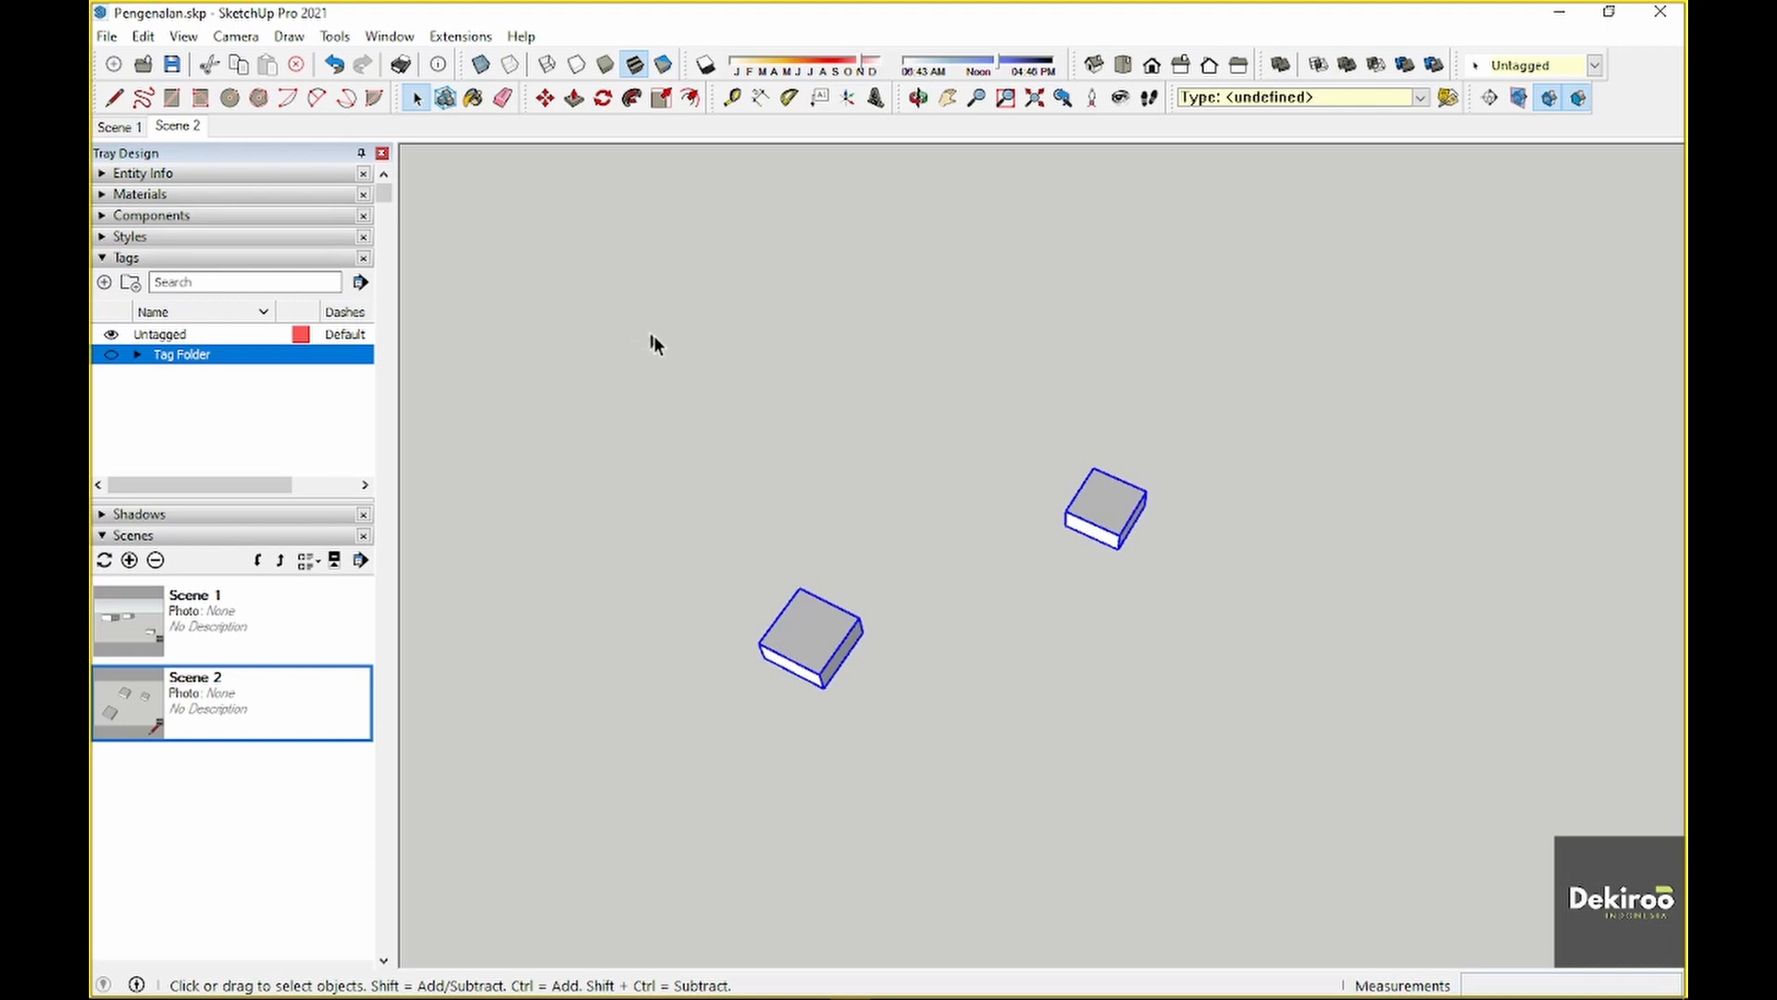
left_click_drag(686, 330, 1067, 671)
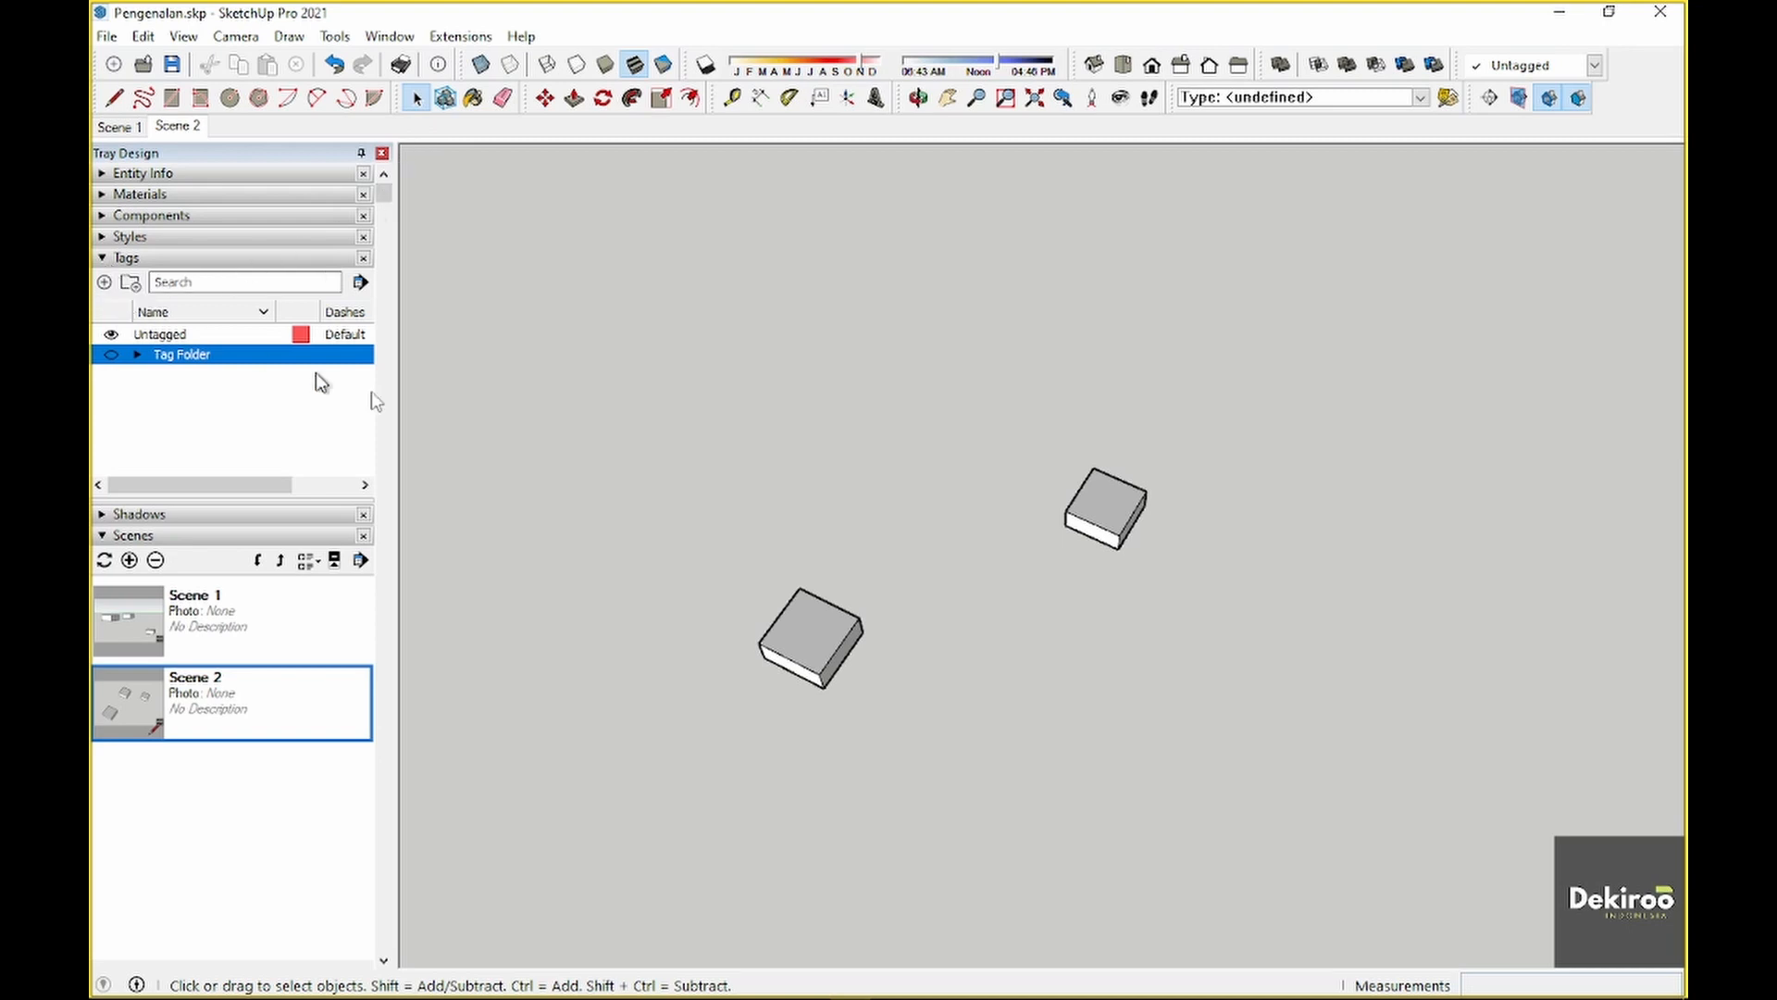
left_click_drag(546, 264, 1380, 871)
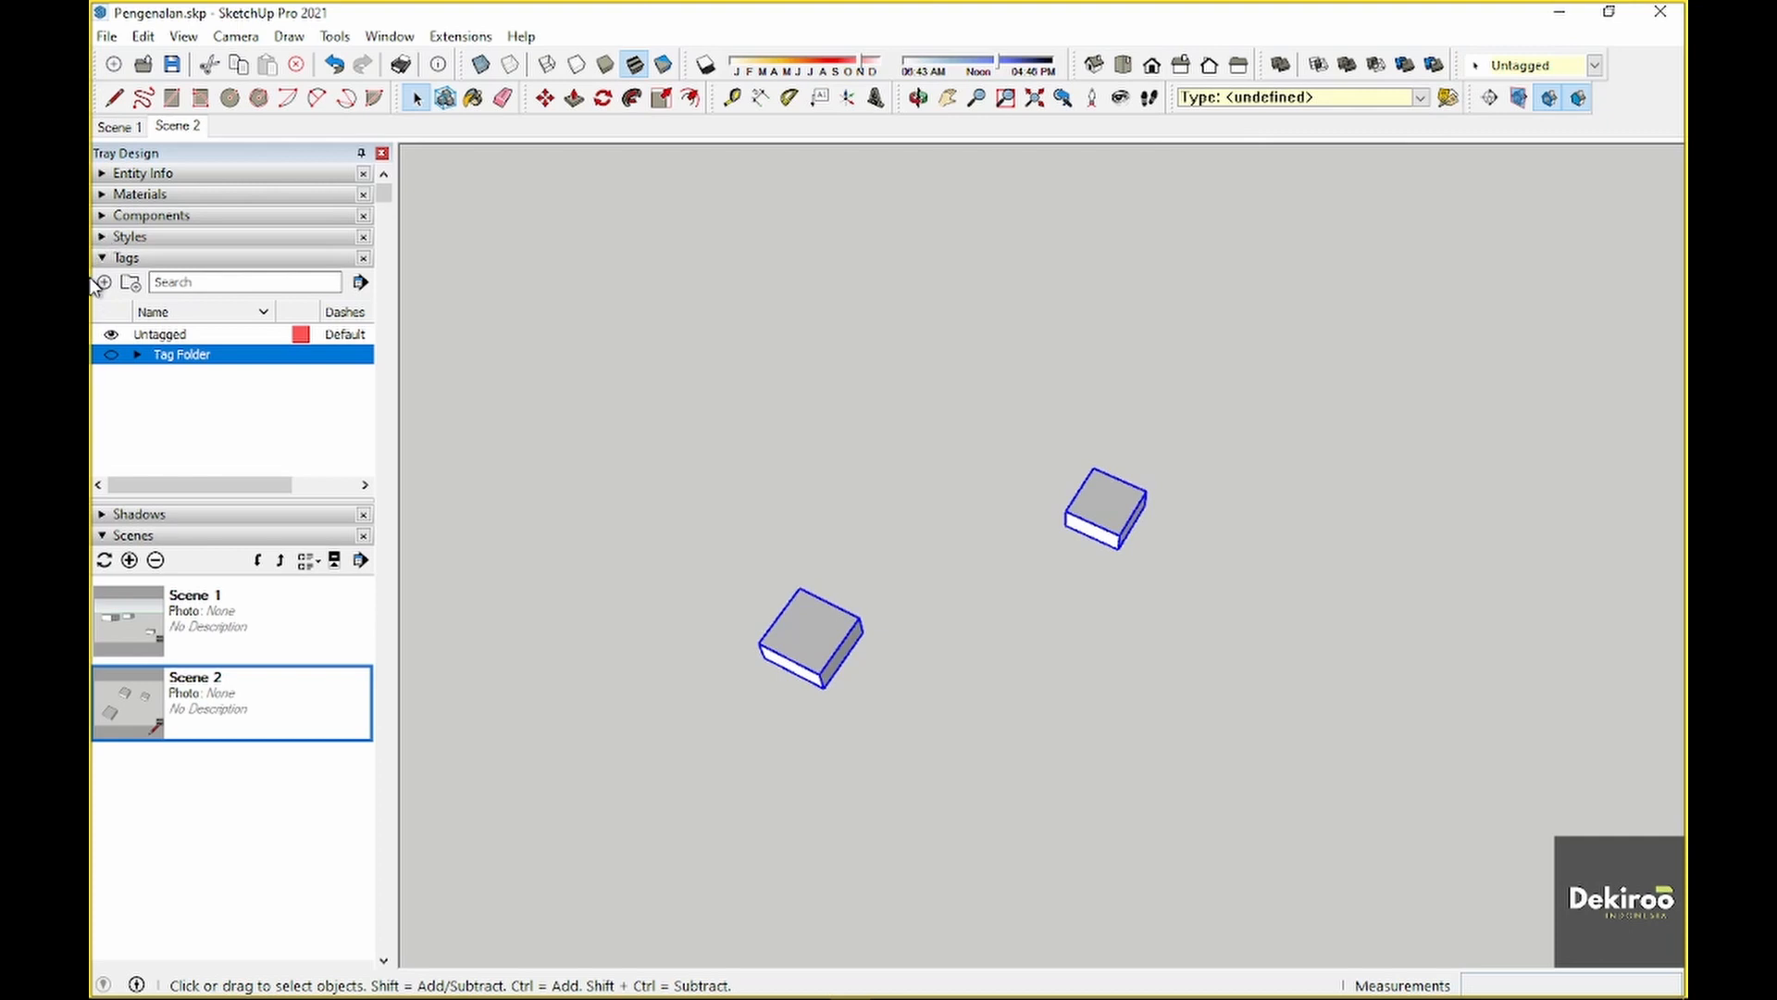
left_click(104, 258)
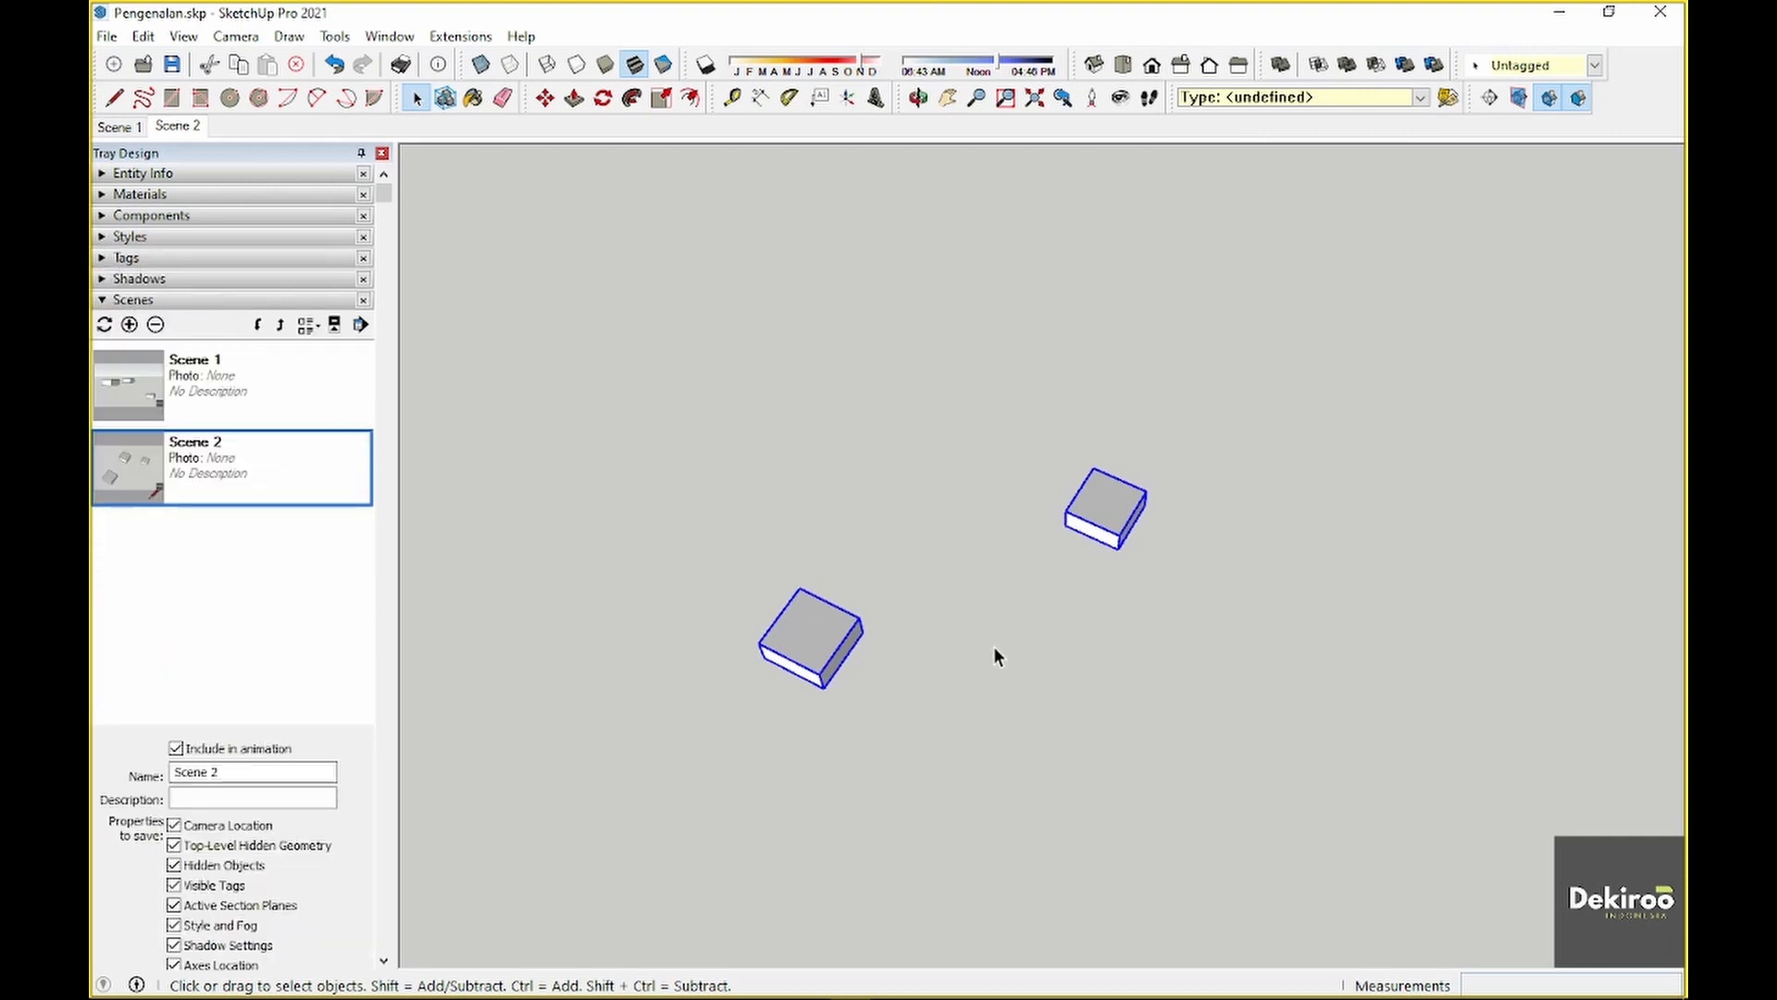
key("Delete")
middle_click_drag(957, 663, 918, 513)
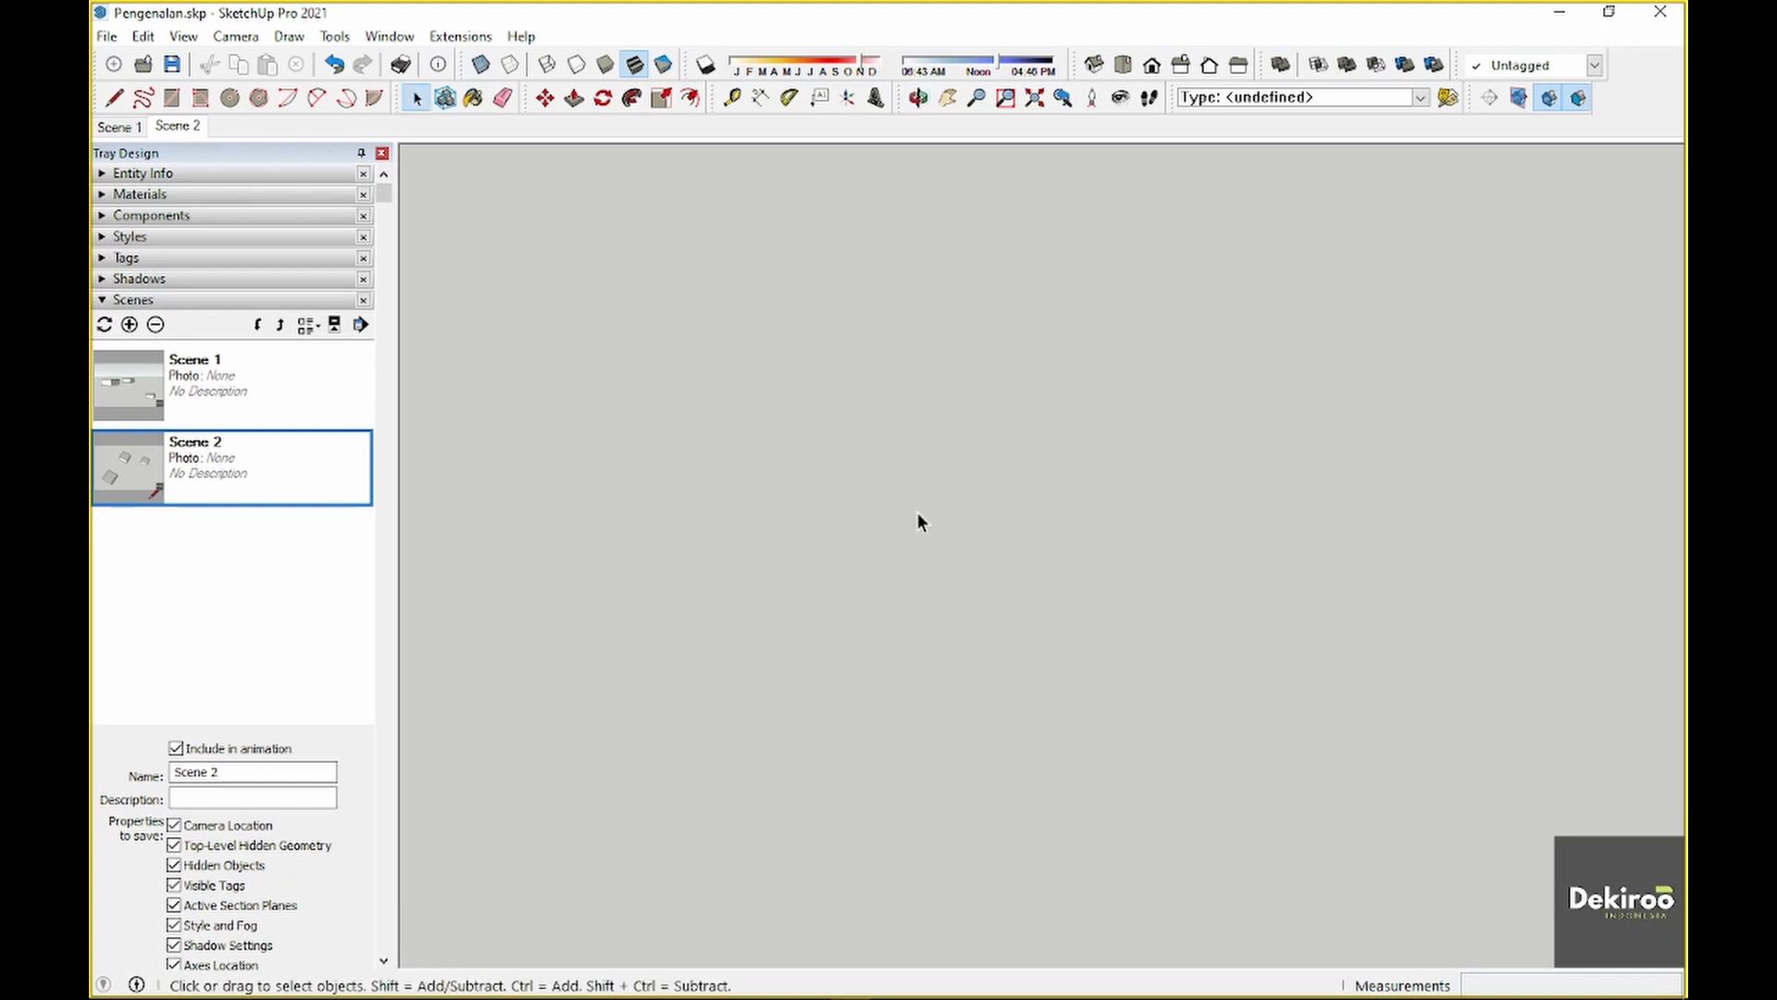